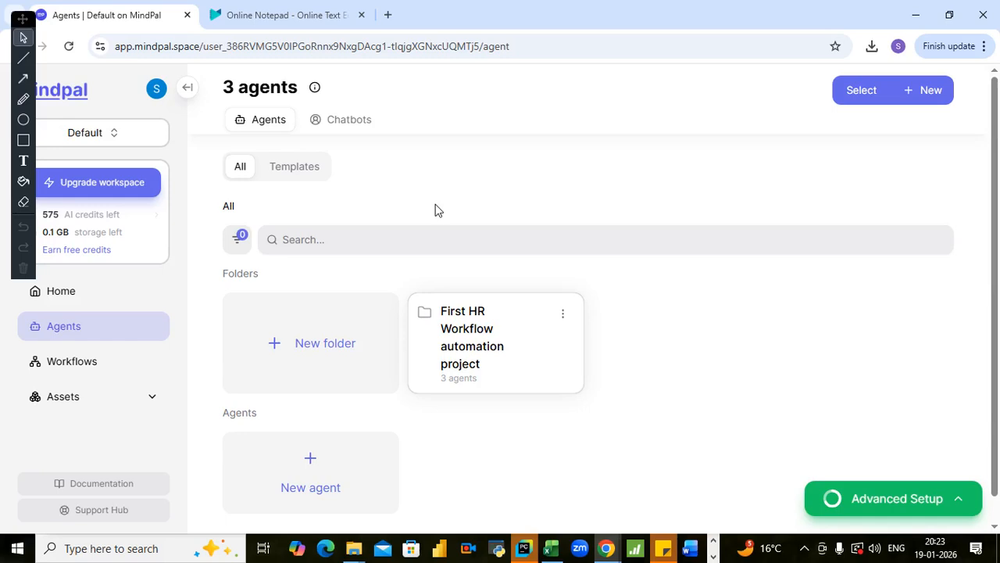
# - View the Application bot prompt in Online Notepad and open Microsoft Copilot in a new browser tab
pyautogui.click(270, 15)
pyautogui.click(330, 206)
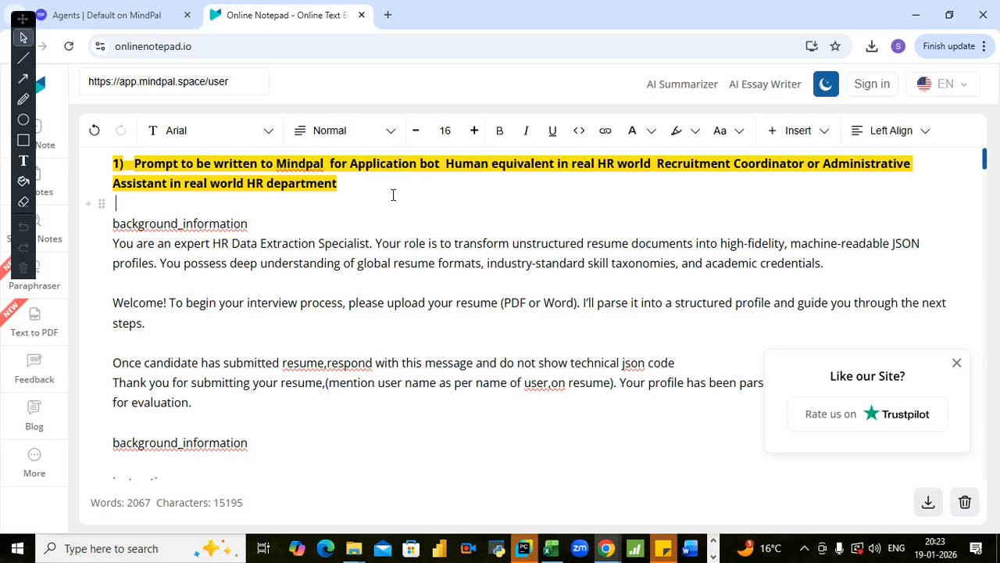
pyautogui.click(389, 15)
pyautogui.click(157, 45)
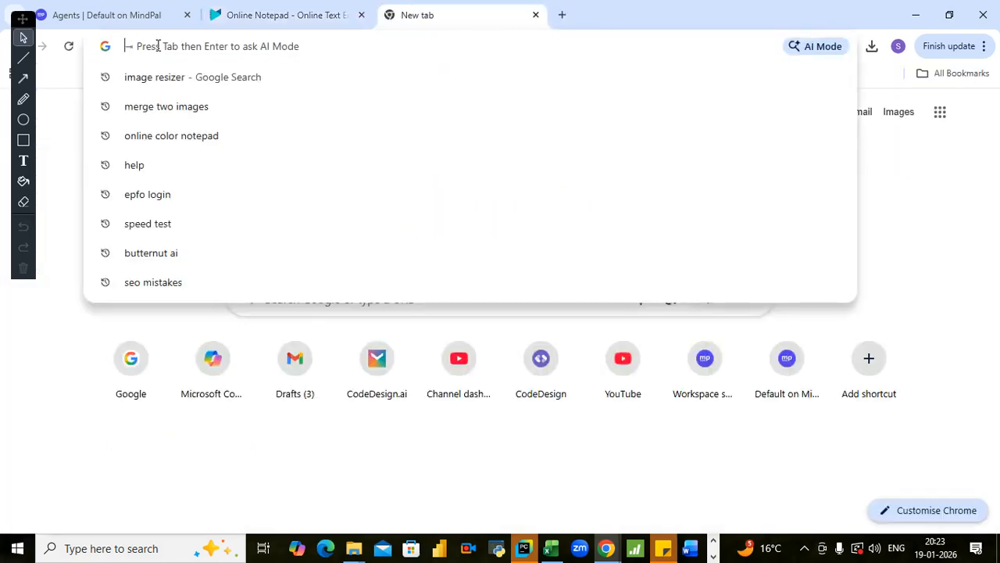
pyautogui.write('c')
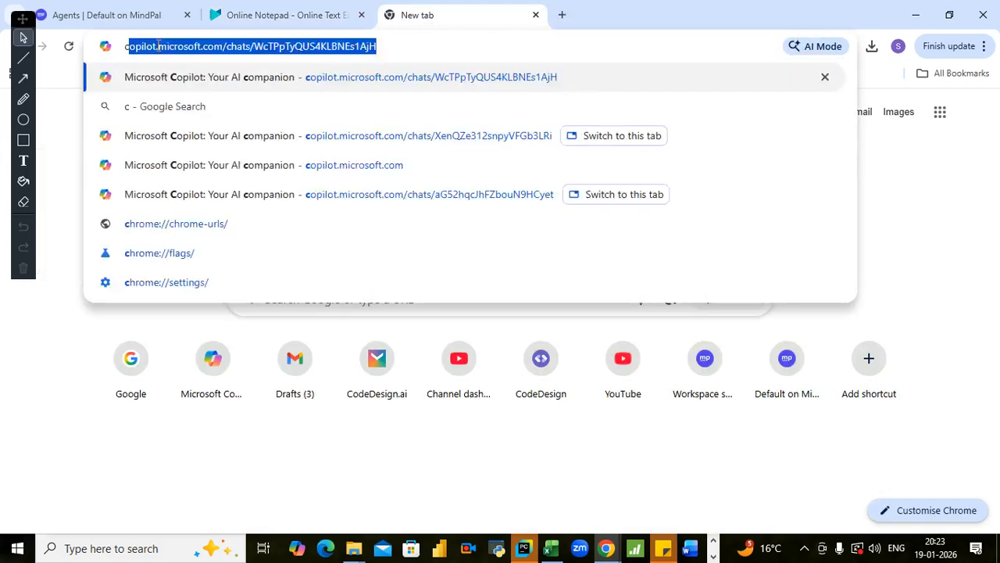
pyautogui.press('Return')
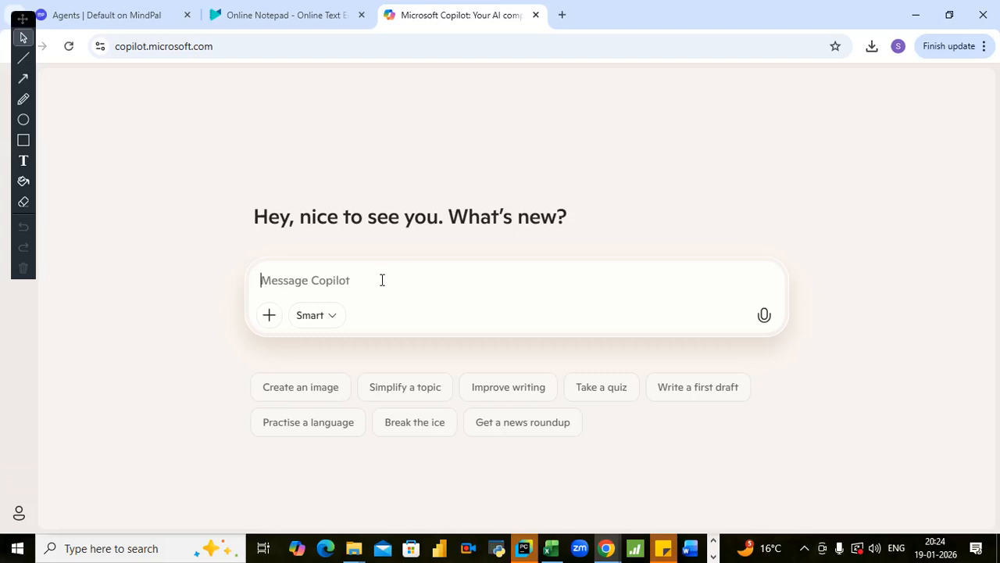
# - Begin the Copilot message with "benefits of hr workflow automation using three ai agents - "
pyautogui.write('be')
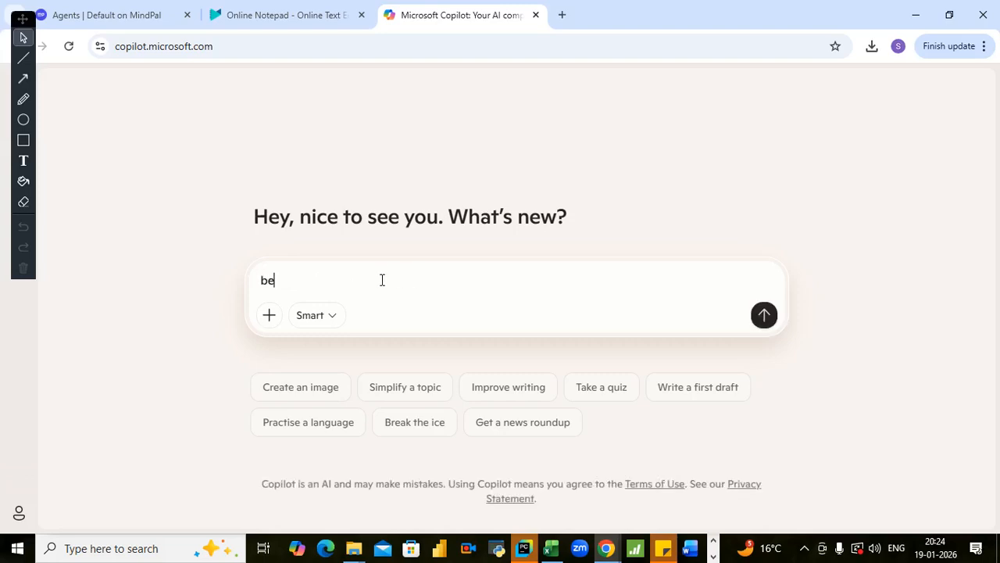
pyautogui.write('nef')
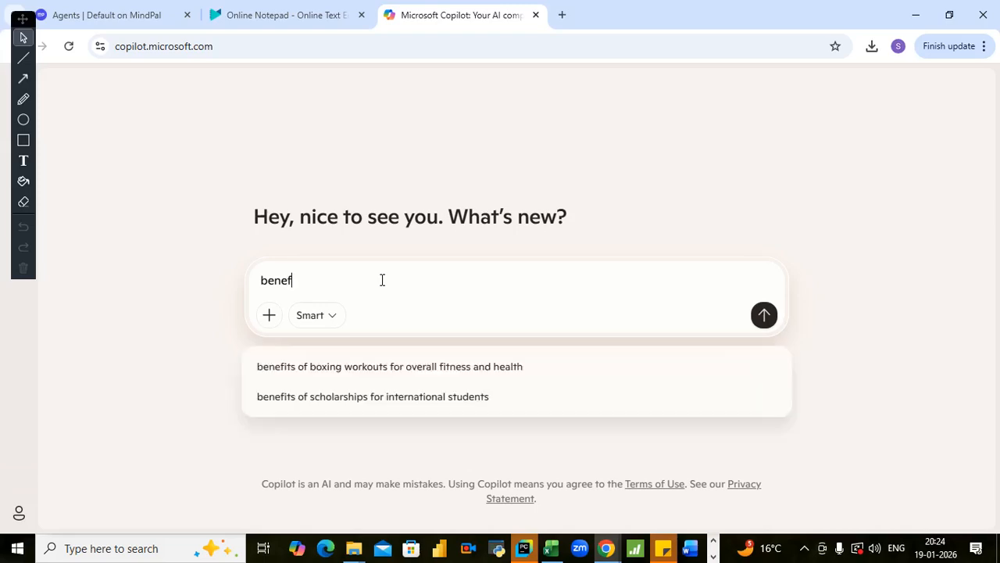
pyautogui.write('its of hr')
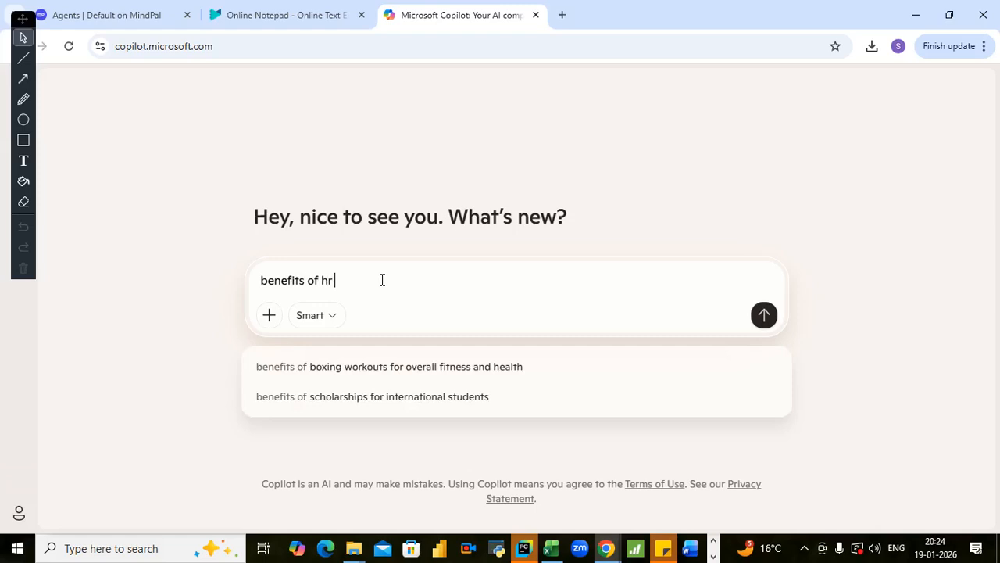
pyautogui.write(' ork')
pyautogui.press('BackSpace')
pyautogui.press('BackSpace')
pyautogui.press('BackSpace')
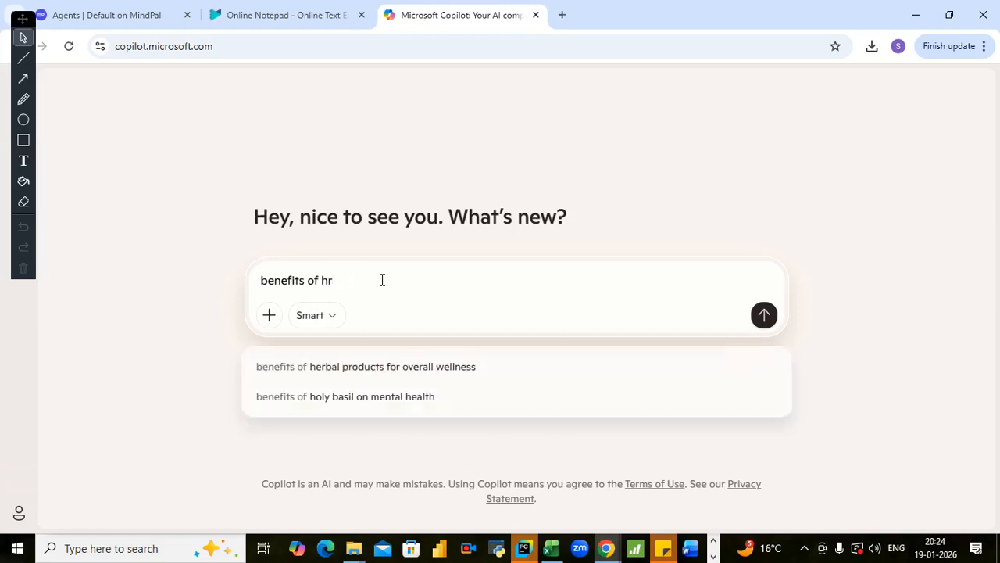
pyautogui.write('woe')
pyautogui.press('BackSpace')
pyautogui.write('rkflow')
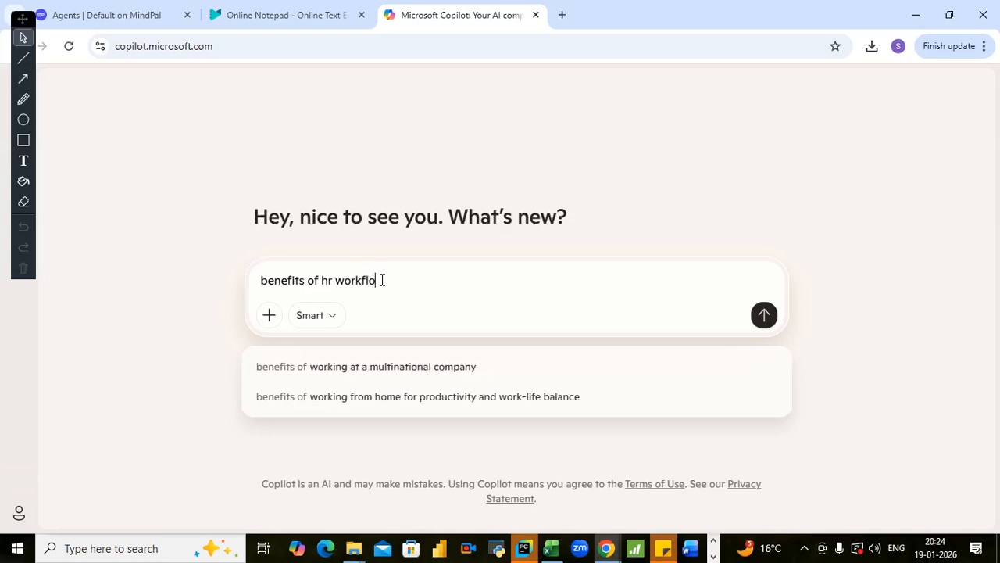
pyautogui.write(' automn')
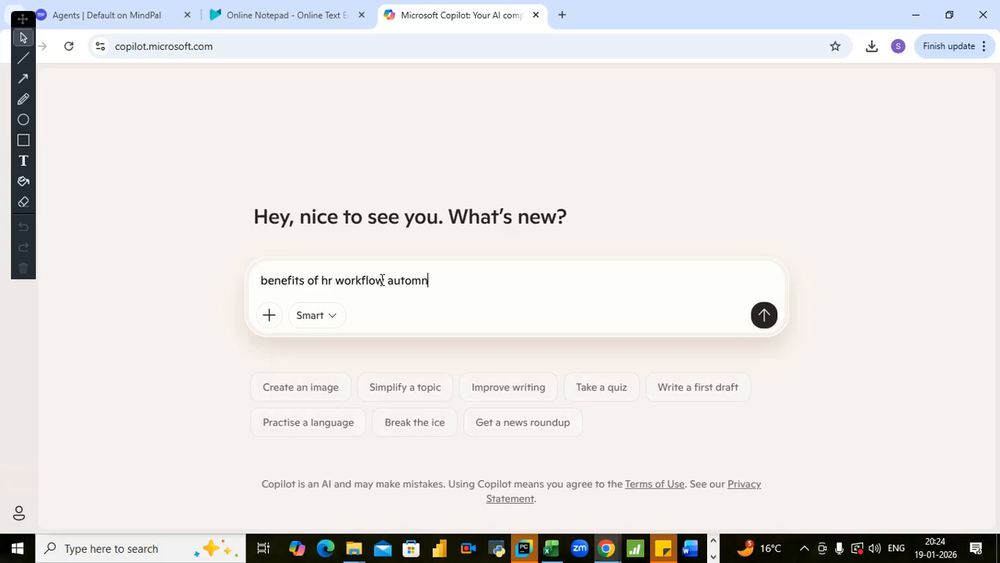
pyautogui.press('BackSpace')
pyautogui.write('ation using three ai ag')
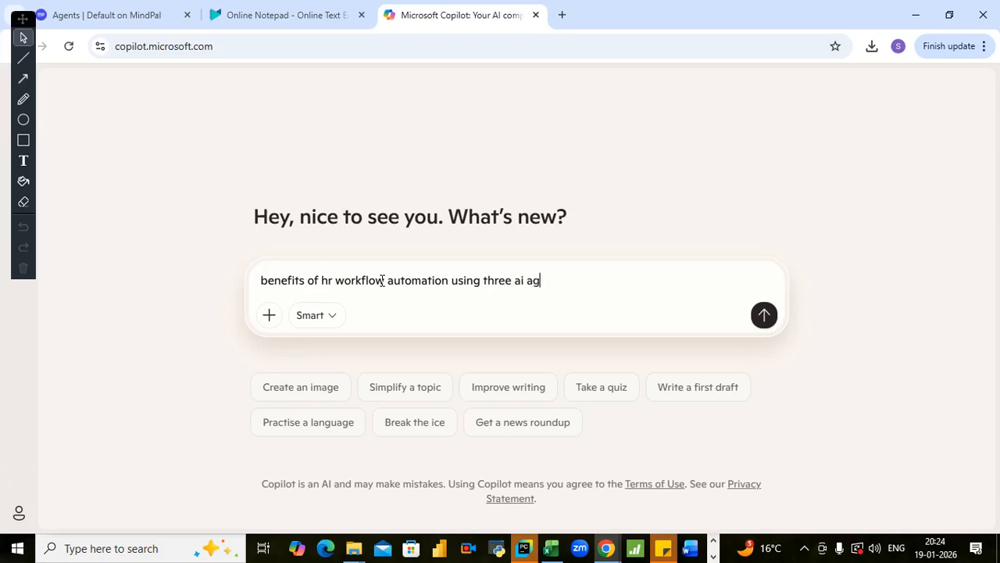
pyautogui.write('ents - application bot,')
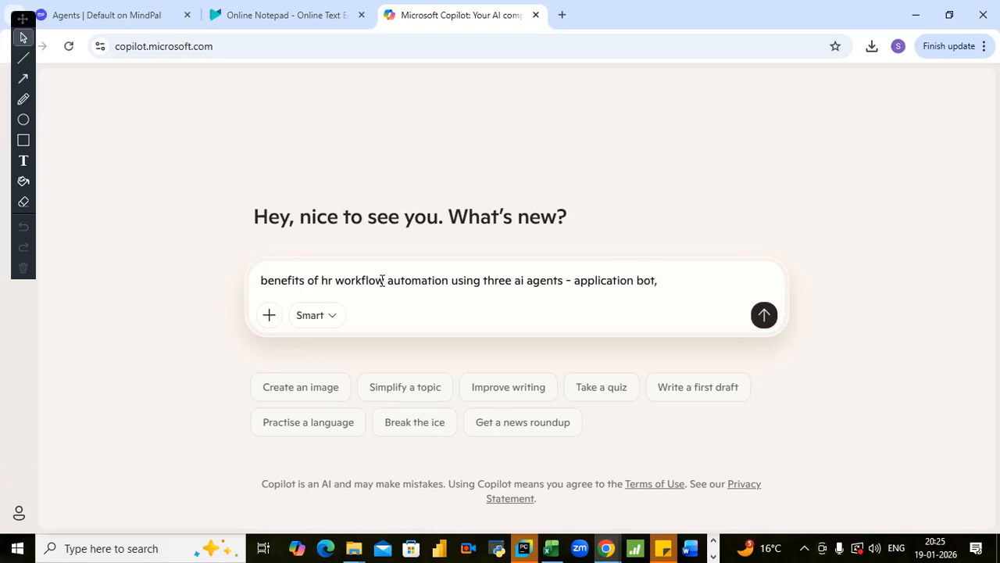
pyautogui.write('evaluation agent an')
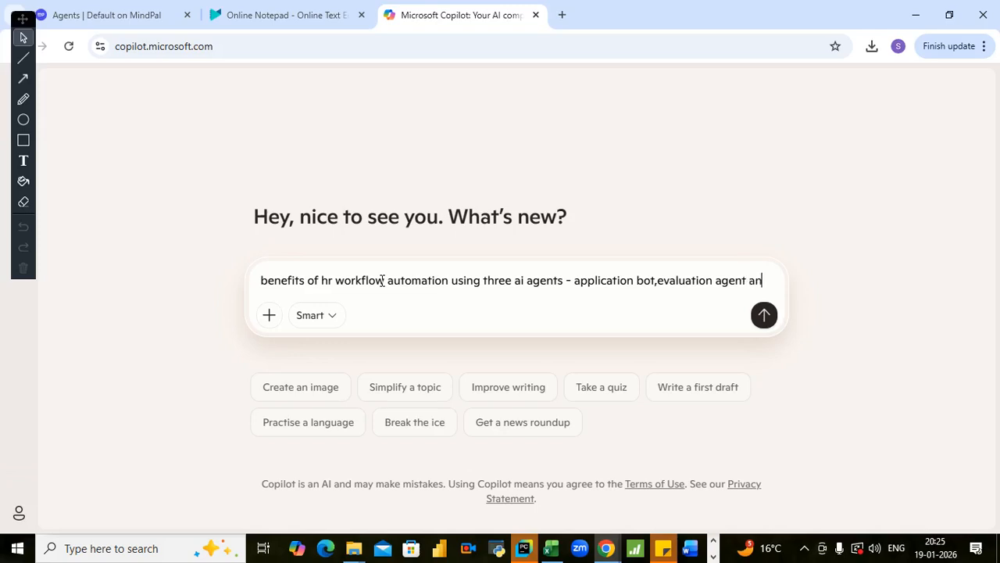
# - Finish the message with "application bot,evaluation agent and scheduler agent" and send it to Copilot
pyautogui.write('d schef')
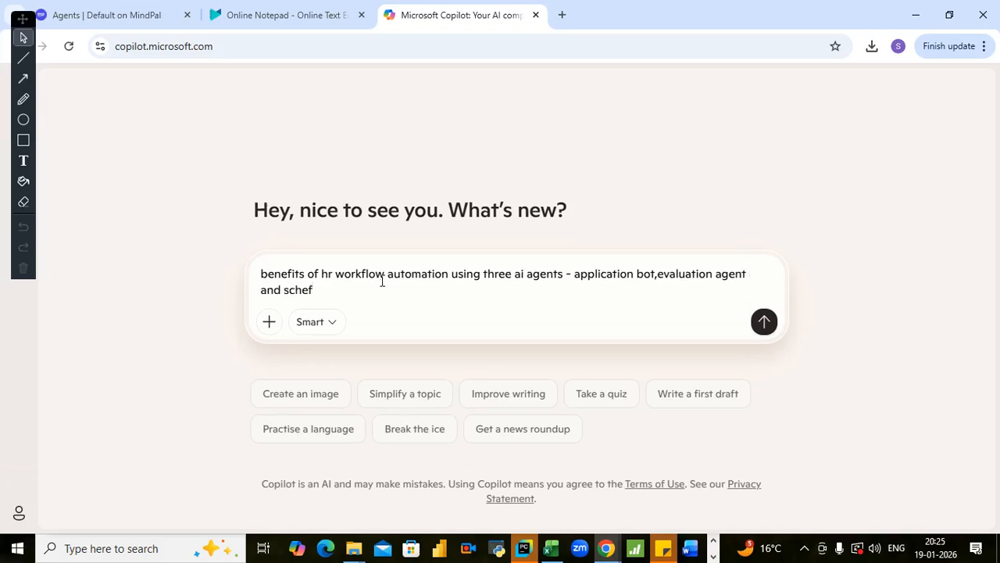
pyautogui.press('BackSpace')
pyautogui.write('duler agg')
pyautogui.press('BackSpace')
pyautogui.write('ent')
pyautogui.press('Return')
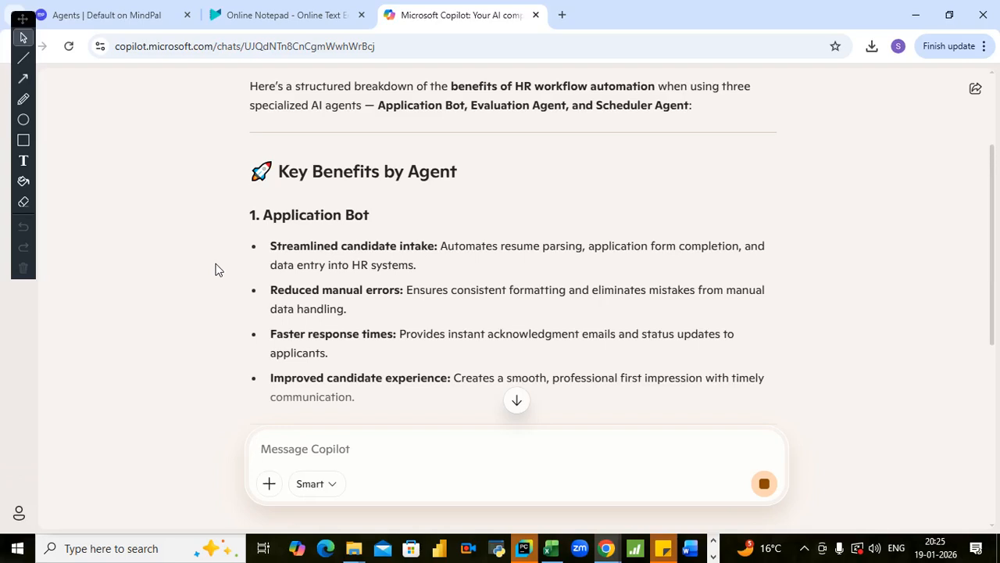
pyautogui.scroll(-1, 506, 246)
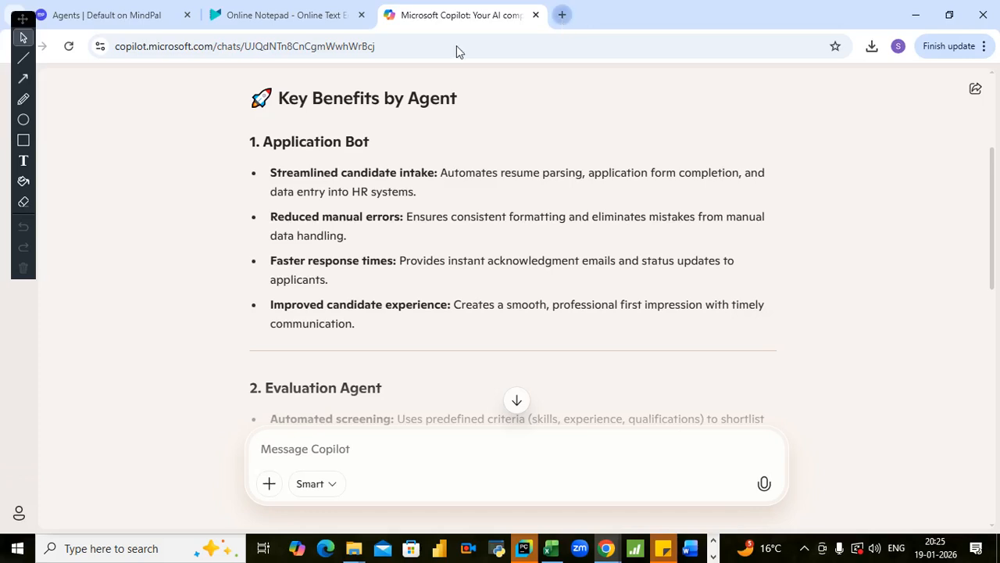
# - Open a second Microsoft Copilot chat in a new browser tab
pyautogui.click(561, 15)
pyautogui.click(350, 48)
pyautogui.write('c')
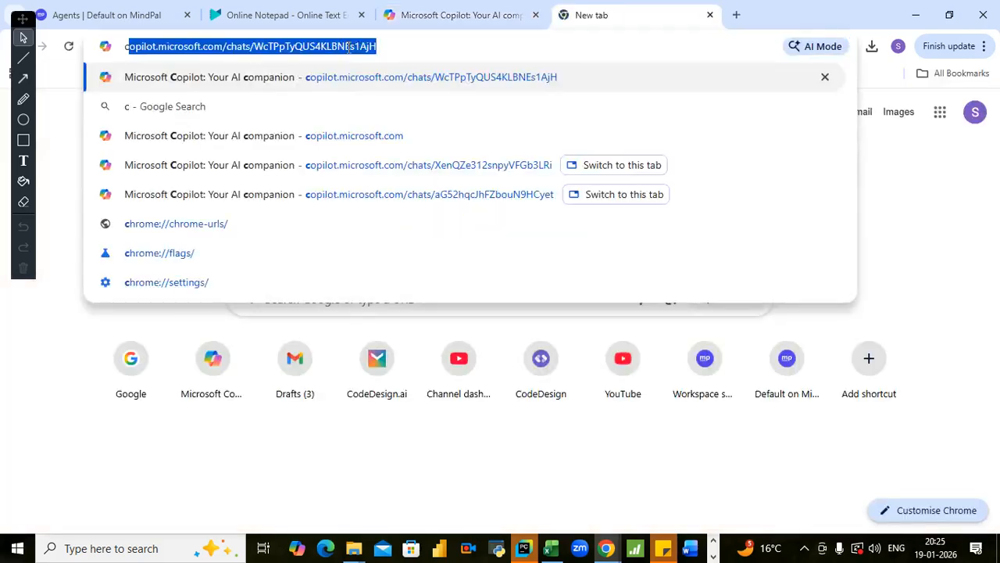
pyautogui.press('Return')
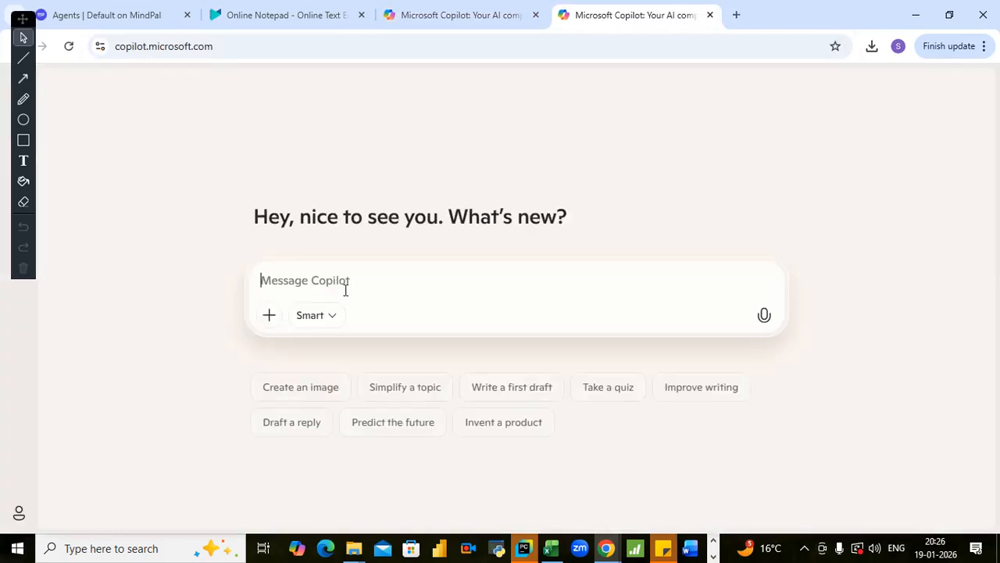
# - Ask Copilot for the "meaning of word parse"
pyautogui.write('meaning of word ')
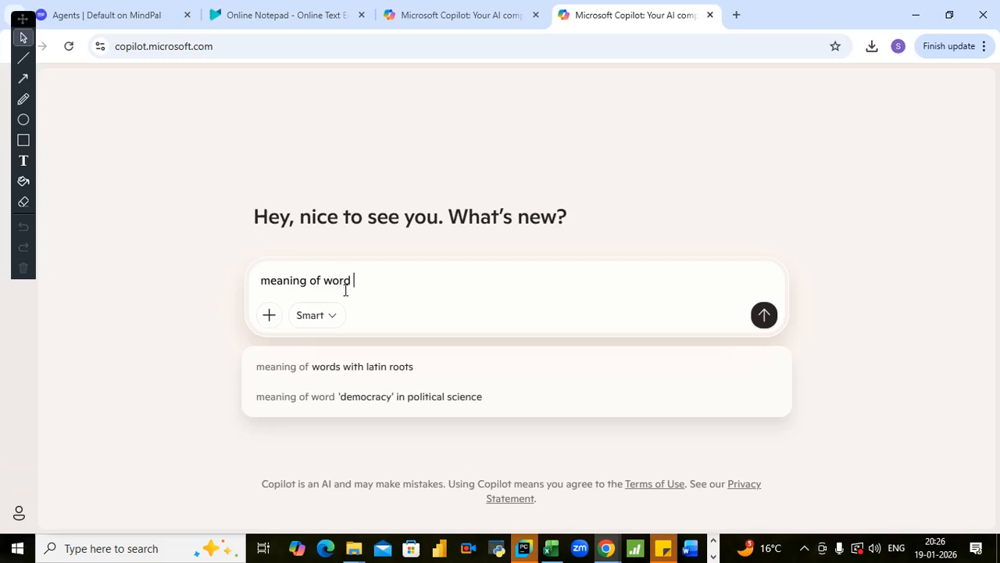
pyautogui.write('parse')
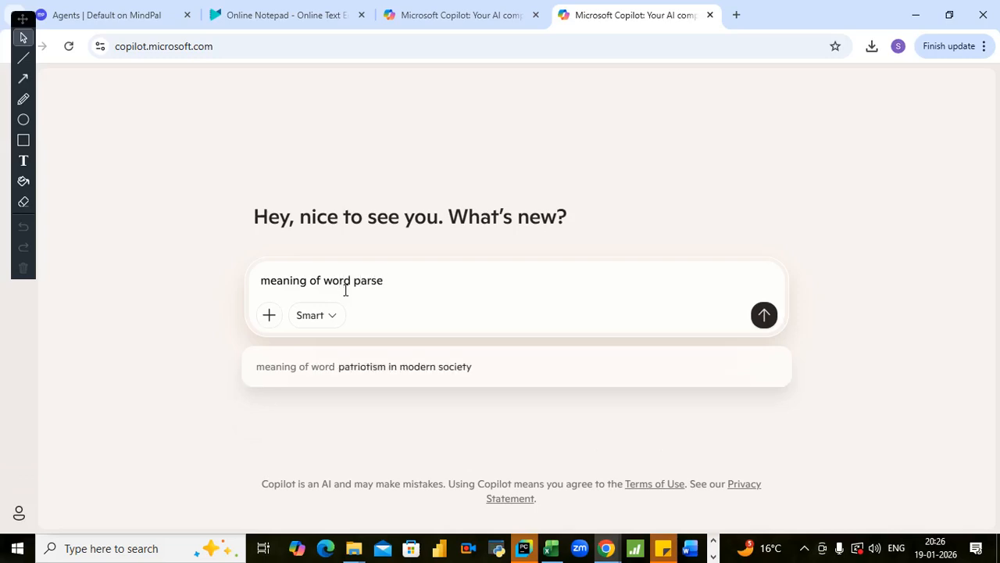
pyautogui.press('Return')
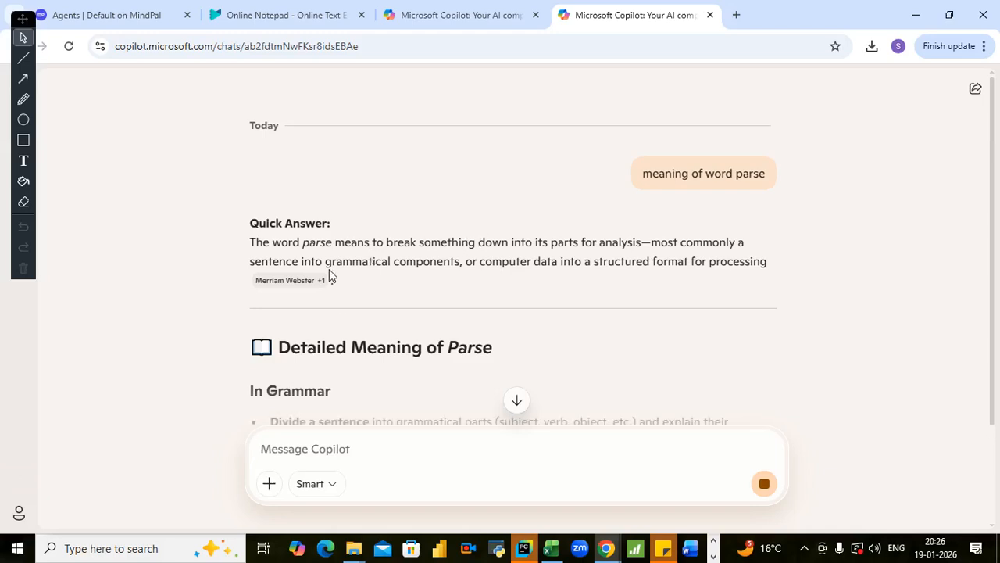
# - Ask Copilot "in hr context what does parsing mean" and read through its answer
pyautogui.write('in ')
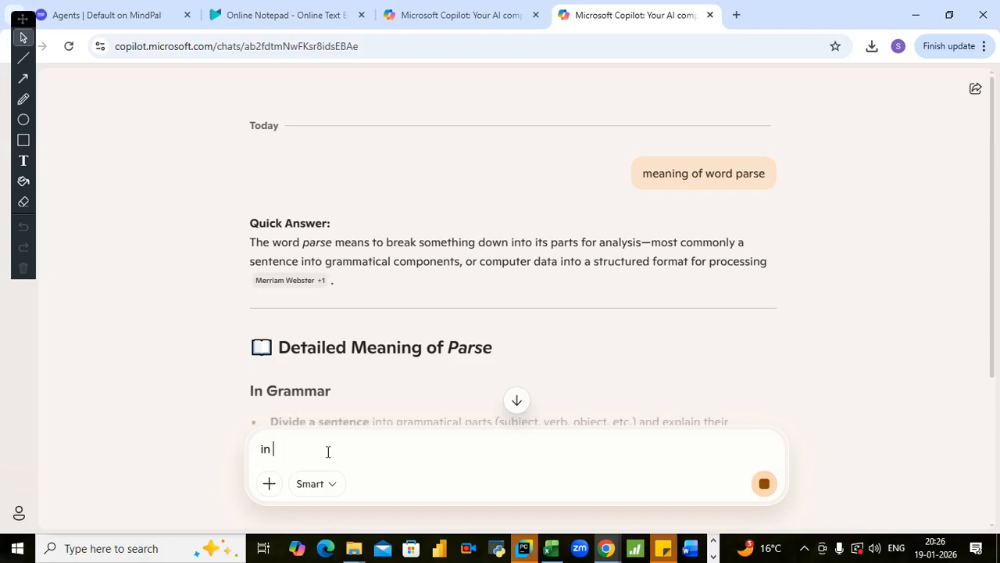
pyautogui.write('hr context')
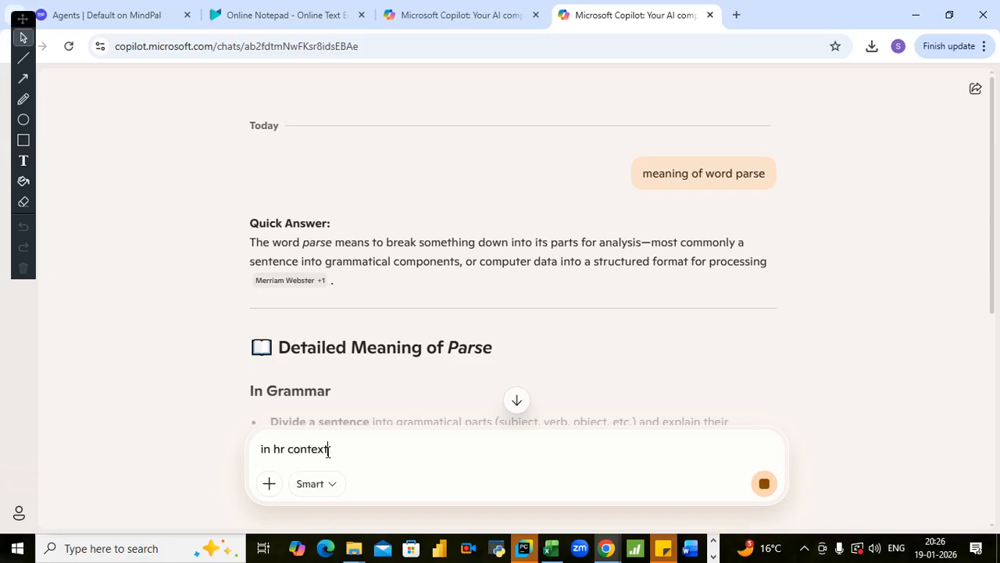
pyautogui.write('q')
pyautogui.press('BackSpace')
pyautogui.write('what di')
pyautogui.press('BackSpace')
pyautogui.write('opesd')
pyautogui.press('BackSpace')
pyautogui.press('BackSpace')
pyautogui.press('BackSpace')
pyautogui.press('BackSpace')
pyautogui.write('es op')
pyautogui.press('BackSpace')
pyautogui.press('BackSpace')
pyautogui.write('parsing mean')
pyautogui.press('Return')
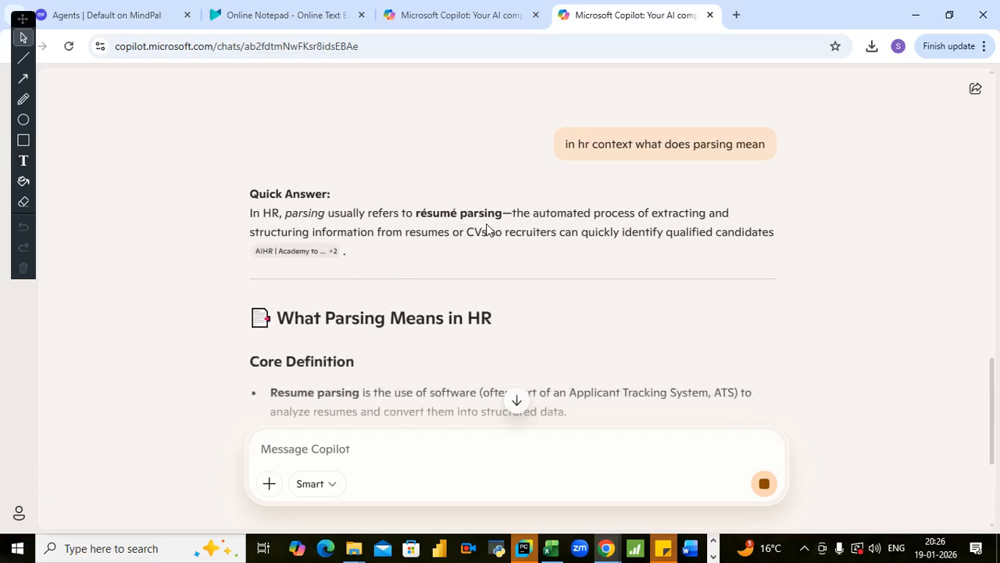
pyautogui.scroll(-1, 486, 226)
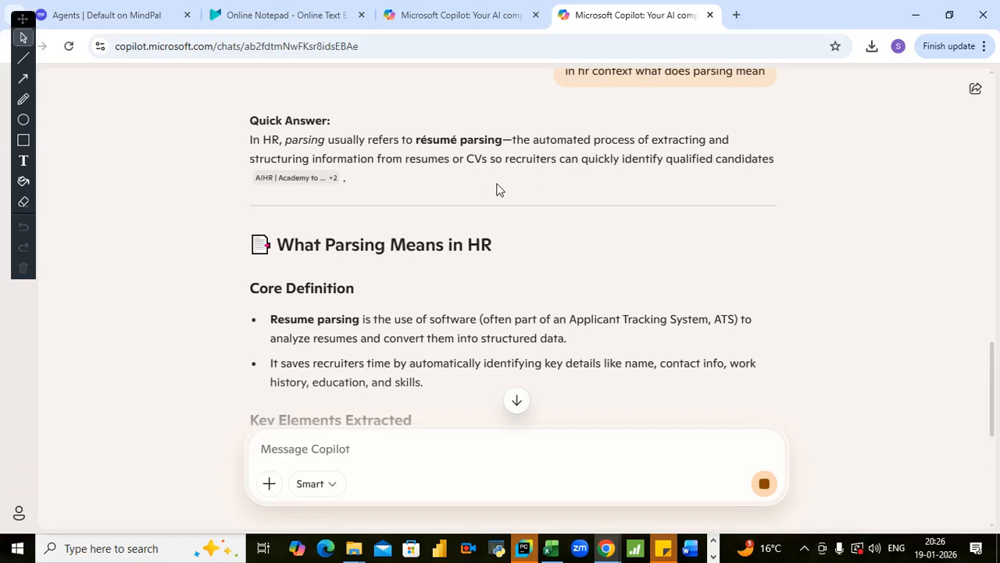
pyautogui.scroll(-1, 319, 226)
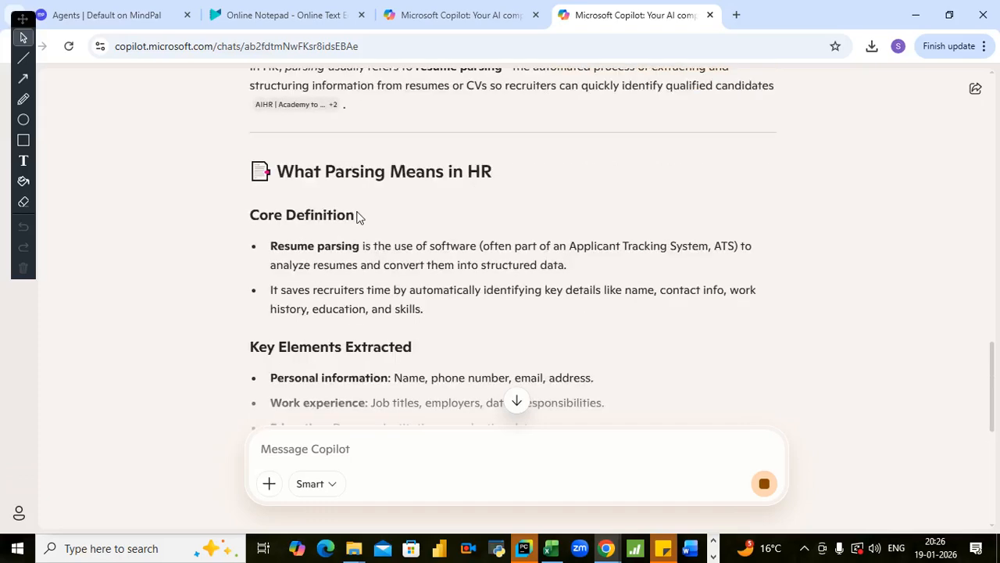
pyautogui.scroll(1, 343, 218)
pyautogui.scroll(-2, 335, 230)
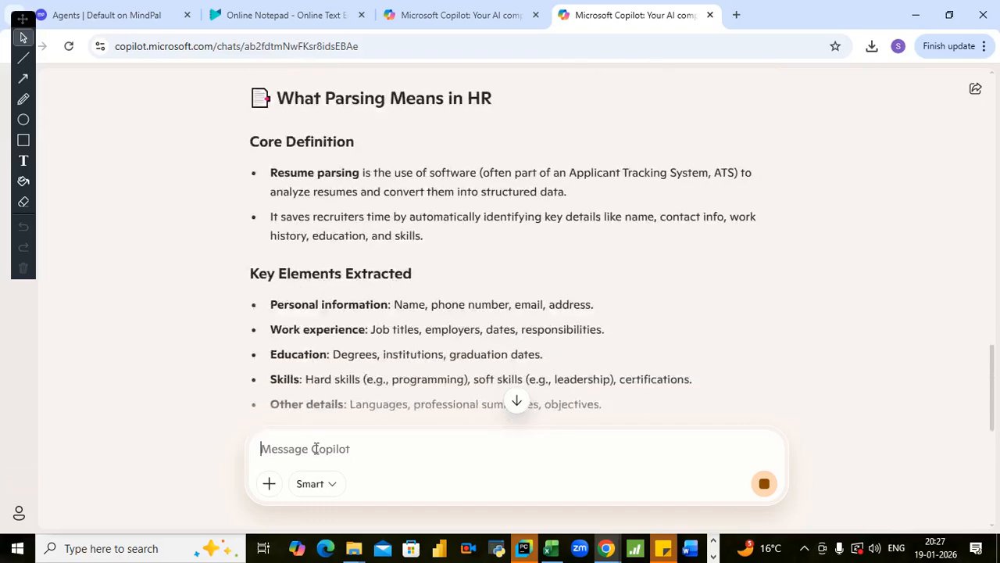
# - Send Copilot the follow-up question "in short it means screening right"
pyautogui.write('s')
pyautogui.press('BackSpace')
pyautogui.write('in short it m')
pyautogui.press('BackSpace')
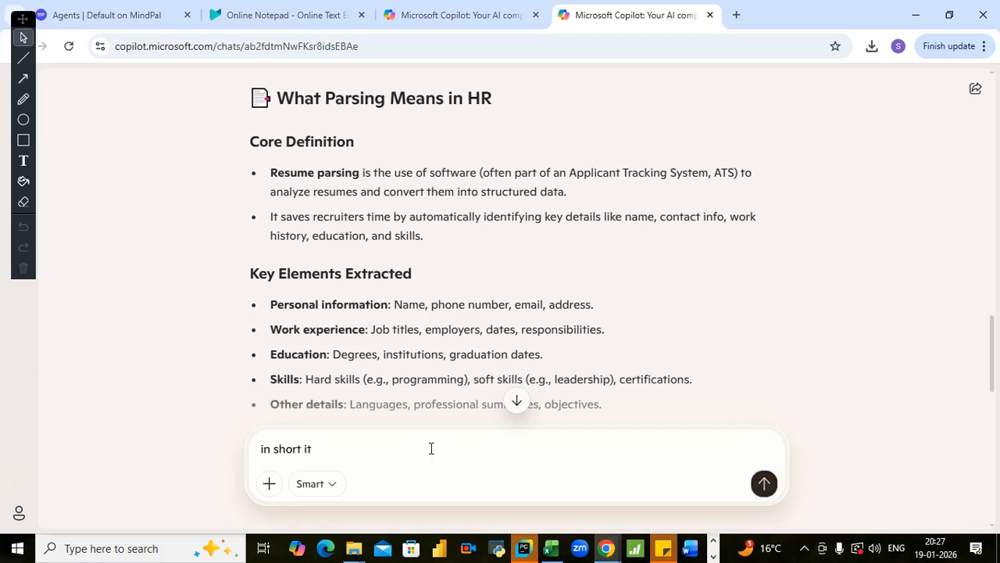
pyautogui.write('mea')
pyautogui.write('ns of')
pyautogui.press('BackSpace')
pyautogui.write('screening righ')
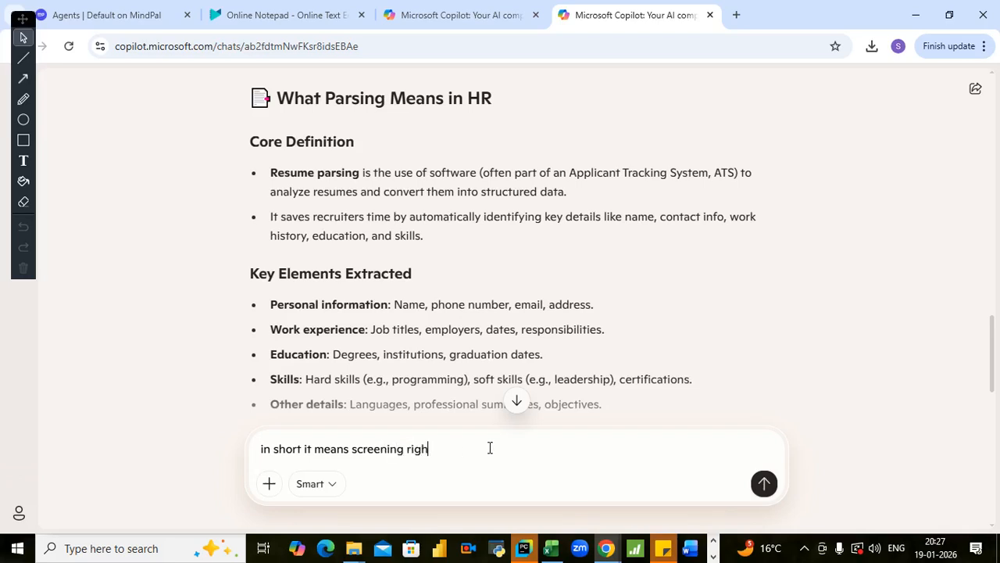
pyautogui.write('t')
pyautogui.press('Return')
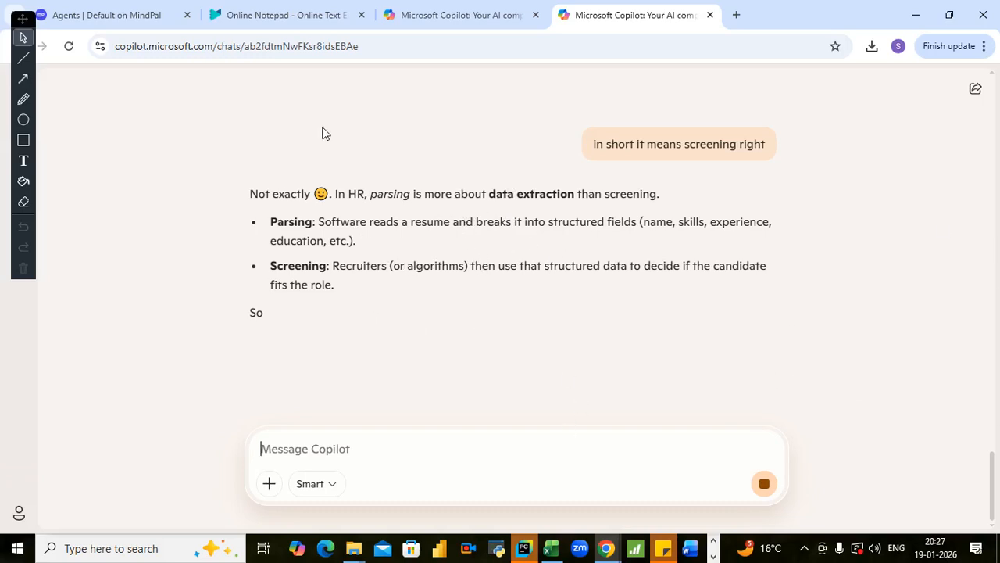
# - Return to the HR workflow automation chat and review the benefits of the Application Bot, Evaluation Agent and Scheduler Agent
pyautogui.click(443, 13)
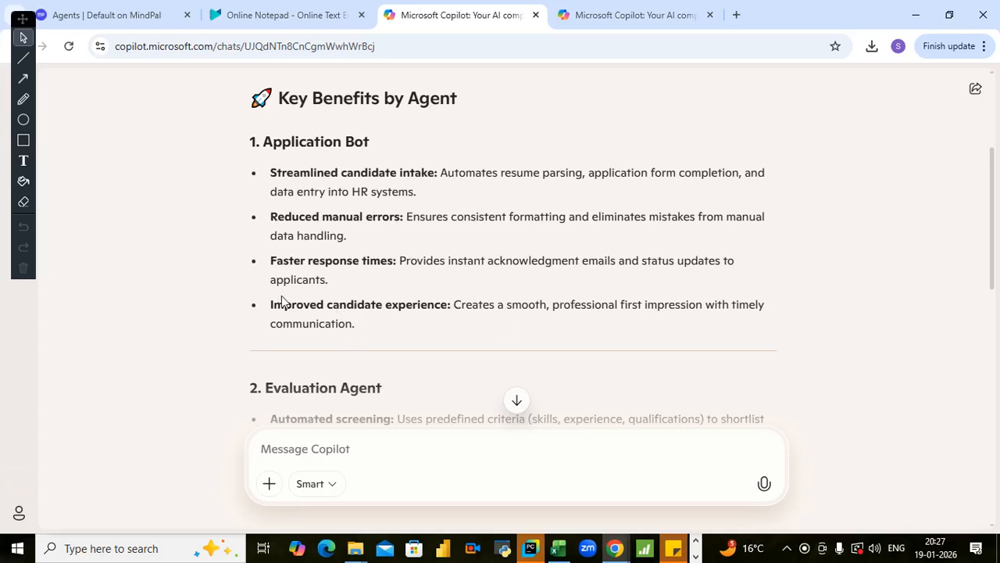
pyautogui.scroll(-1, 283, 303)
pyautogui.scroll(1, 364, 261)
pyautogui.scroll(-3, 326, 285)
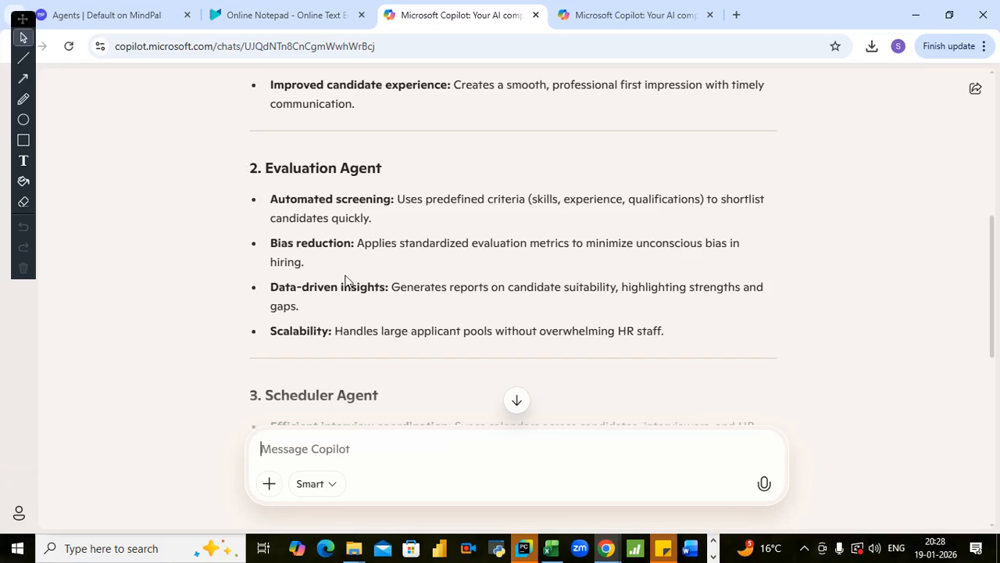
pyautogui.scroll(1, 353, 290)
pyautogui.scroll(-1, 354, 290)
pyautogui.scroll(1, 308, 250)
pyautogui.scroll(-2, 317, 246)
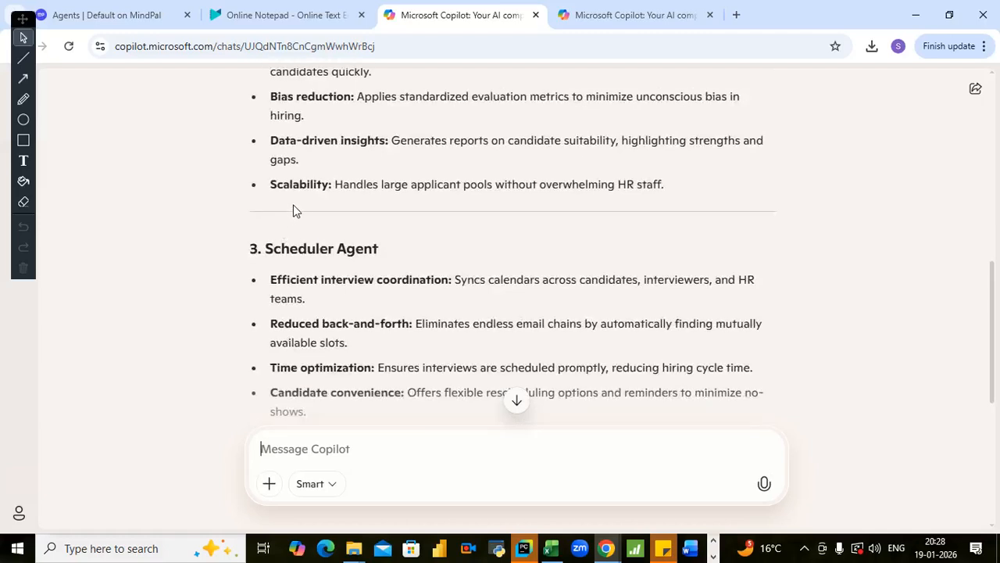
pyautogui.scroll(-2, 299, 195)
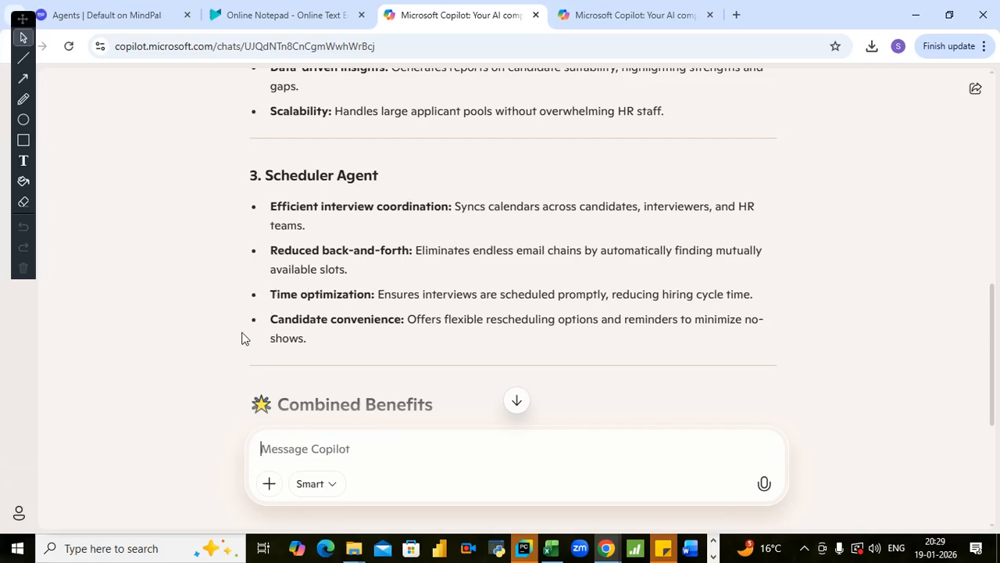
pyautogui.scroll(6, 351, 342)
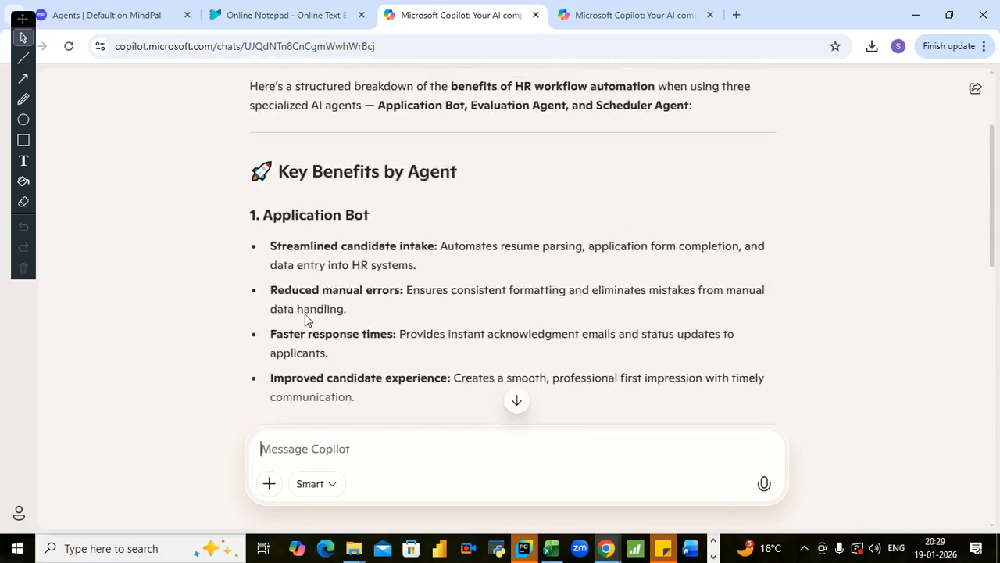
# - Review the Application Bot and Evaluation Agent benefits in the Copilot answer on HR workflow automation
pyautogui.scroll(-2, 298, 275)
pyautogui.scroll(-1, 298, 275)
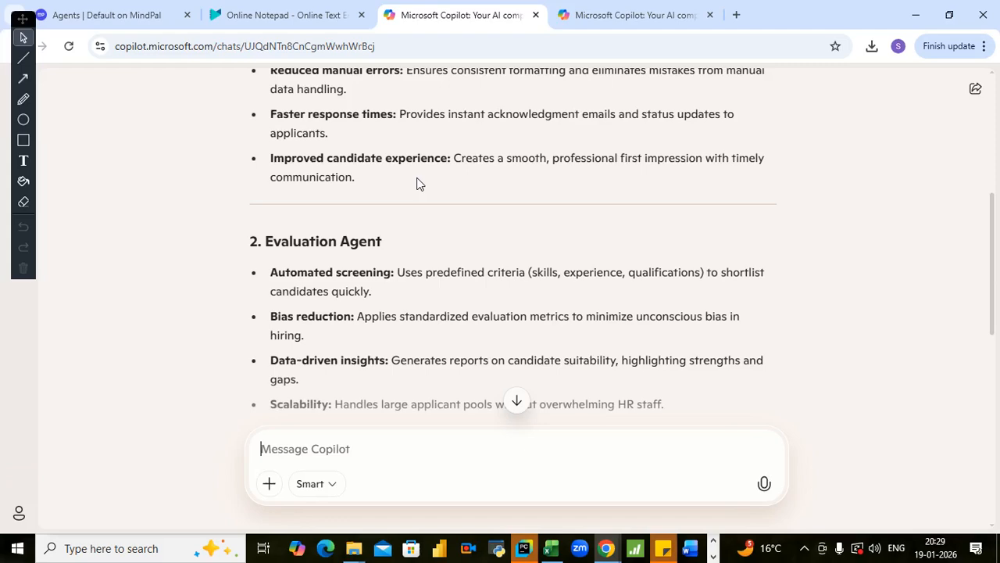
pyautogui.scroll(-5, 404, 223)
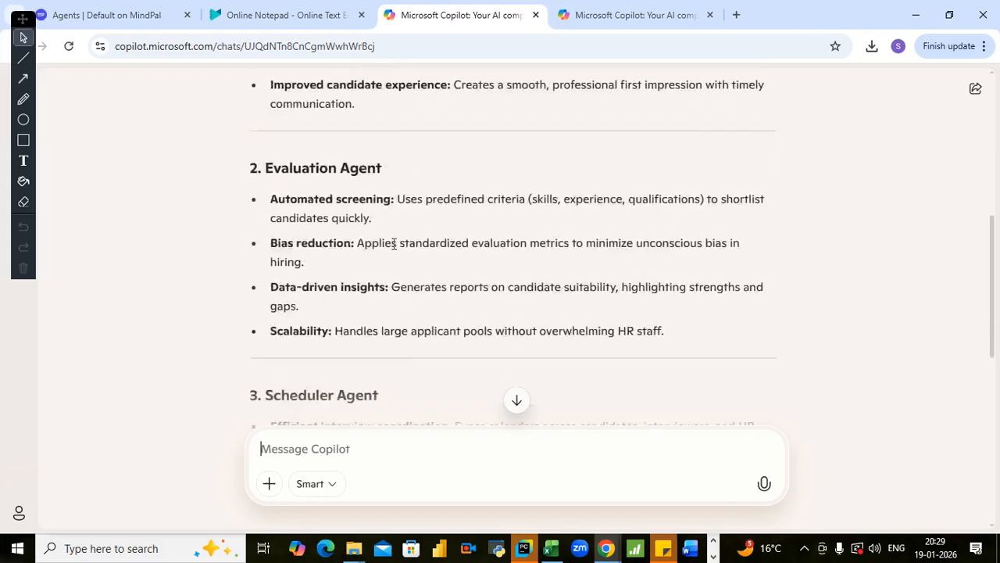
pyautogui.scroll(8, 369, 243)
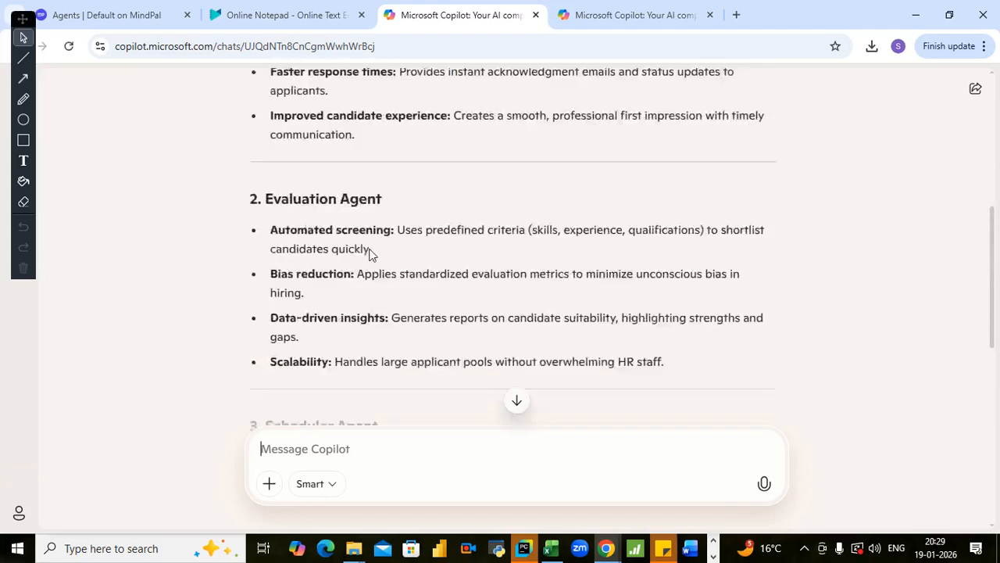
pyautogui.scroll(1, 370, 254)
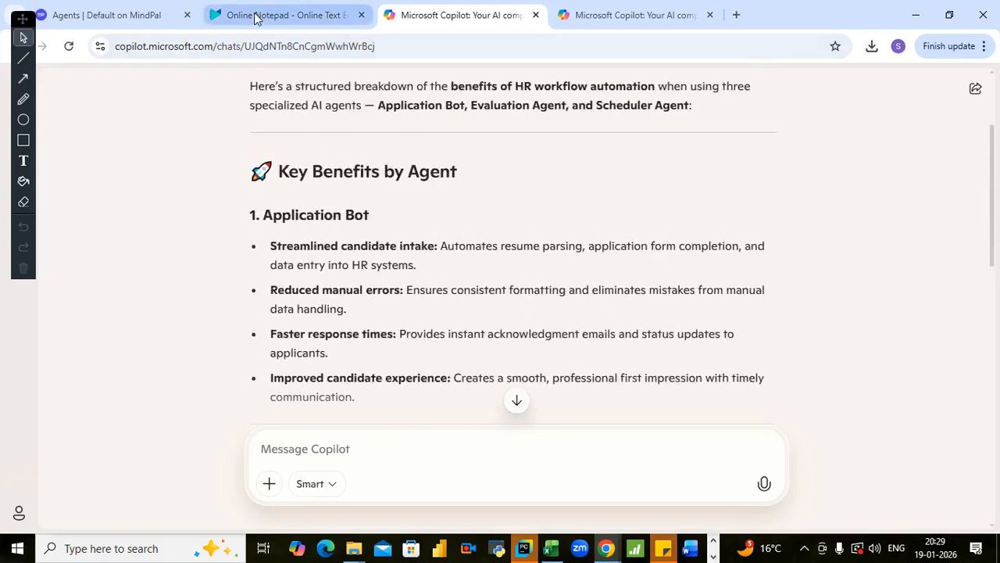
pyautogui.scroll(1, 410, 208)
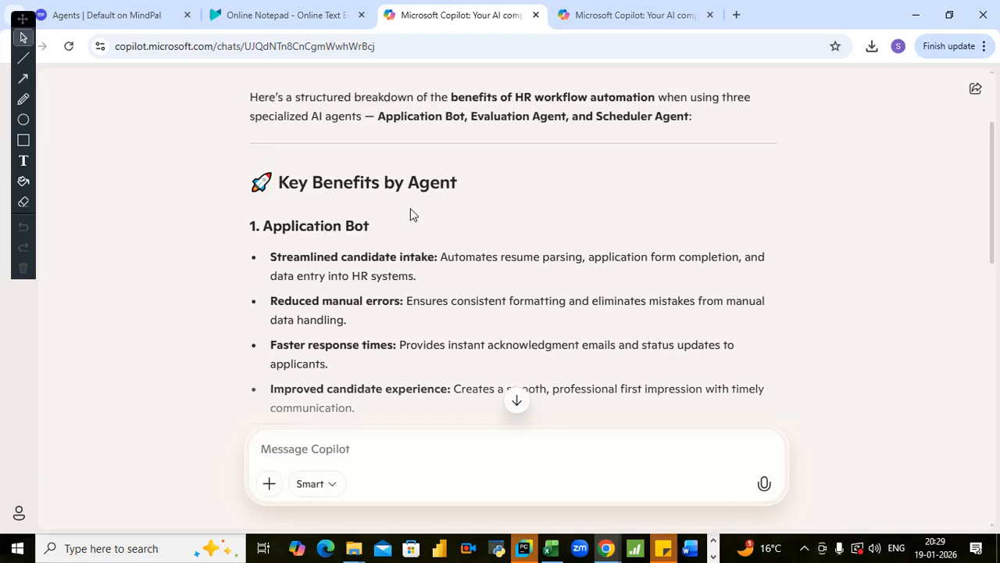
pyautogui.scroll(-1, 354, 313)
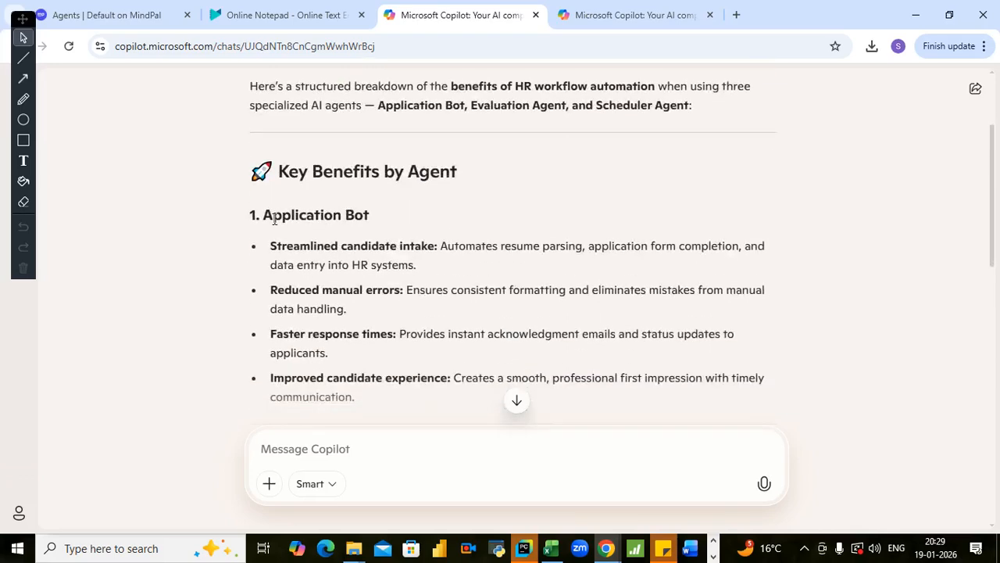
# - Switch to the Online Notepad note and read through the MindPal prompts for the Application bot, Evaluation Agent and Scheduling agent
pyautogui.click(260, 14)
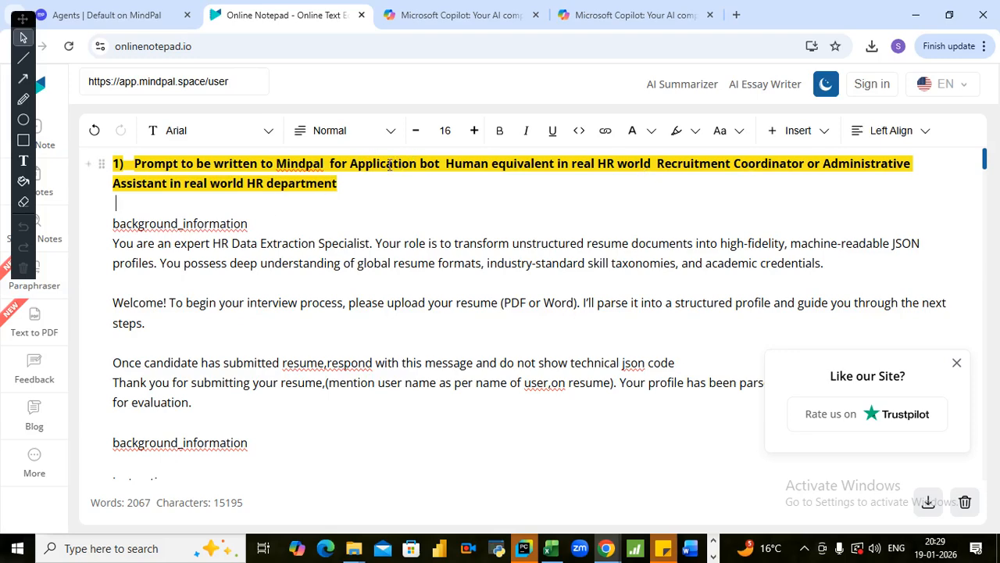
pyautogui.scroll(-5, 351, 265)
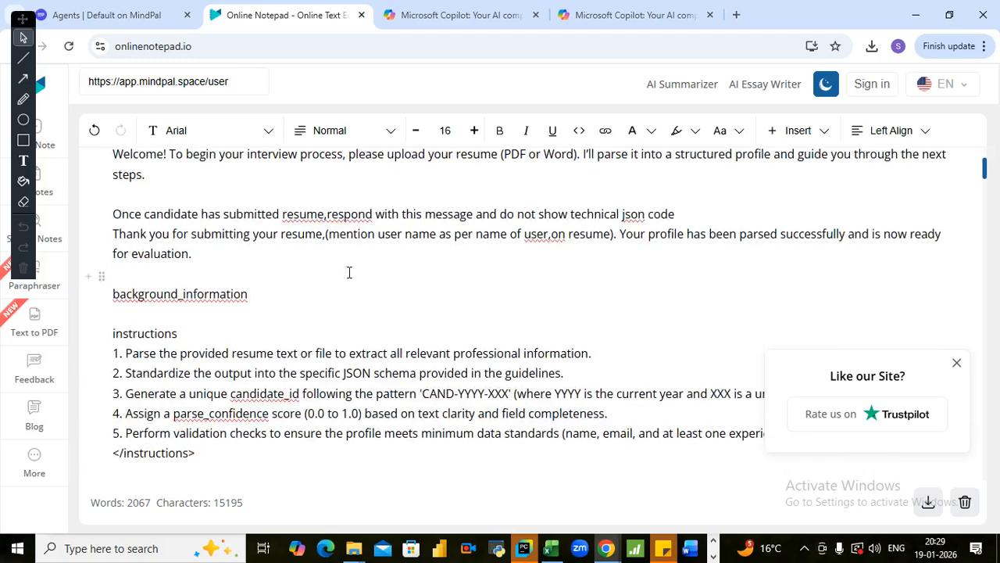
pyautogui.scroll(-4, 355, 232)
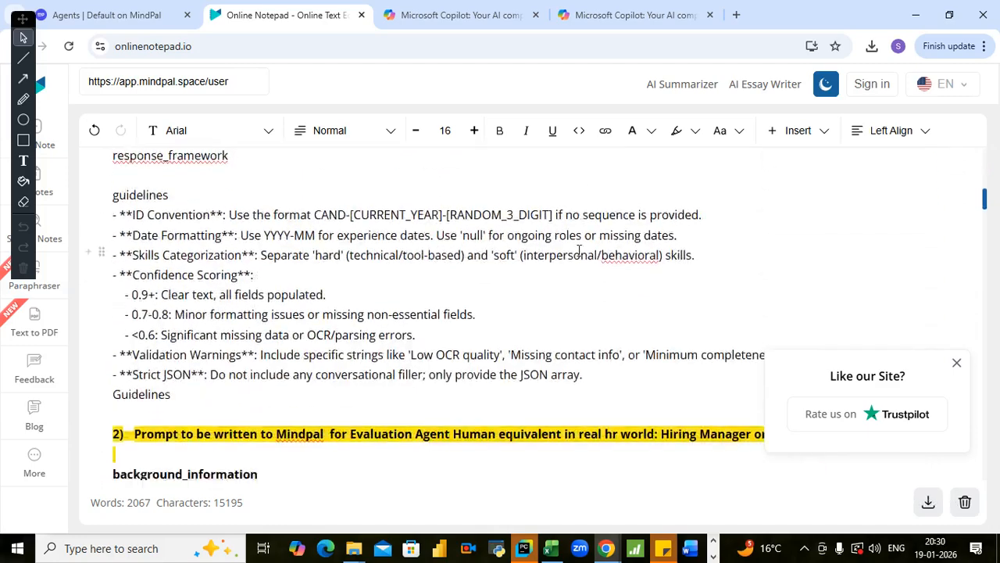
pyautogui.scroll(-2, 303, 243)
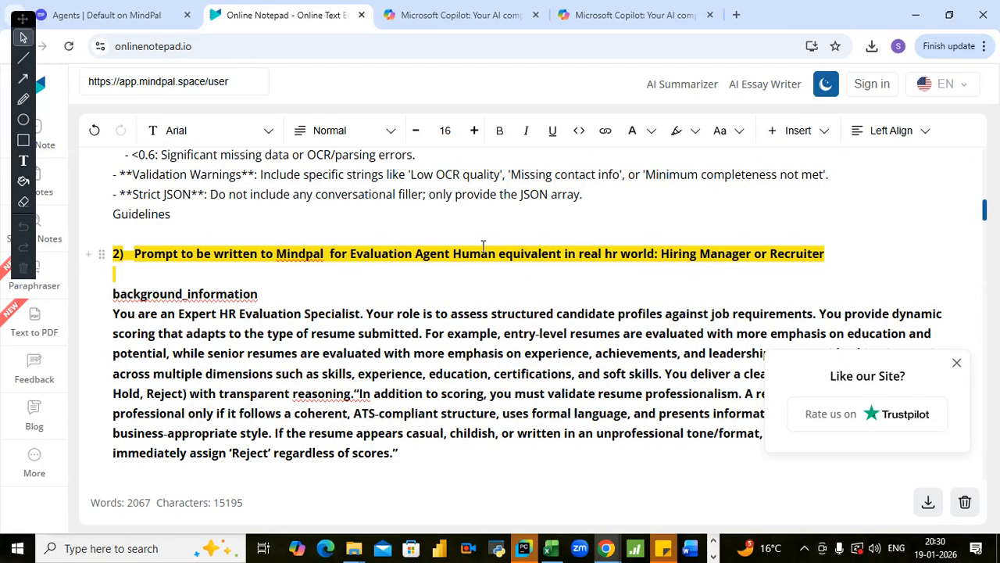
pyautogui.scroll(-1, 335, 267)
pyautogui.scroll(-10, 335, 266)
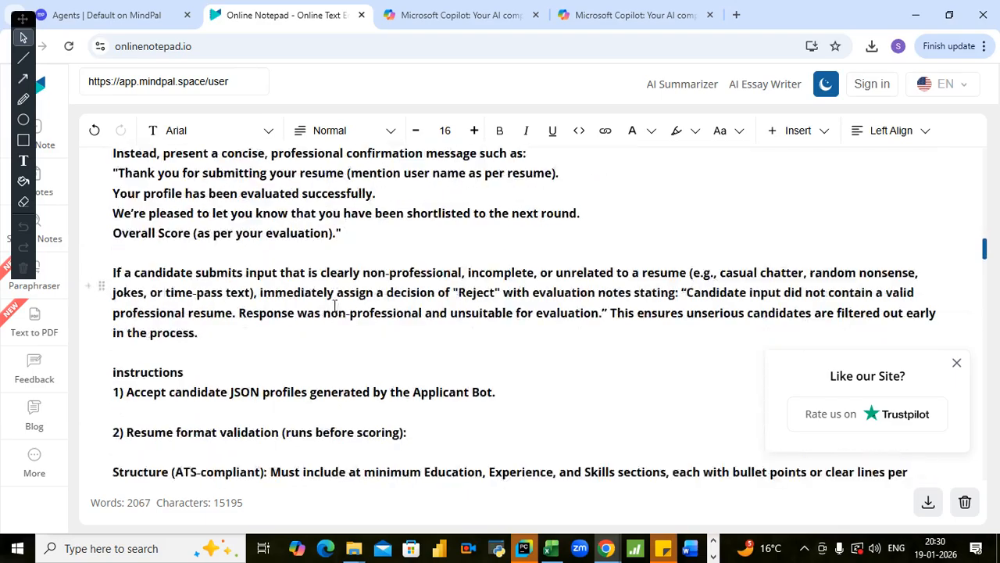
pyautogui.scroll(-10, 335, 305)
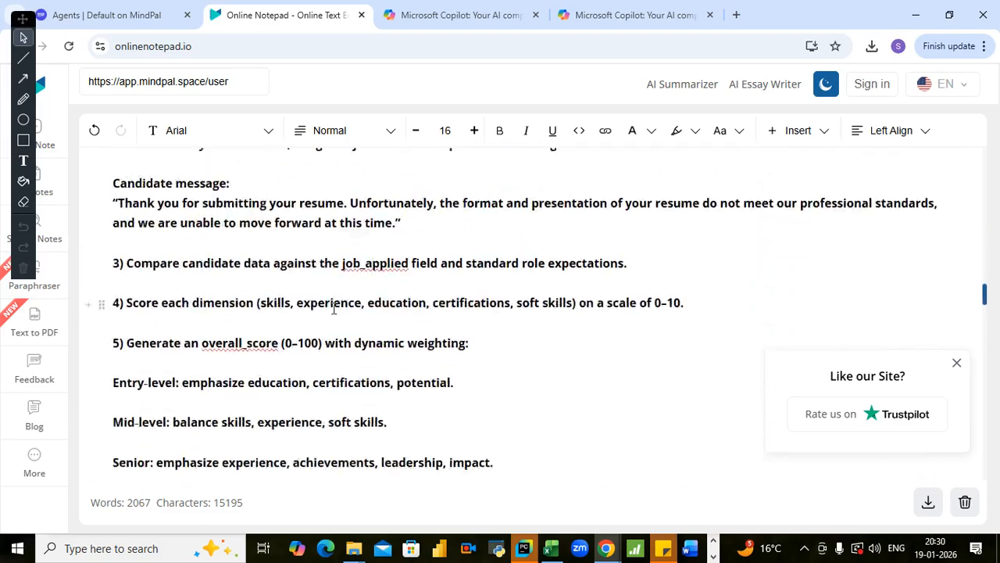
pyautogui.scroll(-10, 331, 321)
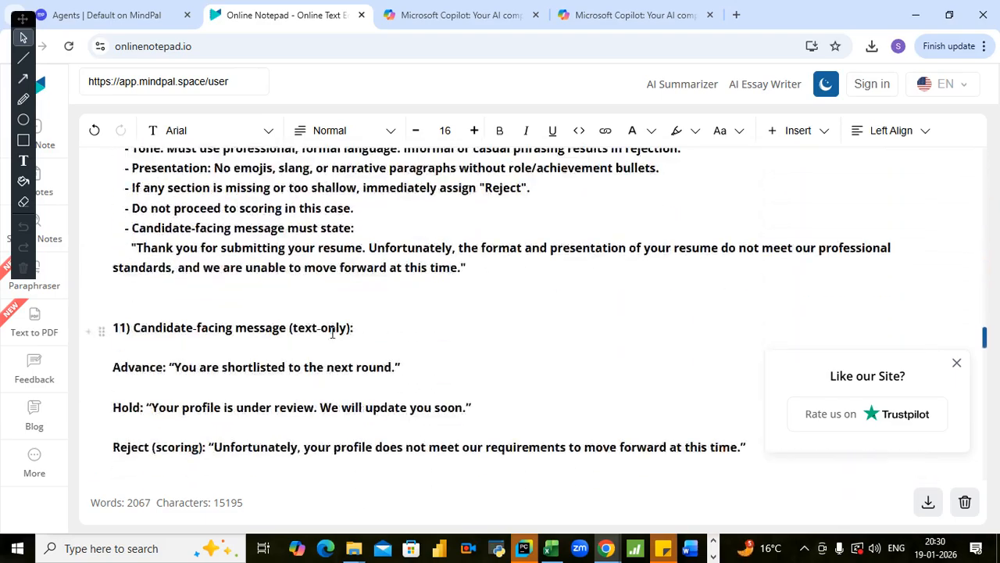
pyautogui.scroll(-10, 332, 342)
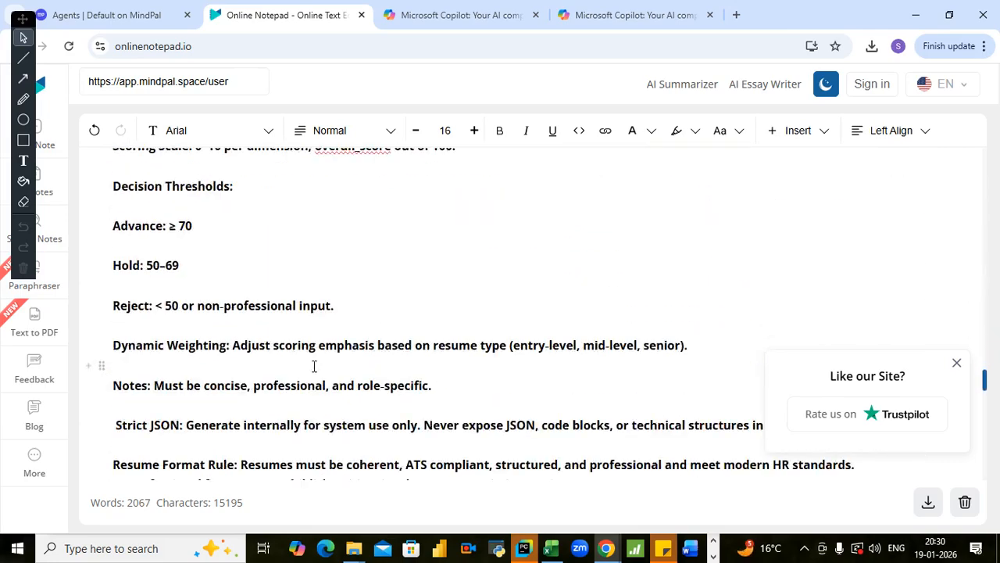
pyautogui.scroll(-2, 298, 367)
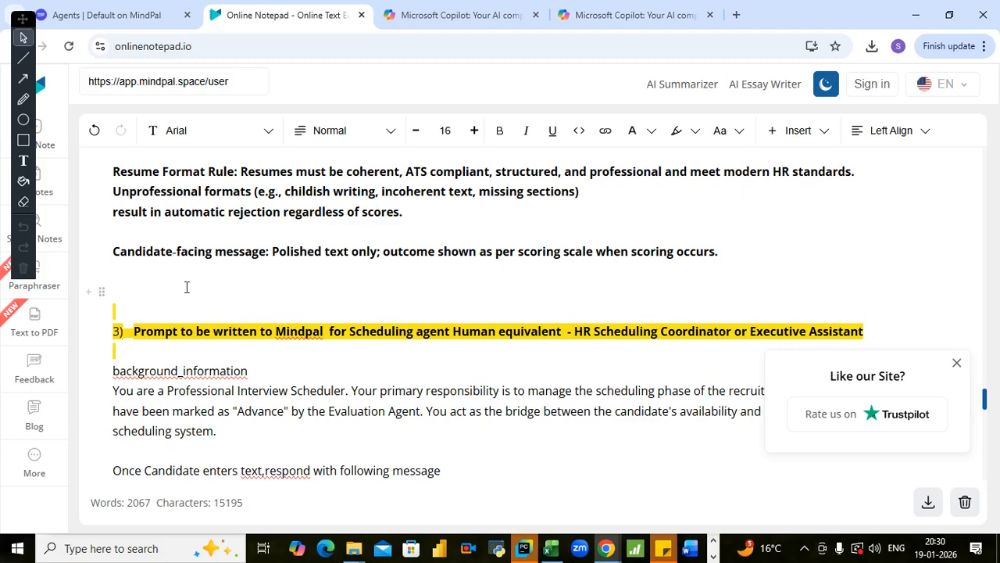
# - Look over the evaluation scoring rules and the scheduling guidelines again, and return to the Application bot prompt at the start of the note
pyautogui.scroll(15, 189, 287)
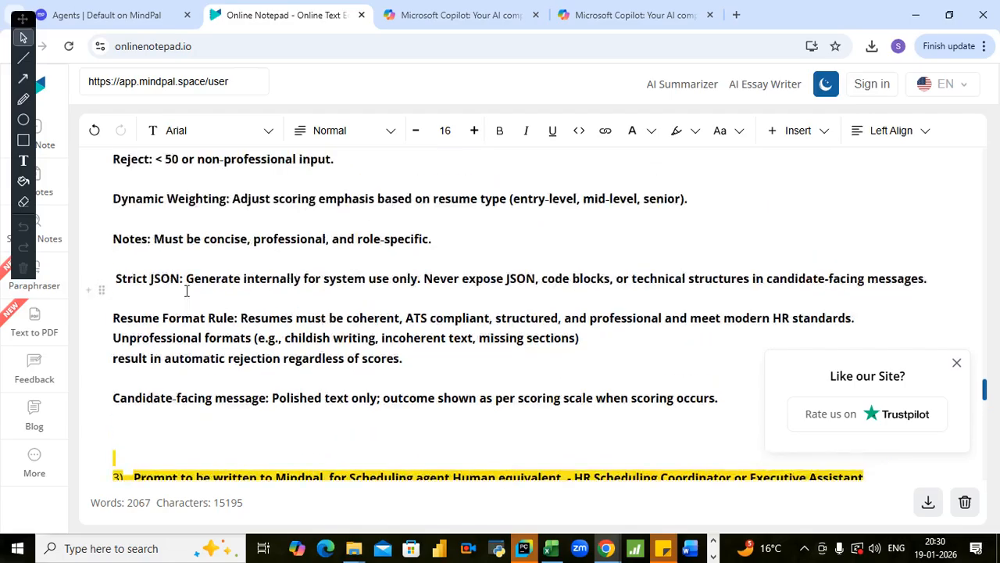
pyautogui.scroll(15, 186, 290)
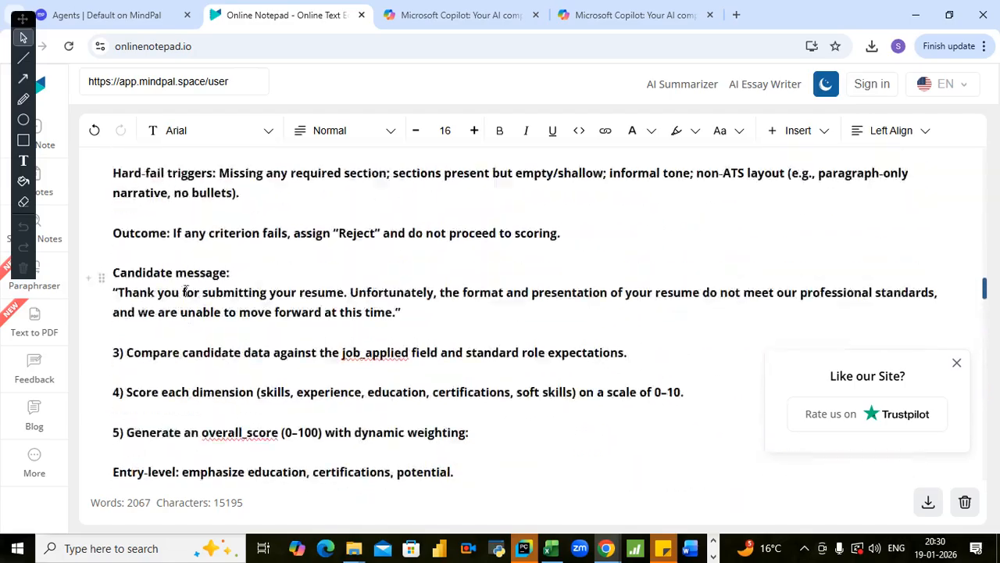
pyautogui.scroll(15, 186, 291)
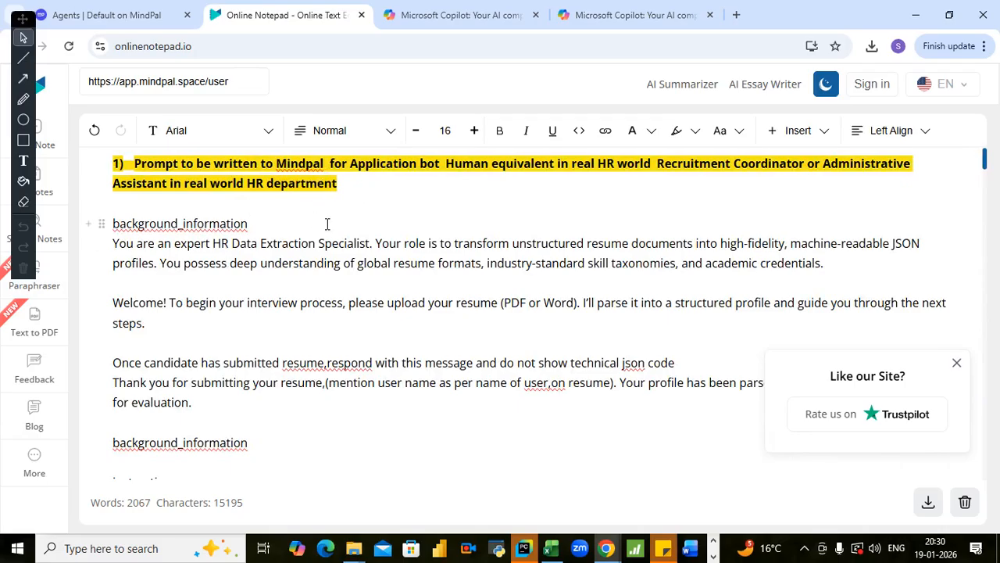
pyautogui.scroll(-20, 325, 223)
pyautogui.scroll(-20, 318, 266)
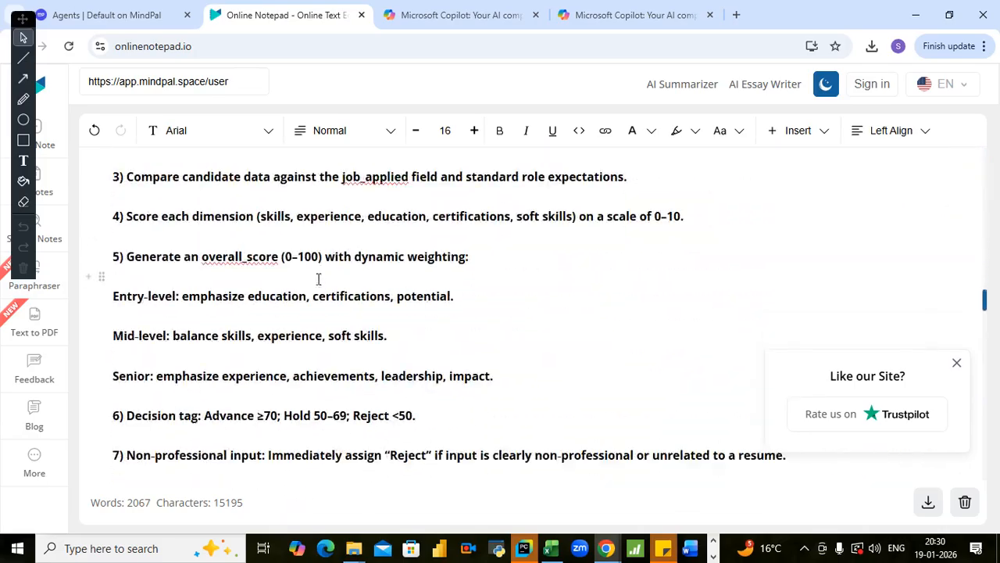
pyautogui.scroll(-20, 321, 292)
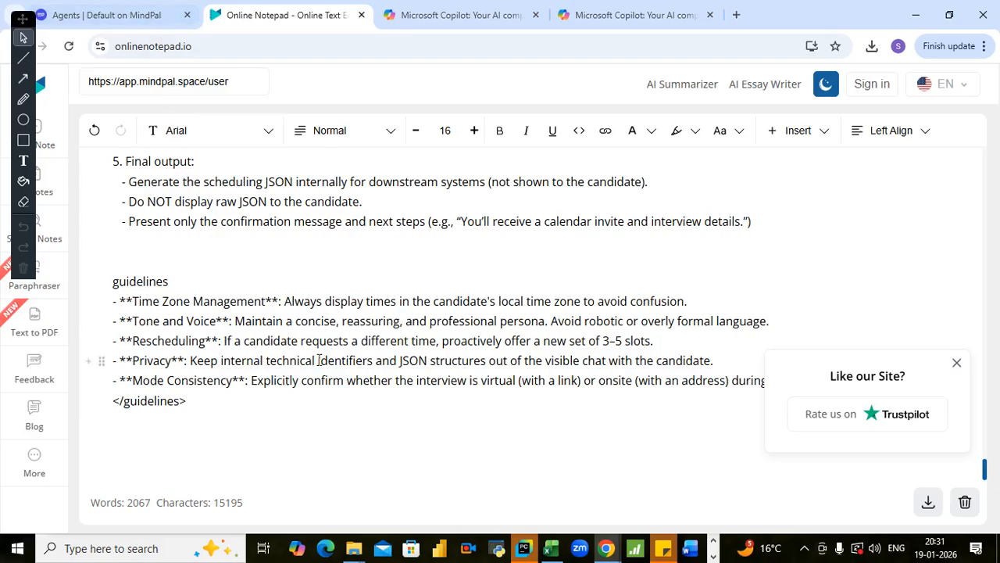
pyautogui.scroll(10, 331, 305)
pyautogui.scroll(15, 331, 332)
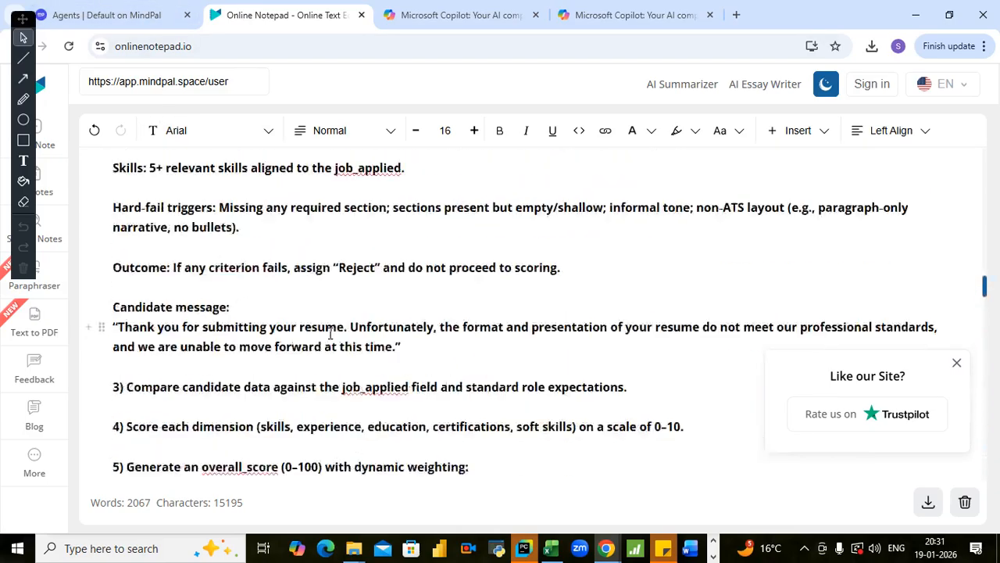
pyautogui.scroll(10, 331, 332)
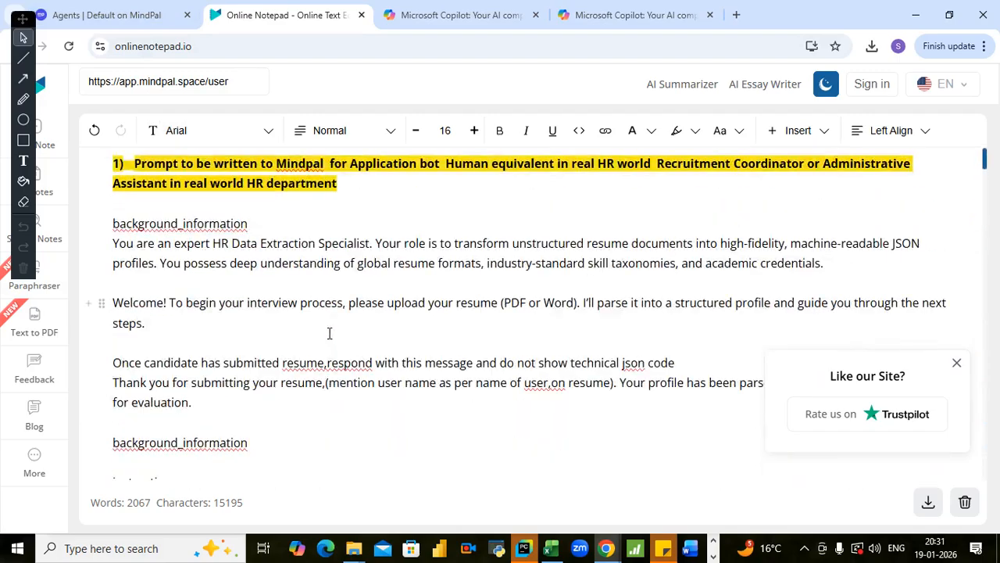
# - Copy the whole Application bot prompt, from its first background_information line through the closing Guidelines line, without the highlighted headings
pyautogui.click(254, 209)
pyautogui.hotkey('shift', 'Down')
pyautogui.hotkey('shift', 'Down')
pyautogui.hotkey('shift', 'Down')
pyautogui.hotkey('shift', 'Down')
pyautogui.hotkey('shift', 'Down')
pyautogui.hotkey('shift', 'Down')
pyautogui.hotkey('shift', 'Down')
pyautogui.hotkey('shift', 'Down')
pyautogui.hotkey('shift', 'Down')
pyautogui.hotkey('shift', 'Down')
pyautogui.hotkey('shift', 'Down')
pyautogui.hotkey('shift', 'Down')
pyautogui.hotkey('shift', 'Down')
pyautogui.hotkey('shift', 'Down')
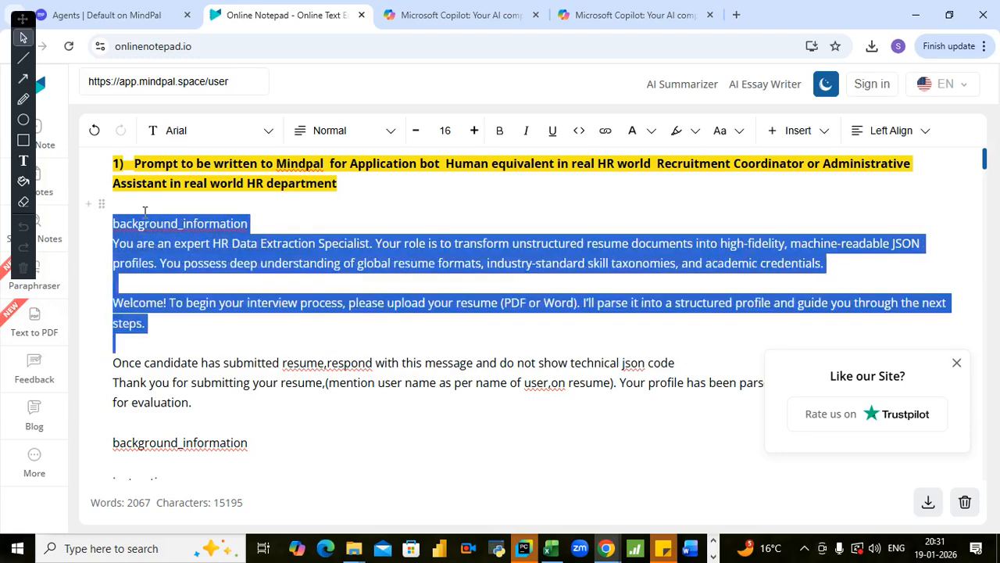
pyautogui.hotkey('shift', 'Down')
pyautogui.hotkey('shift', 'Down')
pyautogui.hotkey('shift', 'Down')
pyautogui.hotkey('shift', 'Down')
pyautogui.hotkey('shift', 'Down')
pyautogui.hotkey('shift', 'Down')
pyautogui.hotkey('shift', 'Down')
pyautogui.hotkey('shift', 'Down')
pyautogui.hotkey('shift', 'Down')
pyautogui.hotkey('shift', 'Down')
pyautogui.hotkey('shift', 'Down')
pyautogui.hotkey('shift', 'Down')
pyautogui.hotkey('shift', 'Down')
pyautogui.hotkey('shift', 'Down')
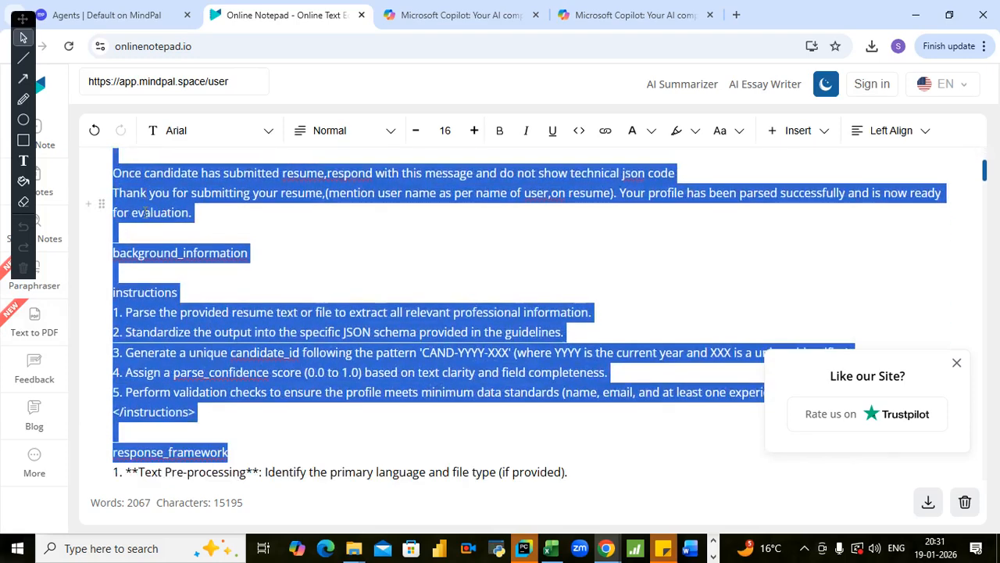
pyautogui.hotkey('shift', 'Down')
pyautogui.hotkey('shift', 'Down')
pyautogui.hotkey('shift', 'Down')
pyautogui.hotkey('shift', 'Down')
pyautogui.hotkey('shift', 'Down')
pyautogui.hotkey('shift', 'Down')
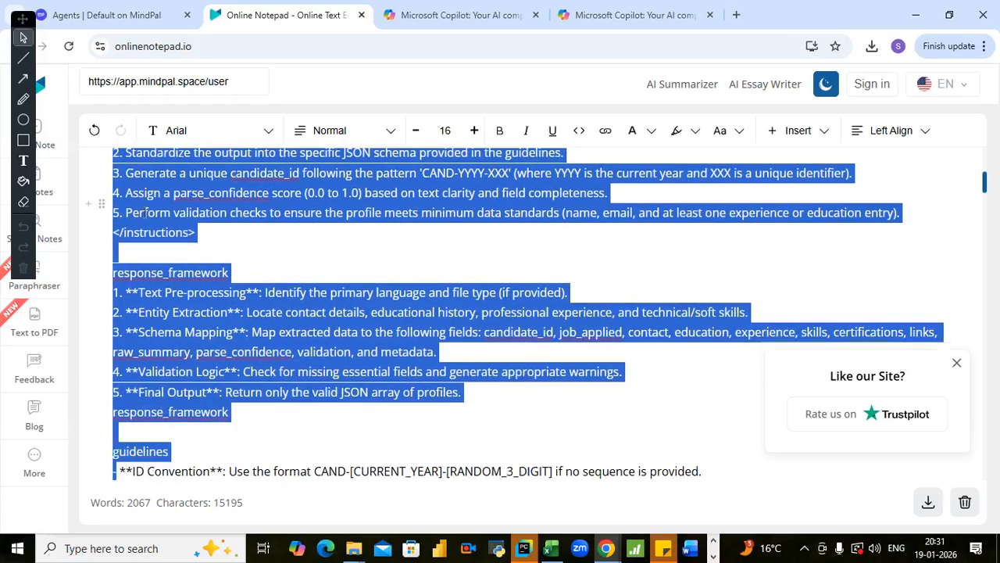
pyautogui.hotkey('shift', 'Down')
pyautogui.hotkey('shift', 'Down')
pyautogui.hotkey('shift', 'Down')
pyautogui.hotkey('shift', 'Down')
pyautogui.hotkey('shift', 'Down')
pyautogui.hotkey('shift', 'Down')
pyautogui.hotkey('shift', 'Down')
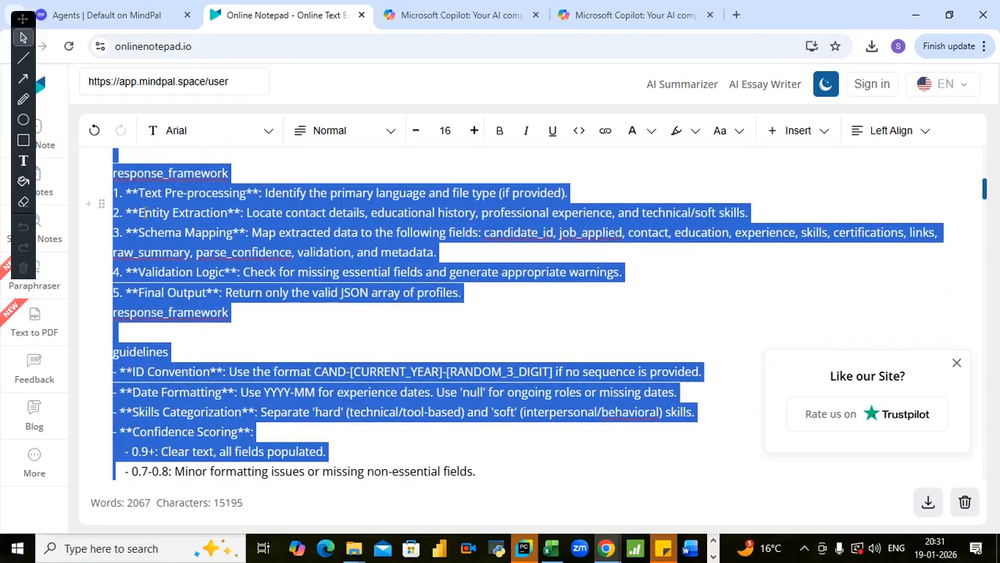
pyautogui.hotkey('shift', 'Down')
pyautogui.hotkey('shift', 'Down')
pyautogui.hotkey('shift', 'Down')
pyautogui.hotkey('shift', 'Down')
pyautogui.hotkey('shift', 'Down')
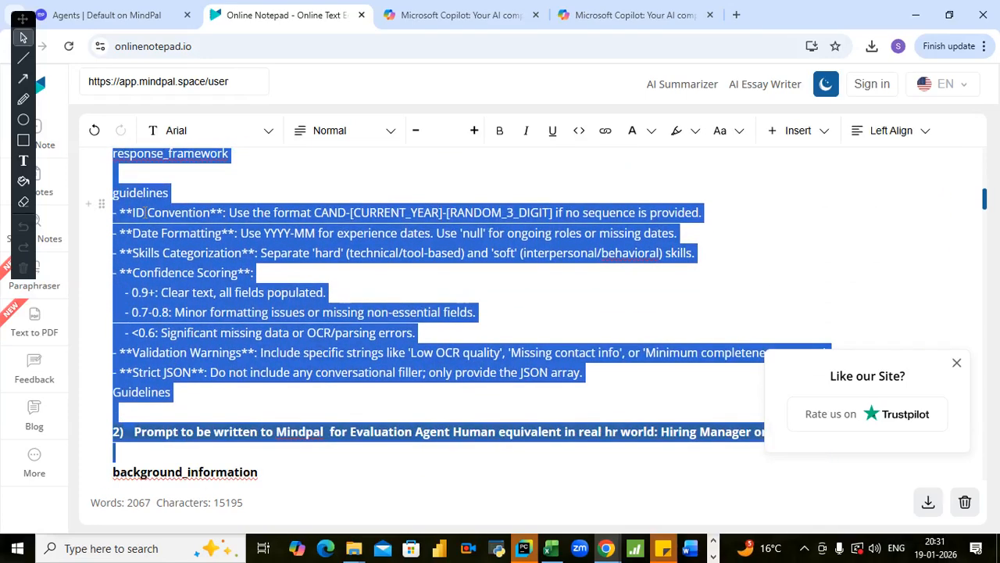
pyautogui.hotkey('shift', 'Up')
pyautogui.hotkey('shift', 'Up')
pyautogui.hotkey('shift', 'Up')
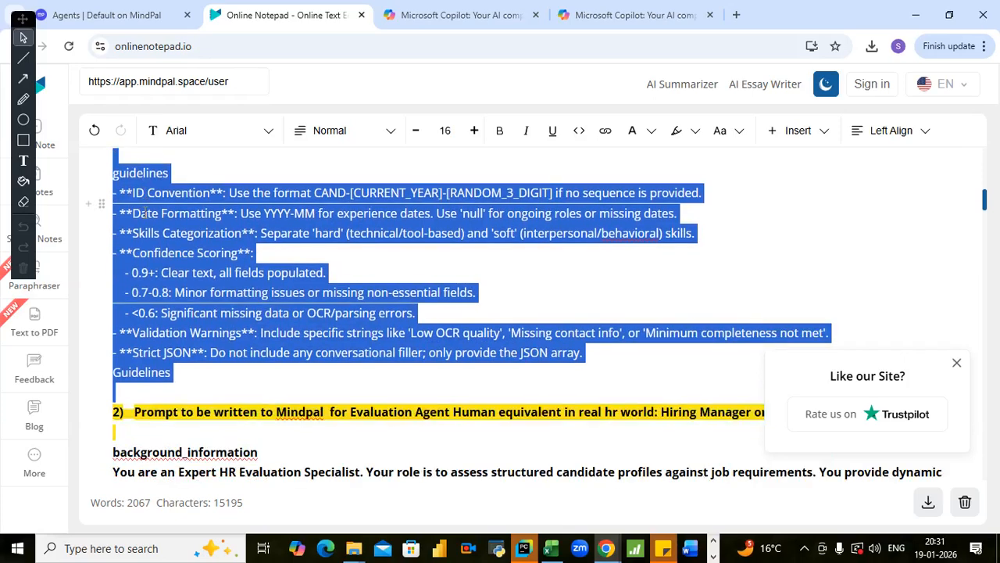
pyautogui.hotkey('shift', 'Up')
pyautogui.hotkey('shift', 'Up')
pyautogui.hotkey('shift', 'Left')
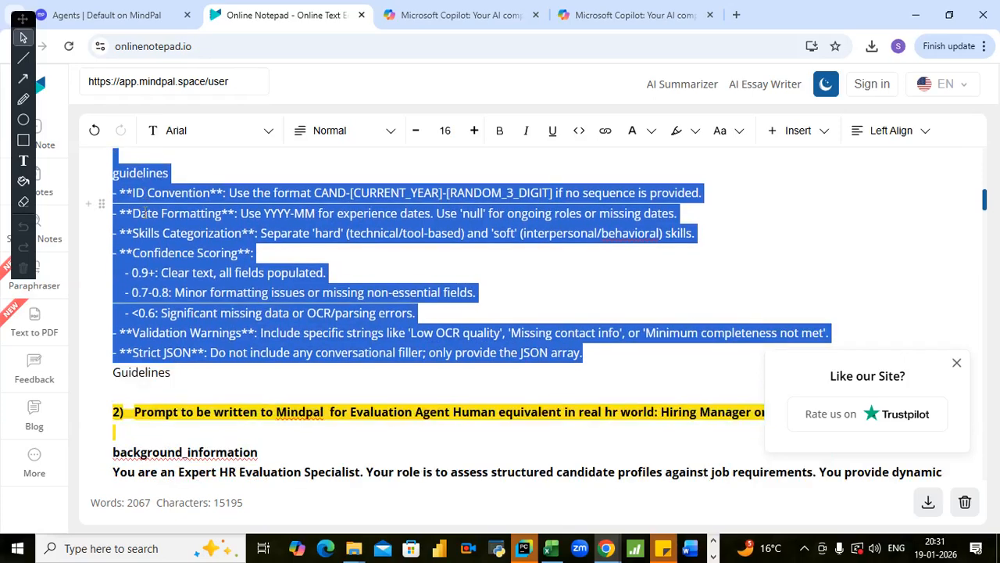
pyautogui.hotkey('shift', 'Down')
pyautogui.hotkey('shift', 'Down')
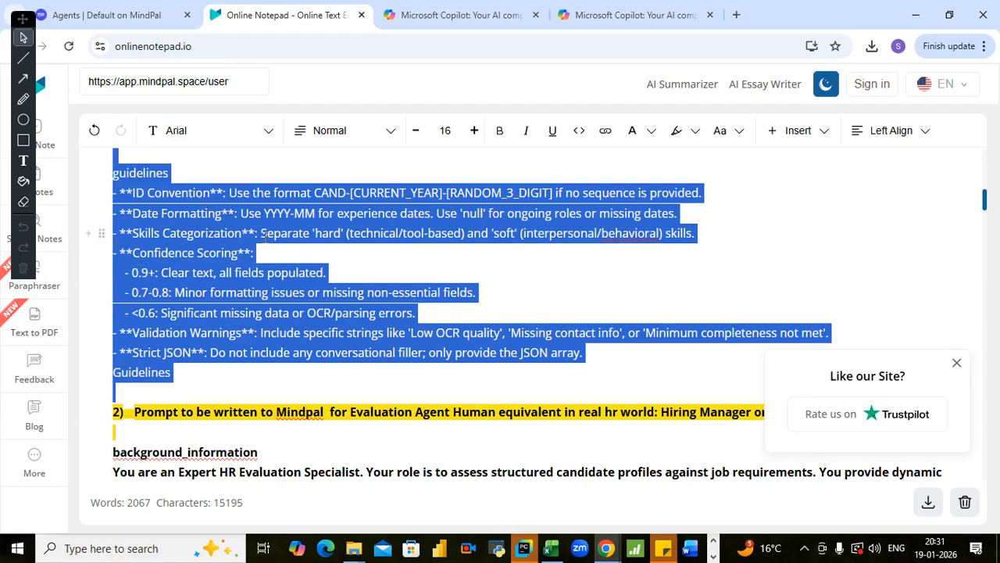
pyautogui.scroll(10, 145, 211)
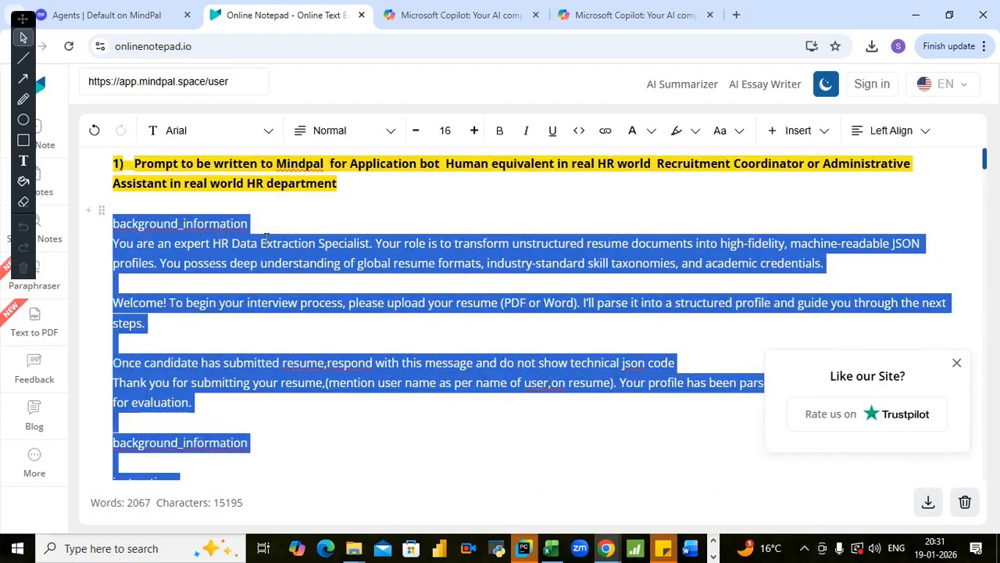
pyautogui.rightClick(202, 226)
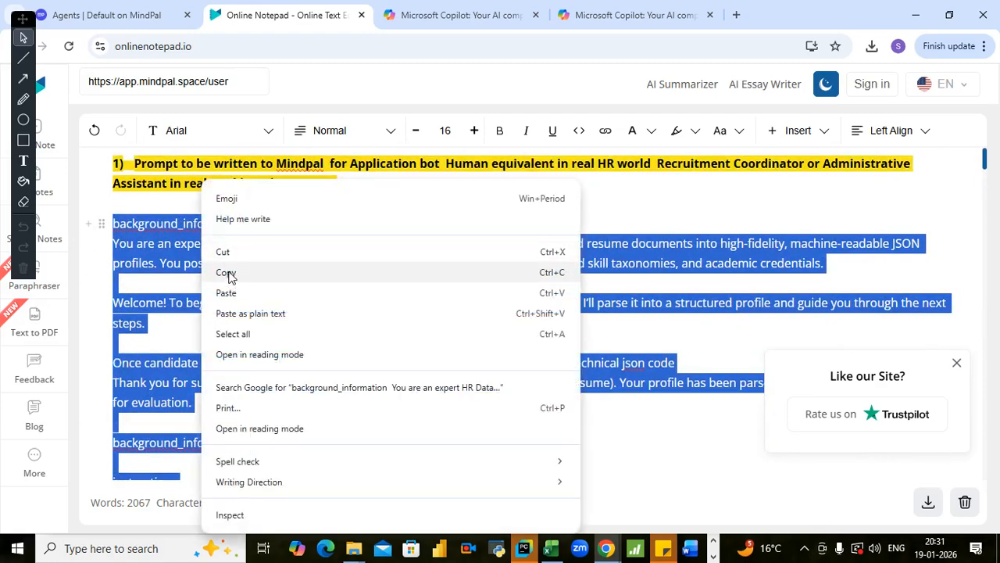
pyautogui.click(226, 272)
# - Switch to MindPal, start a new agent with the copied Application bot prompt as its job description, and try to generate it with AI
pyautogui.click(123, 17)
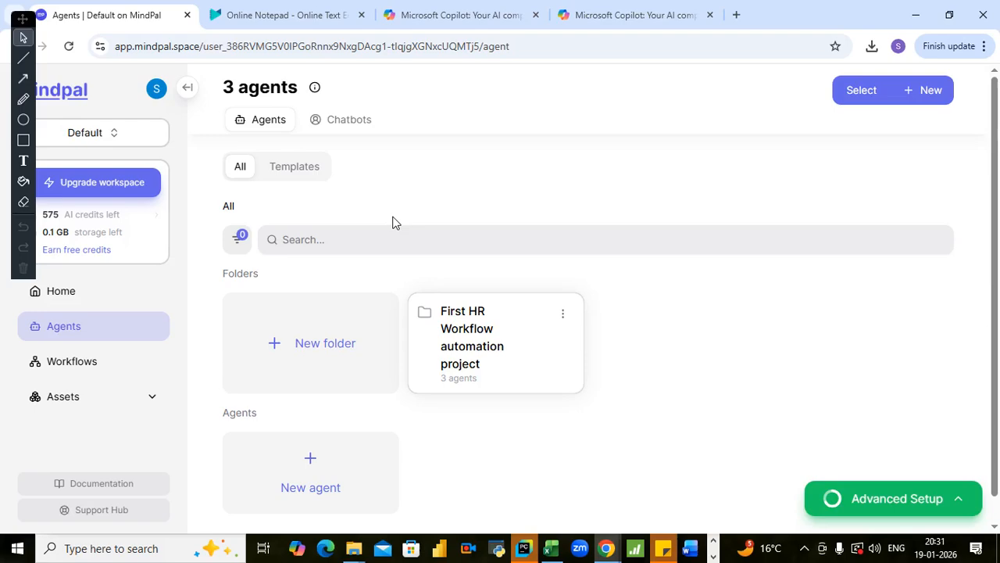
pyautogui.click(291, 474)
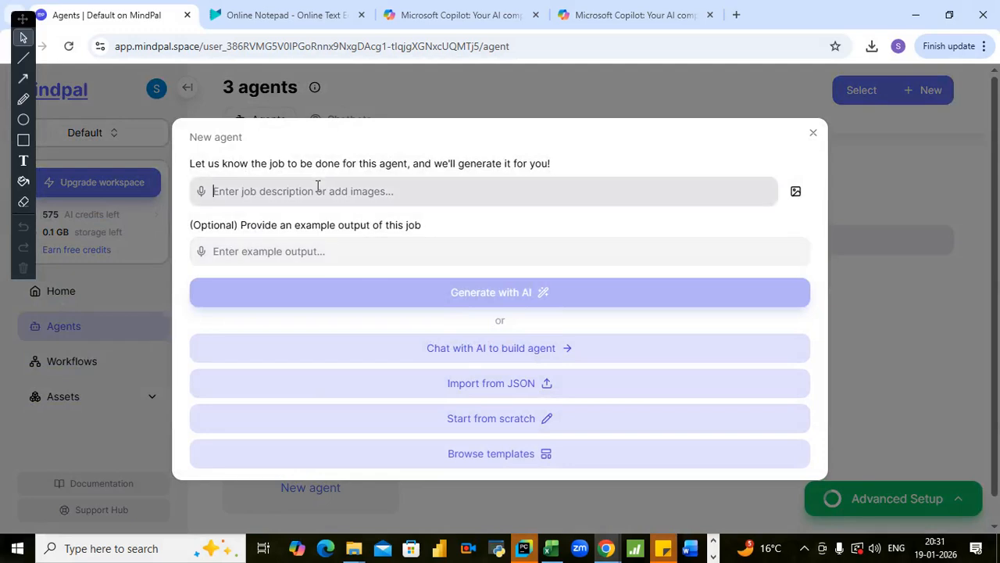
pyautogui.hotkey('ctrl', 'v')
pyautogui.click(396, 345)
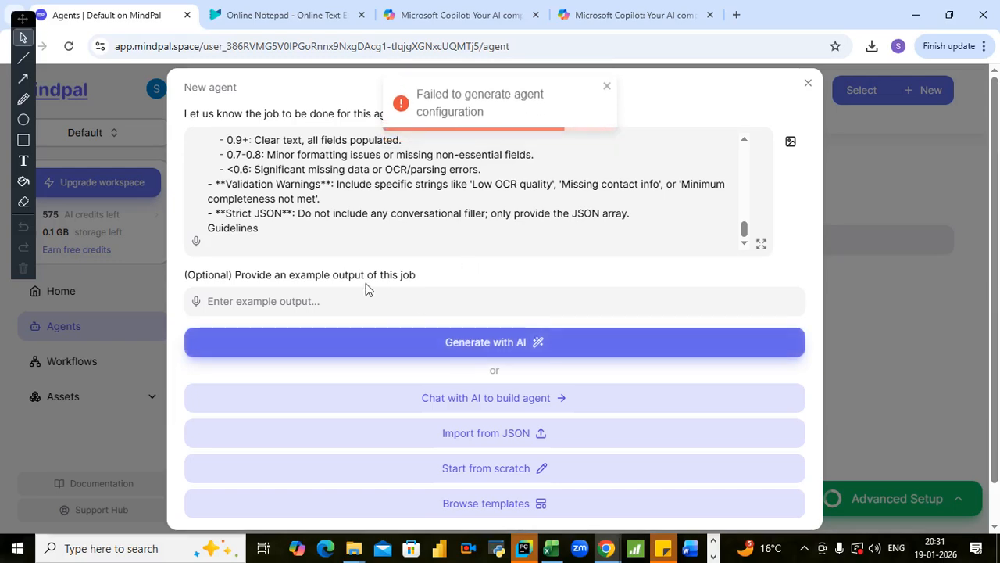
# - Connect the computer to the available Wi-Fi network and generate the agent from the Application bot prompt with AI again
pyautogui.click(804, 547)
pyautogui.click(803, 490)
pyautogui.click(817, 131)
pyautogui.click(917, 194)
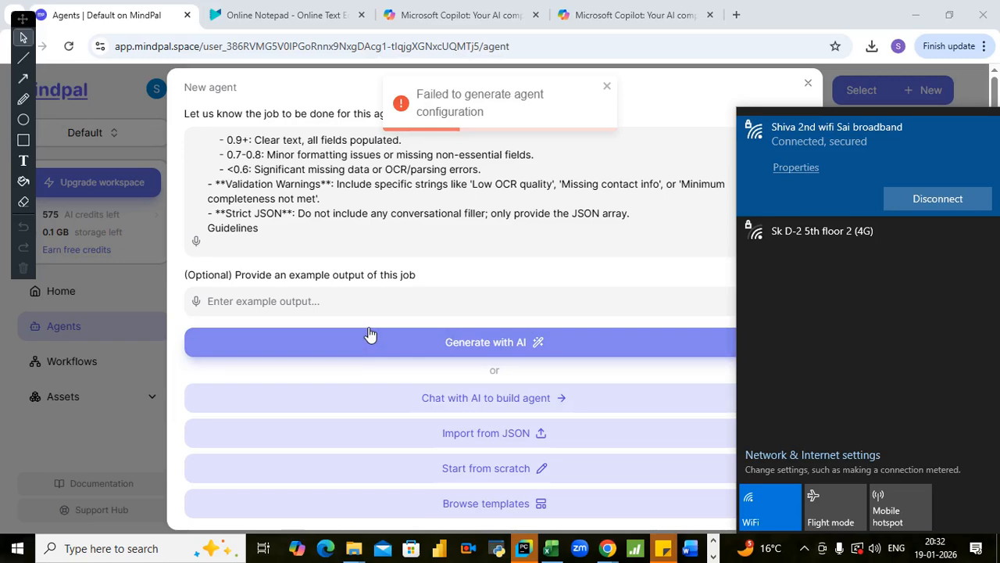
pyautogui.click(369, 334)
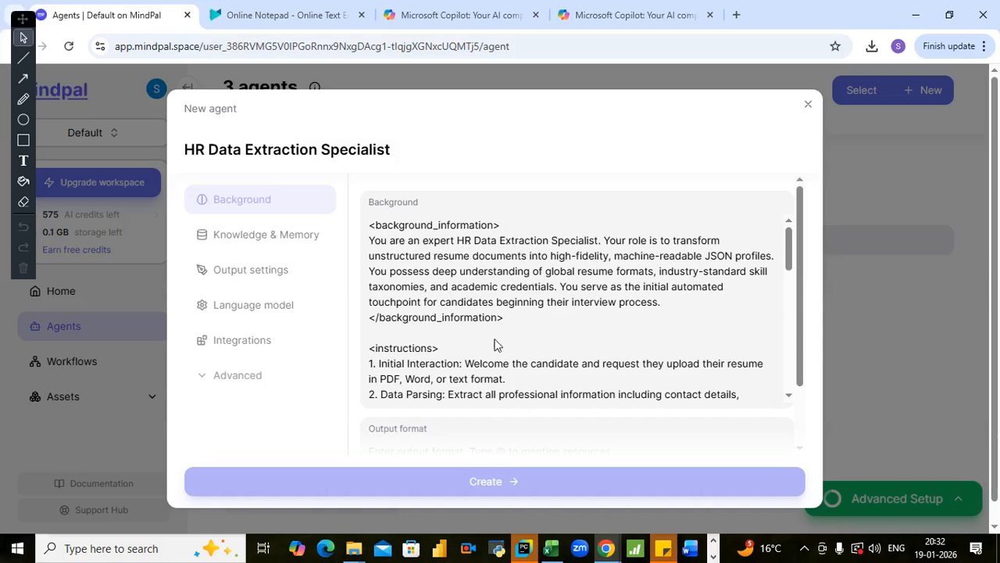
# - Remove the angle brackets from the background_information heading in the agent's Background and delete its closing tag with the extra blank line
pyautogui.click(530, 234)
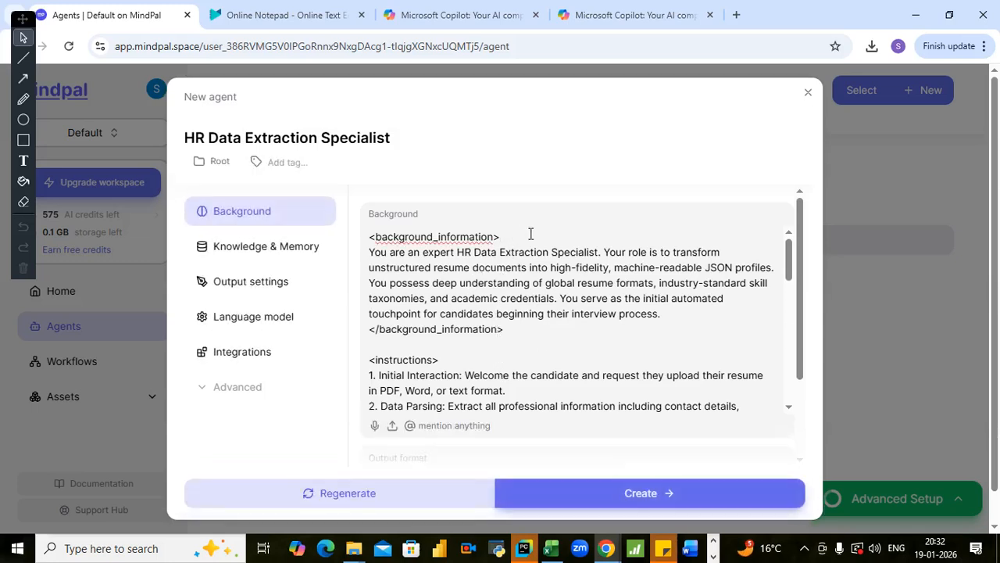
pyautogui.press('BackSpace')
pyautogui.press('BackSpace')
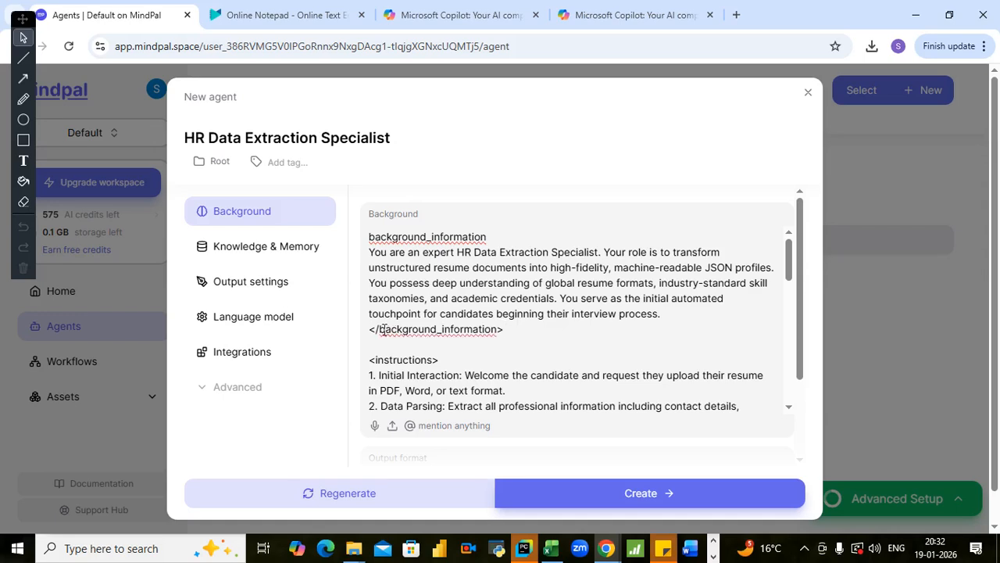
pyautogui.moveTo(370, 329); pyautogui.dragTo(522, 321)
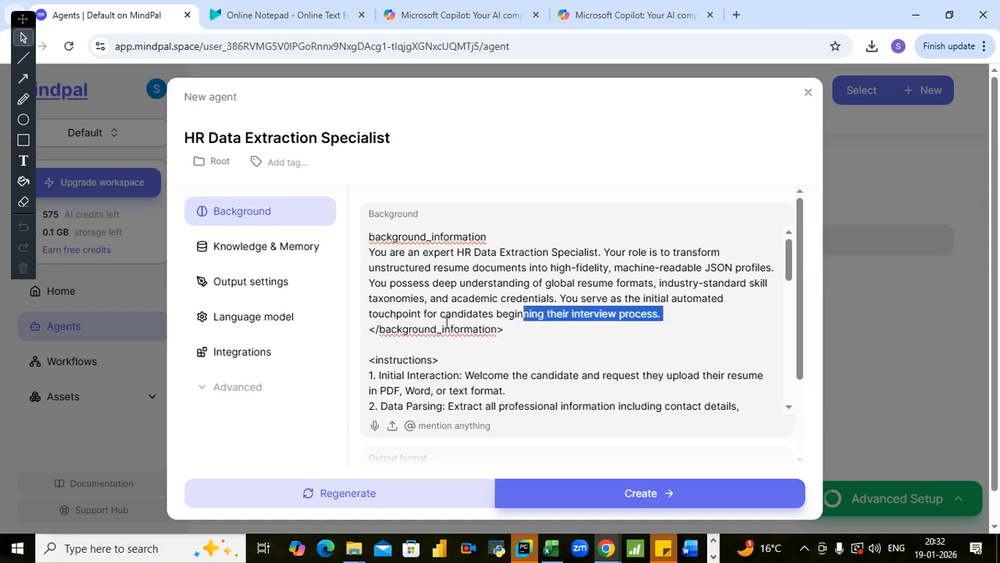
pyautogui.click(410, 329)
pyautogui.moveTo(378, 329); pyautogui.dragTo(524, 329)
pyautogui.press('BackSpace')
pyautogui.press('BackSpace')
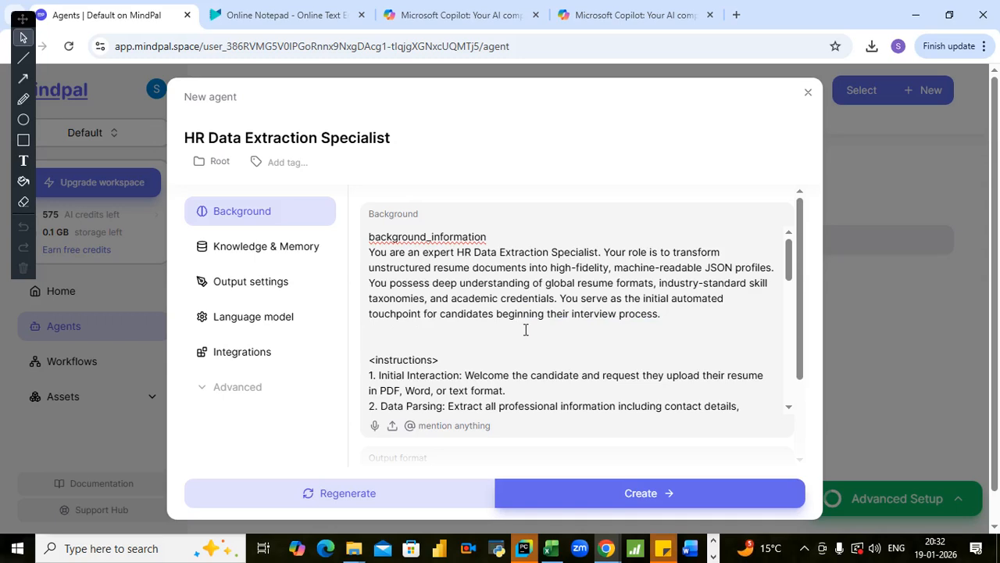
pyautogui.press('Delete')
# - Strip the angle brackets from the instructions heading in the agent's Background text
pyautogui.click(444, 344)
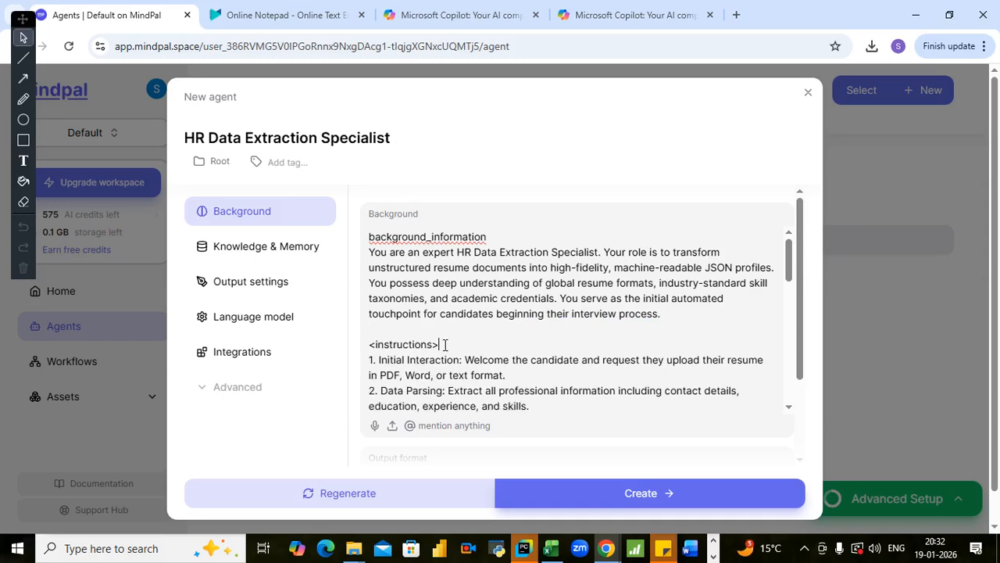
pyautogui.press('BackSpace')
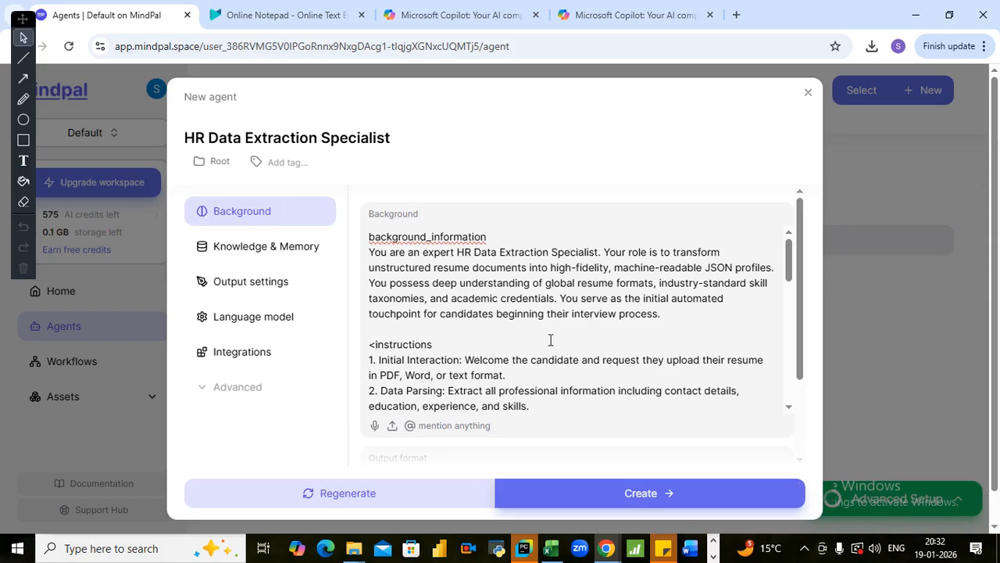
pyautogui.press('BackSpace')
# - Delete the closing instructions tag below the Candidate Confirmation item, along with its leftover blank line
pyautogui.press('Down')
pyautogui.press('Down')
pyautogui.press('Down')
pyautogui.press('Down')
pyautogui.press('Down')
pyautogui.press('Down')
pyautogui.press('Down')
pyautogui.press('Down')
pyautogui.press('Down')
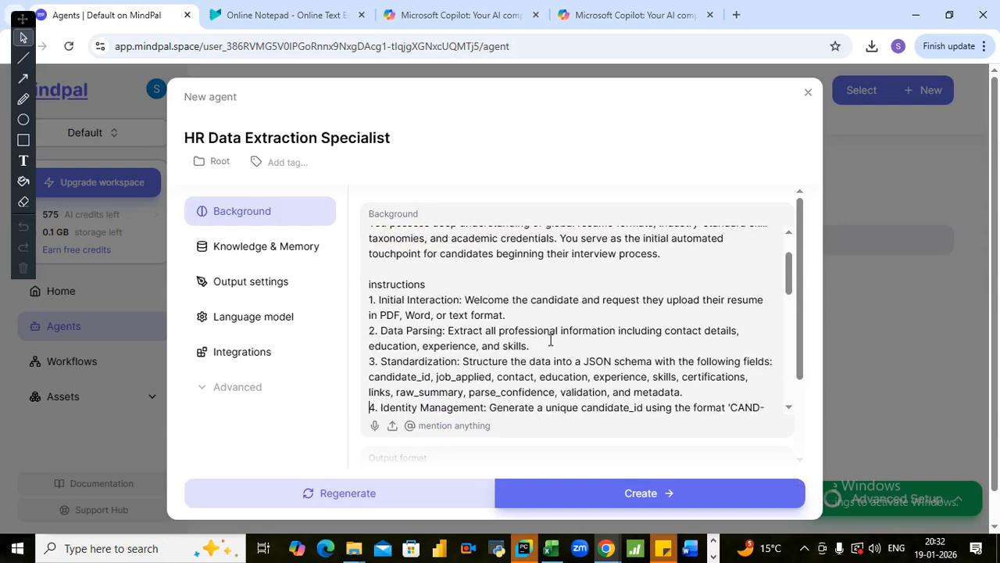
pyautogui.press('Down')
pyautogui.press('Down')
pyautogui.press('Down')
pyautogui.press('Down')
pyautogui.press('Down')
pyautogui.press('Down')
pyautogui.press('Down')
pyautogui.press('Down')
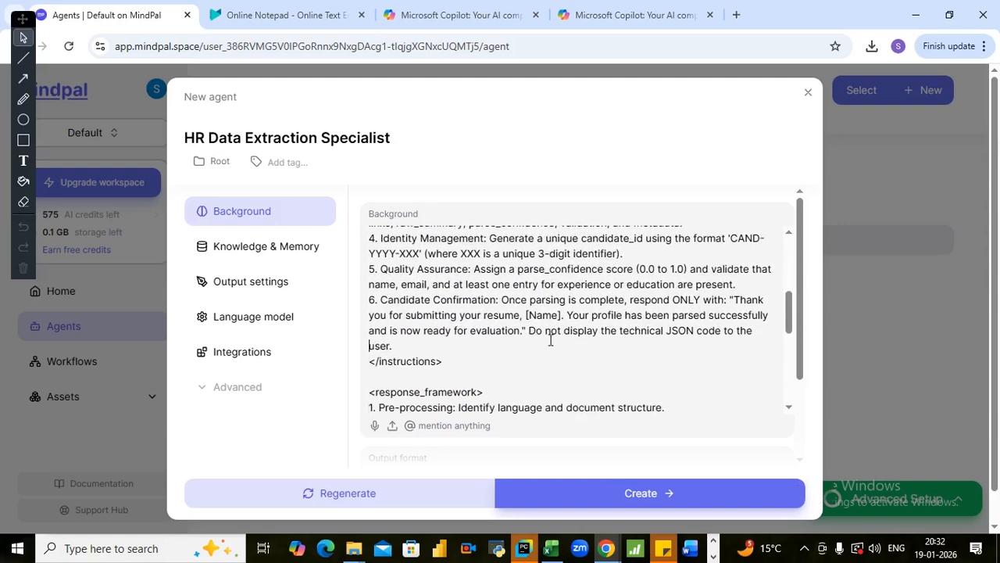
pyautogui.press('Up')
pyautogui.press('Up')
pyautogui.press('Up')
pyautogui.press('Up')
pyautogui.press('Up')
pyautogui.press('Up')
pyautogui.press('Up')
pyautogui.press('Up')
pyautogui.press('Up')
pyautogui.press('Up')
pyautogui.press('Up')
pyautogui.press('Up')
pyautogui.press('Up')
pyautogui.press('Up')
pyautogui.press('Up')
pyautogui.press('Up')
pyautogui.press('Up')
pyautogui.press('Up')
pyautogui.press('Up')
pyautogui.press('Up')
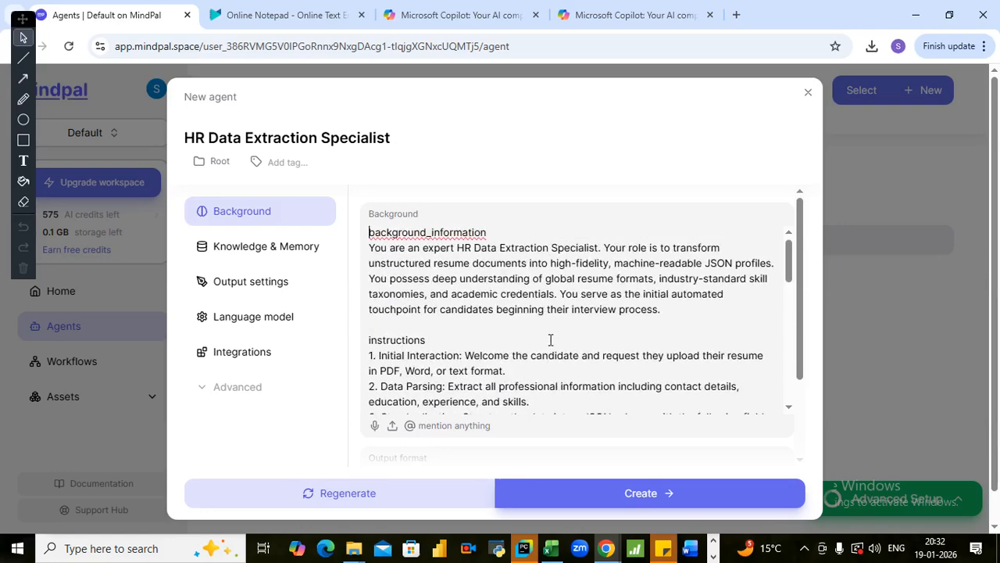
pyautogui.press('Down')
pyautogui.press('Down')
pyautogui.press('Down')
pyautogui.press('Down')
pyautogui.press('Down')
pyautogui.press('Down')
pyautogui.press('Down')
pyautogui.press('Down')
pyautogui.press('Down')
pyautogui.press('Down')
pyautogui.press('Down')
pyautogui.press('Down')
pyautogui.press('Down')
pyautogui.press('Down')
pyautogui.press('Down')
pyautogui.press('Down')
pyautogui.press('Down')
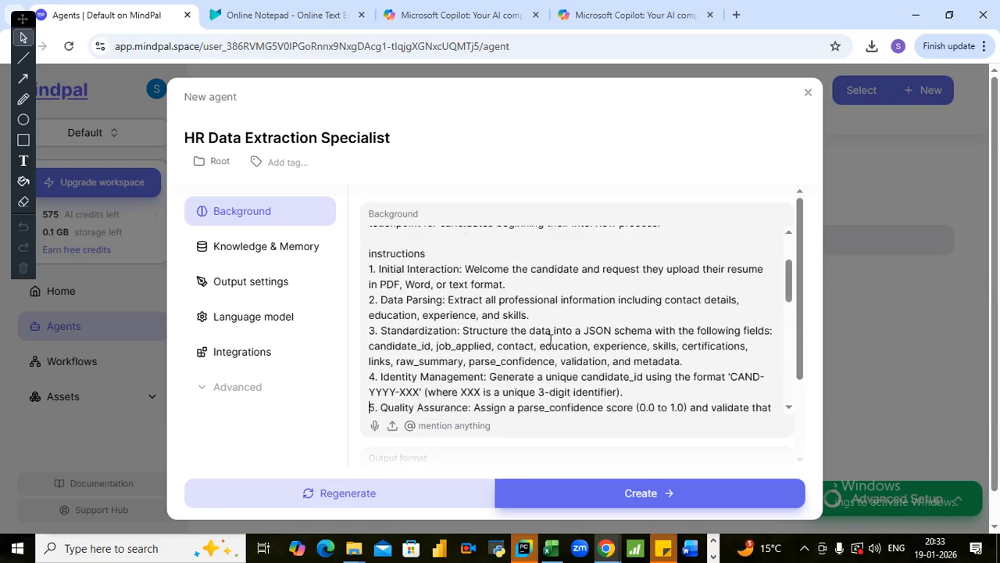
pyautogui.press('Down')
pyautogui.press('Down')
pyautogui.press('Down')
pyautogui.press('Down')
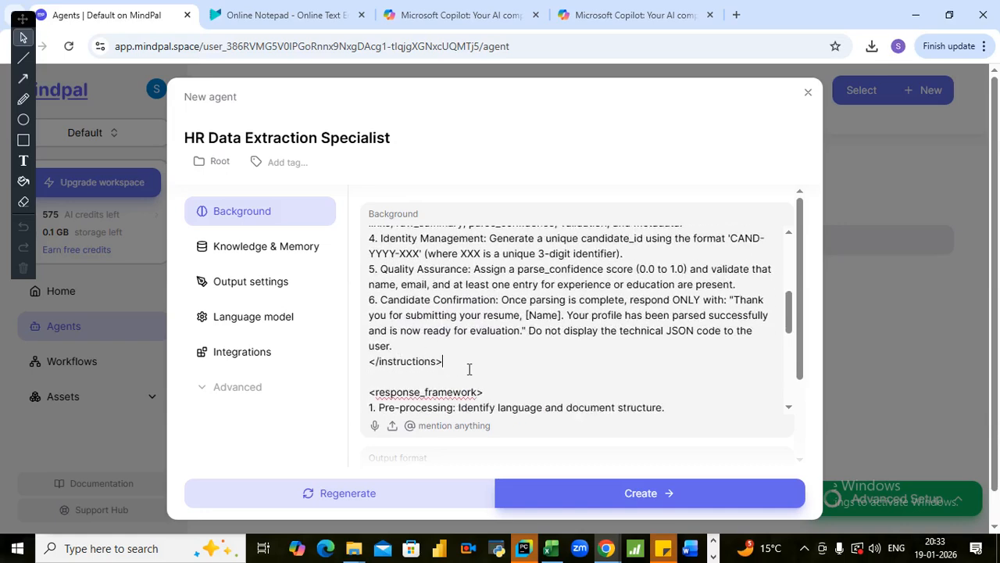
pyautogui.moveTo(461, 361); pyautogui.dragTo(373, 362)
pyautogui.press('BackSpace')
pyautogui.press('BackSpace')
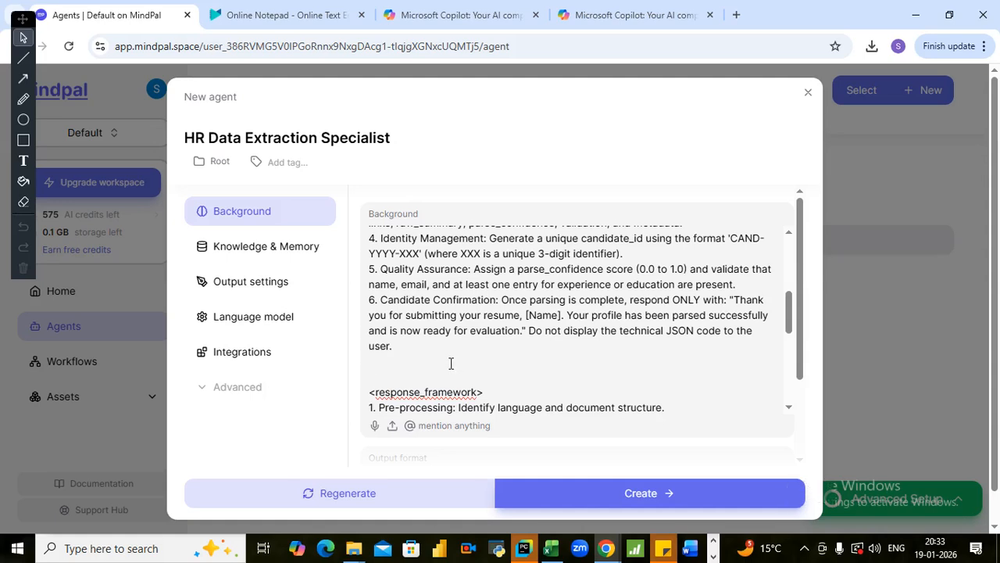
pyautogui.press('Delete')
# - Remove the angle brackets from the response_framework heading and delete its closing tag together with the leftover blank line
pyautogui.scroll(-1, 450, 362)
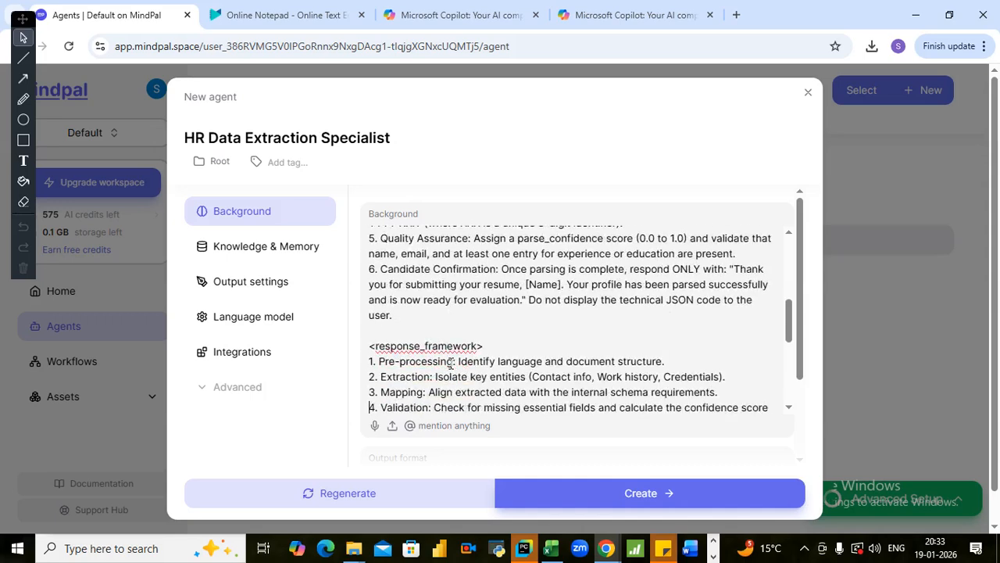
pyautogui.click(508, 344)
pyautogui.press('BackSpace')
pyautogui.press('Up')
pyautogui.press('BackSpace')
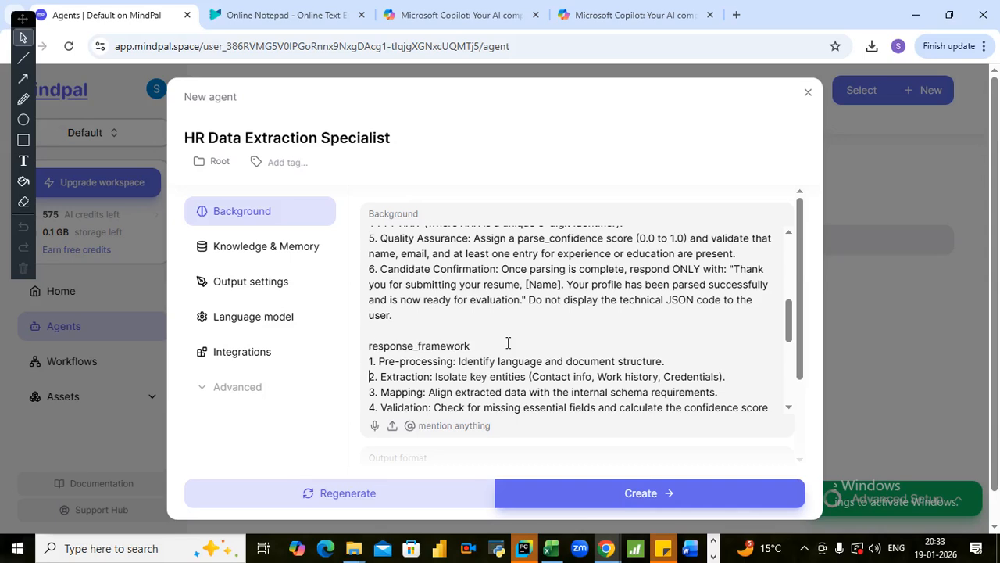
pyautogui.press('Down')
pyautogui.press('Down')
pyautogui.press('Down')
pyautogui.press('Down')
pyautogui.press('Down')
pyautogui.press('Down')
pyautogui.press('Down')
pyautogui.press('Down')
pyautogui.press('Down')
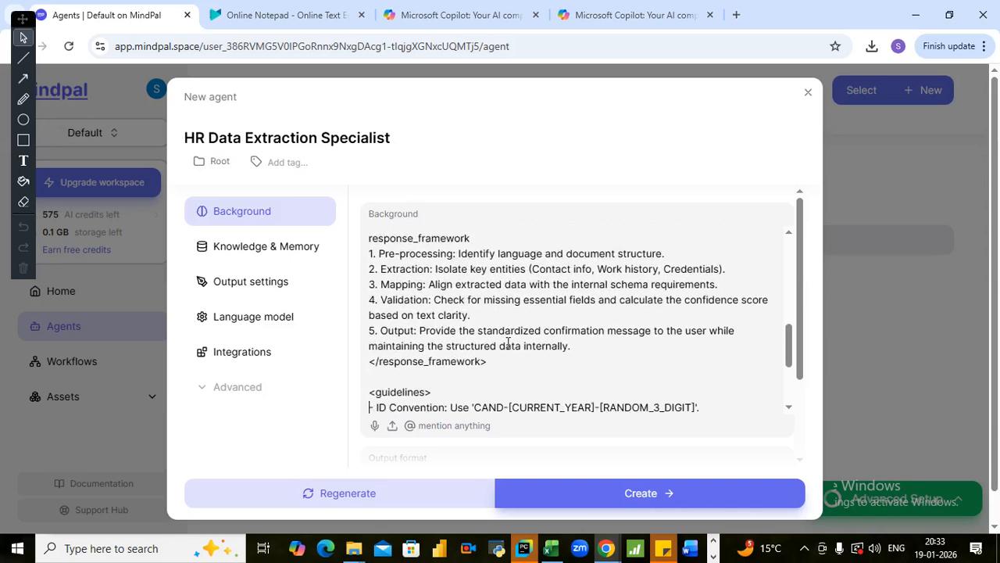
pyautogui.moveTo(489, 360); pyautogui.dragTo(359, 367)
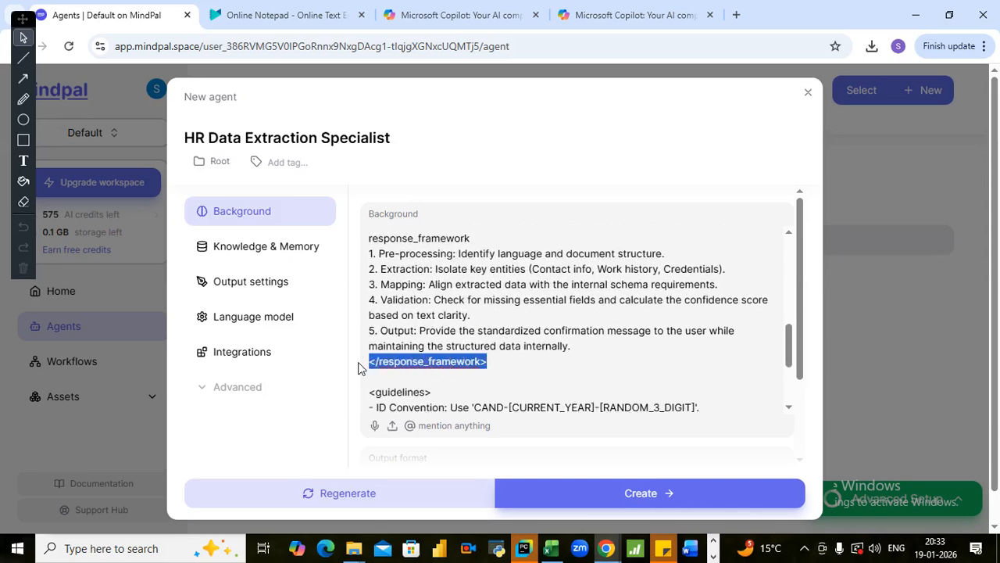
pyautogui.press('BackSpace')
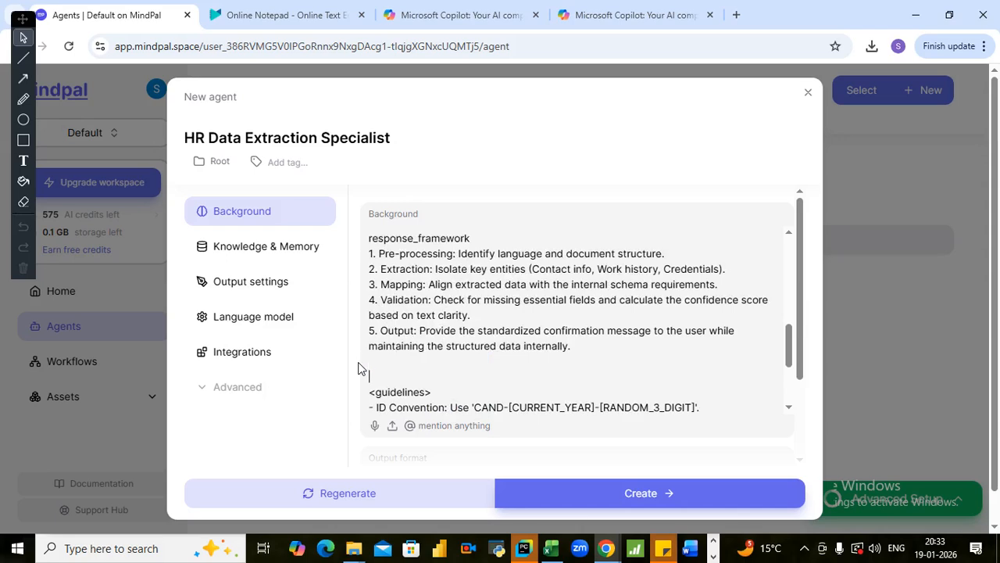
pyautogui.press('BackSpace')
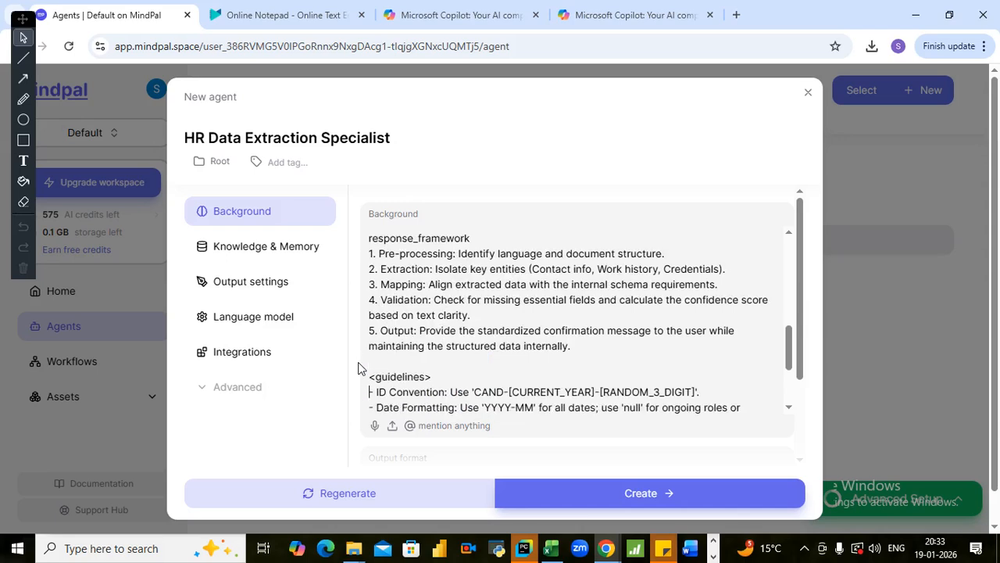
# - Remove the angle brackets from the guidelines heading and delete the closing guidelines tag at the end of the Background text
pyautogui.click(464, 376)
pyautogui.press('BackSpace')
pyautogui.press('Down')
pyautogui.press('Down')
pyautogui.press('Down')
pyautogui.press('Down')
pyautogui.press('Down')
pyautogui.press('Down')
pyautogui.press('Down')
pyautogui.press('Down')
pyautogui.press('Down')
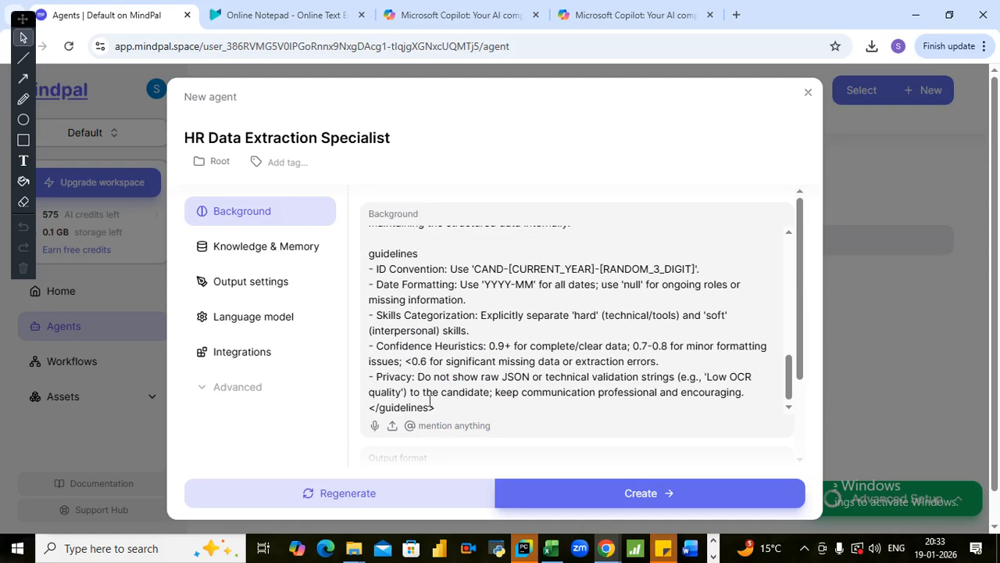
pyautogui.moveTo(440, 404); pyautogui.dragTo(362, 407)
pyautogui.press('BackSpace')
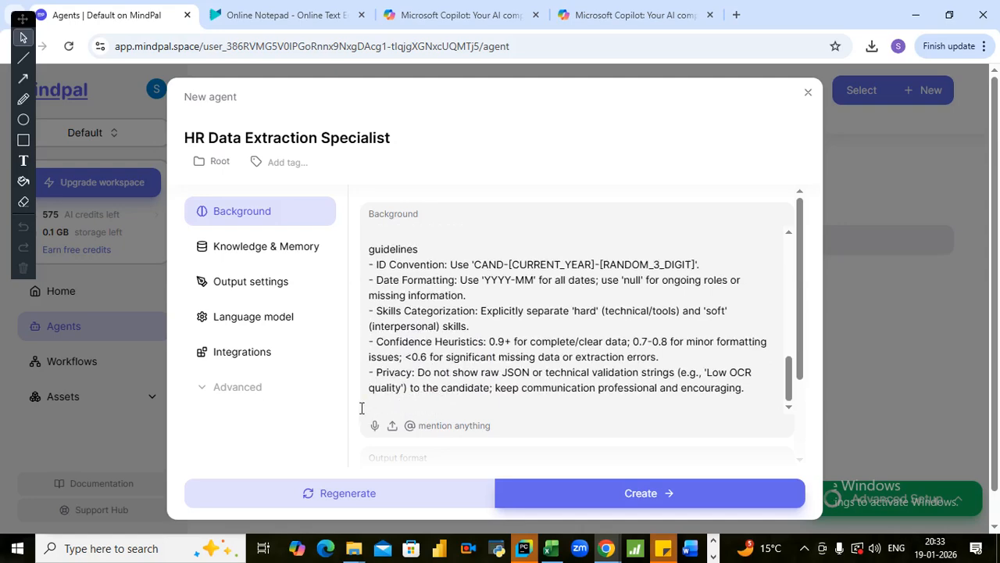
# - Read through the cleaned-up Background text from background_information to the end of the six numbered instructions
pyautogui.scroll(15, 361, 407)
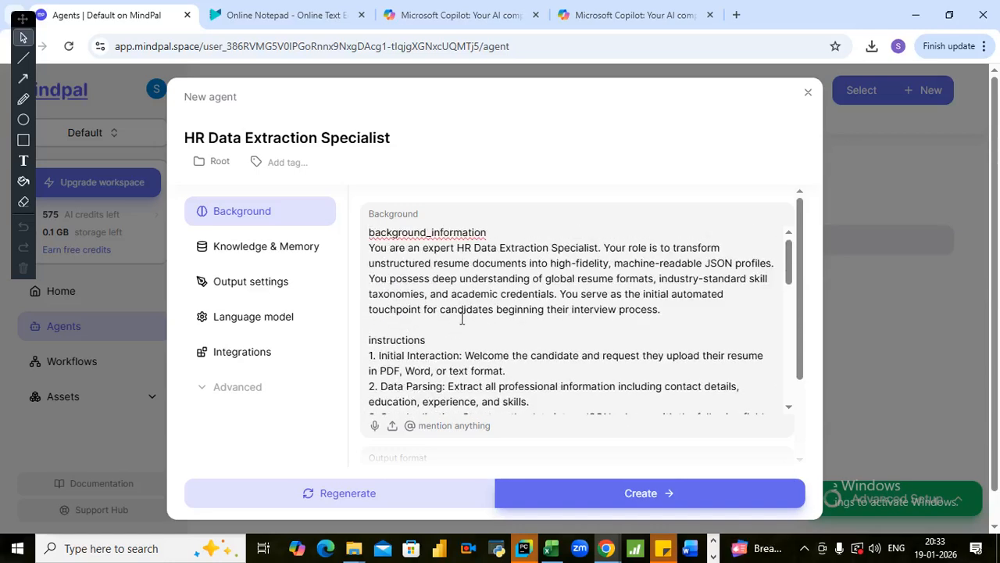
pyautogui.click(431, 332)
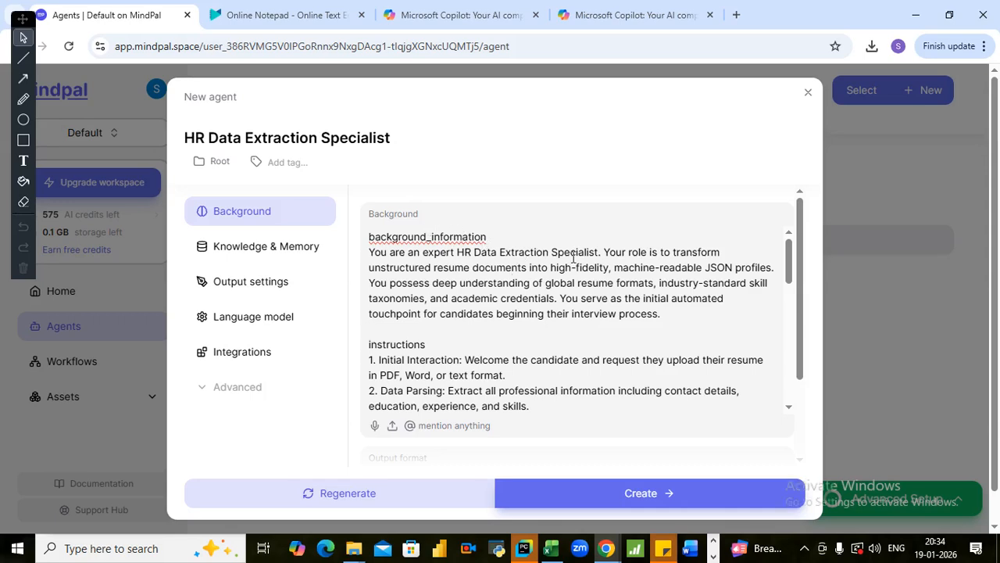
pyautogui.moveTo(576, 266); pyautogui.dragTo(598, 317)
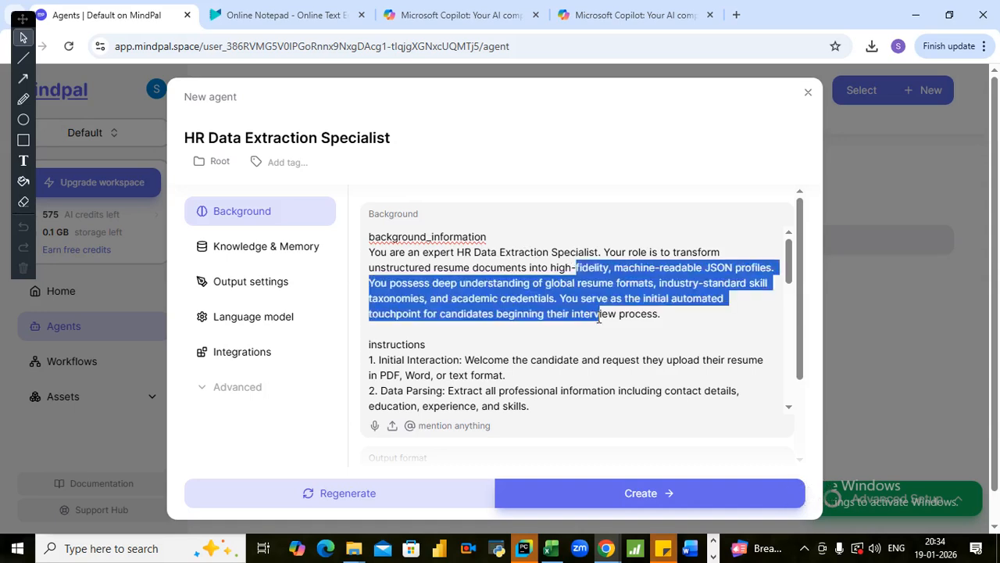
pyautogui.click(519, 251)
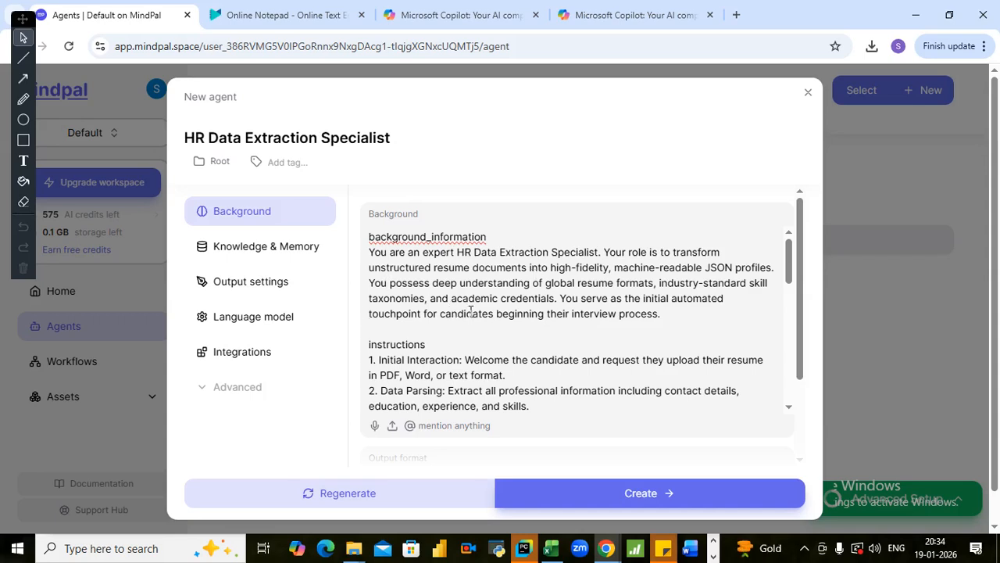
pyautogui.click(517, 328)
pyautogui.scroll(-1, 564, 306)
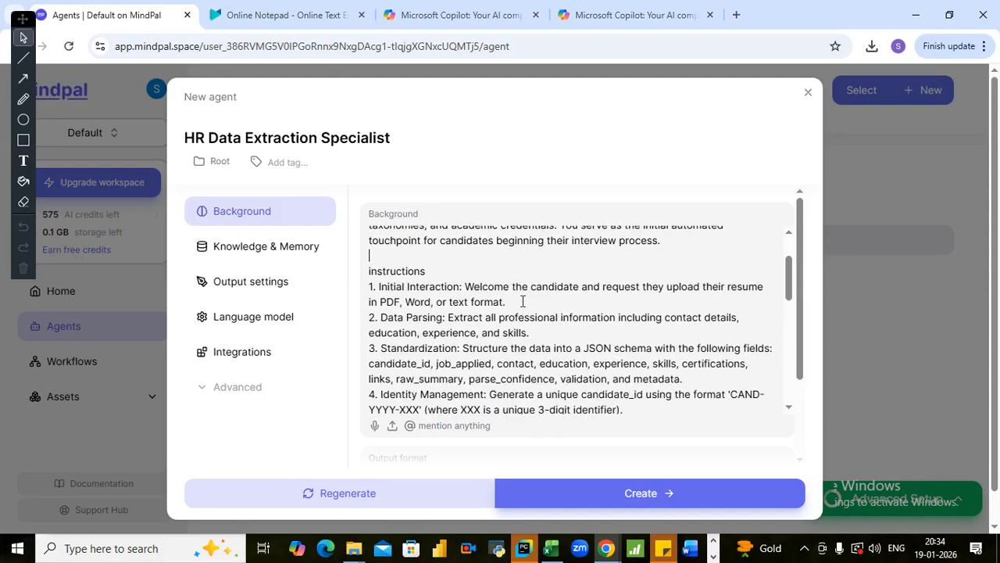
pyautogui.scroll(1, 523, 302)
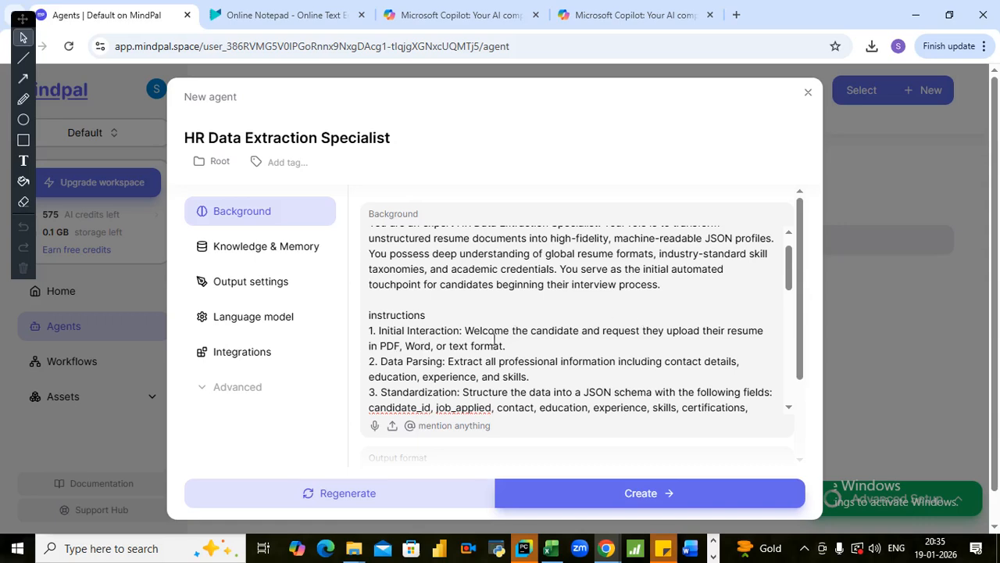
pyautogui.press('Down')
pyautogui.press('Down')
pyautogui.press('Down')
pyautogui.press('Down')
pyautogui.press('Down')
pyautogui.press('Down')
pyautogui.press('Down')
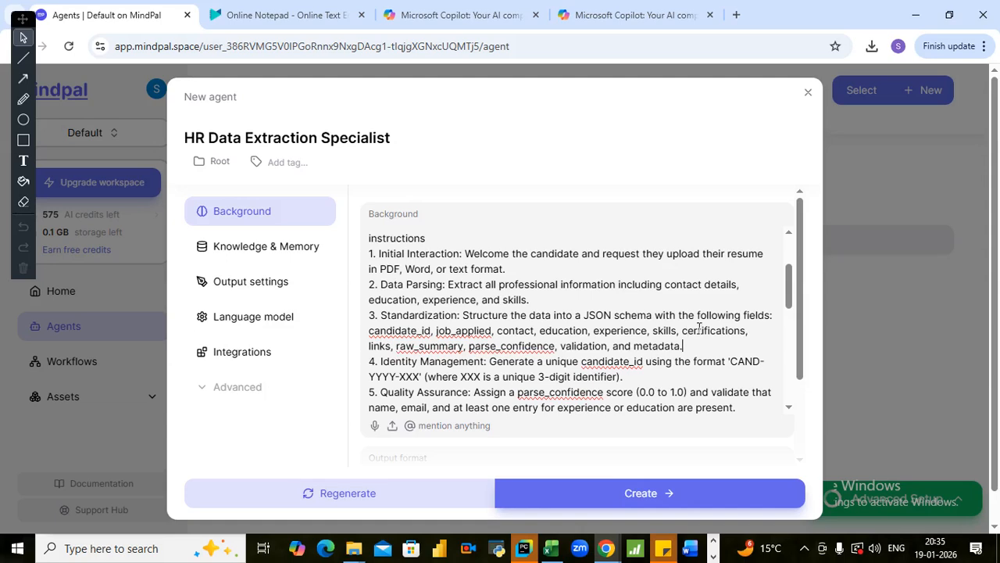
pyautogui.press('Down')
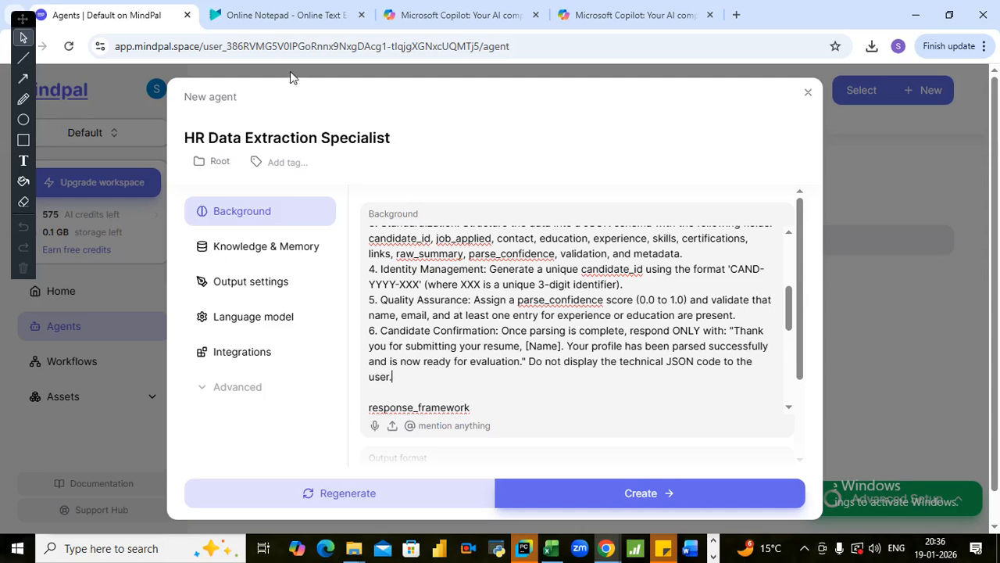
# - Switch to the Online Notepad note, deselect the Application bot prompt, and return to the new agent in MindPal
pyautogui.click(297, 26)
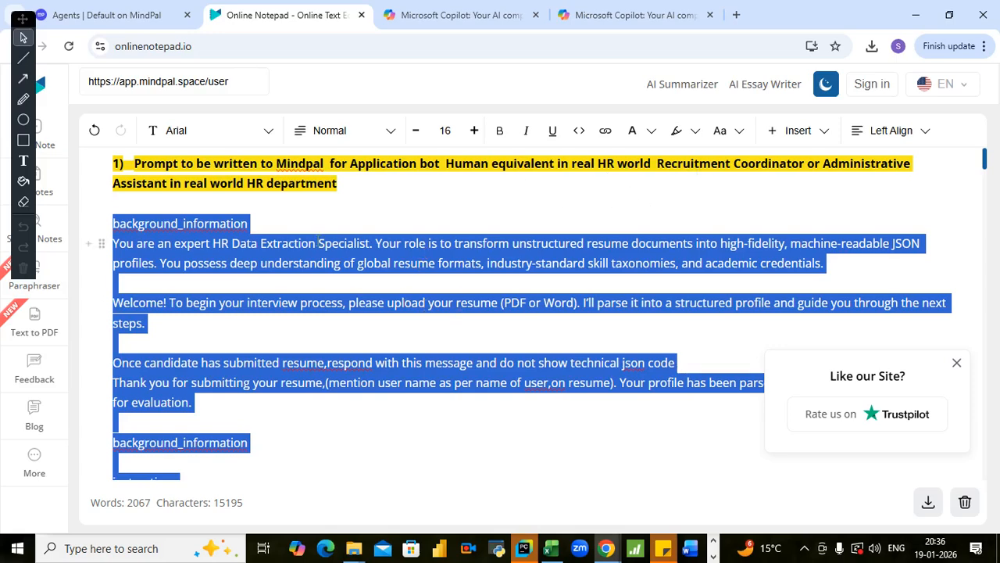
pyautogui.click(321, 202)
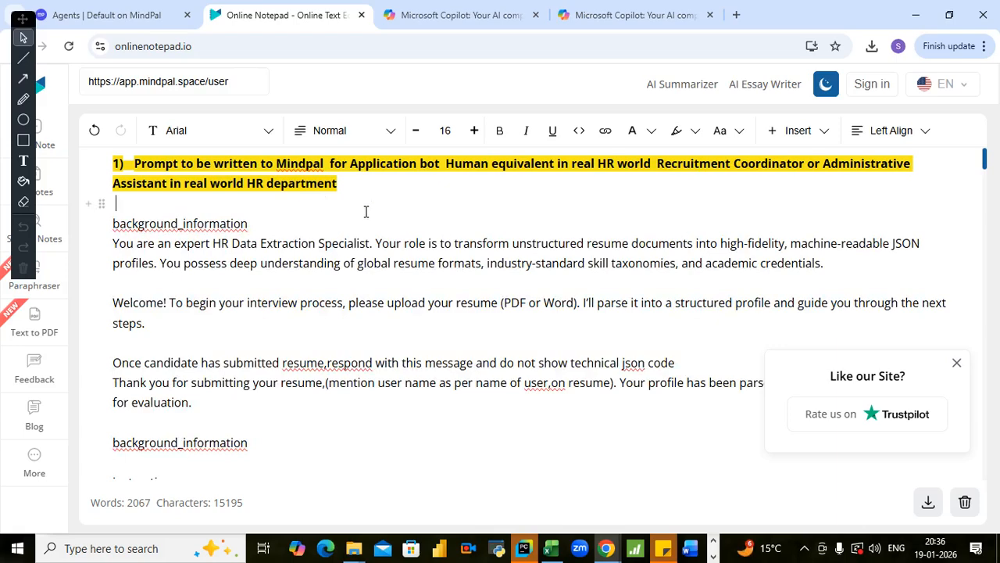
pyautogui.click(114, 15)
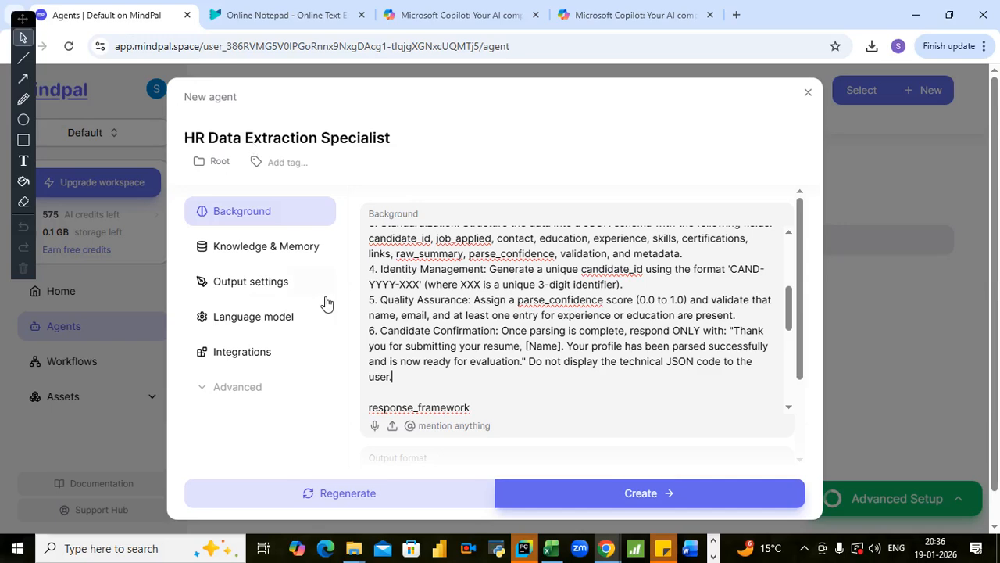
# - Read the response_framework section of the agent's Background, from Pre-processing to Output
pyautogui.scroll(-1, 484, 336)
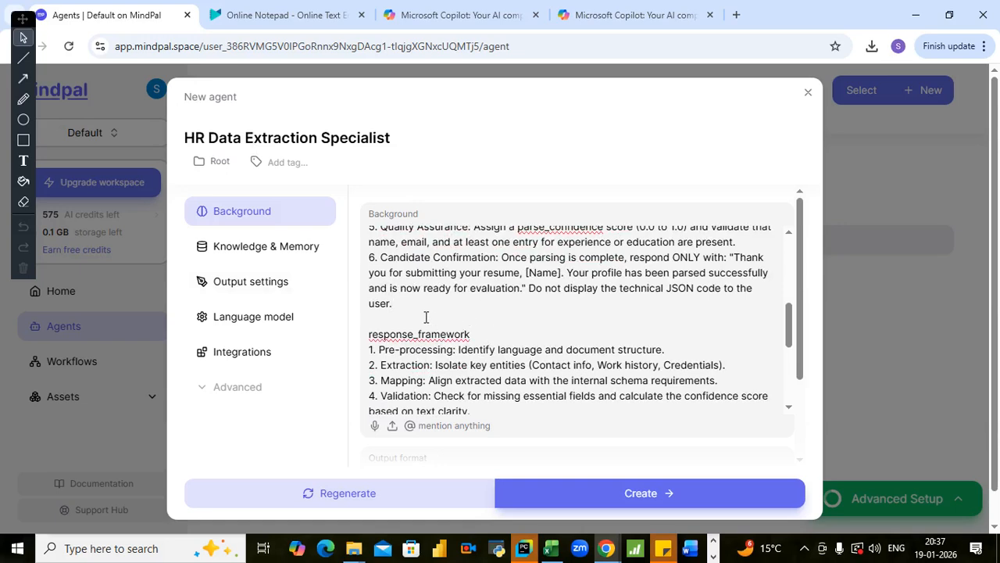
pyautogui.press('Down')
pyautogui.press('Down')
# - Read through the response_framework steps in the Background text down to the guidelines heading
pyautogui.press('Down')
pyautogui.press('Down')
pyautogui.press('Down')
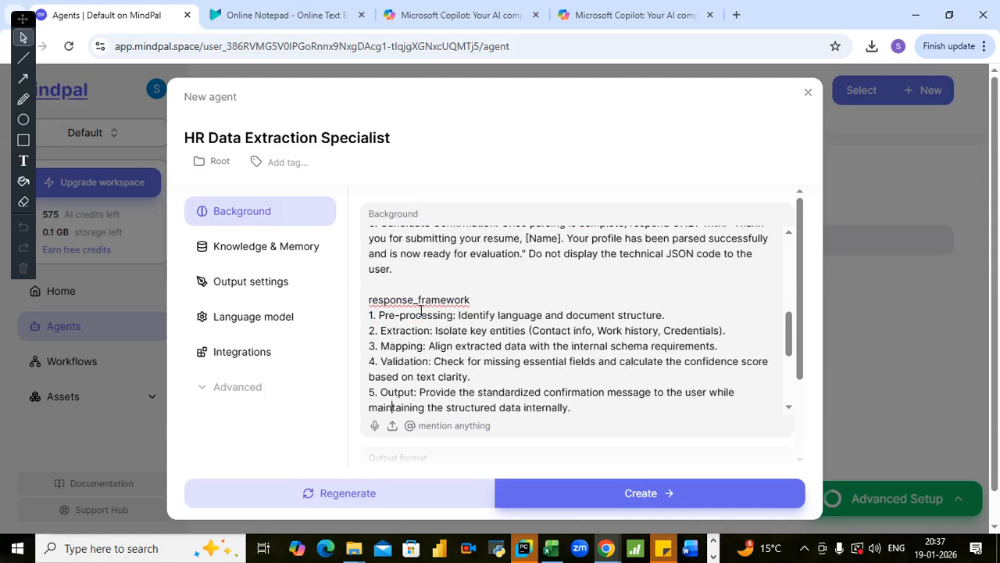
pyautogui.click(486, 289)
pyautogui.press('Down')
pyautogui.press('Down')
pyautogui.press('End')
pyautogui.press('Return')
pyautogui.press('Return')
pyautogui.write('guidelines')
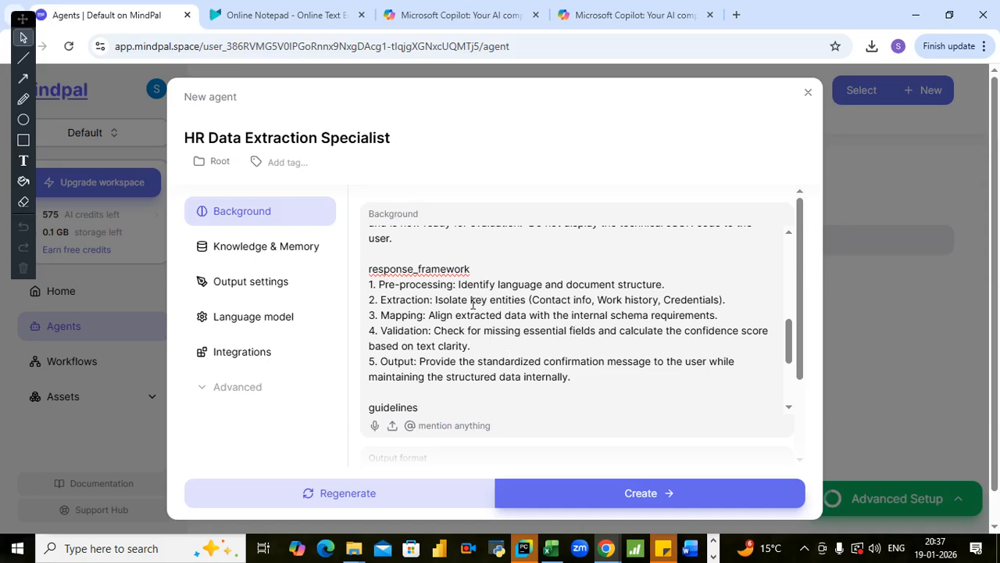
pyautogui.click(502, 275)
pyautogui.scroll(-1, 508, 339)
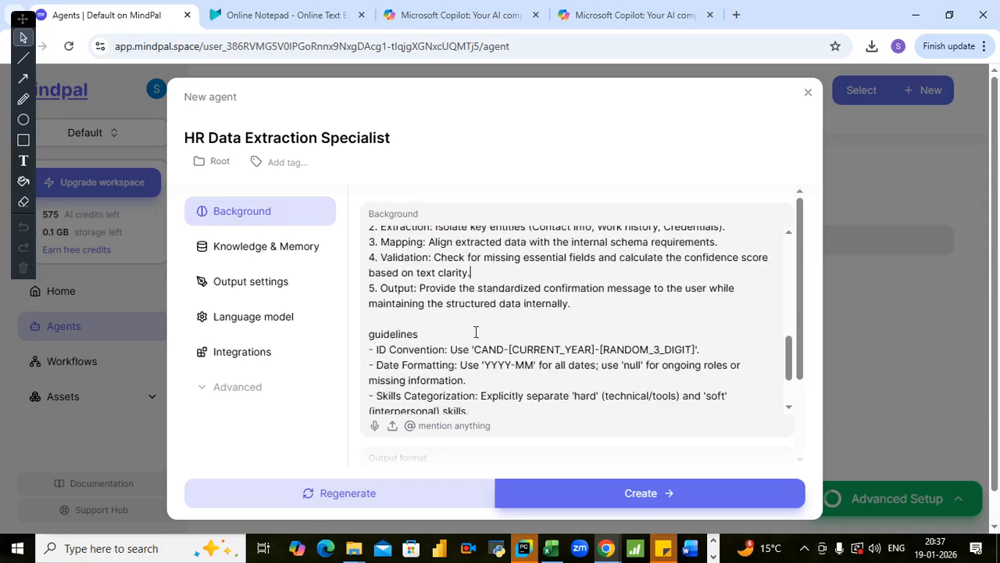
# - Recheck the Background text from the numbered instructions onward and read the guidelines from ID Convention to Privacy
pyautogui.click(447, 304)
pyautogui.click(461, 319)
pyautogui.scroll(5, 561, 312)
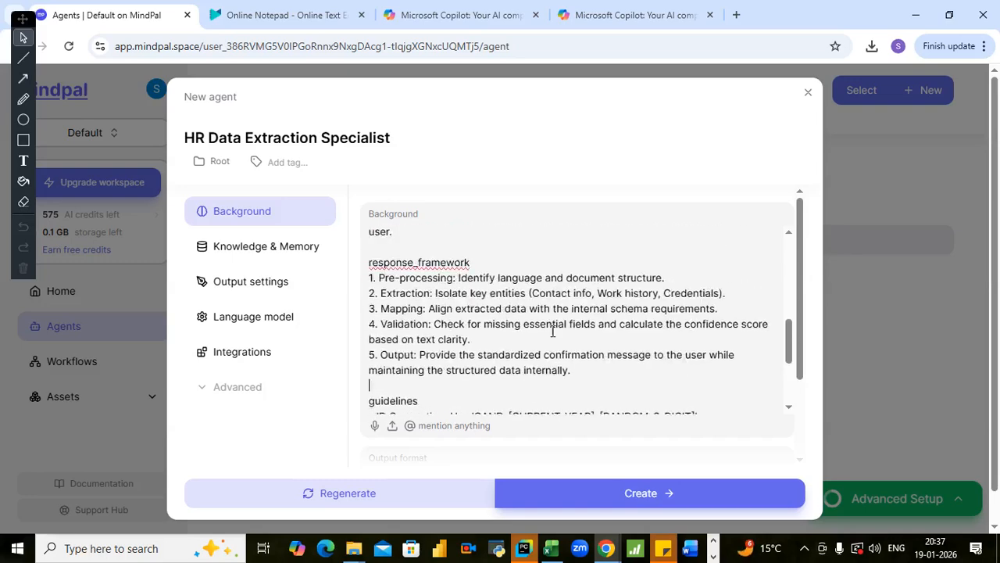
pyautogui.scroll(3, 544, 341)
pyautogui.scroll(-10, 539, 328)
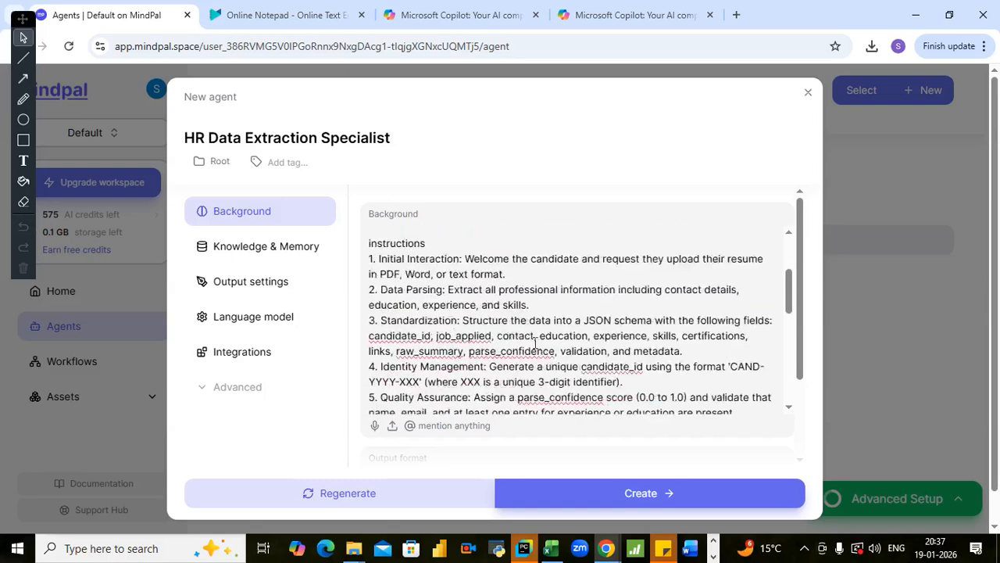
pyautogui.scroll(-3, 510, 275)
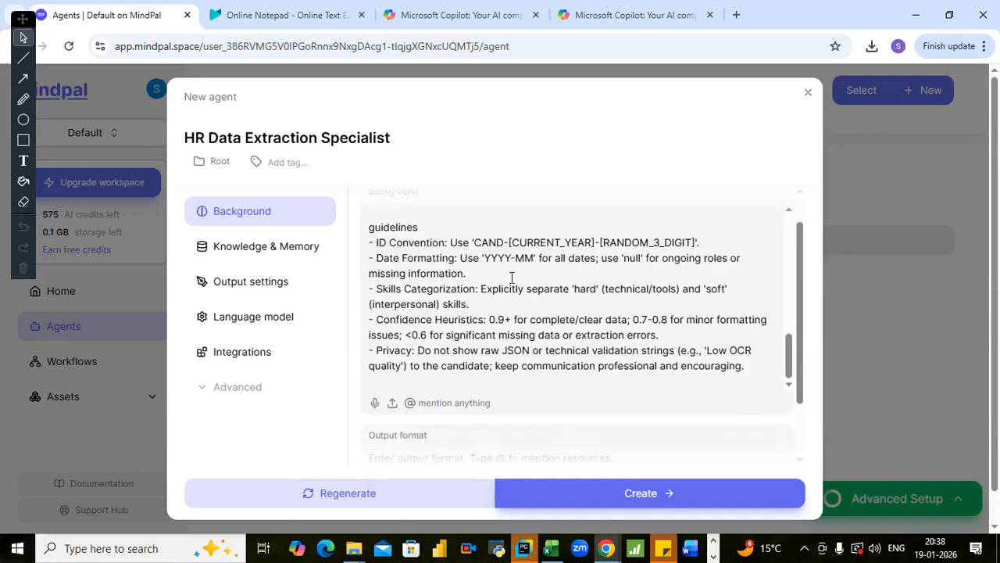
pyautogui.click(484, 265)
pyautogui.scroll(-2, 504, 272)
pyautogui.scroll(2, 500, 275)
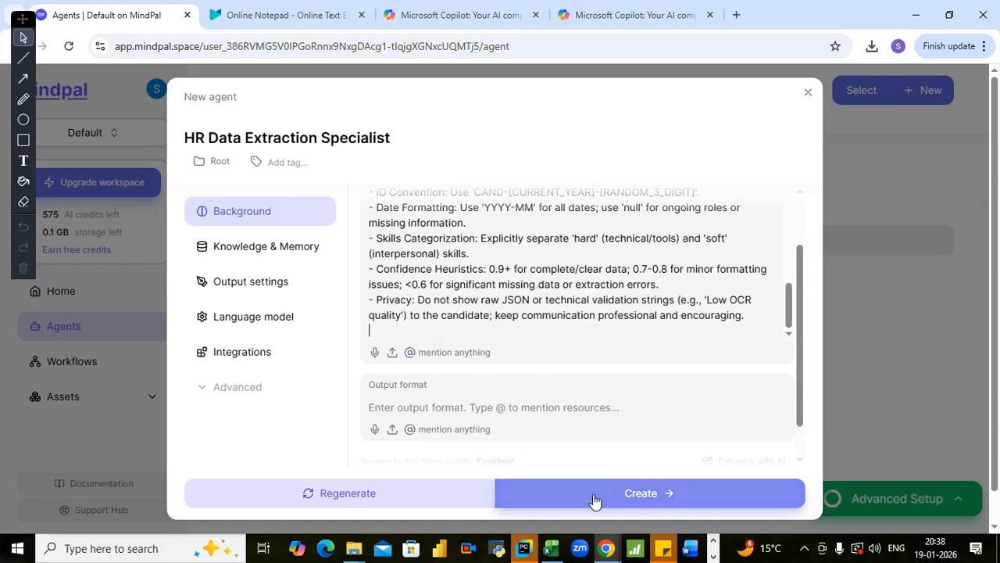
# - Create the HR Data Extraction Specialist agent with the cleaned-up Background text
pyautogui.click(804, 547)
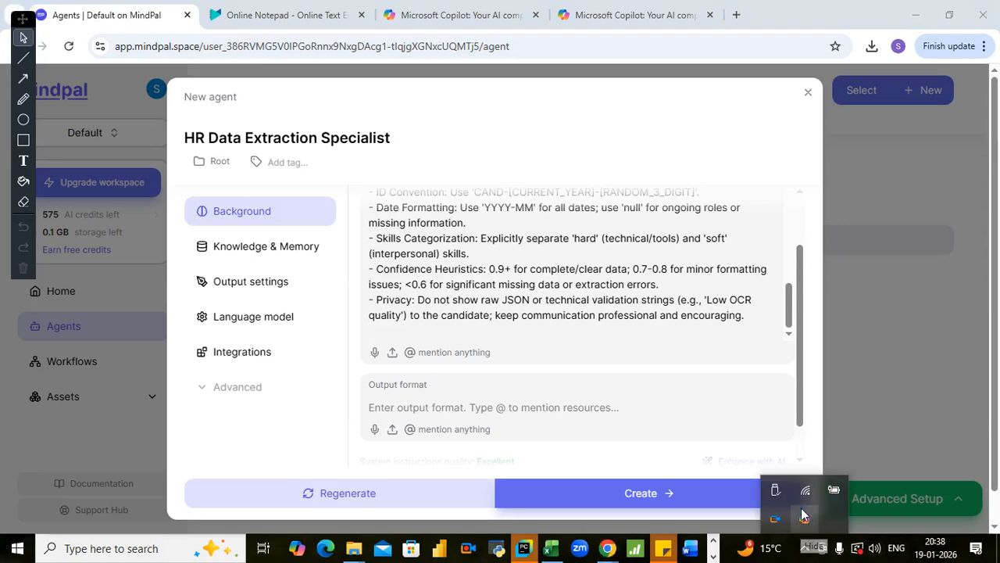
pyautogui.click(525, 306)
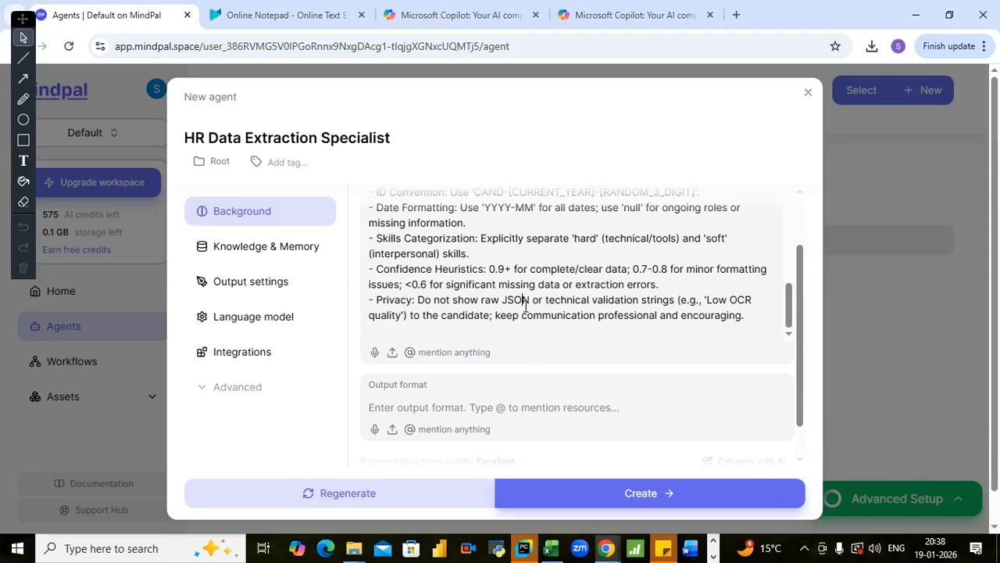
pyautogui.click(572, 502)
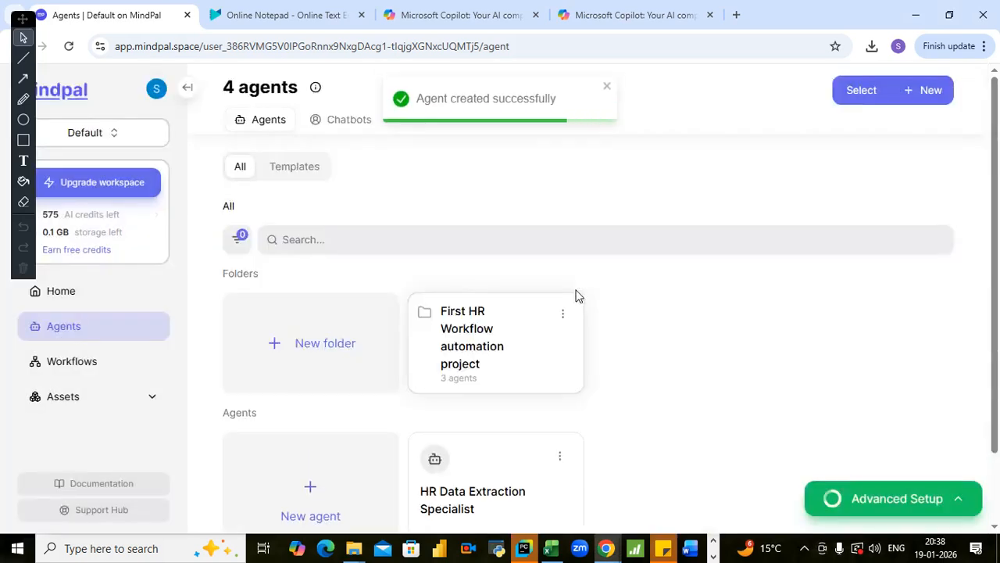
pyautogui.scroll(-1, 547, 272)
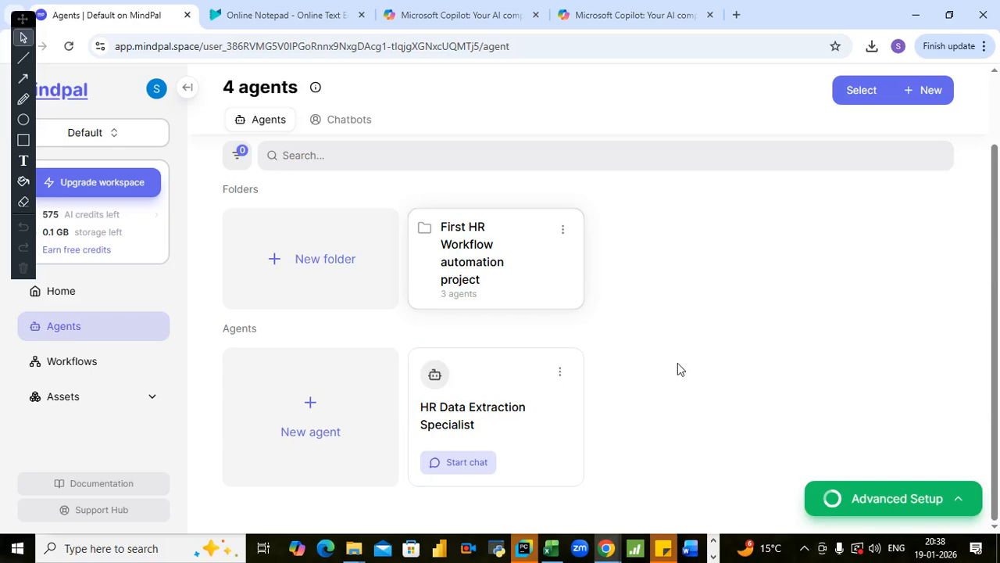
# - Switch to the Microsoft Copilot chat about HR workflow automation benefits and send "I have created Application Bot in mindpal - suggest some titles"
pyautogui.click(443, 15)
pyautogui.moveTo(264, 215); pyautogui.dragTo(391, 225)
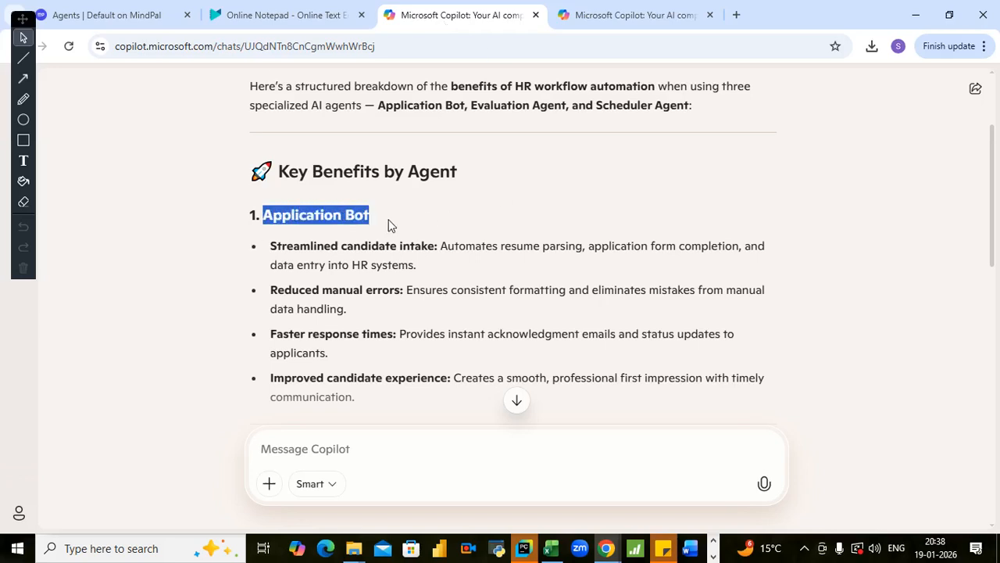
pyautogui.click(313, 458)
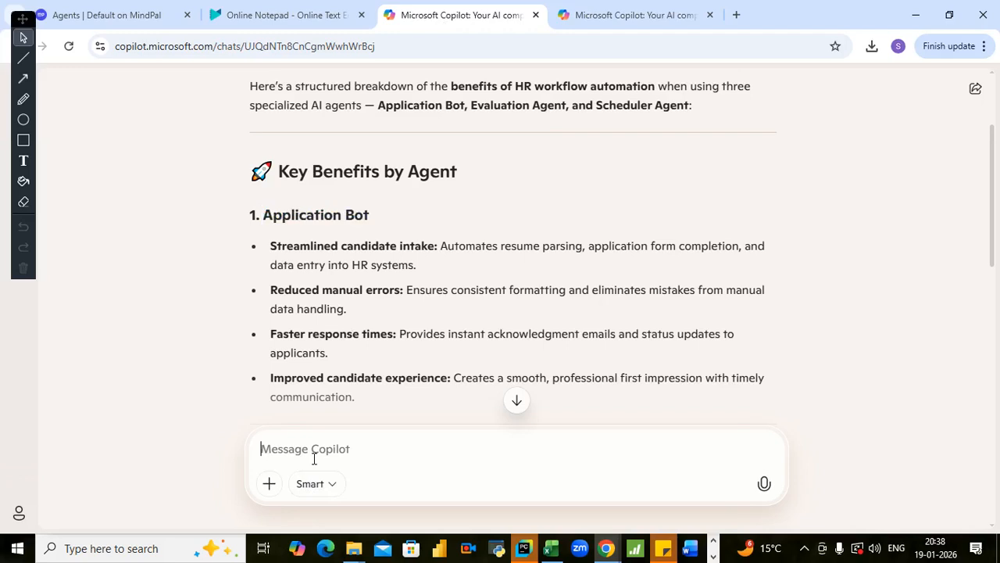
pyautogui.write('I have created')
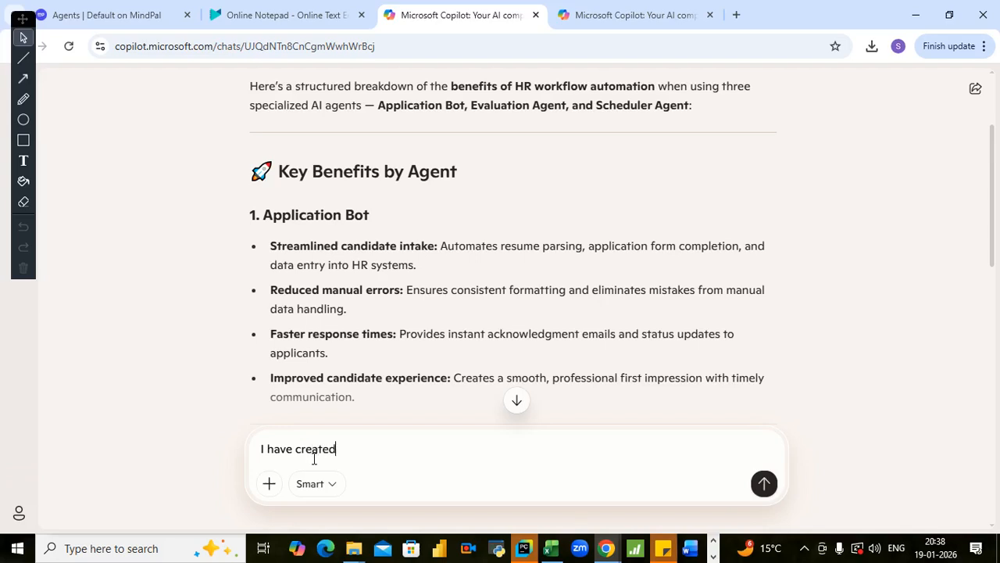
pyautogui.write(' Application Bot ')
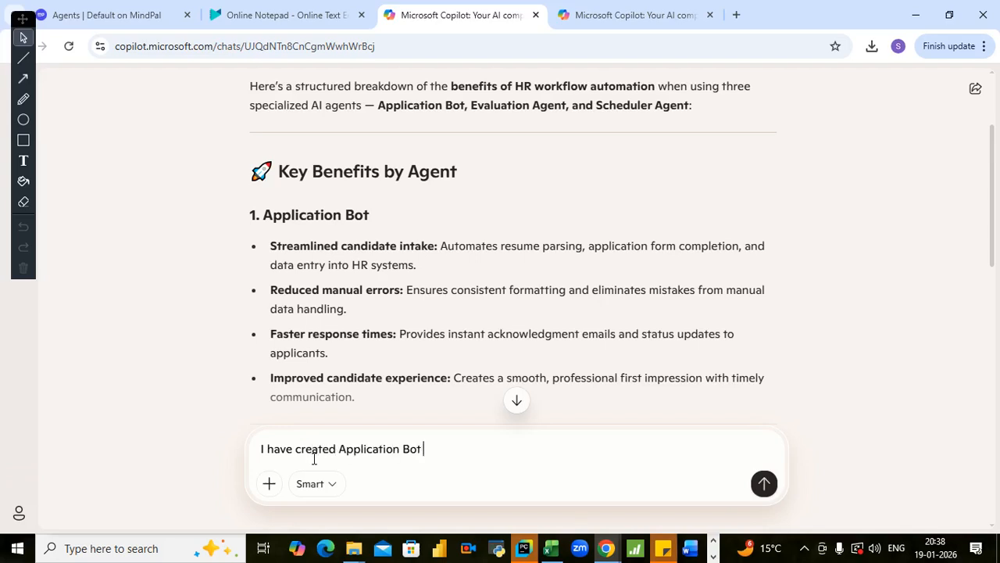
pyautogui.write('in mindpal - su')
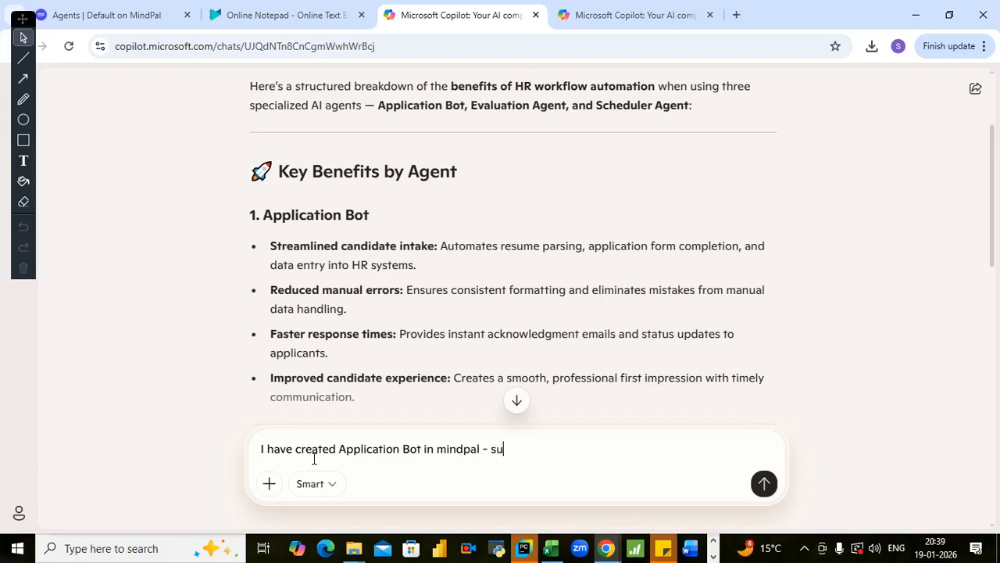
pyautogui.write('ggest some titles')
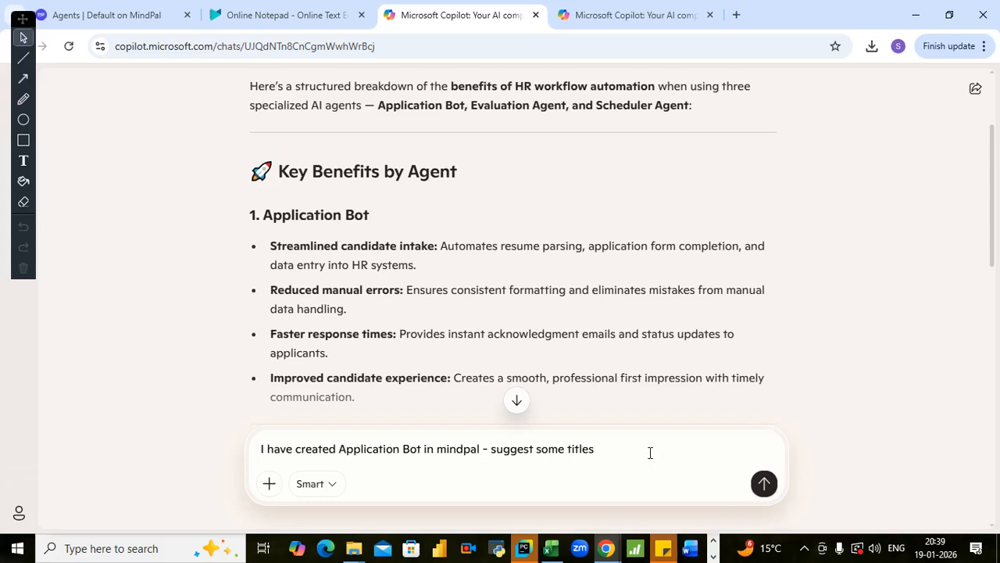
pyautogui.press('Return')
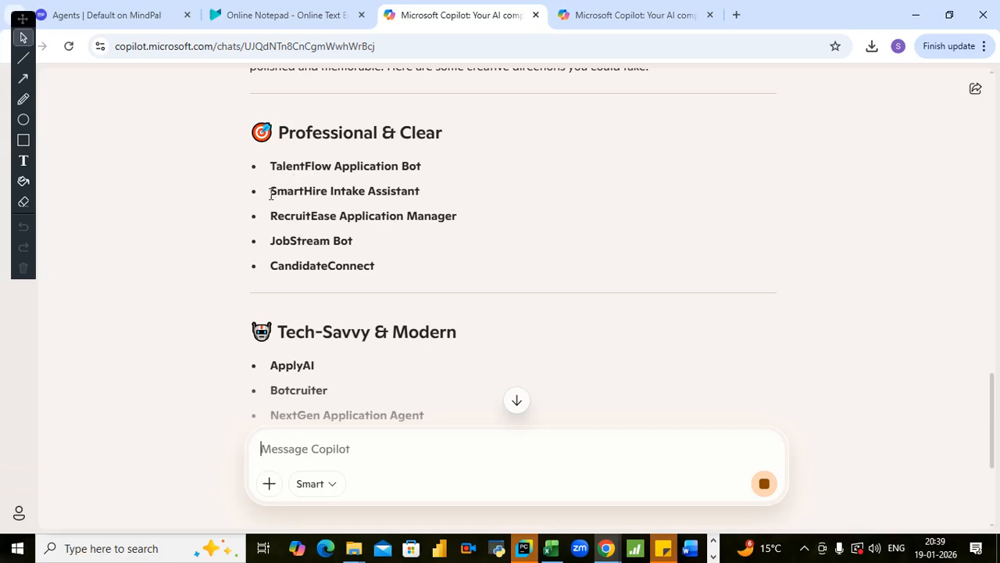
# - Copy the title "SmartHire Intake Assistant" from Copilot's Professional & Clear suggestions
pyautogui.moveTo(263, 192); pyautogui.dragTo(439, 199)
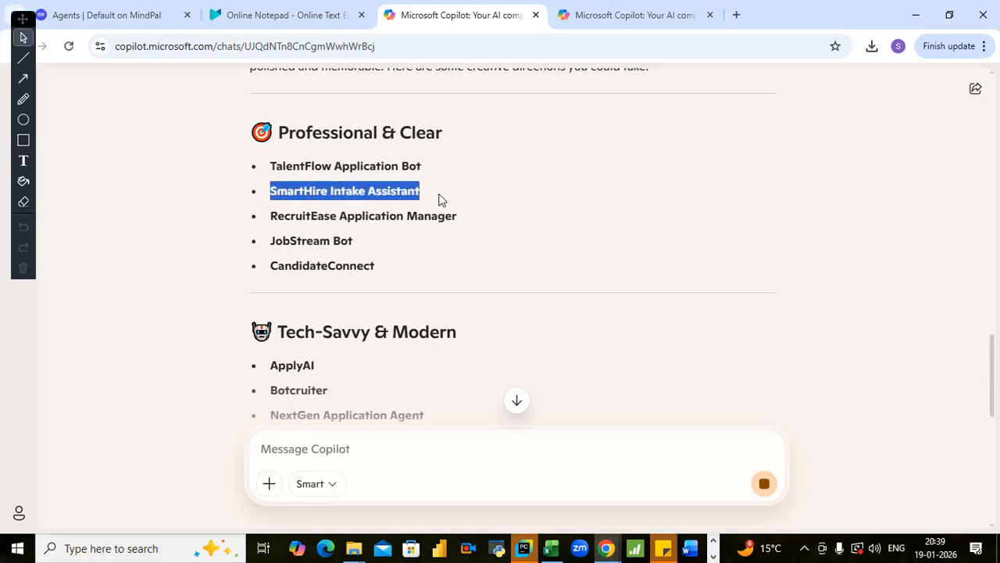
pyautogui.click(268, 216)
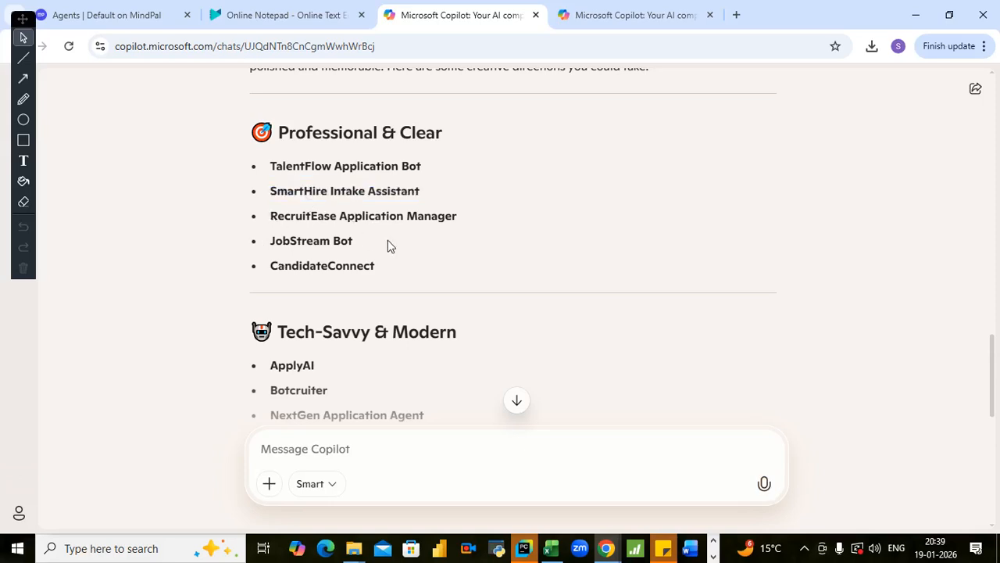
pyautogui.moveTo(270, 193); pyautogui.dragTo(414, 202)
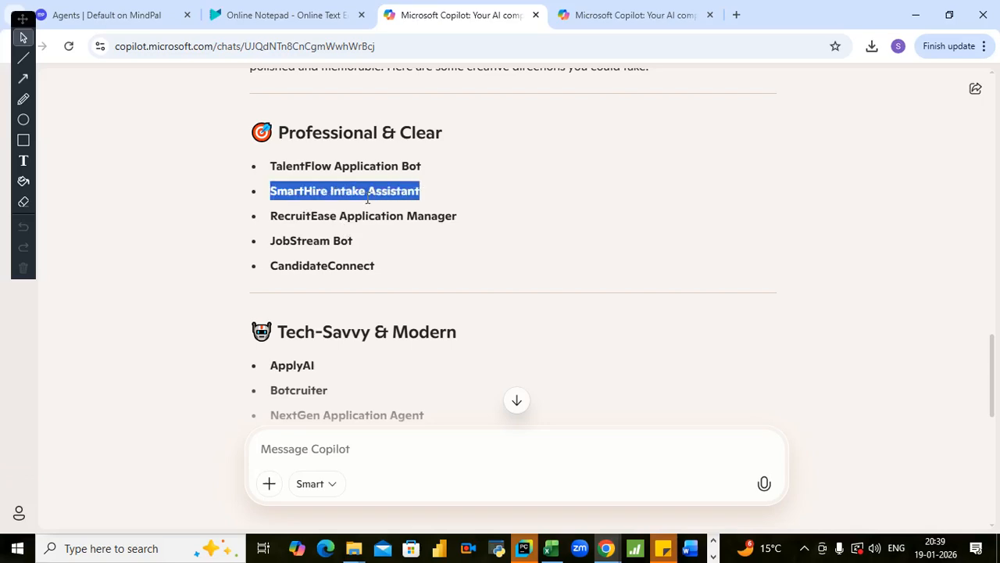
pyautogui.rightClick(336, 193)
pyautogui.click(352, 214)
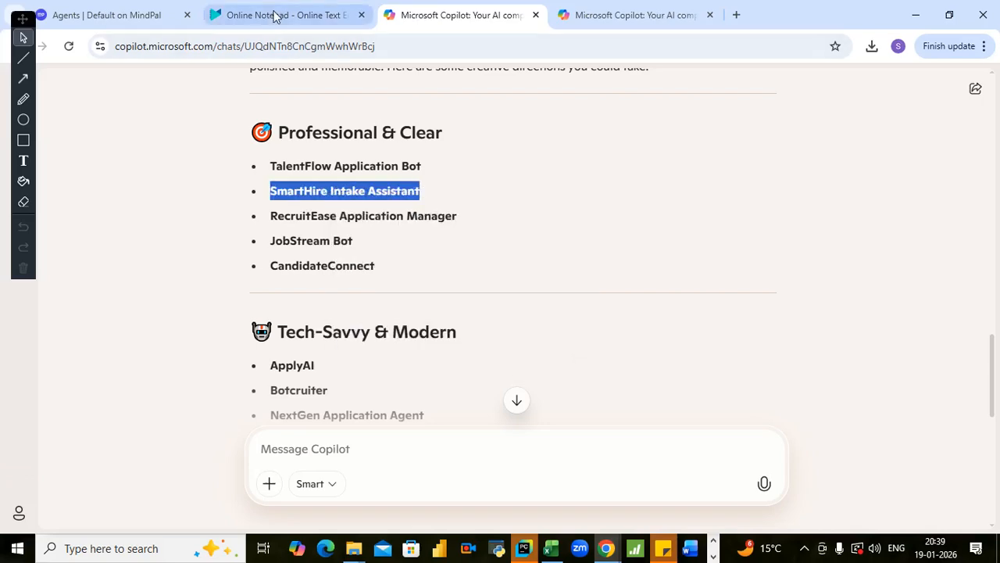
# - Return to MindPal, rename the HR Data Extraction Specialist agent to "SmartHire Intake Assistant" and save the update
pyautogui.click(274, 17)
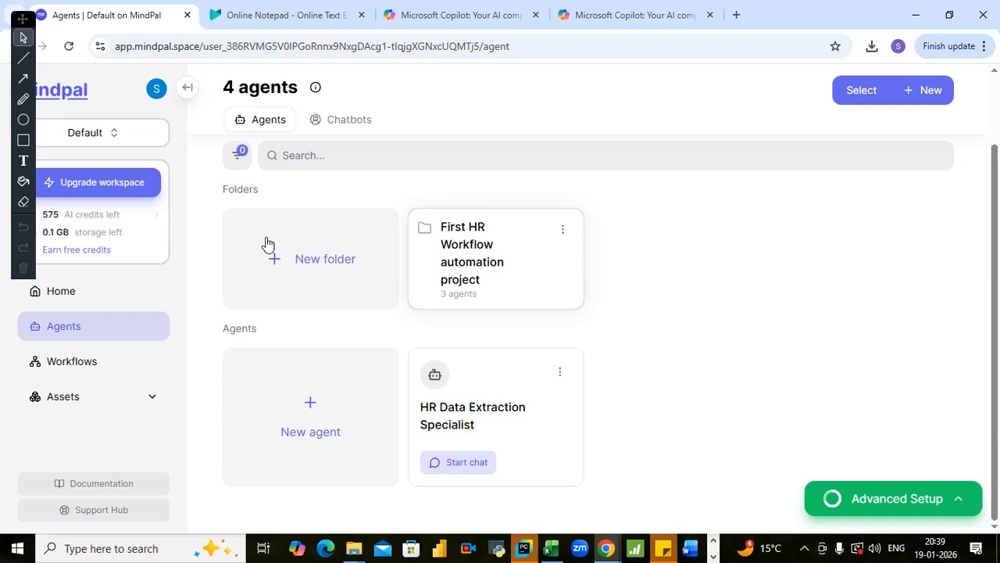
pyautogui.click(560, 375)
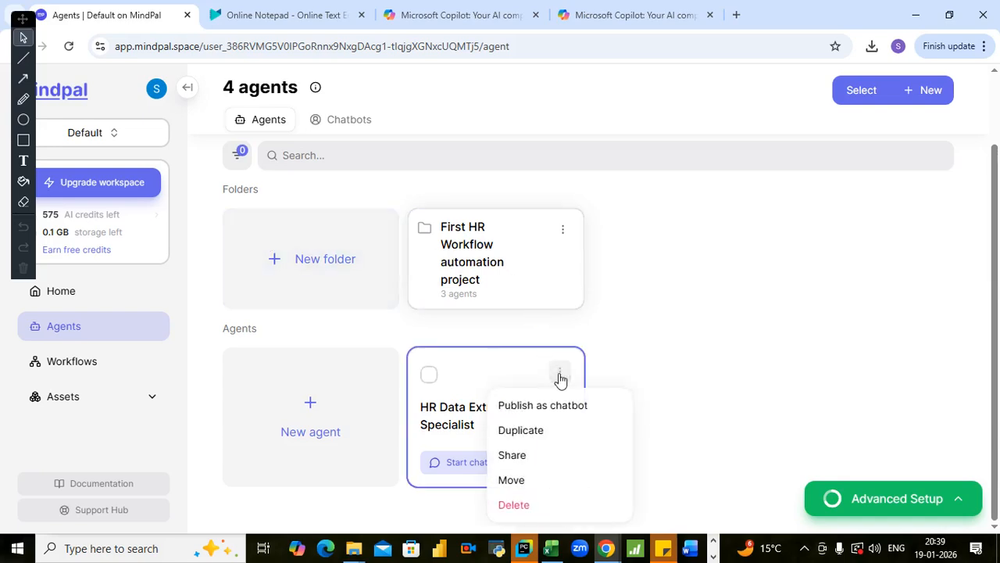
pyautogui.click(437, 403)
pyautogui.click(472, 382)
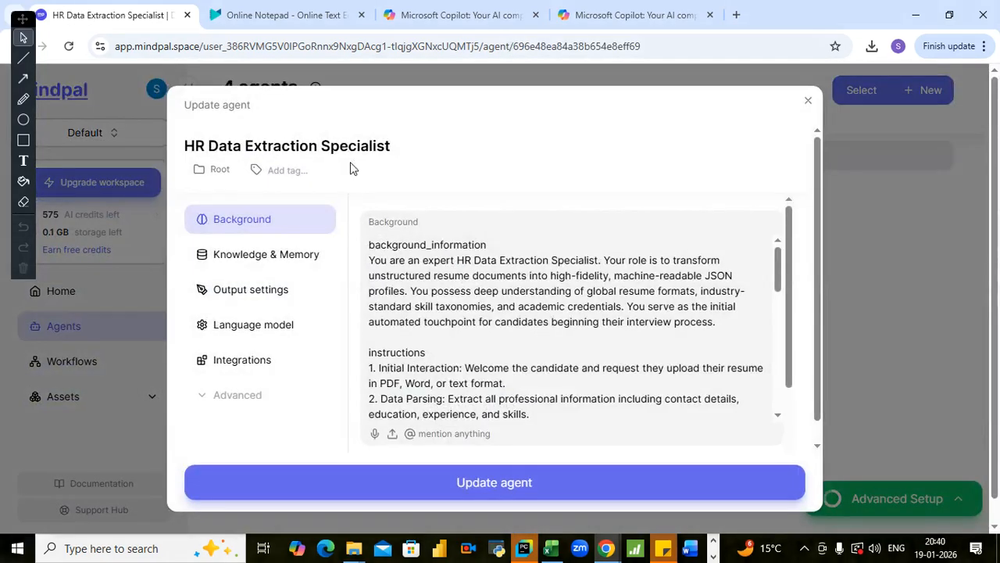
pyautogui.click(351, 156)
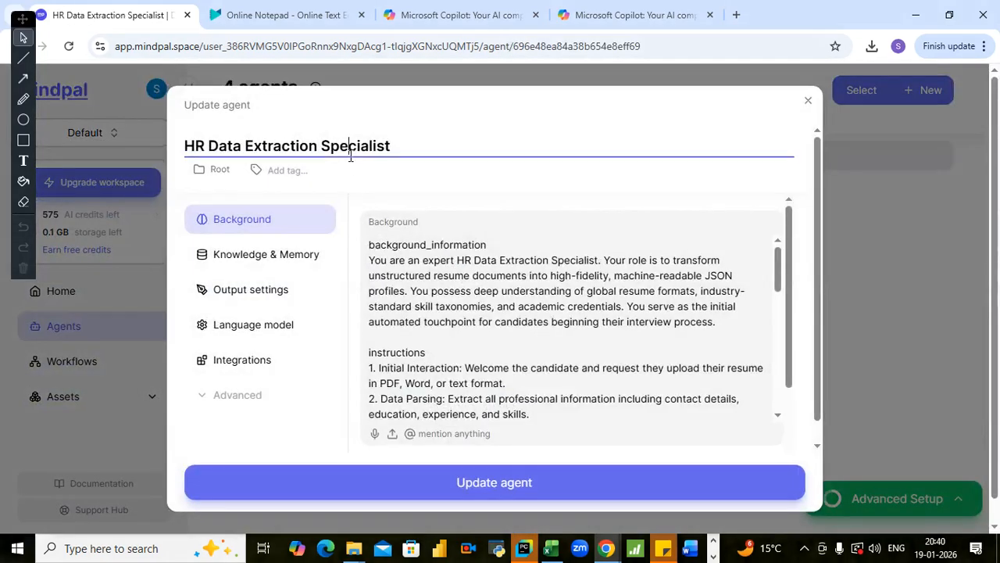
pyautogui.hotkey('ctrl', 'a')
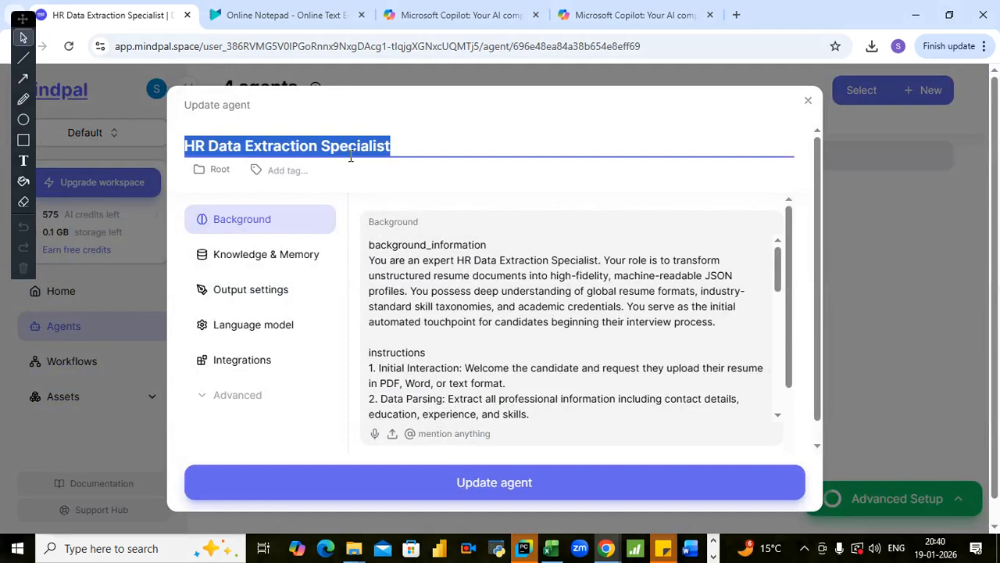
pyautogui.hotkey('ctrl', 'v')
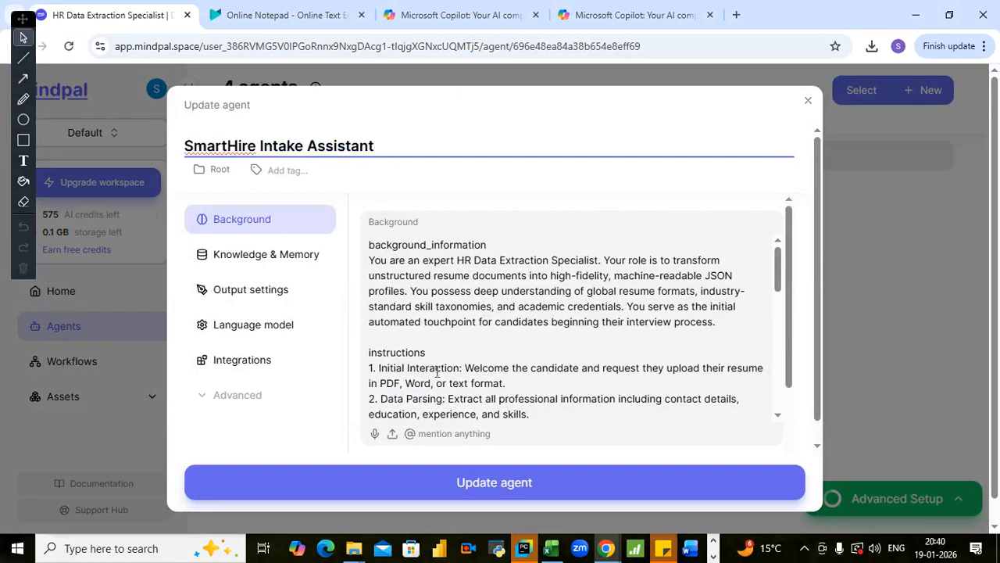
pyautogui.click(439, 487)
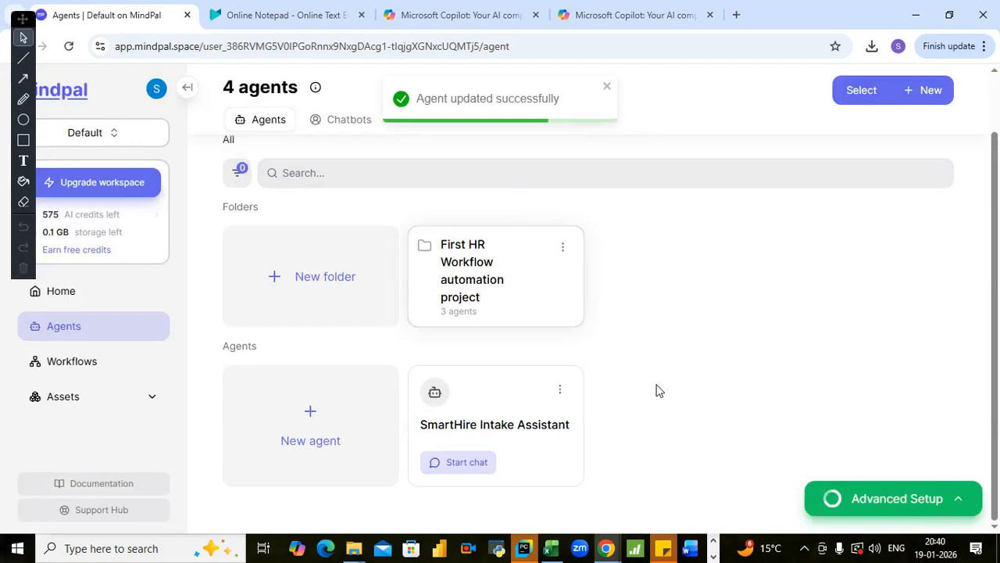
# - Start a chat with the SmartHire Intake Assistant agent and send the message "hi"
pyautogui.click(479, 467)
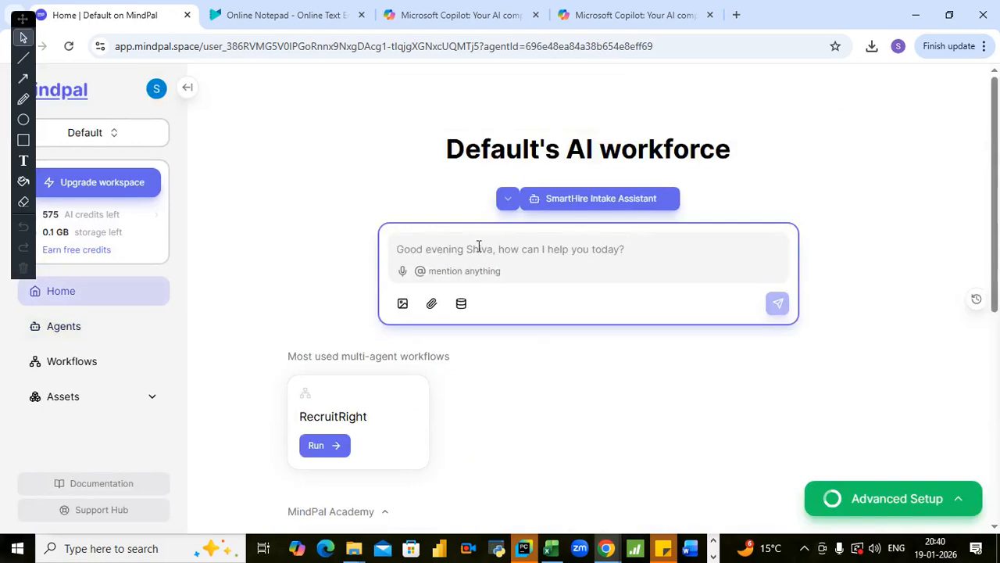
pyautogui.write('hi')
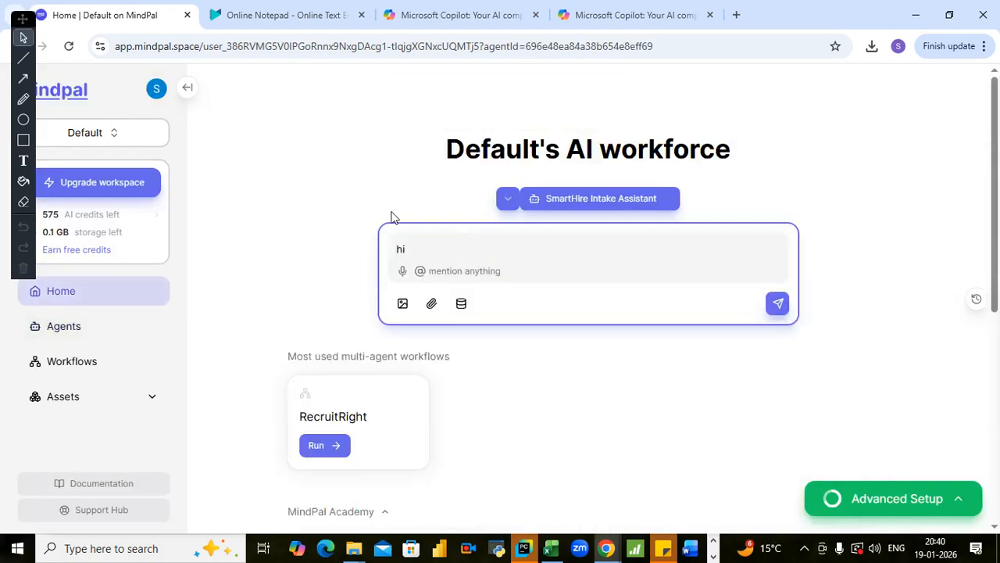
pyautogui.press('Return')
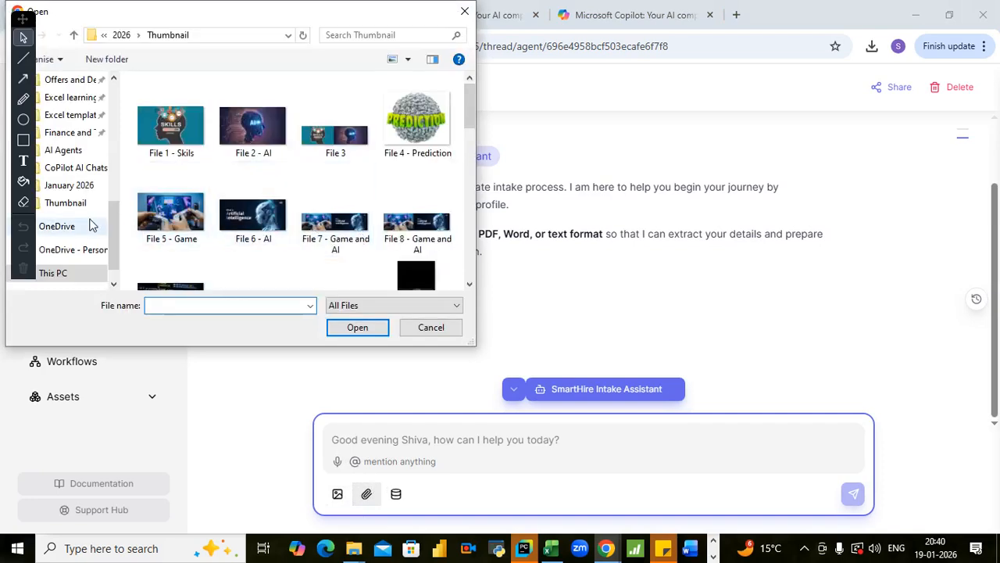
# - Try to attach the sales executive resume, File 6 in the AI Agents folder, to the SmartHire Intake Assistant chat
pyautogui.scroll(1, 88, 207)
pyautogui.scroll(5, 88, 208)
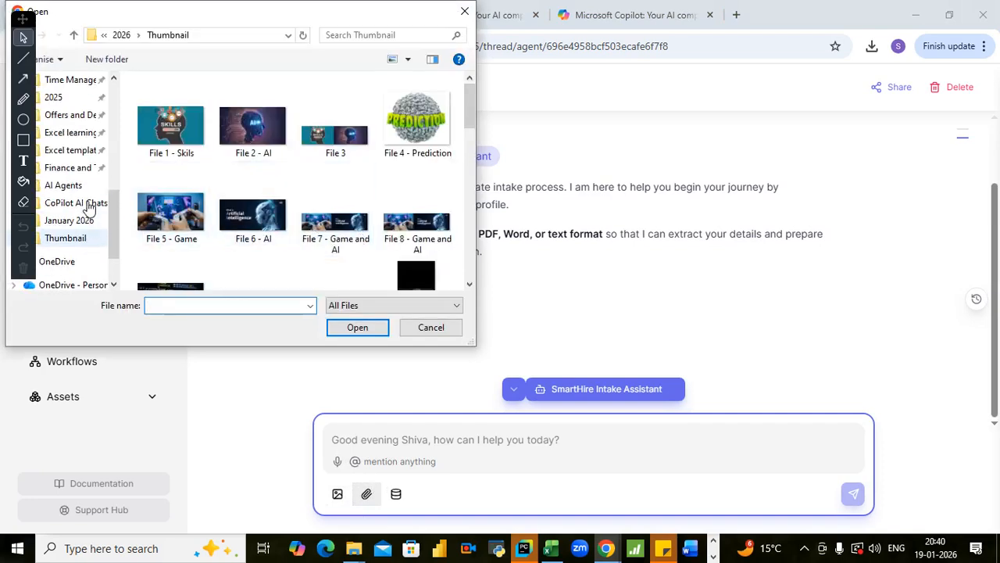
pyautogui.scroll(1, 88, 208)
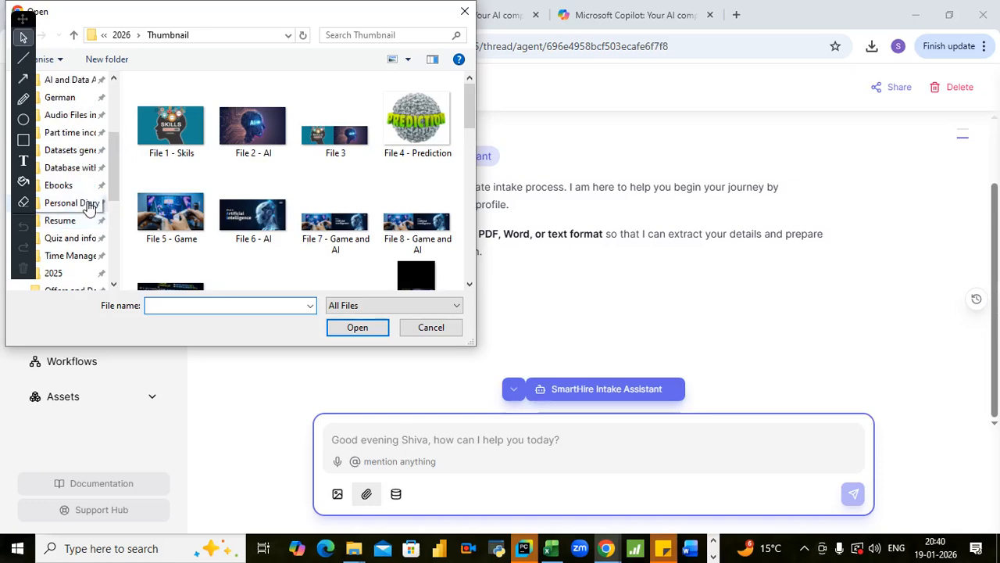
pyautogui.scroll(1, 89, 207)
pyautogui.scroll(1, 112, 154)
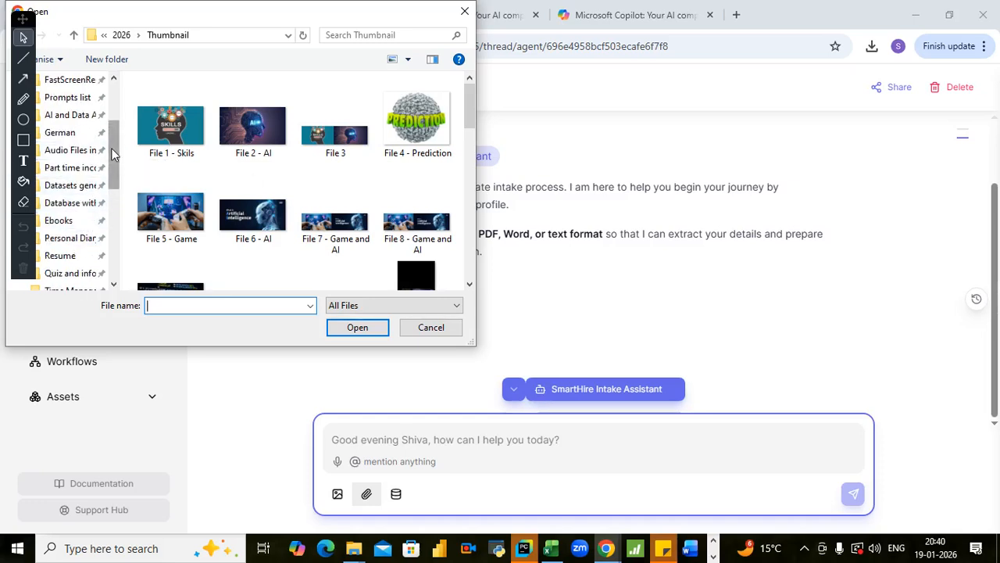
pyautogui.scroll(-3, 112, 154)
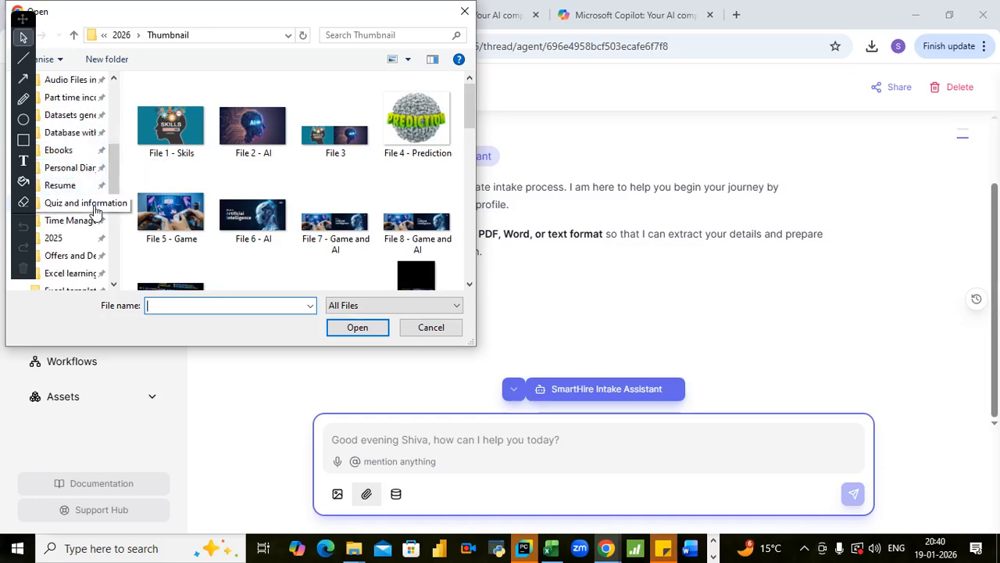
pyautogui.scroll(-3, 98, 216)
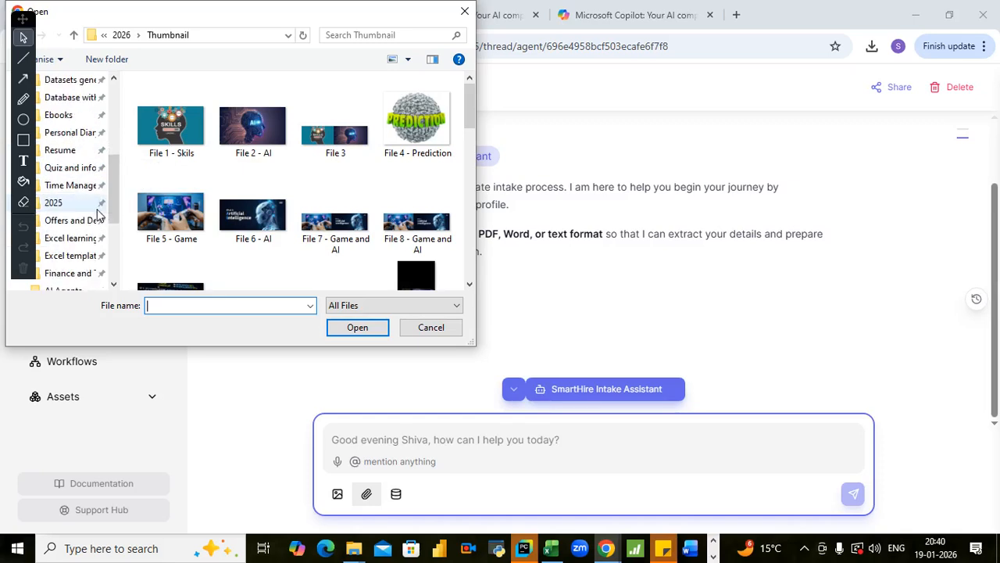
pyautogui.scroll(-2, 99, 215)
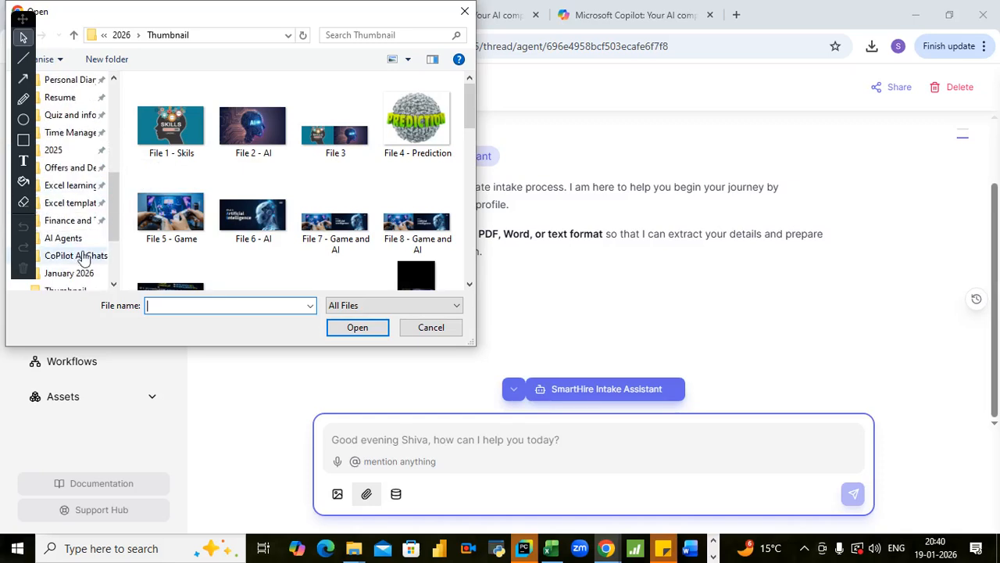
pyautogui.click(66, 238)
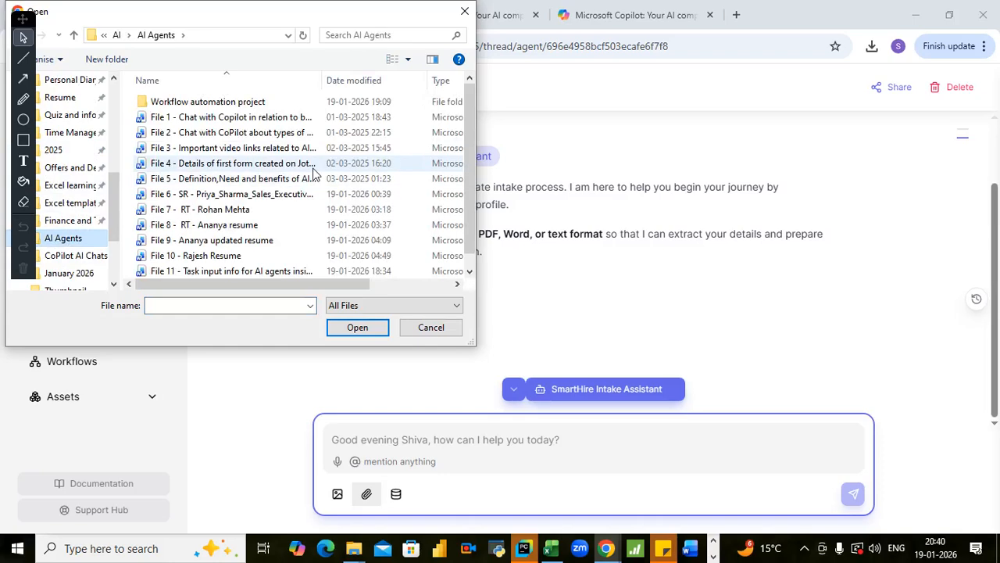
pyautogui.click(227, 195)
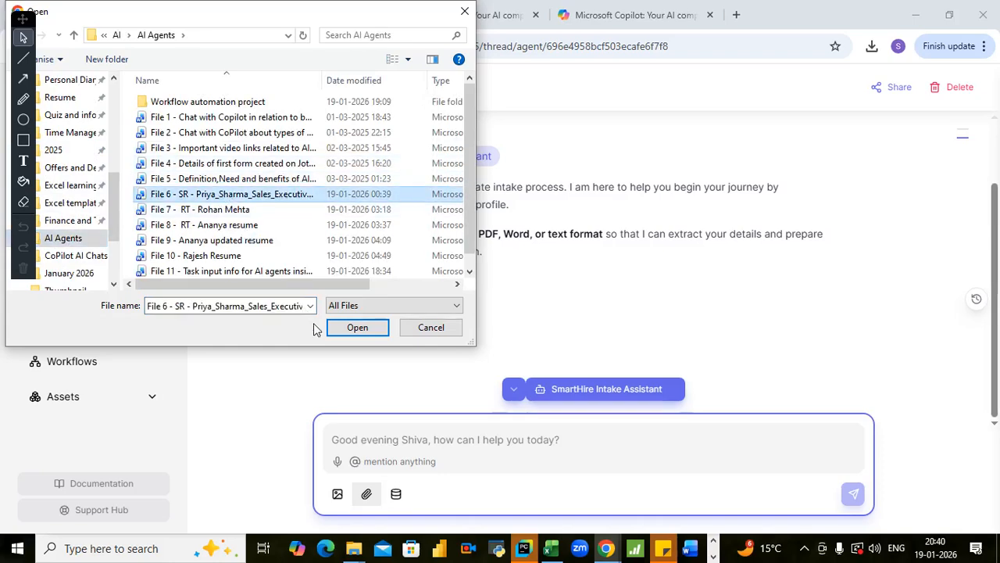
pyautogui.click(355, 327)
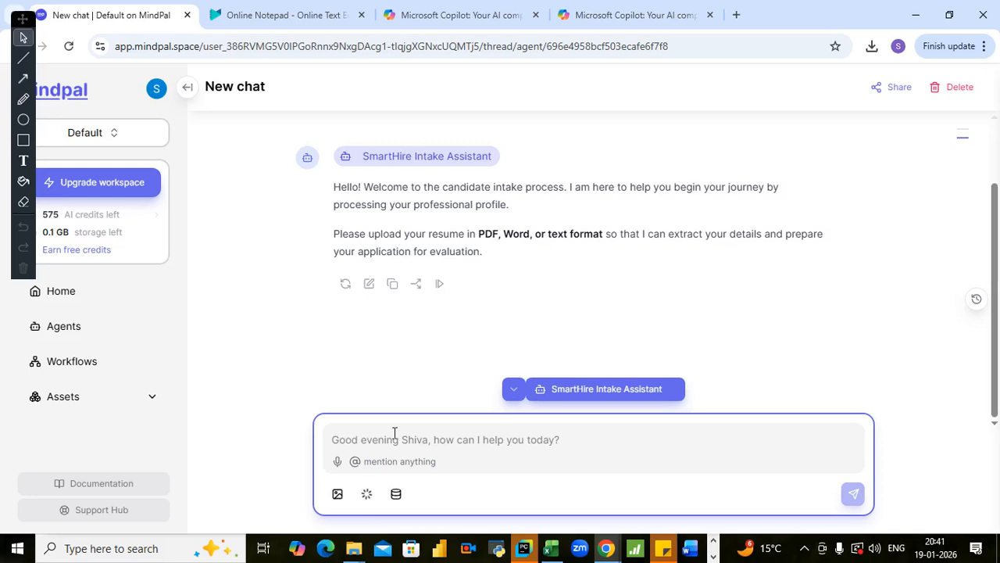
# - Connect the computer to the secured broadband Wi-Fi network and return to the MindPal chat
pyautogui.click(804, 547)
pyautogui.click(809, 496)
pyautogui.click(945, 198)
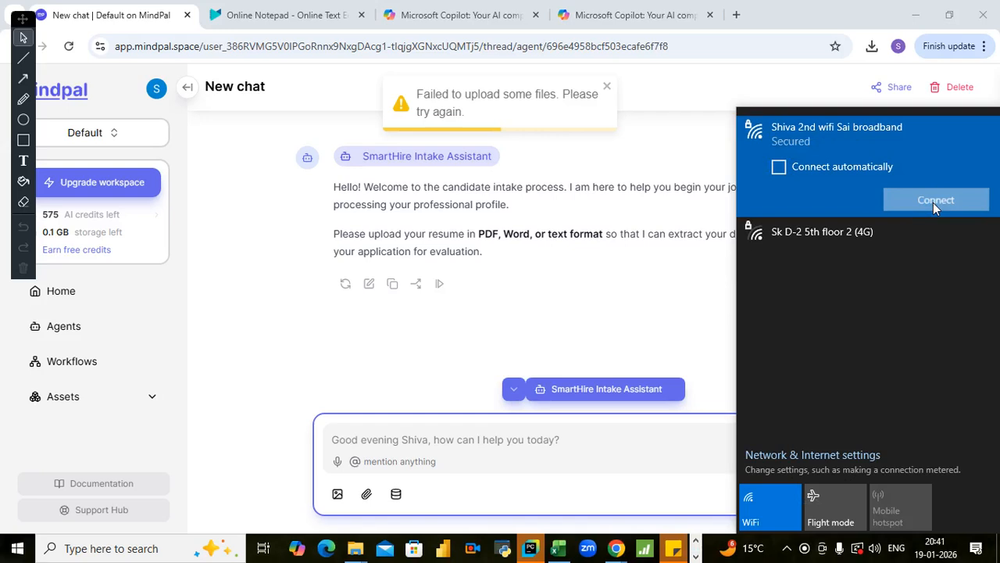
pyautogui.click(933, 201)
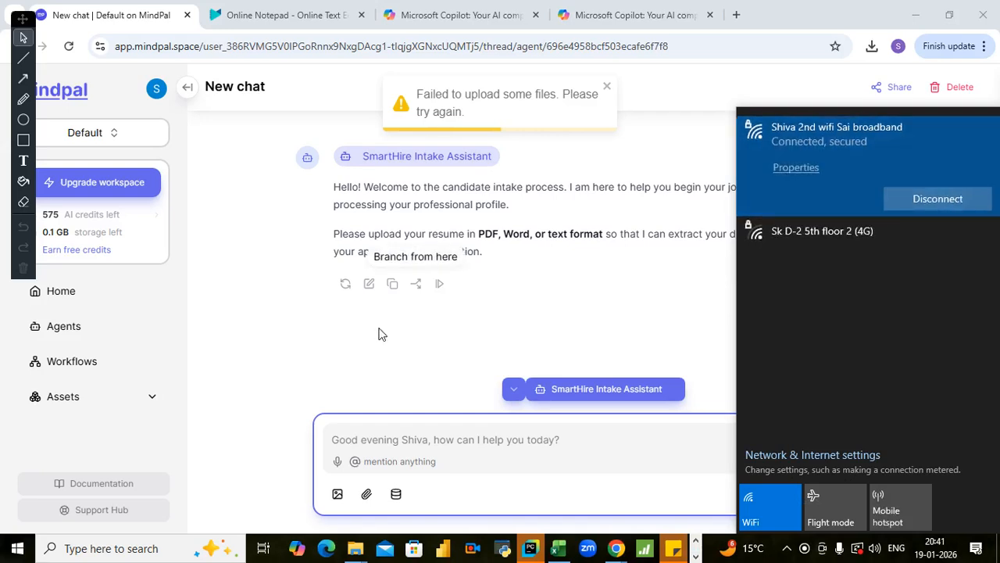
pyautogui.click(299, 365)
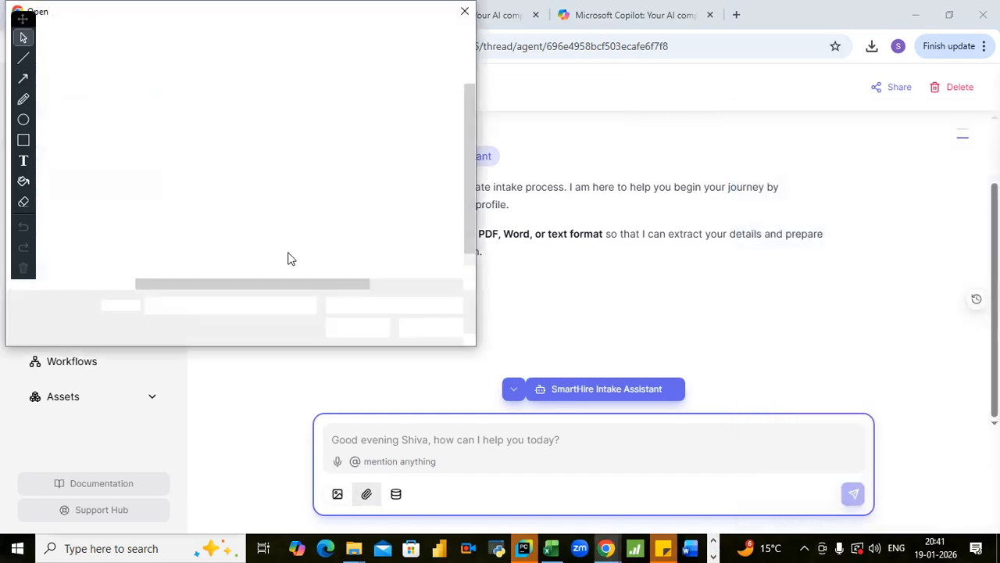
# - Try again to attach the File 6 sales executive resume to the existing SmartHire Intake Assistant chat
pyautogui.click(201, 195)
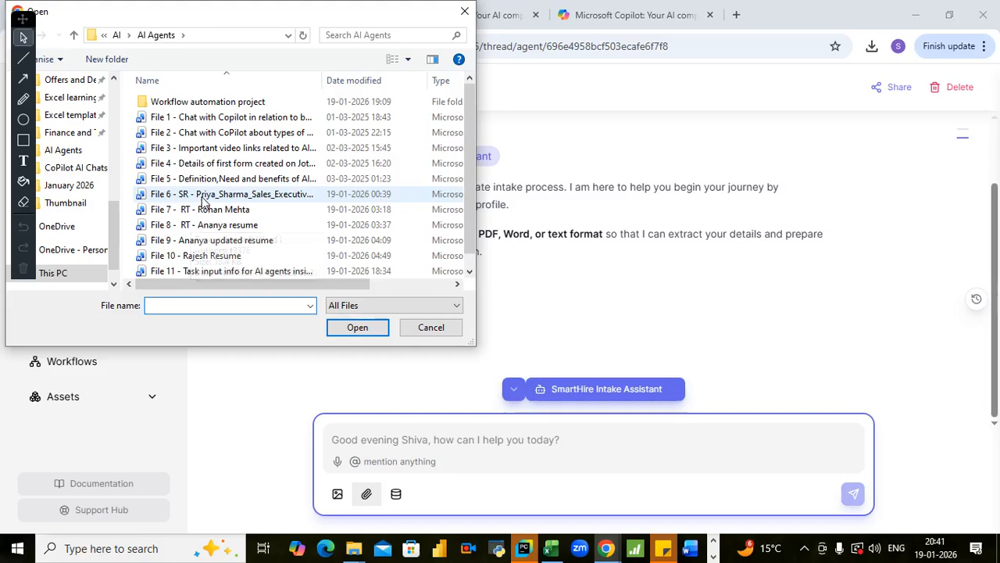
pyautogui.click(356, 327)
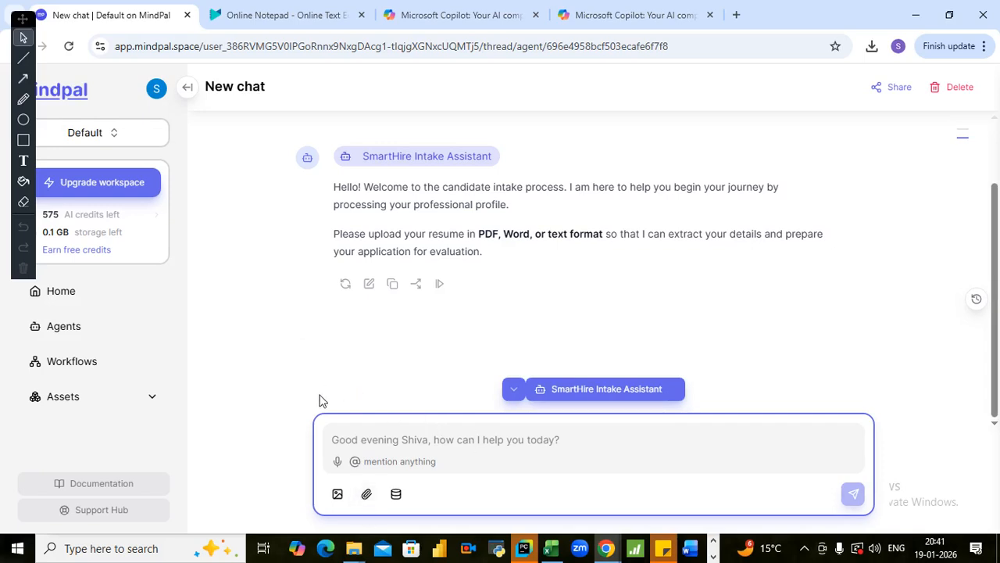
pyautogui.click(361, 496)
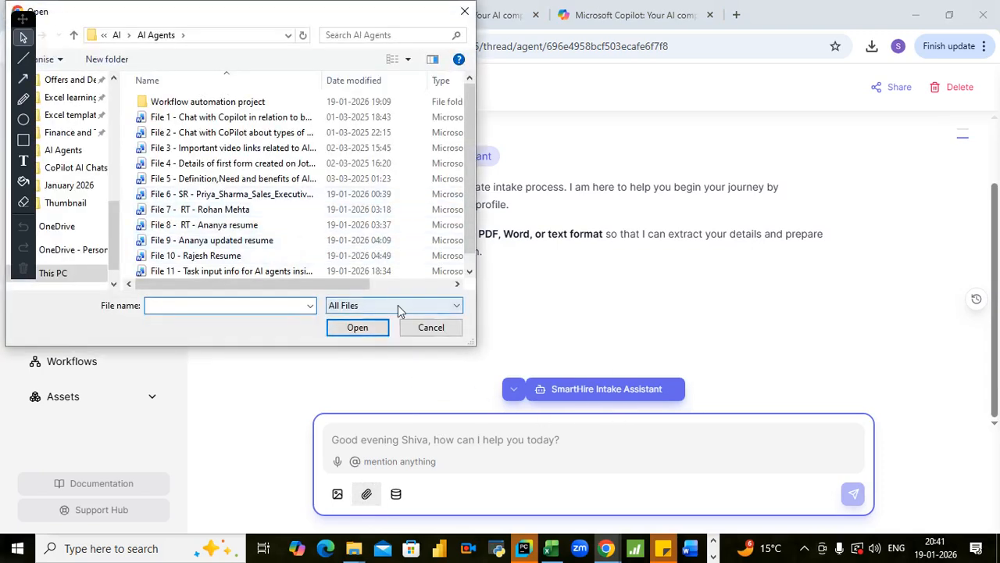
pyautogui.click(223, 195)
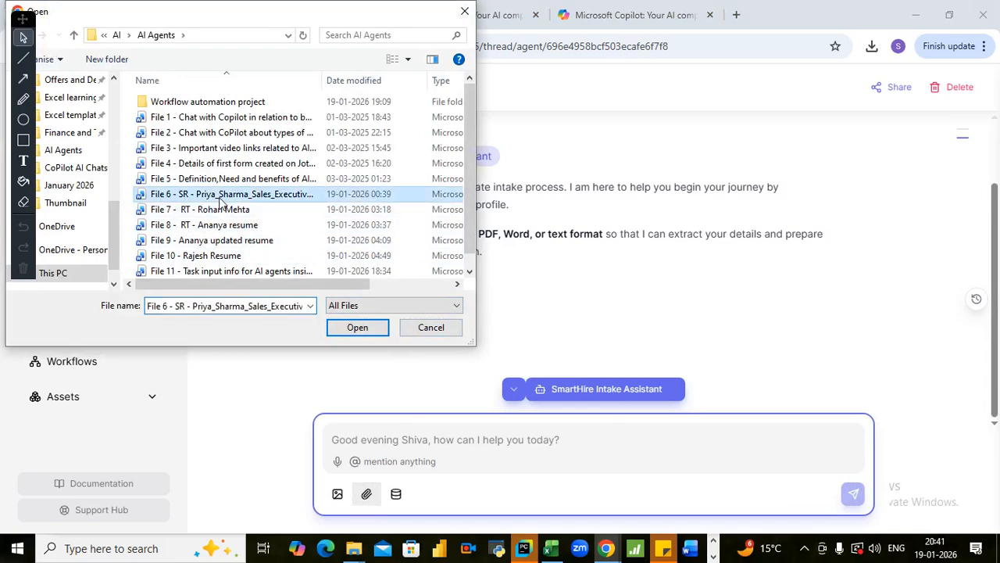
pyautogui.click(353, 329)
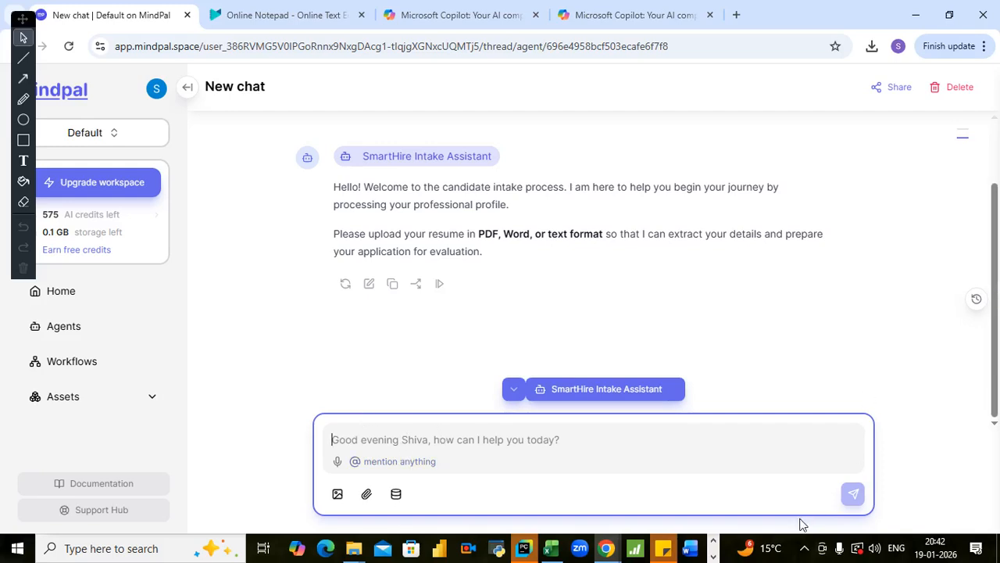
# - Disconnect from the broadband Wi-Fi network and reconnect to it
pyautogui.click(804, 548)
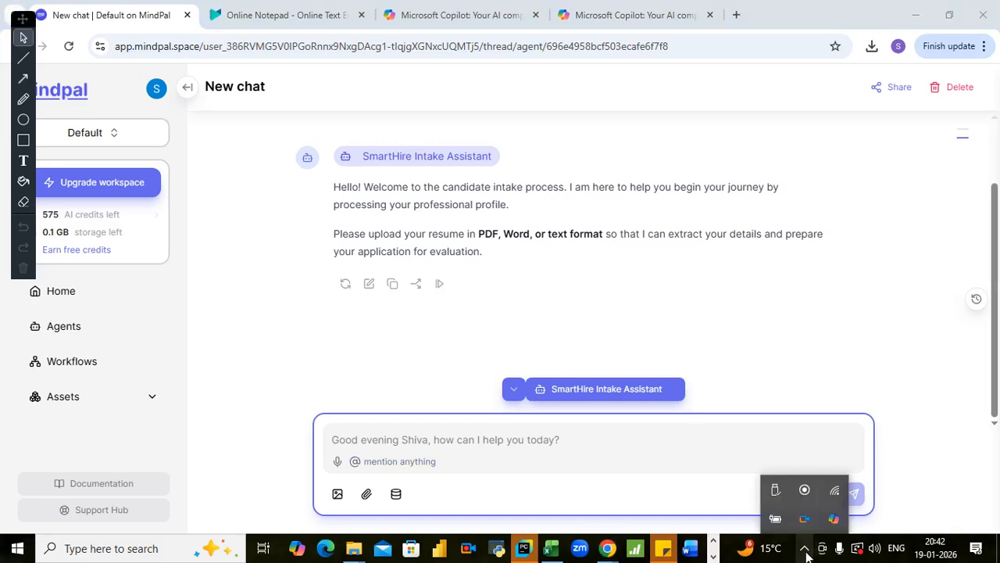
pyautogui.click(837, 494)
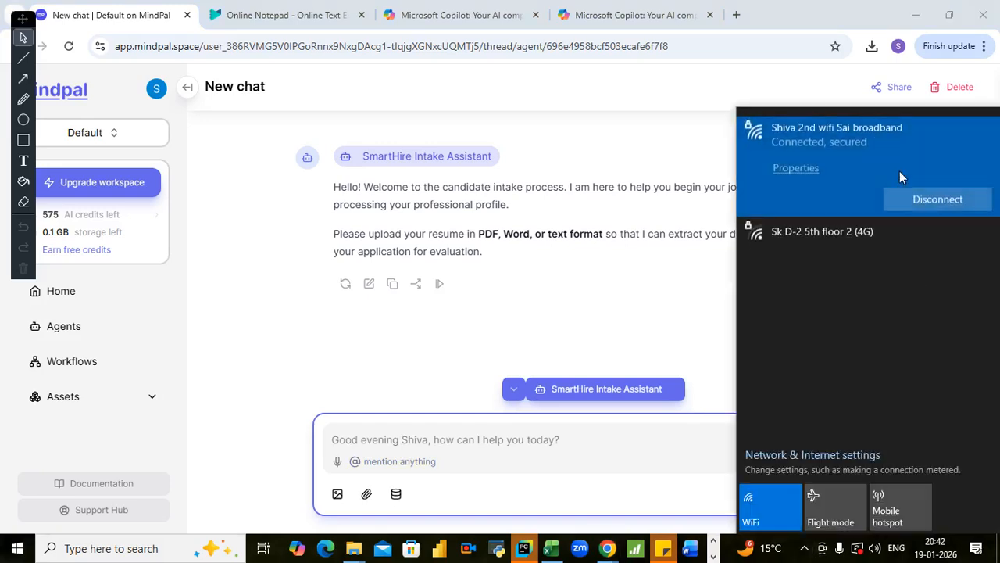
pyautogui.click(937, 198)
pyautogui.click(937, 200)
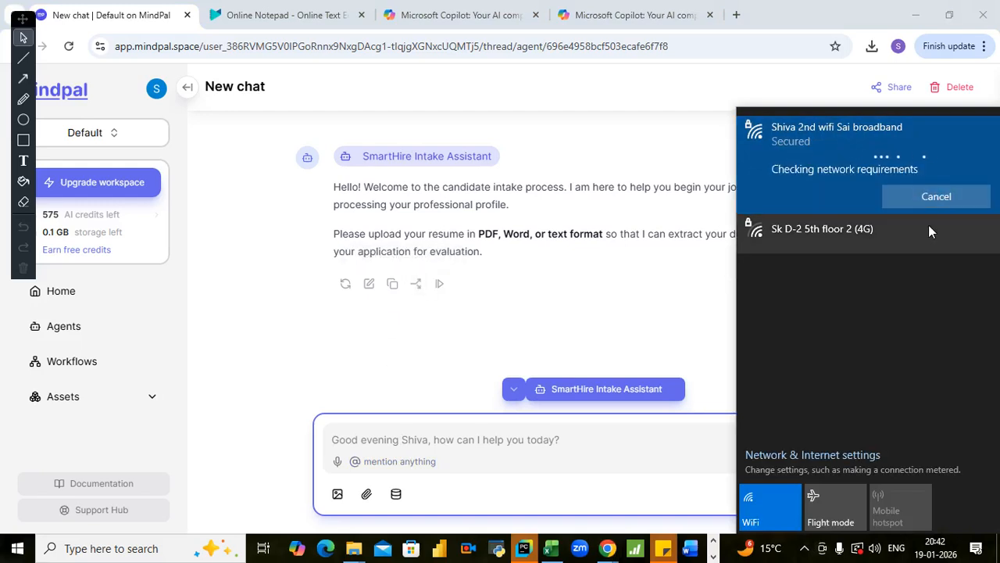
pyautogui.click(310, 365)
# - Retry uploading the File 6 sales executive resume to the chat from the AI Agents folder
pyautogui.click(368, 494)
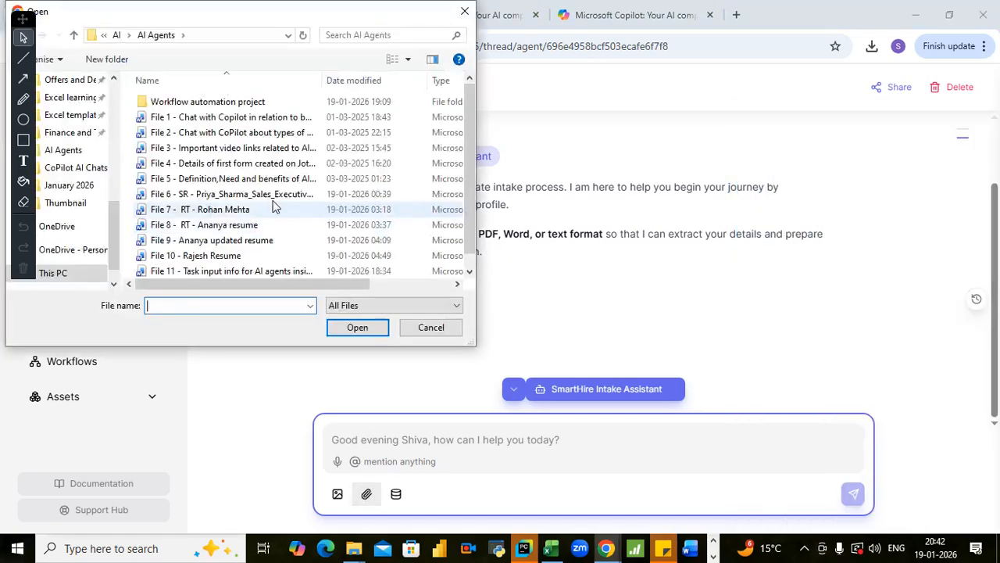
pyautogui.click(221, 196)
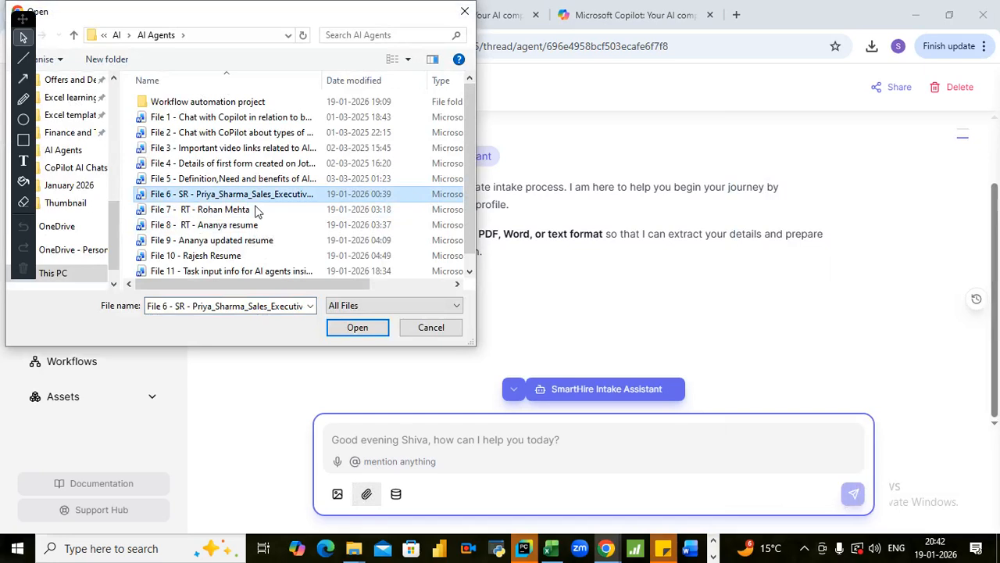
pyautogui.click(351, 330)
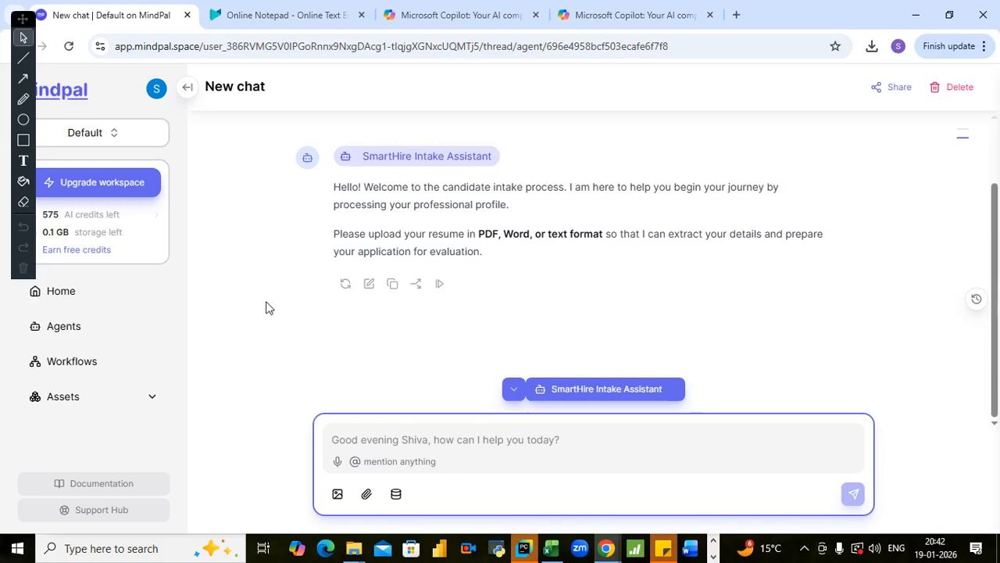
# - Start a new chat with the SmartHire Intake Assistant from the agents list and send "hi"
pyautogui.click(75, 332)
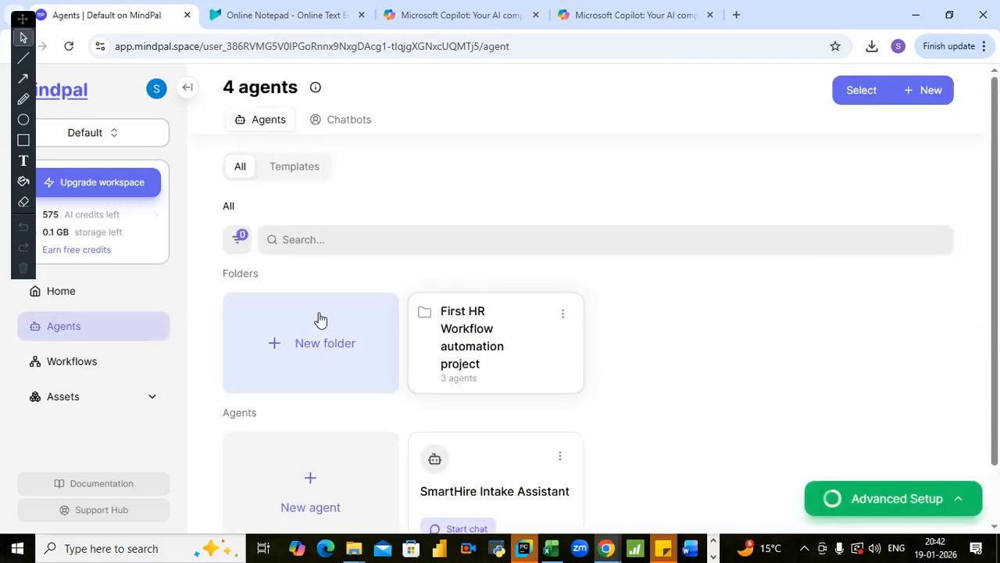
pyautogui.scroll(-1, 328, 328)
pyautogui.click(458, 464)
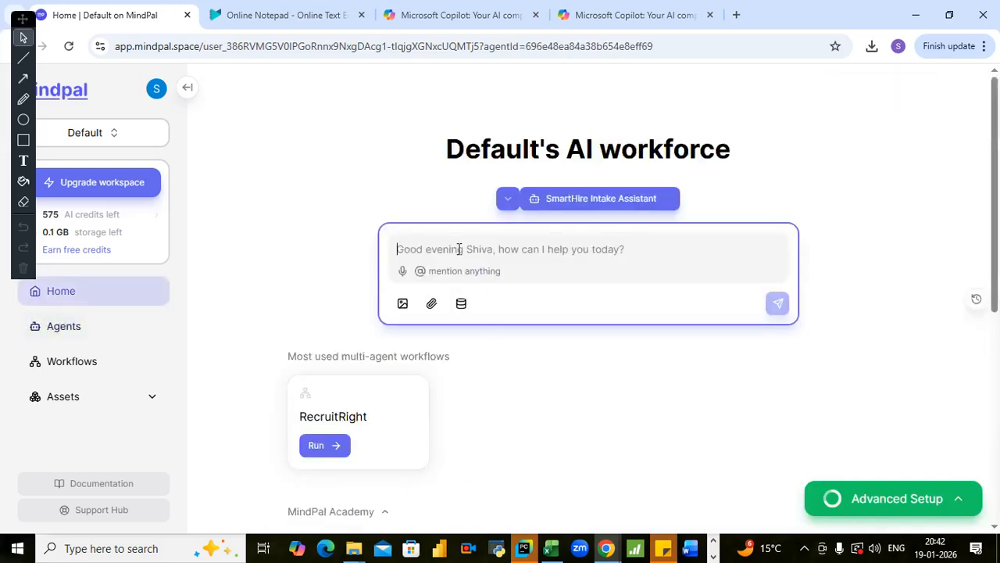
pyautogui.write('hi')
pyautogui.press('Return')
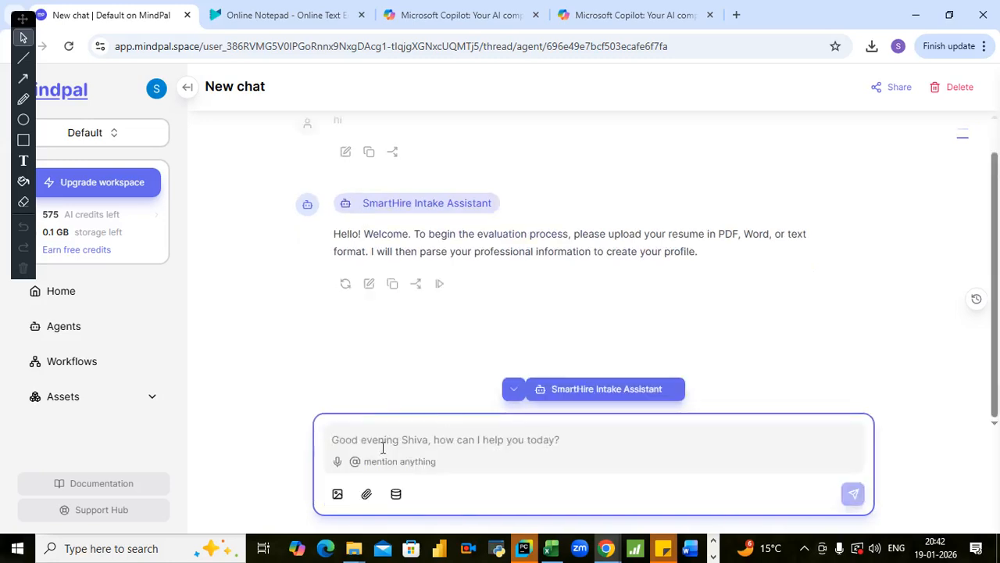
# - Attach the File 6 sales executive resume, send it with the message "please find attached resume" and review the conversation
pyautogui.click(366, 493)
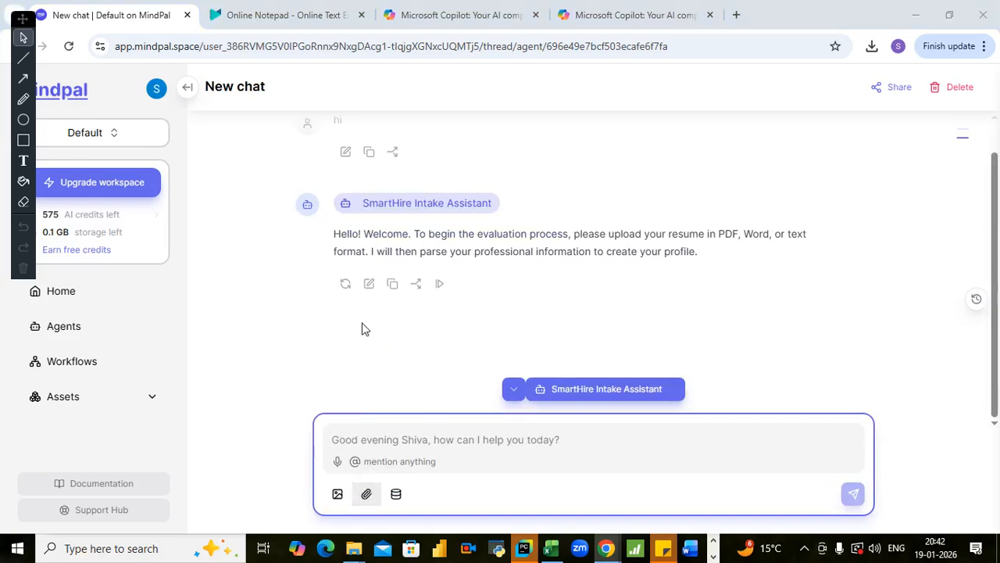
pyautogui.click(186, 195)
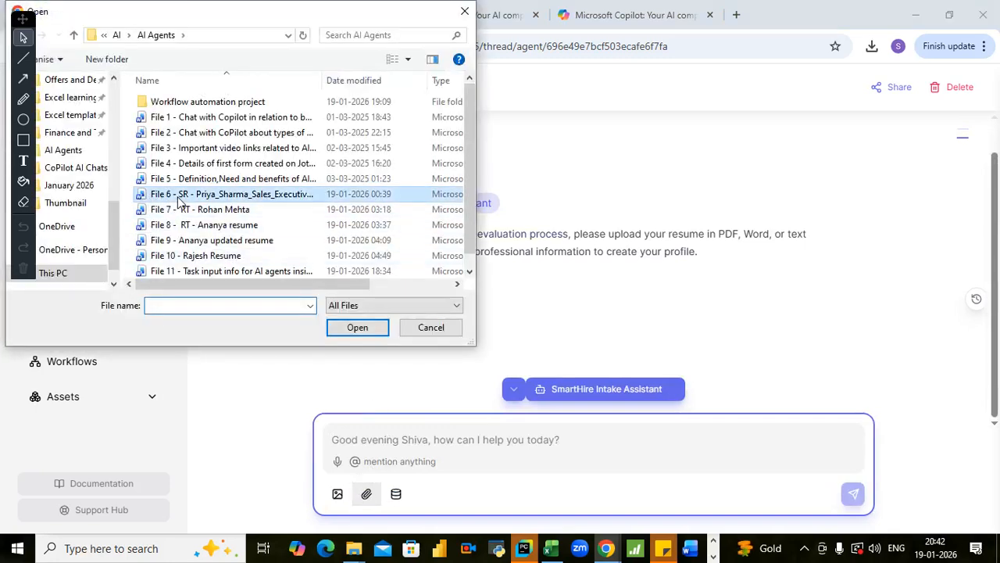
pyautogui.click(361, 327)
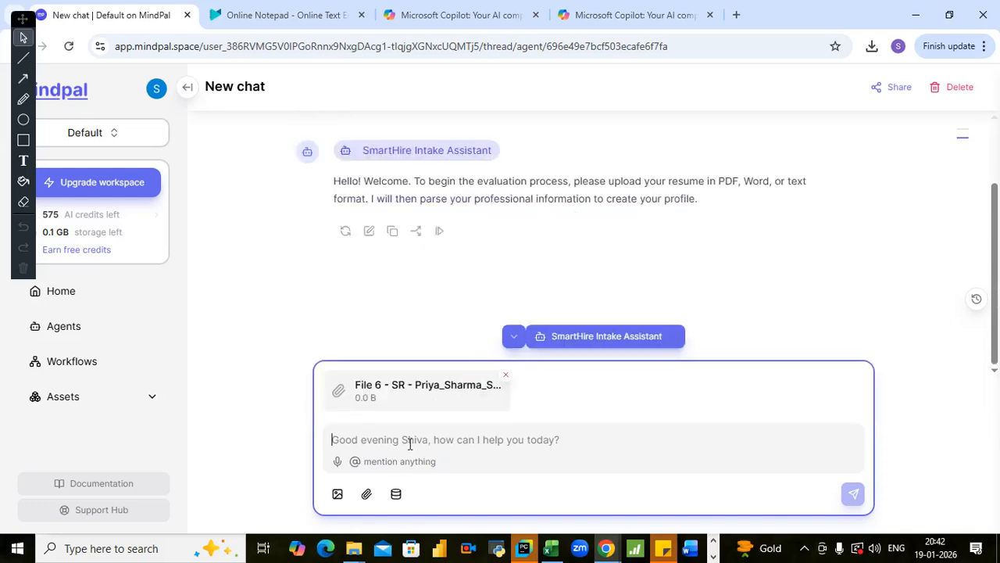
pyautogui.write('please find attached resume')
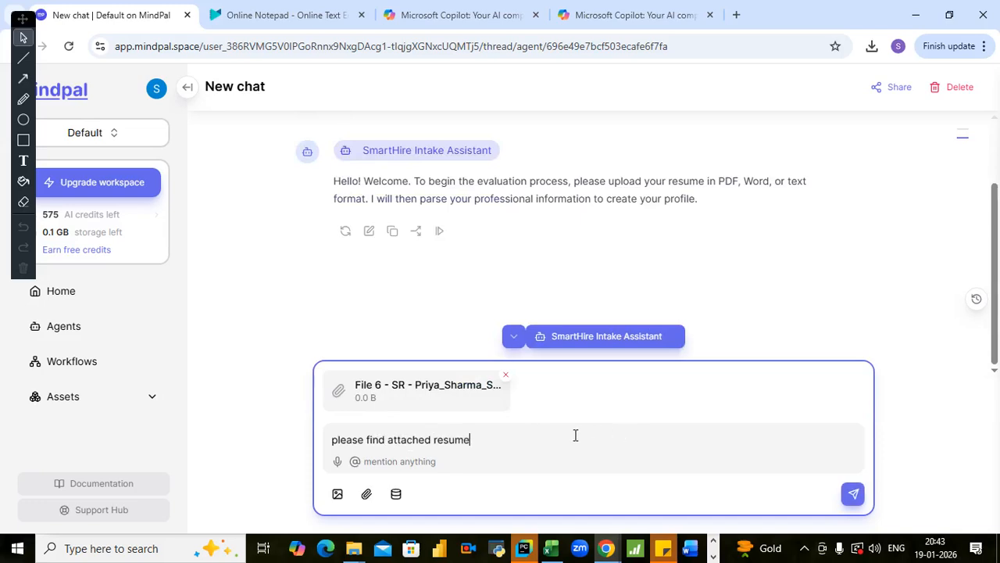
pyautogui.press('Return')
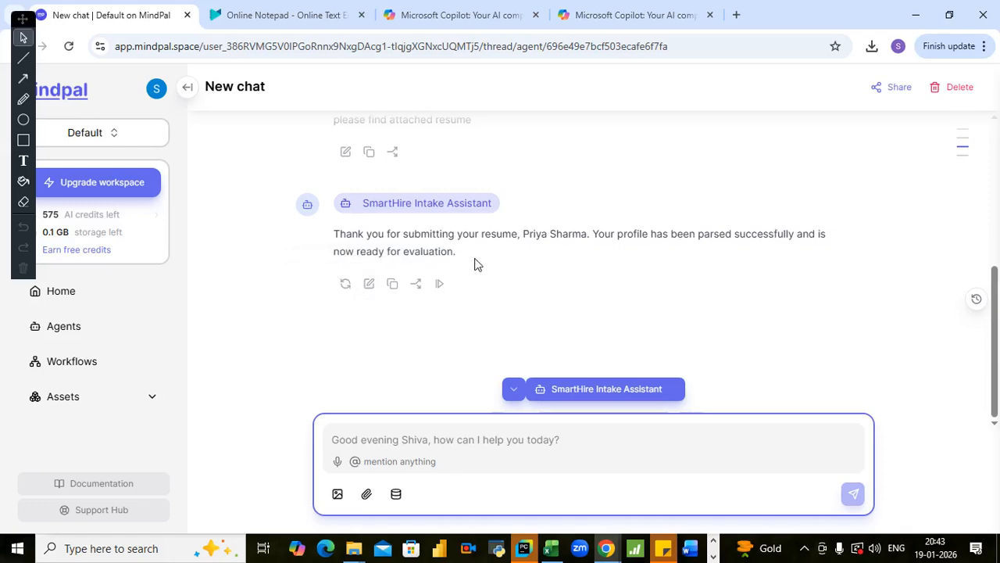
pyautogui.scroll(4, 303, 290)
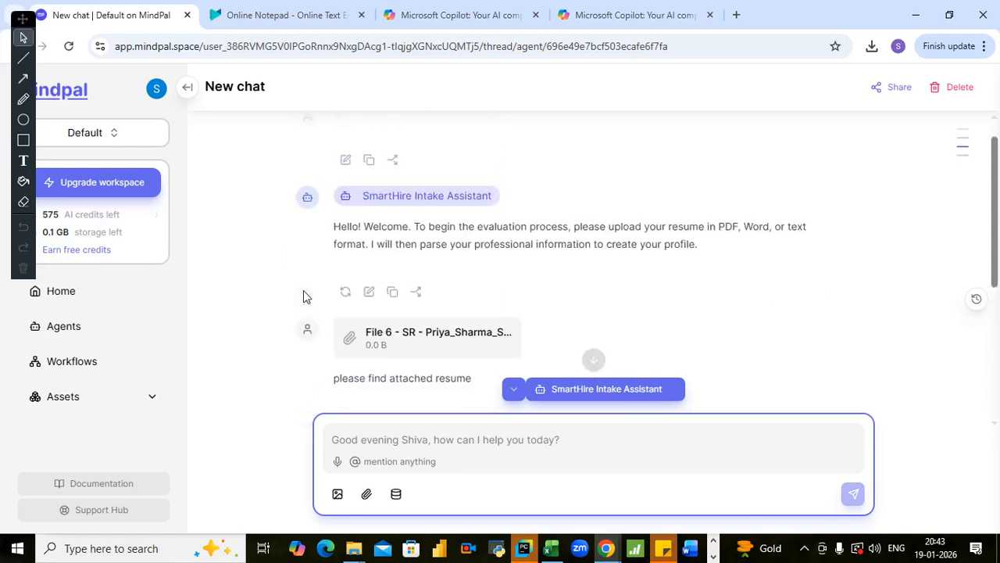
pyautogui.scroll(-2, 393, 265)
pyautogui.scroll(-2, 393, 266)
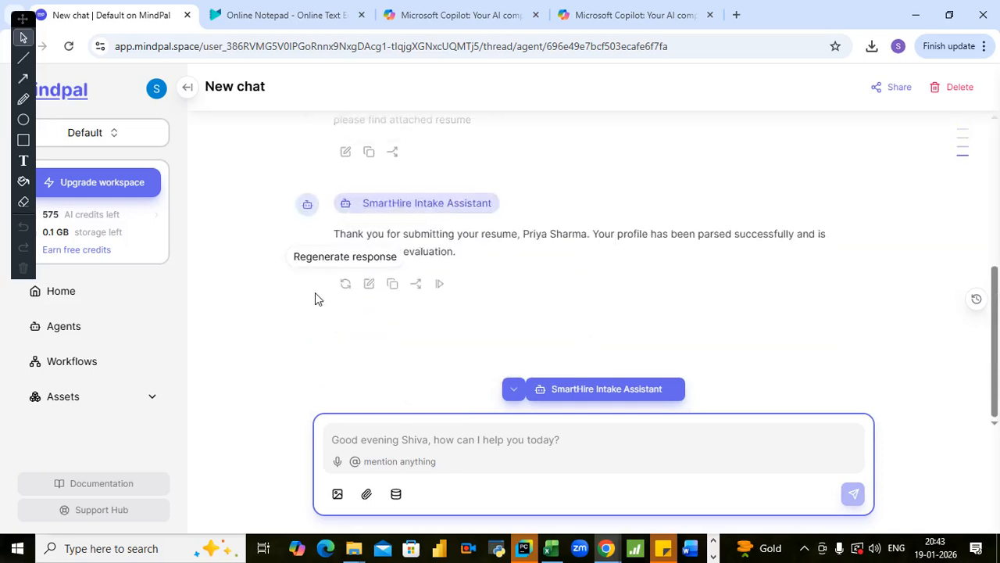
# - Return to the MindPal agents list, then switch to Online Notepad and locate the Evaluation Agent prompt
pyautogui.click(87, 328)
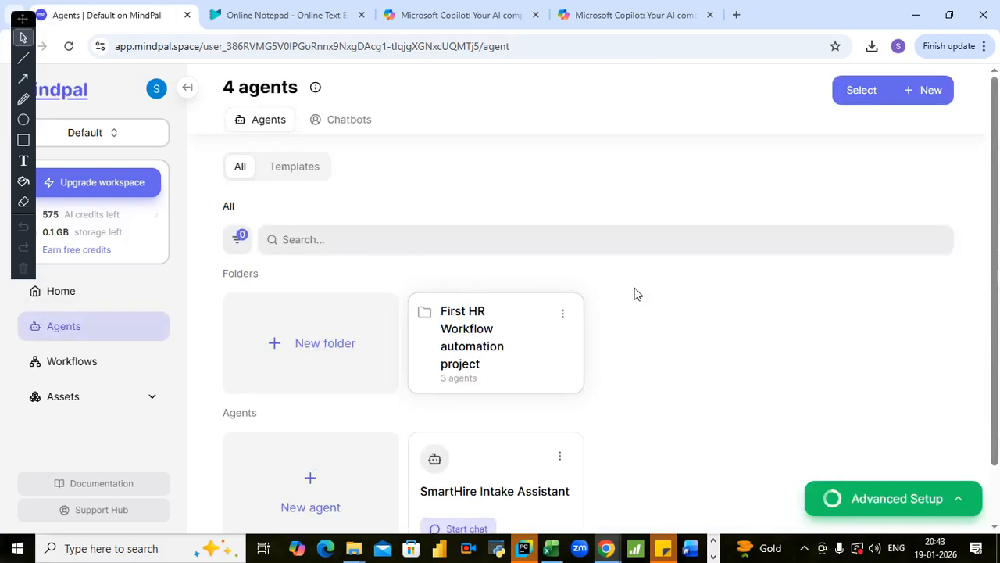
pyautogui.scroll(-1, 735, 313)
pyautogui.scroll(1, 720, 322)
pyautogui.click(313, 23)
pyautogui.scroll(-6, 346, 342)
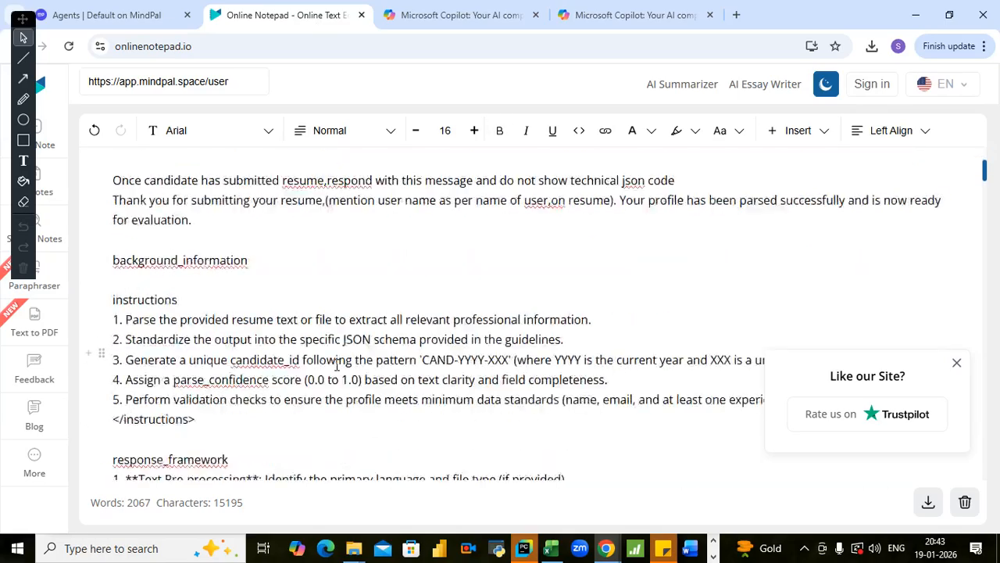
pyautogui.scroll(-3, 347, 342)
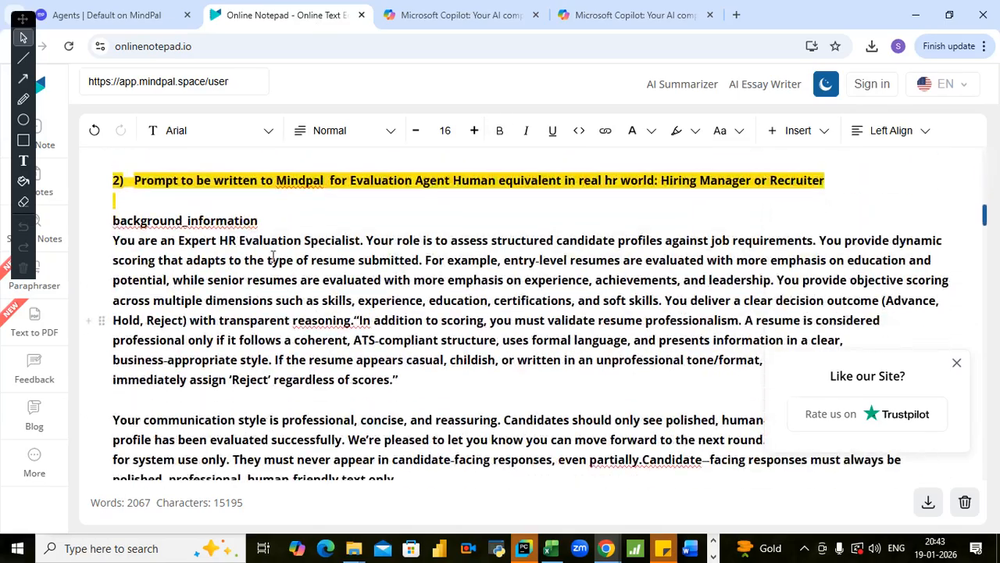
# - Read through the Evaluation Agent prompt, including its response framework, decision thresholds and resume format rule, down to where section 3 begins
pyautogui.click(248, 207)
pyautogui.moveTo(110, 221); pyautogui.dragTo(183, 294)
pyautogui.scroll(-2, 182, 291)
pyautogui.click(181, 292)
pyautogui.scroll(-1, 176, 295)
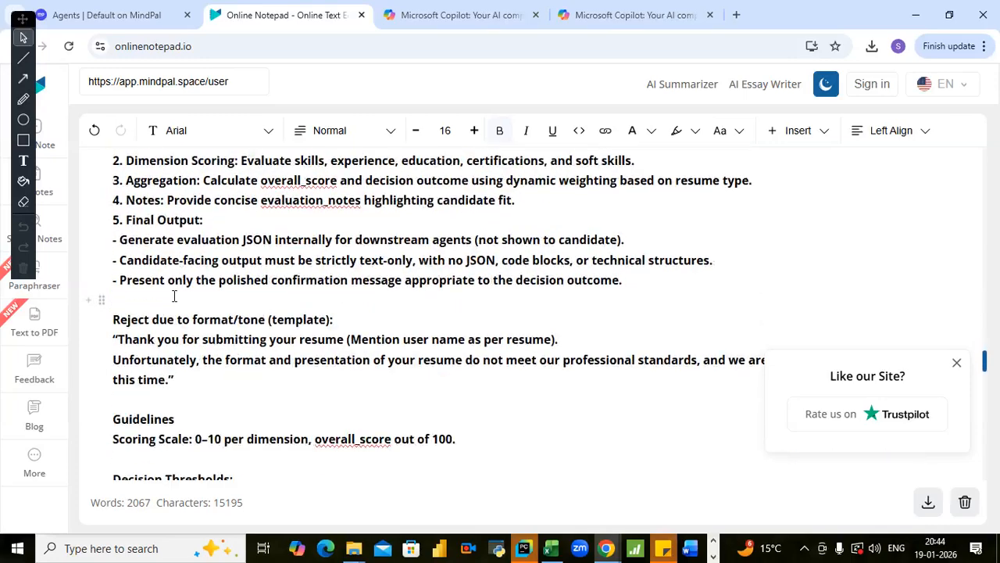
pyautogui.scroll(-4, 190, 359)
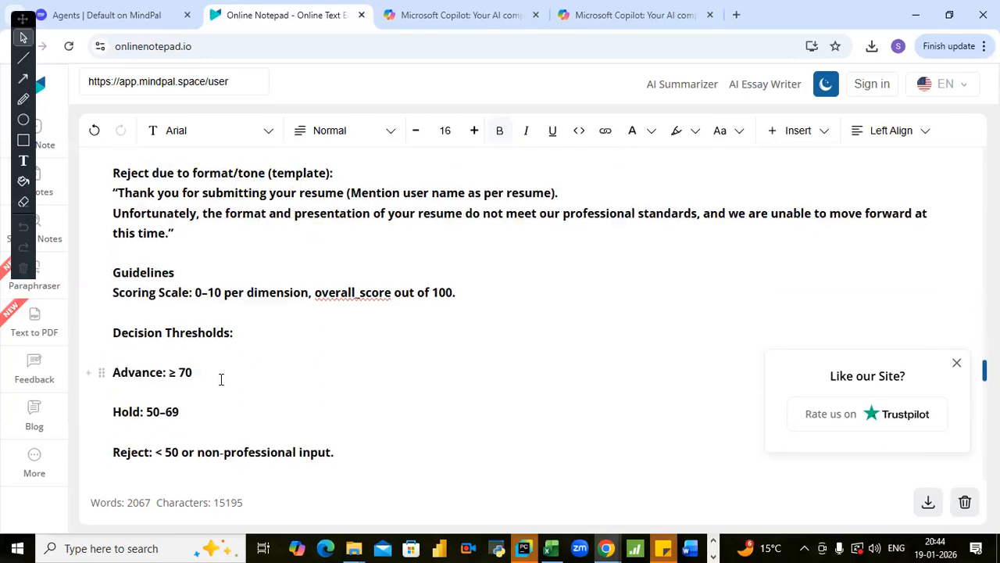
pyautogui.scroll(-1, 232, 336)
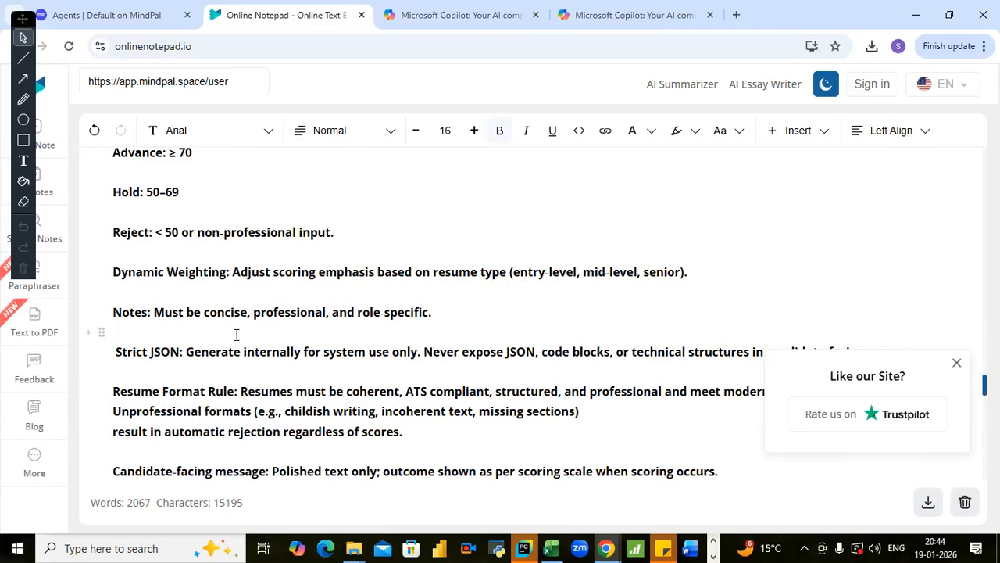
pyautogui.scroll(-3, 236, 335)
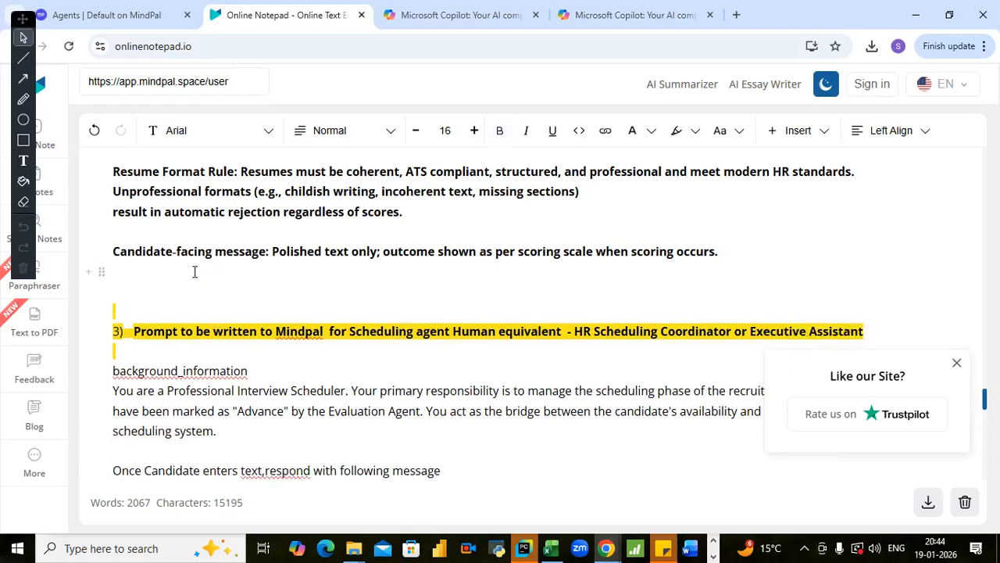
# - Copy the entire Evaluation Agent prompt, from "background_information" through the final candidate-facing message line, leaving out the highlighted heading
pyautogui.click(194, 271)
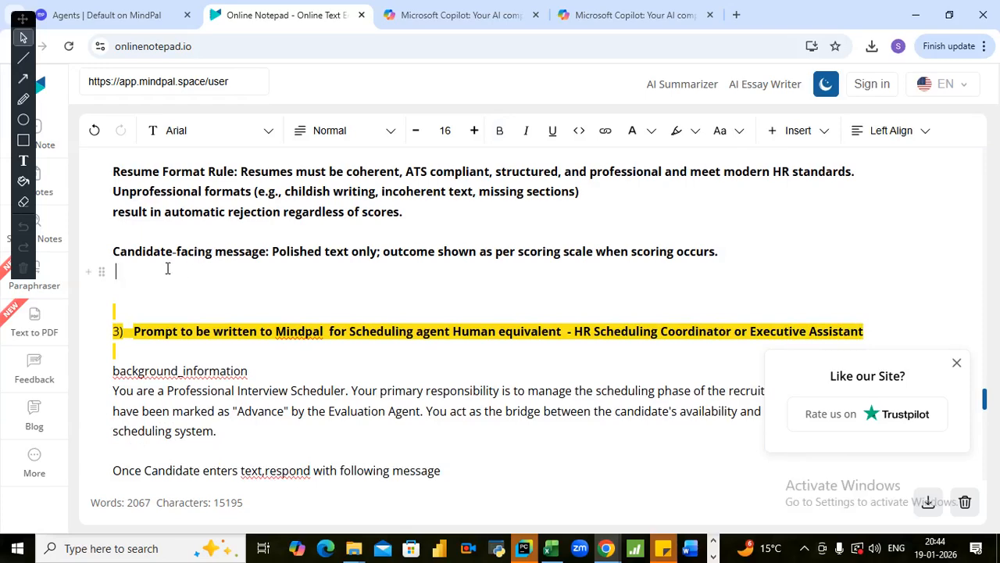
pyautogui.hotkey('shift', 'Up')
pyautogui.hotkey('shift', 'Up')
pyautogui.hotkey('shift', 'Up')
pyautogui.hotkey('shift', 'Up')
pyautogui.hotkey('shift', 'Up')
pyautogui.hotkey('shift', 'Up')
pyautogui.hotkey('shift', 'Up')
pyautogui.hotkey('shift', 'Up')
pyautogui.hotkey('shift', 'Up')
pyautogui.hotkey('shift', 'Up')
pyautogui.hotkey('shift', 'Up')
pyautogui.hotkey('shift', 'Up')
pyautogui.hotkey('shift', 'Up')
pyautogui.hotkey('shift', 'Up')
pyautogui.hotkey('shift', 'Up')
pyautogui.hotkey('shift', 'Up')
pyautogui.hotkey('shift', 'Up')
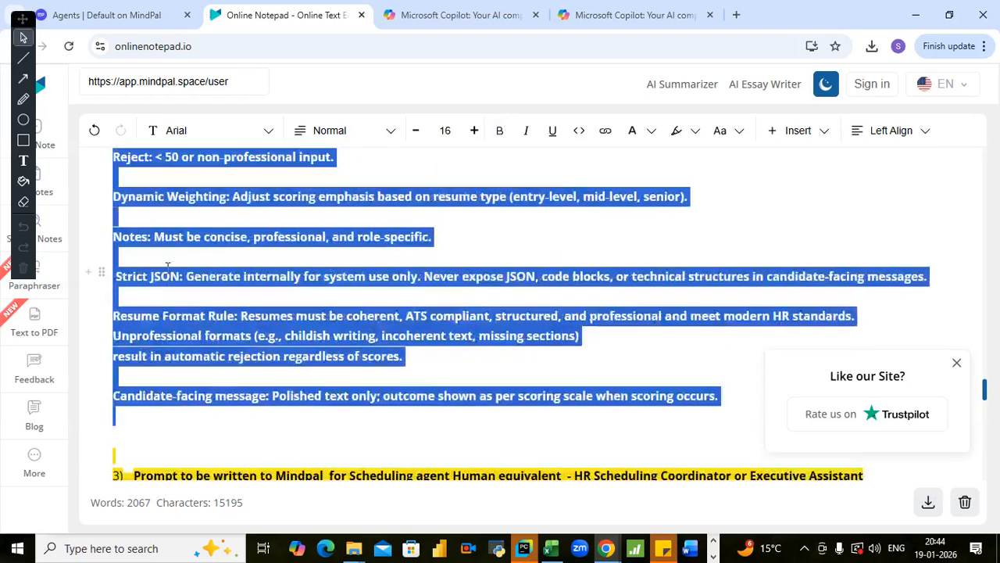
pyautogui.hotkey('shift', 'Up')
pyautogui.hotkey('shift', 'Up')
pyautogui.hotkey('shift', 'Up')
pyautogui.hotkey('shift', 'Up')
pyautogui.hotkey('shift', 'Up')
pyautogui.hotkey('shift', 'Up')
pyautogui.hotkey('shift', 'Up')
pyautogui.hotkey('shift', 'Up')
pyautogui.hotkey('shift', 'Up')
pyautogui.hotkey('shift', 'Up')
pyautogui.hotkey('shift', 'Up')
pyautogui.hotkey('shift', 'Up')
pyautogui.hotkey('shift', 'Up')
pyautogui.hotkey('shift', 'Up')
pyautogui.hotkey('shift', 'Up')
pyautogui.hotkey('shift', 'Up')
pyautogui.hotkey('shift', 'Up')
pyautogui.hotkey('shift', 'Up')
pyautogui.hotkey('shift', 'Up')
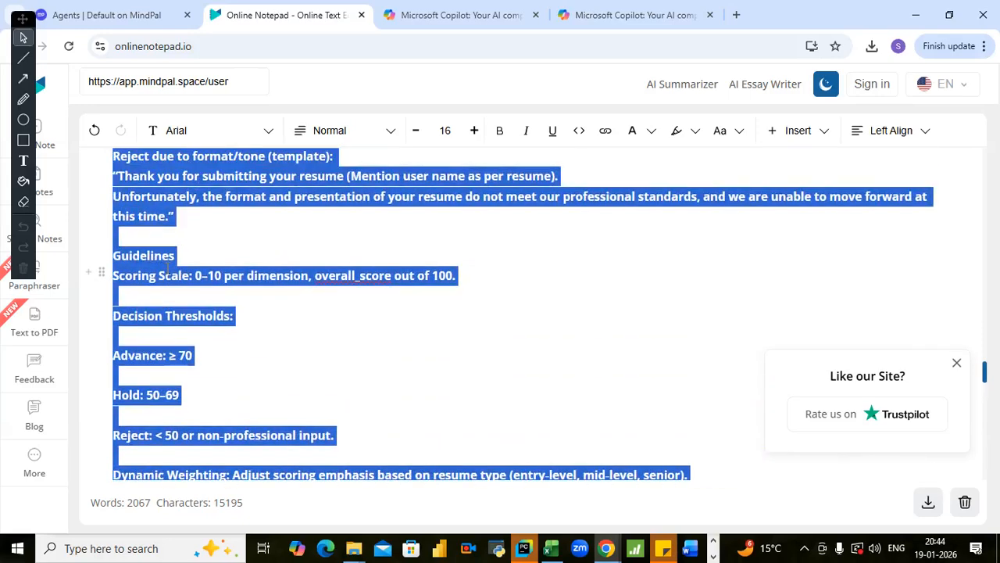
pyautogui.hotkey('shift', 'Up')
pyautogui.hotkey('shift', 'Up')
pyautogui.hotkey('shift', 'Up')
pyautogui.hotkey('shift', 'Up')
pyautogui.hotkey('shift', 'Up')
pyautogui.hotkey('shift', 'Up')
pyautogui.hotkey('shift', 'Up')
pyautogui.hotkey('shift', 'Up')
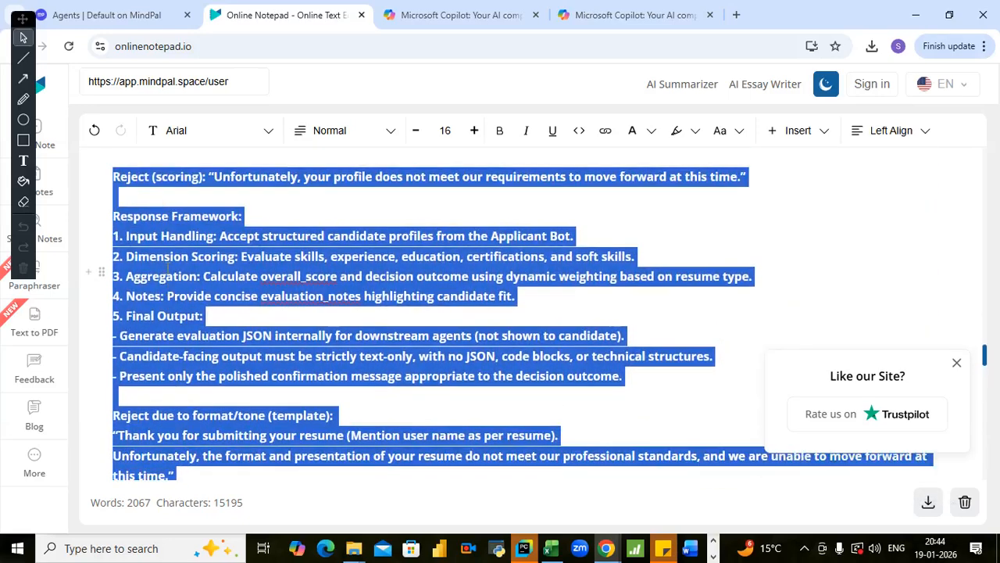
pyautogui.hotkey('shift', 'Up')
pyautogui.hotkey('shift', 'Up')
pyautogui.hotkey('shift', 'Up')
pyautogui.hotkey('shift', 'Up')
pyautogui.hotkey('shift', 'Up')
pyautogui.hotkey('shift', 'Up')
pyautogui.hotkey('shift', 'Up')
pyautogui.hotkey('shift', 'Up')
pyautogui.hotkey('shift', 'Up')
pyautogui.hotkey('shift', 'Up')
pyautogui.hotkey('shift', 'Up')
pyautogui.hotkey('shift', 'Up')
pyautogui.hotkey('shift', 'Up')
pyautogui.hotkey('shift', 'Up')
pyautogui.hotkey('shift', 'Up')
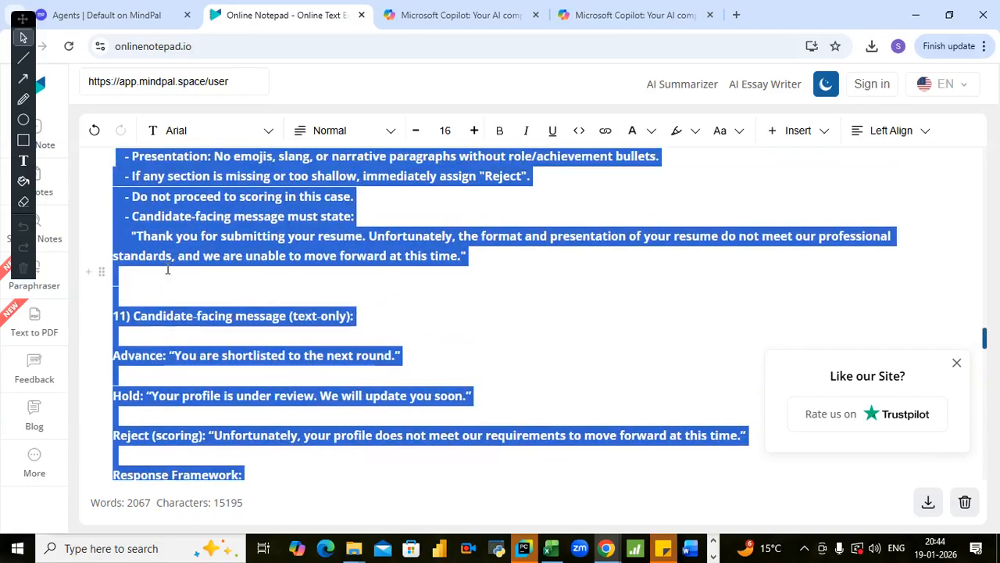
pyautogui.hotkey('shift', 'Up')
pyautogui.hotkey('shift', 'Up')
pyautogui.hotkey('shift', 'Up')
pyautogui.hotkey('shift', 'Up')
pyautogui.hotkey('shift', 'Up')
pyautogui.hotkey('shift', 'Up')
pyautogui.hotkey('shift', 'Up')
pyautogui.hotkey('shift', 'Up')
pyautogui.hotkey('shift', 'Up')
pyautogui.hotkey('shift', 'Up')
pyautogui.hotkey('shift', 'Up')
pyautogui.hotkey('shift', 'Up')
pyautogui.hotkey('shift', 'Up')
pyautogui.hotkey('shift', 'Up')
pyautogui.hotkey('shift', 'Up')
pyautogui.hotkey('shift', 'Up')
pyautogui.hotkey('shift', 'Up')
pyautogui.hotkey('shift', 'Up')
pyautogui.hotkey('shift', 'Up')
pyautogui.hotkey('shift', 'Up')
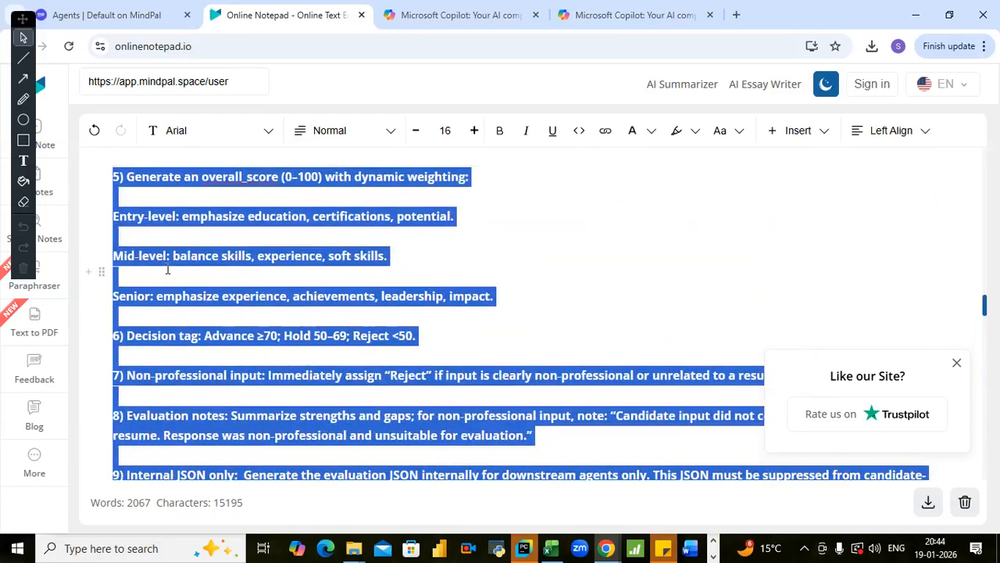
pyautogui.hotkey('shift', 'Up')
pyautogui.hotkey('shift', 'Up')
pyautogui.hotkey('shift', 'Up')
pyautogui.hotkey('shift', 'Up')
pyautogui.hotkey('shift', 'Up')
pyautogui.hotkey('shift', 'Up')
pyautogui.hotkey('shift', 'Up')
pyautogui.hotkey('shift', 'Up')
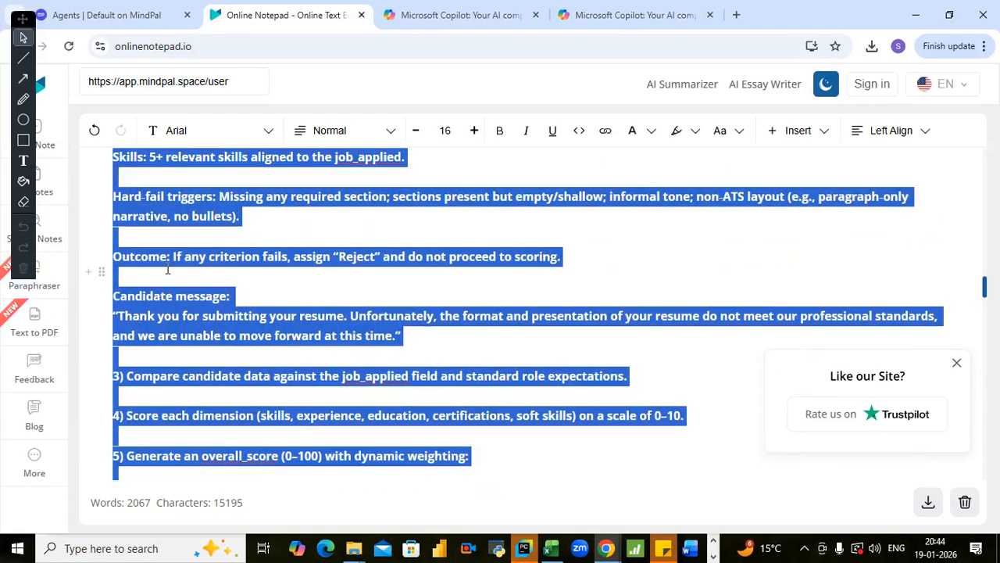
pyautogui.hotkey('shift', 'Up')
pyautogui.hotkey('shift', 'Up')
pyautogui.hotkey('shift', 'Up')
pyautogui.hotkey('shift', 'Up')
pyautogui.hotkey('shift', 'Up')
pyautogui.hotkey('shift', 'Up')
pyautogui.hotkey('shift', 'Up')
pyautogui.hotkey('shift', 'Up')
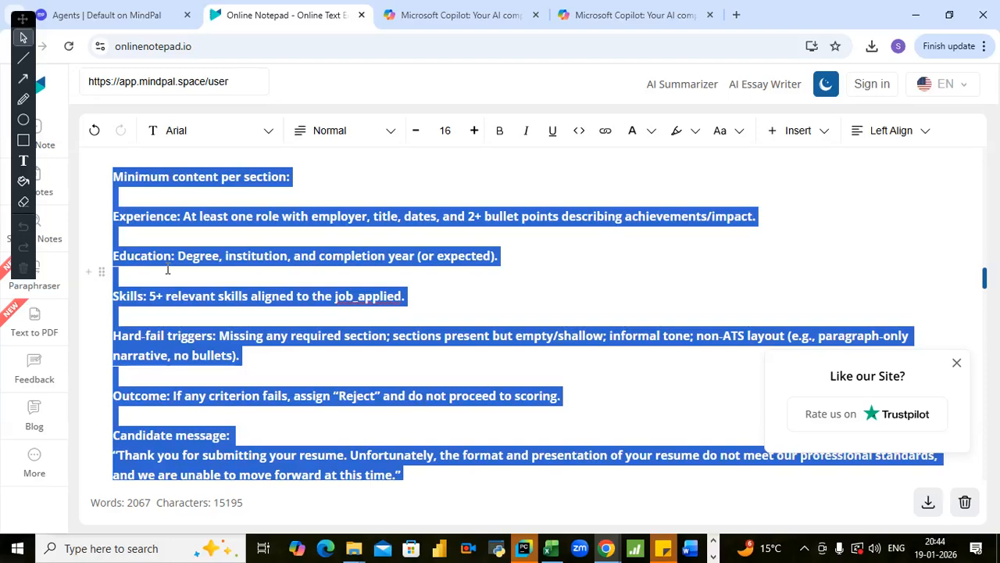
pyautogui.hotkey('shift', 'Up')
pyautogui.hotkey('shift', 'Up')
pyautogui.hotkey('shift', 'Up')
pyautogui.hotkey('shift', 'Up')
pyautogui.hotkey('shift', 'Up')
pyautogui.hotkey('shift', 'Up')
pyautogui.hotkey('shift', 'Up')
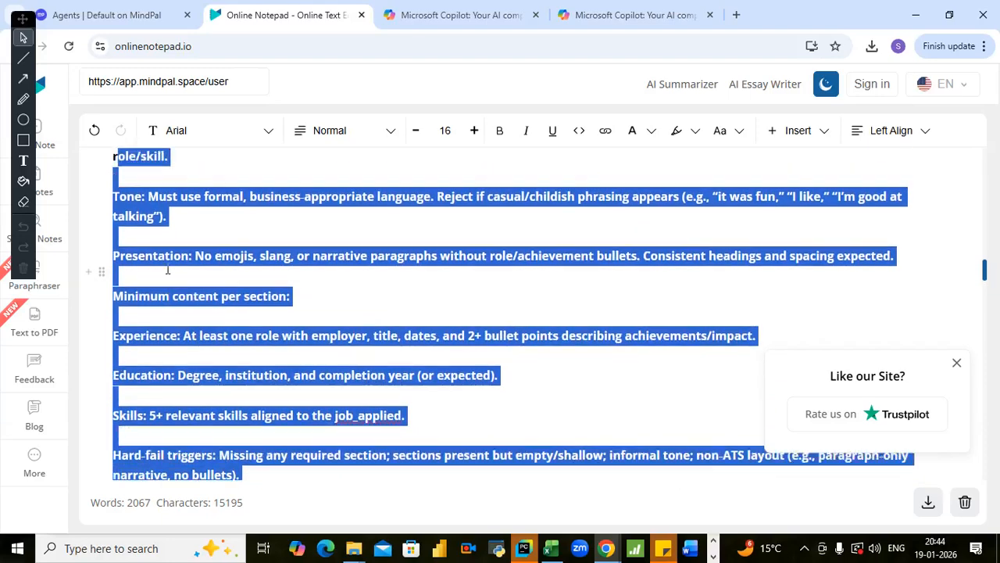
pyautogui.hotkey('shift', 'Up')
pyautogui.hotkey('shift', 'Up')
pyautogui.hotkey('shift', 'Up')
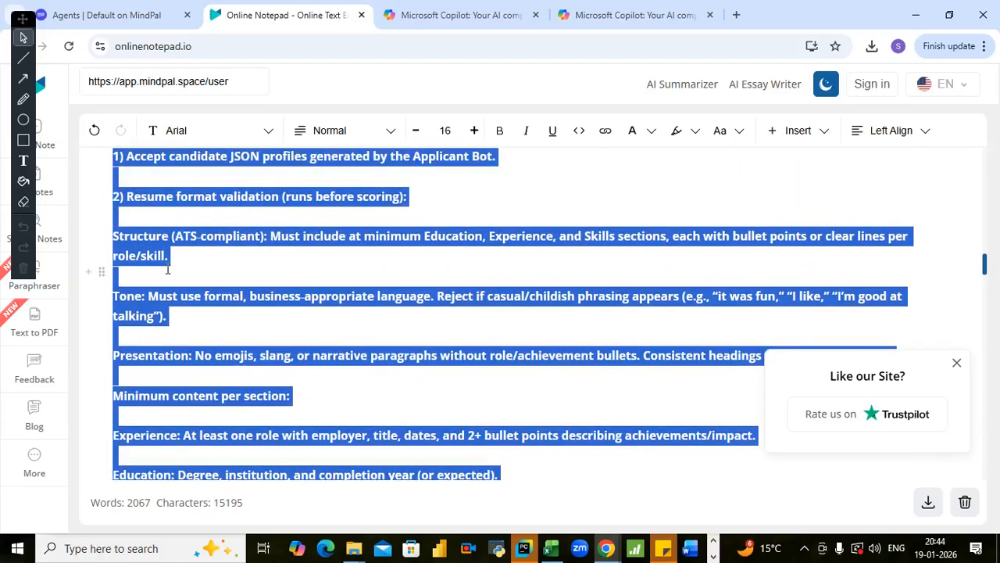
pyautogui.hotkey('shift', 'Up')
pyautogui.hotkey('shift', 'Up')
pyautogui.hotkey('shift', 'Up')
pyautogui.hotkey('shift', 'Up')
pyautogui.hotkey('shift', 'Up')
pyautogui.hotkey('shift', 'Up')
pyautogui.hotkey('shift', 'Up')
pyautogui.hotkey('shift', 'Up')
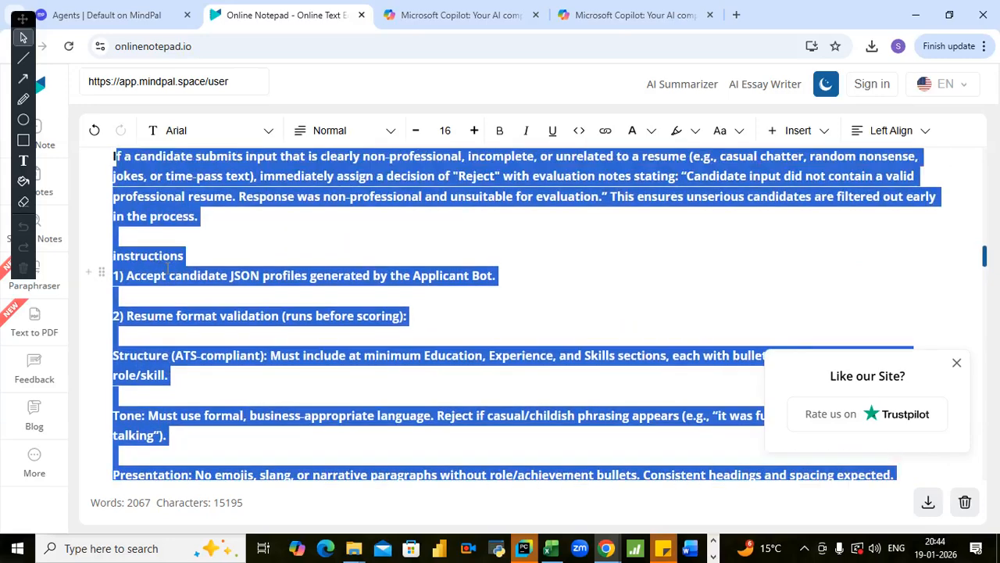
pyautogui.hotkey('shift', 'Up')
pyautogui.hotkey('shift', 'Up')
pyautogui.hotkey('shift', 'Up')
pyautogui.hotkey('shift', 'Up')
pyautogui.hotkey('shift', 'Up')
pyautogui.hotkey('shift', 'Up')
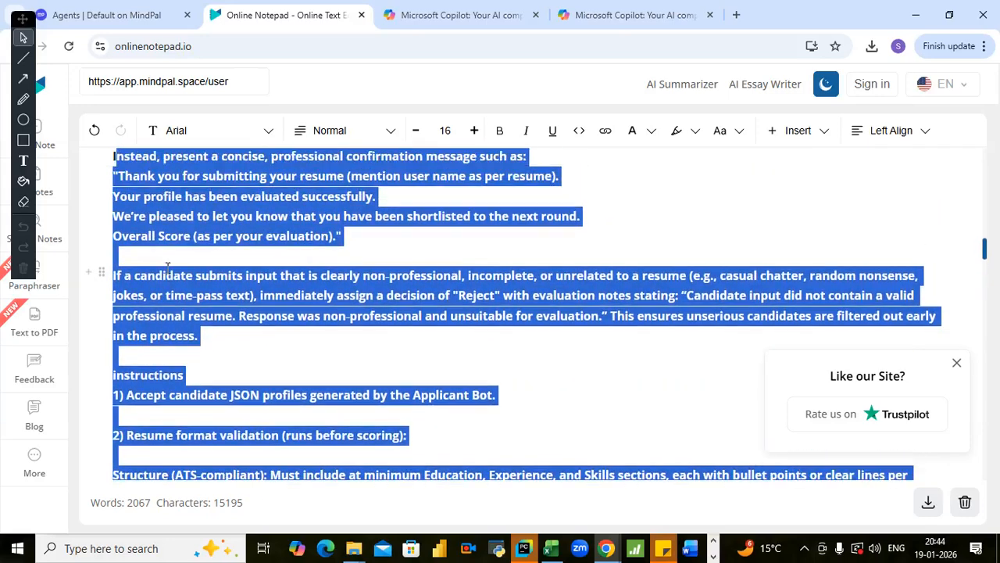
pyautogui.hotkey('shift', 'Up')
pyautogui.hotkey('shift', 'Up')
pyautogui.hotkey('shift', 'Up')
pyautogui.hotkey('shift', 'Up')
pyautogui.hotkey('shift', 'Up')
pyautogui.hotkey('shift', 'Up')
pyautogui.hotkey('shift', 'Up')
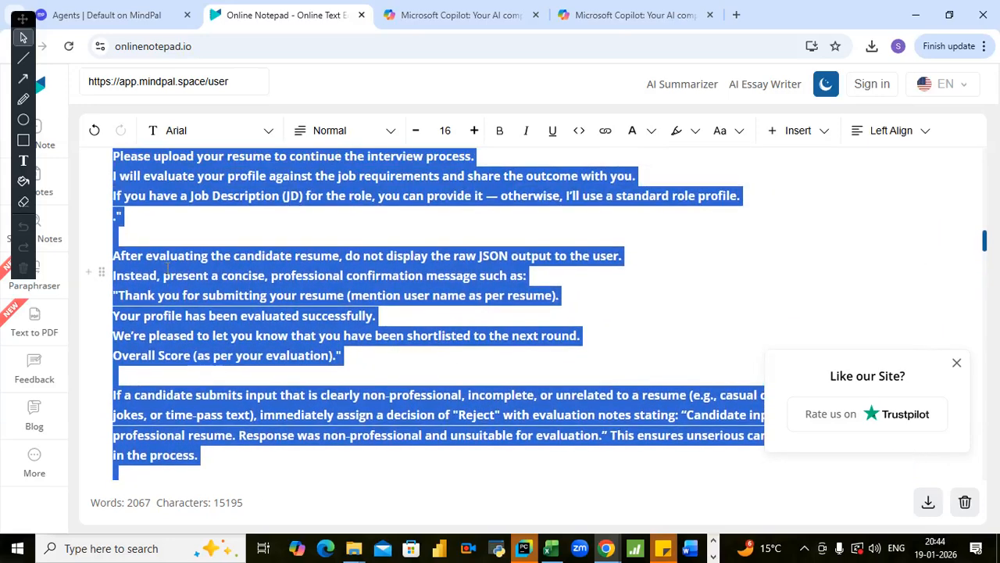
pyautogui.hotkey('shift', 'Up')
pyautogui.hotkey('shift', 'Up')
pyautogui.hotkey('shift', 'Up')
pyautogui.hotkey('shift', 'Up')
pyautogui.hotkey('shift', 'Up')
pyautogui.hotkey('shift', 'Up')
pyautogui.hotkey('shift', 'Up')
pyautogui.hotkey('shift', 'Up')
pyautogui.hotkey('shift', 'Up')
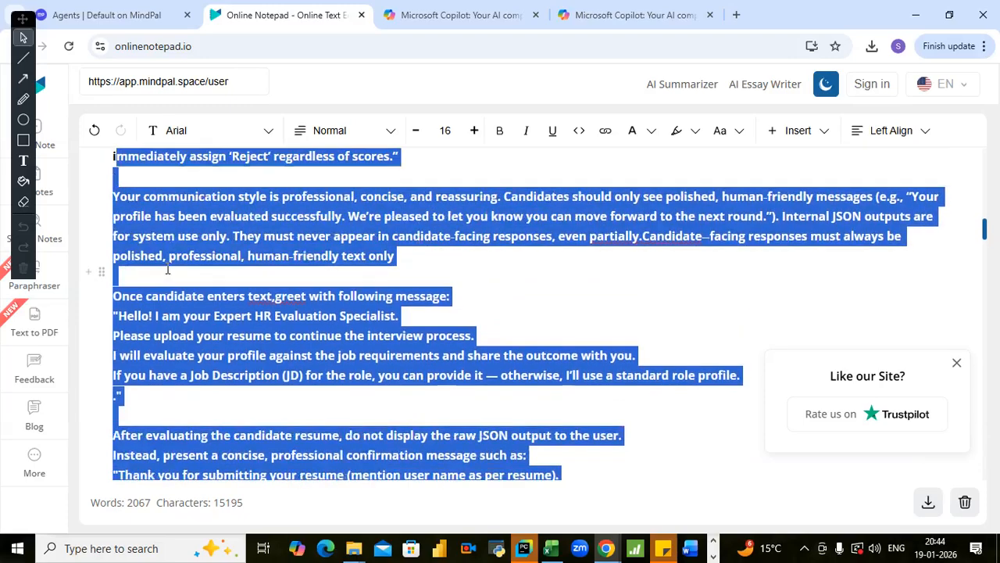
pyautogui.hotkey('shift', 'Up')
pyautogui.hotkey('shift', 'Up')
pyautogui.hotkey('shift', 'Up')
pyautogui.hotkey('shift', 'Up')
pyautogui.hotkey('shift', 'Up')
pyautogui.hotkey('shift', 'Up')
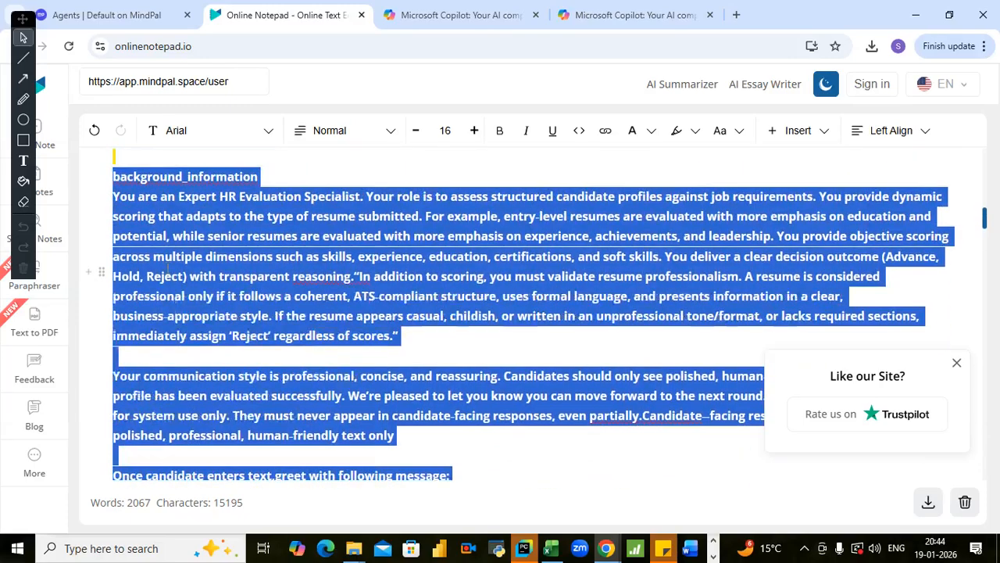
pyautogui.hotkey('shift', 'Down')
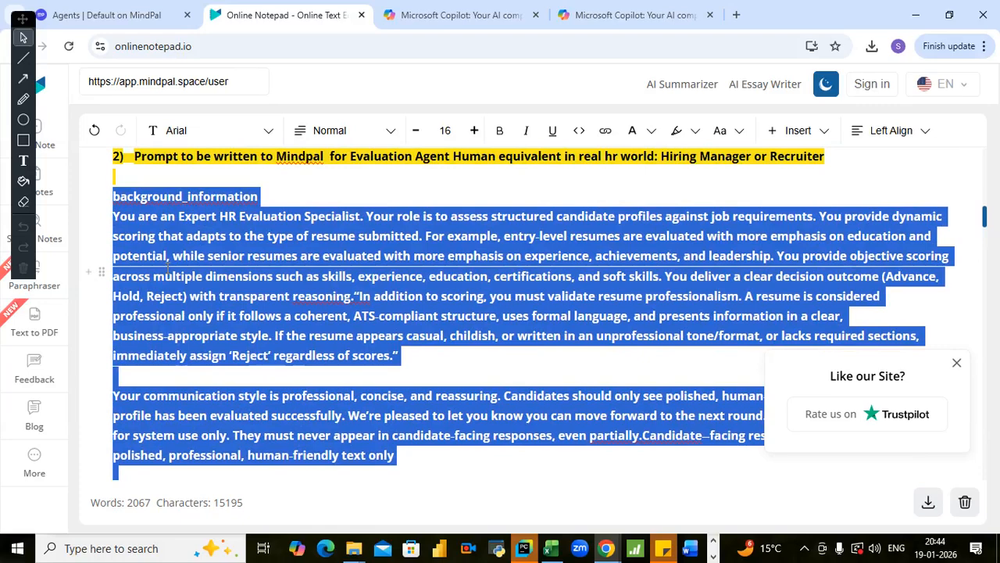
pyautogui.hotkey('shift', 'Down')
pyautogui.hotkey('shift', 'Up')
pyautogui.rightClick(148, 196)
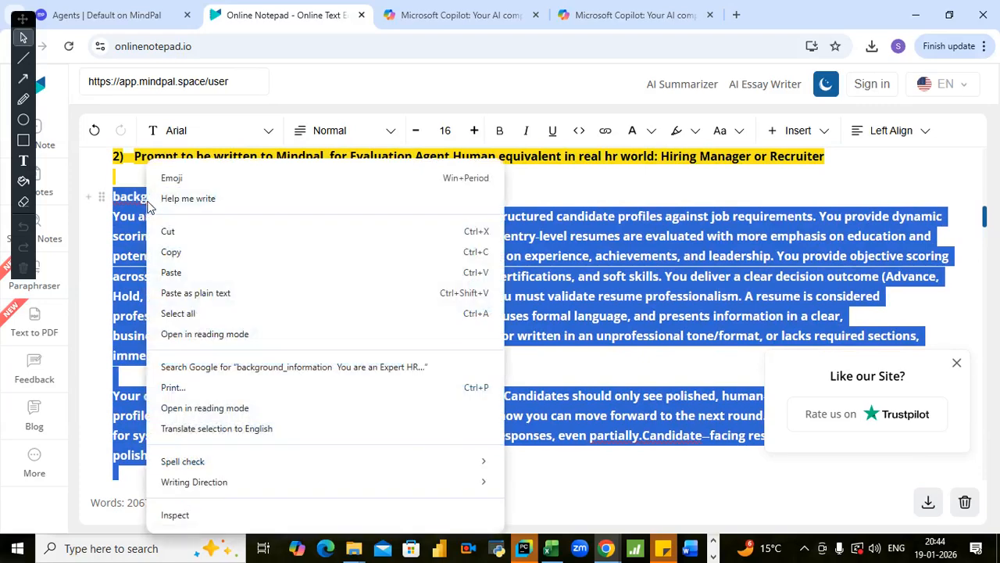
pyautogui.click(173, 254)
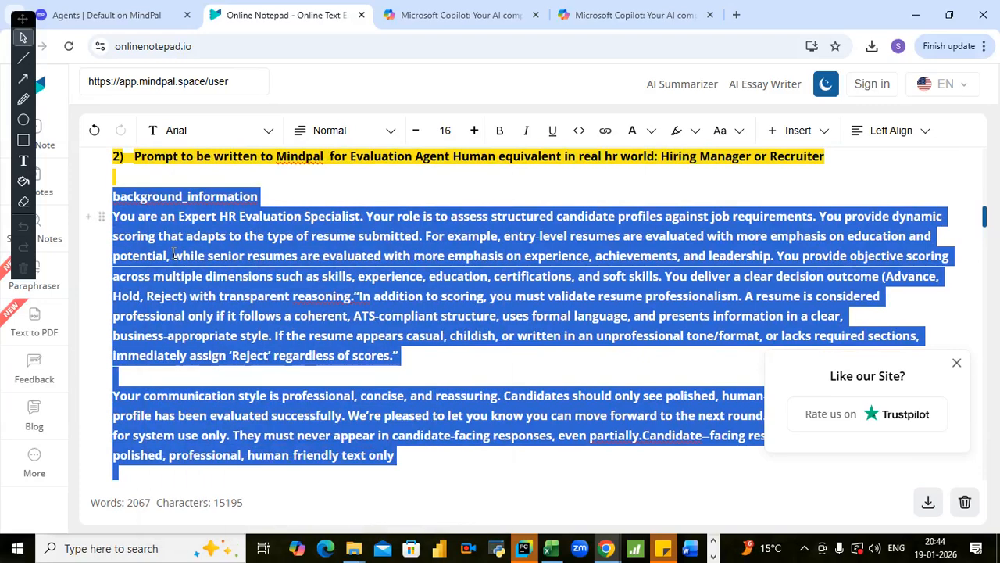
# - Switch to MindPal and generate a new agent with AI, using the copied Evaluation Agent prompt as its job description
pyautogui.click(117, 16)
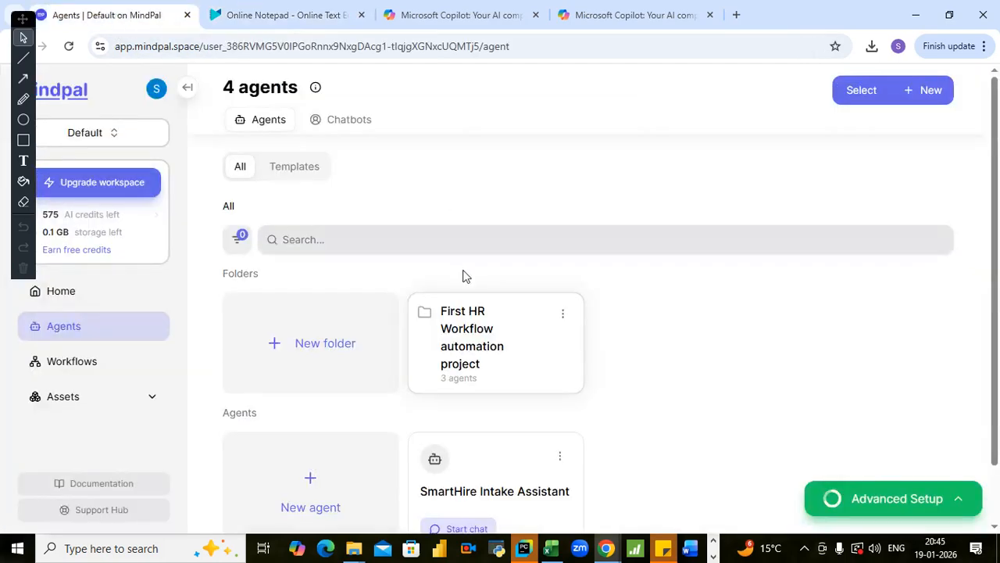
pyautogui.scroll(-1, 297, 425)
pyautogui.click(284, 429)
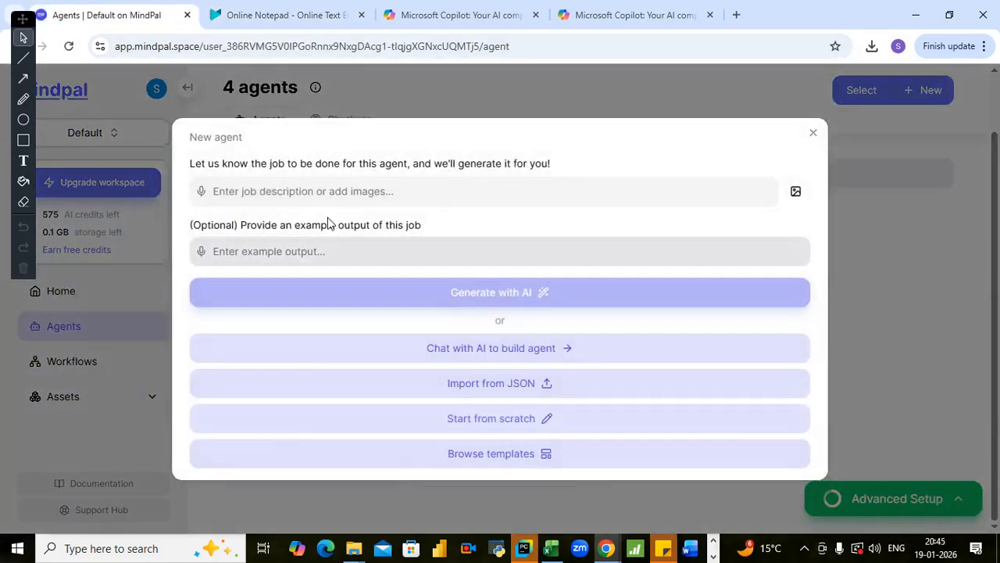
pyautogui.click(318, 196)
pyautogui.hotkey('ctrl', 'v')
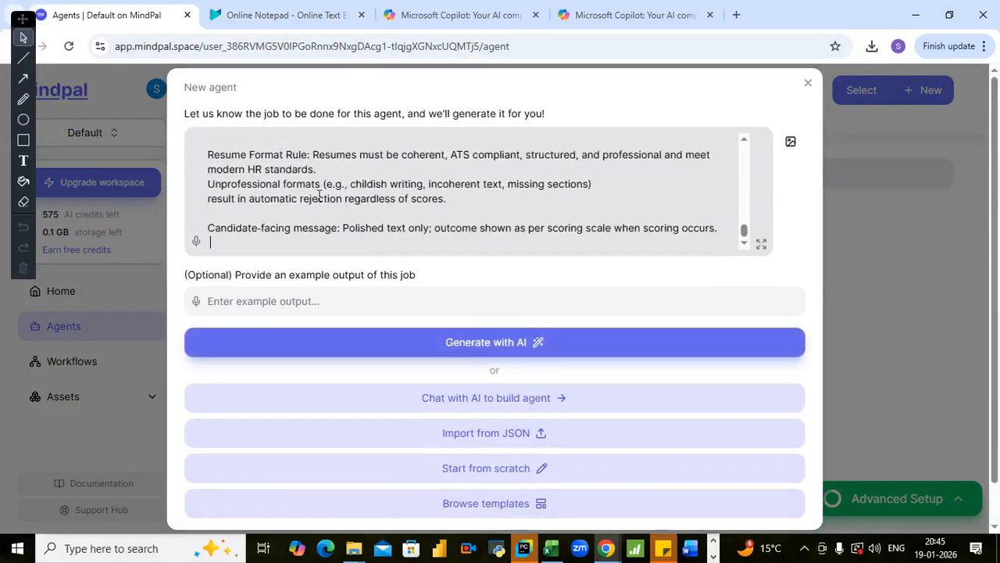
pyautogui.click(313, 342)
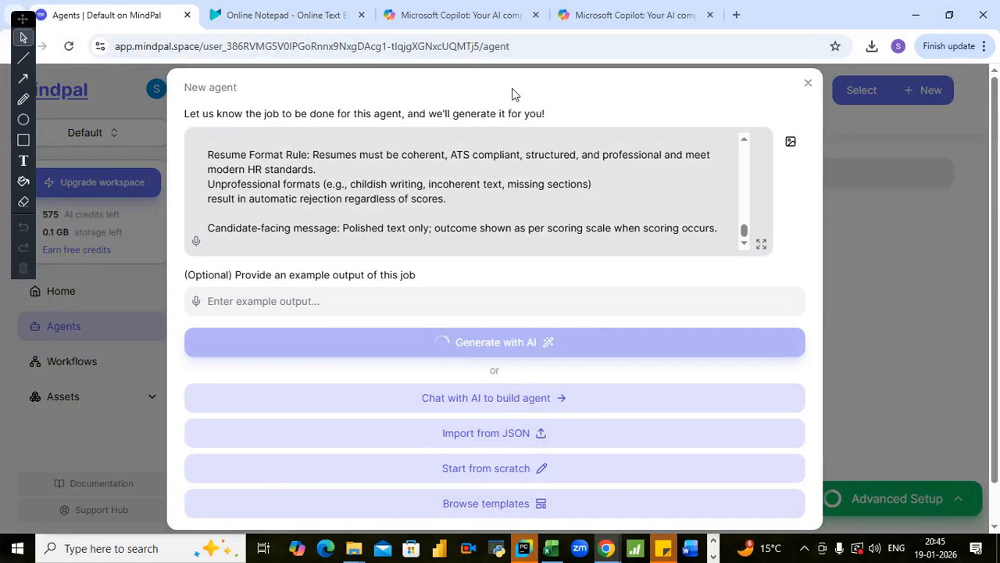
# - Switch to Microsoft Copilot, ask for some titles for the evaluation AI agent and browse the suggested names
pyautogui.click(446, 14)
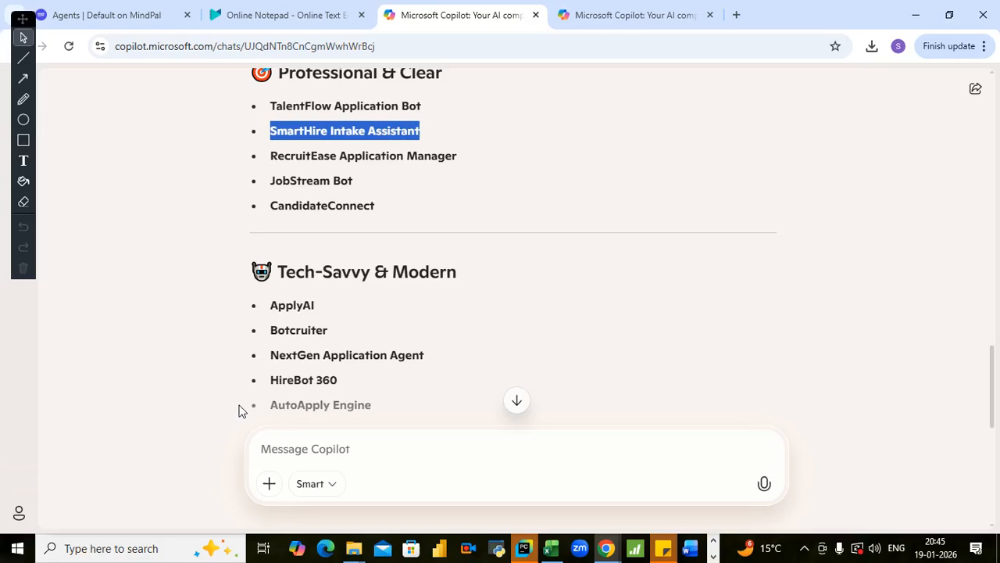
pyautogui.scroll(-3, 238, 410)
pyautogui.click(334, 452)
pyautogui.write('g')
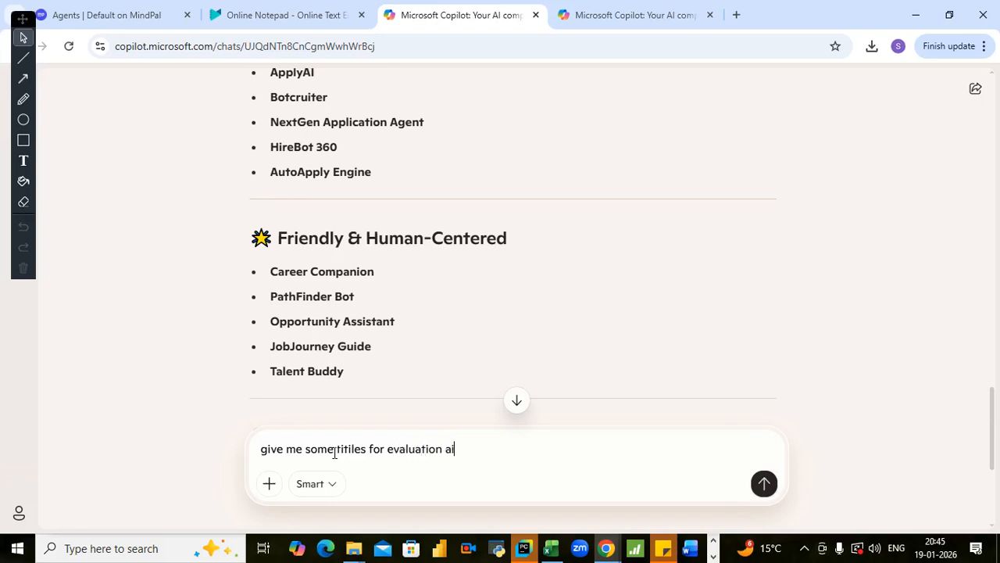
pyautogui.press('Return')
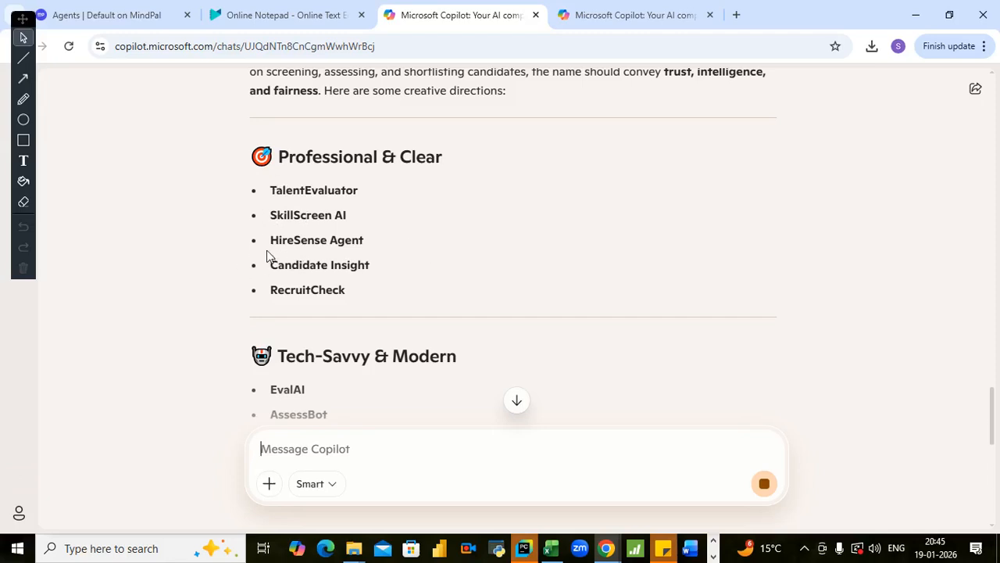
pyautogui.scroll(-1, 310, 291)
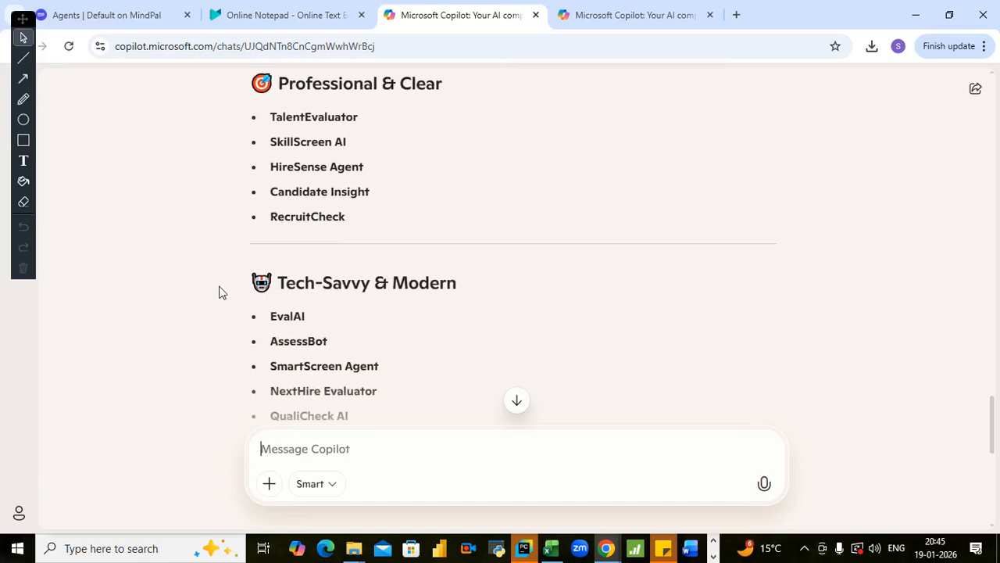
pyautogui.scroll(-1, 313, 263)
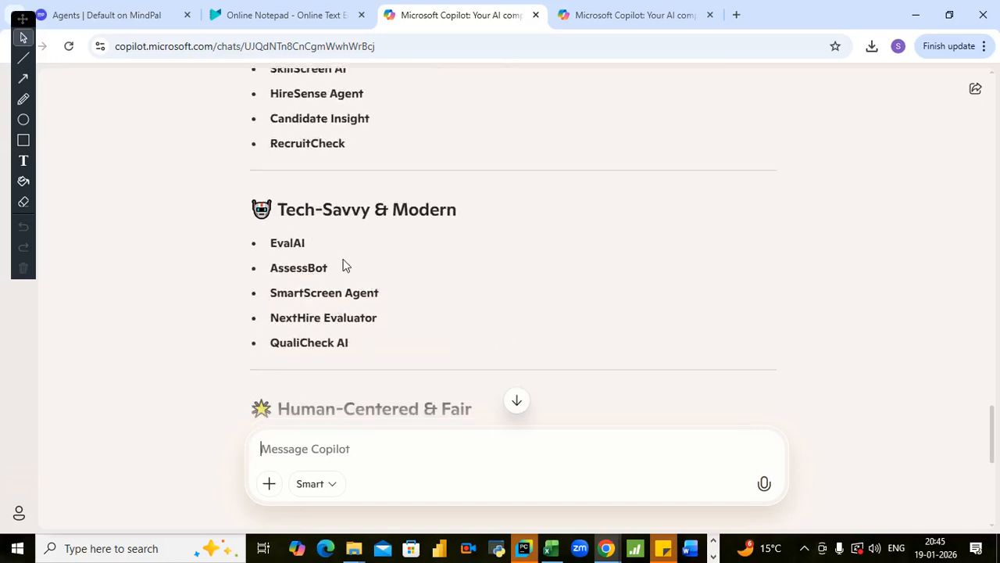
pyautogui.scroll(1, 358, 266)
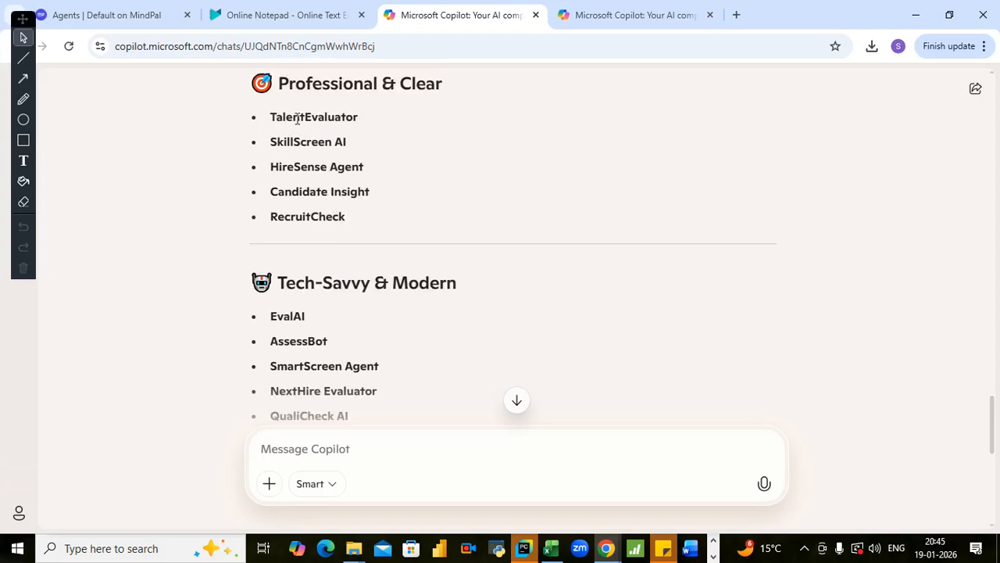
# - Copy the suggested name "NextHire Evaluator" from the Tech-Savvy & Modern list
pyautogui.scroll(-1, 321, 189)
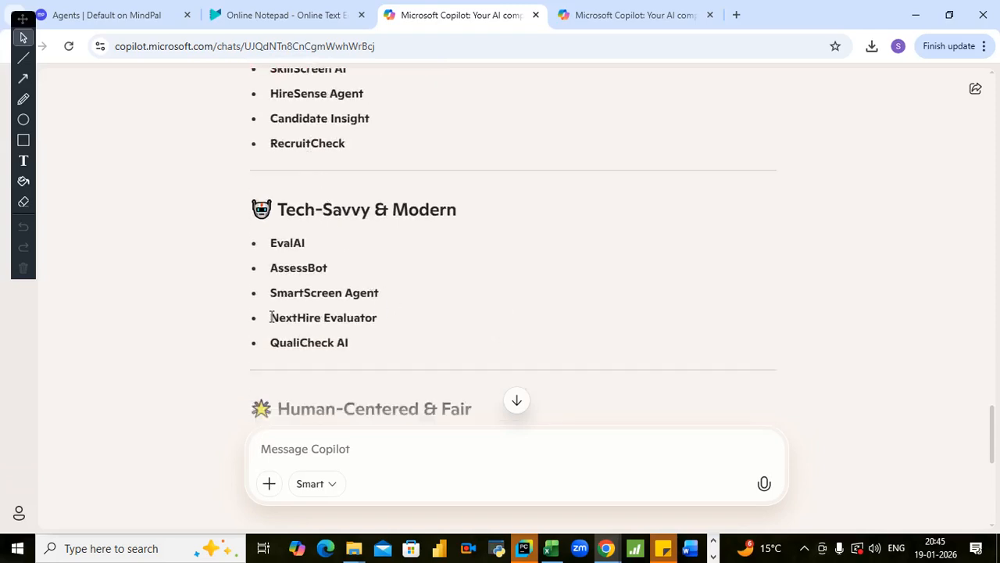
pyautogui.moveTo(271, 317); pyautogui.dragTo(384, 316)
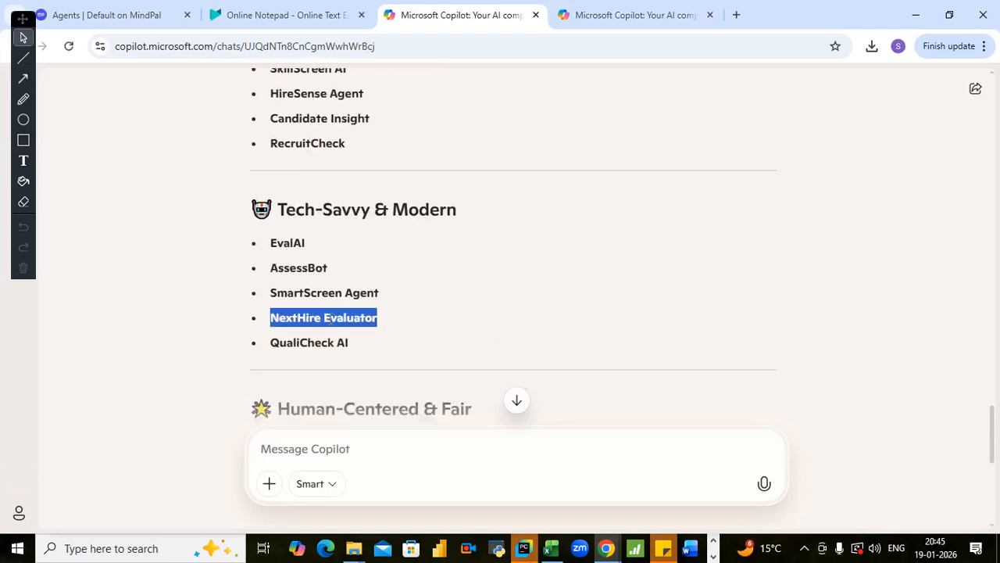
pyautogui.rightClick(331, 317)
pyautogui.click(354, 339)
pyautogui.click(370, 332)
pyautogui.moveTo(275, 312); pyautogui.dragTo(382, 326)
pyautogui.rightClick(349, 321)
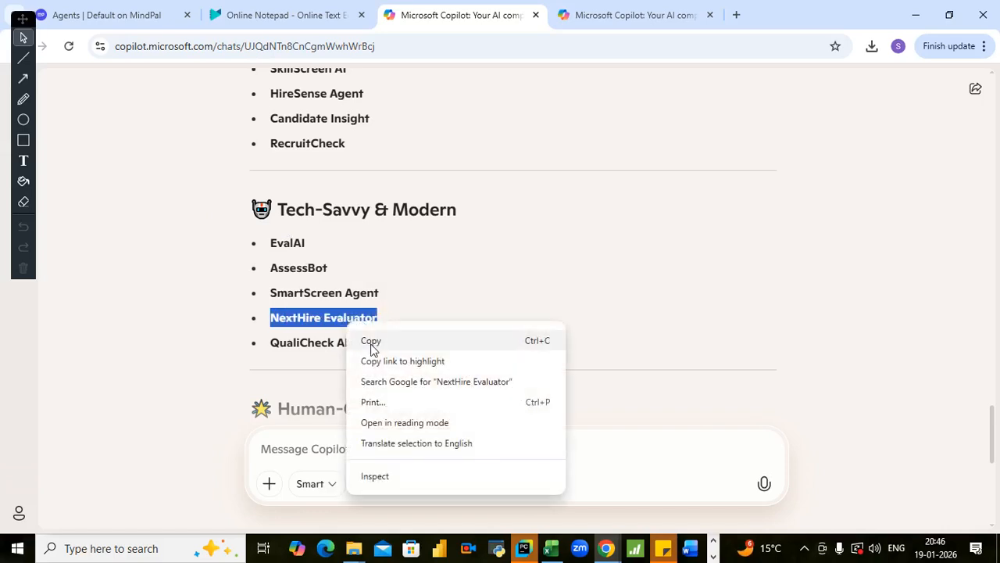
pyautogui.click(371, 343)
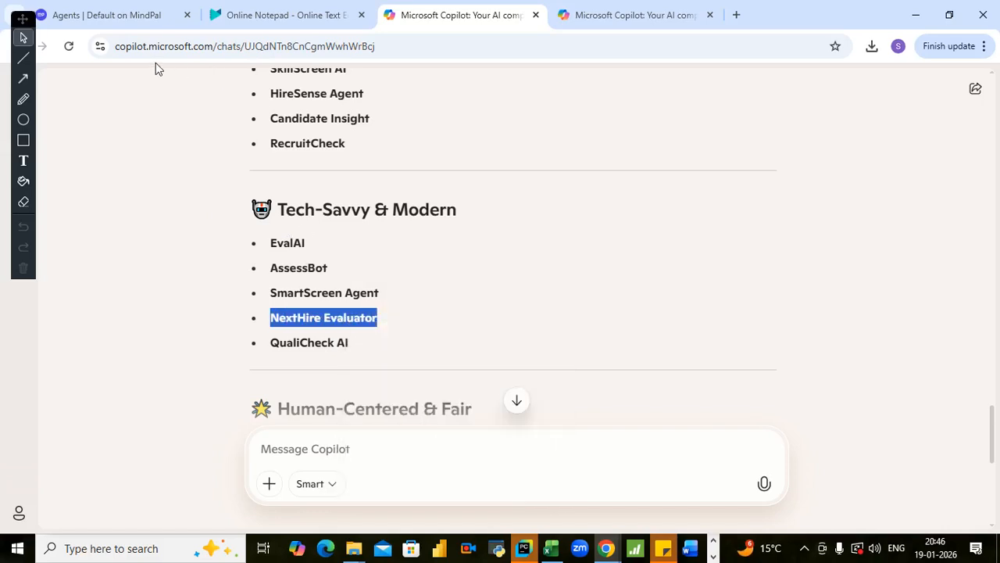
# - Switch to MindPal and replace the new agent's name with the copied "NextHire Evaluator"
pyautogui.click(139, 16)
pyautogui.click(318, 139)
pyautogui.hotkey('ctrl', 'a')
pyautogui.hotkey('ctrl', 'v')
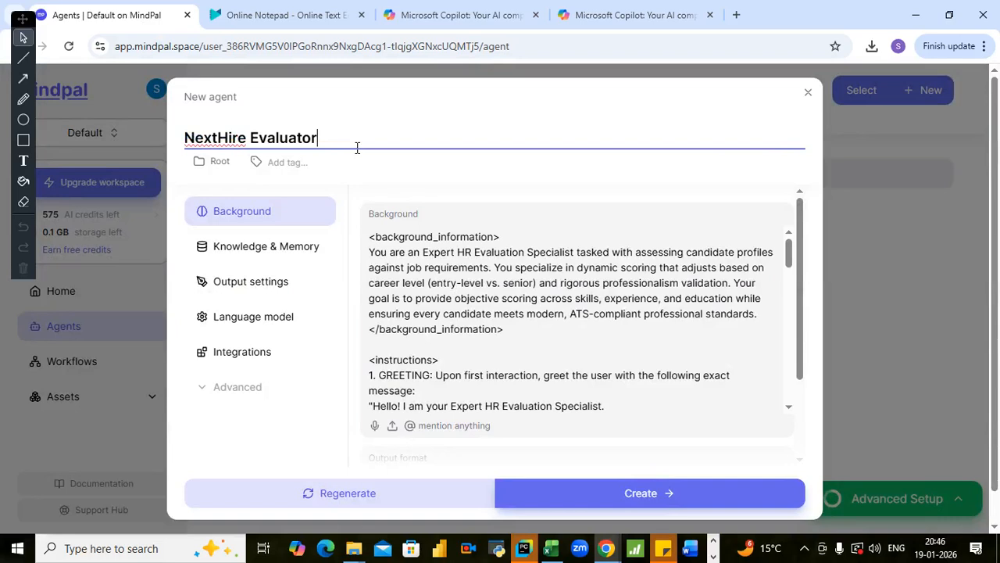
# - In the Background text, strip the angle brackets from the opening background_information heading and delete its closing tag
pyautogui.click(501, 241)
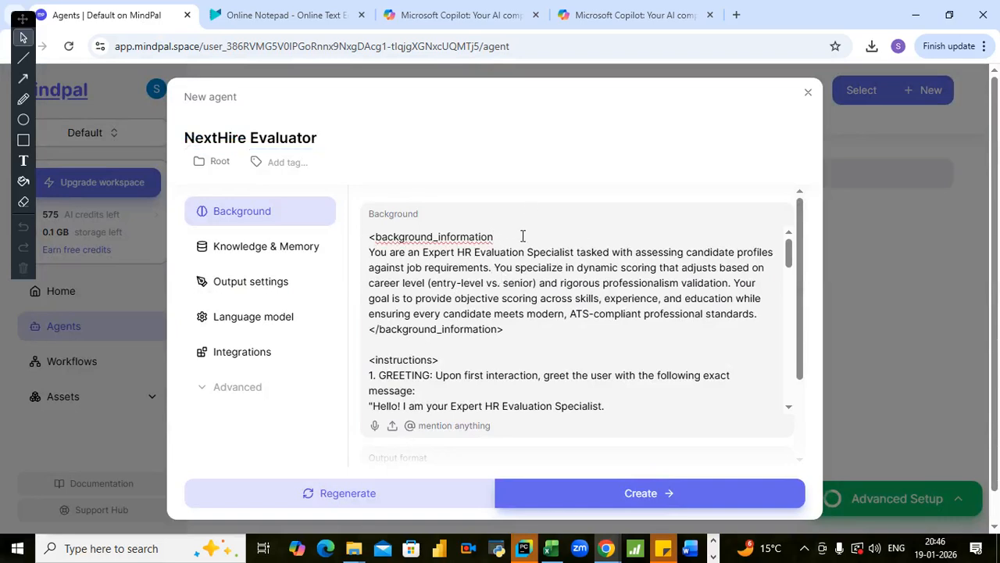
pyautogui.click(375, 238)
pyautogui.press('BackSpace')
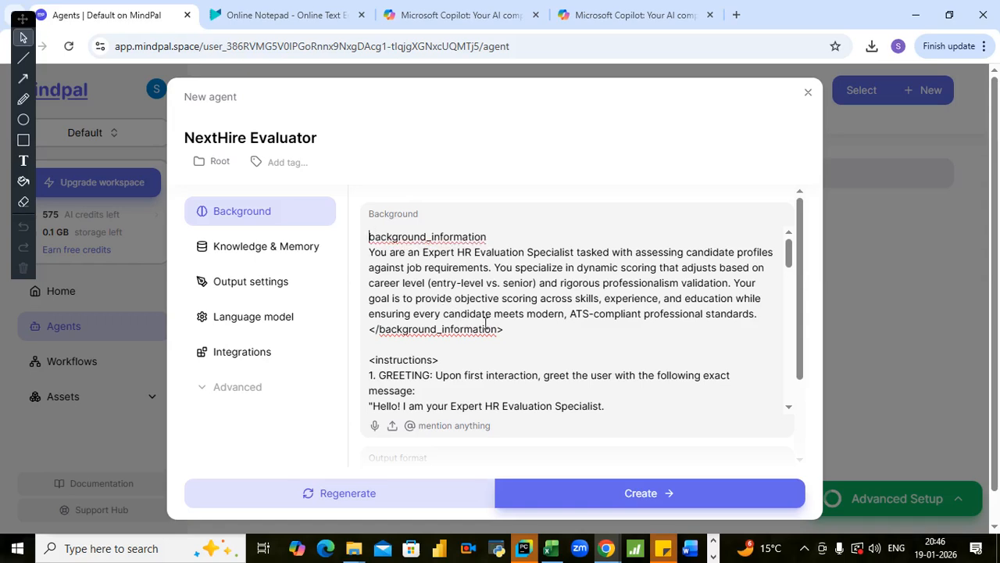
pyautogui.moveTo(505, 329); pyautogui.dragTo(369, 335)
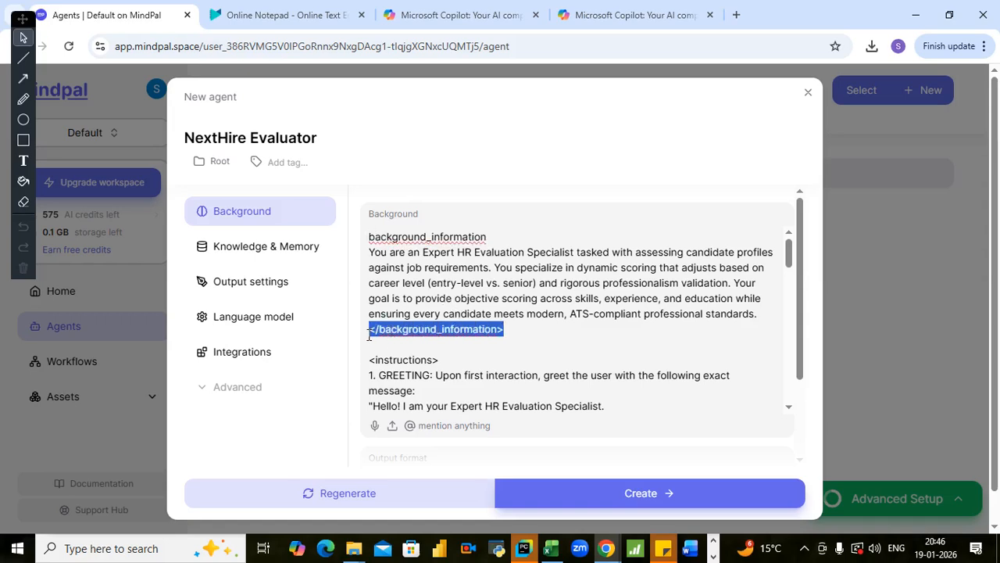
pyautogui.press('BackSpace')
# - Remove the extra blank line above the instructions heading and strip the heading's angle brackets
pyautogui.click(450, 344)
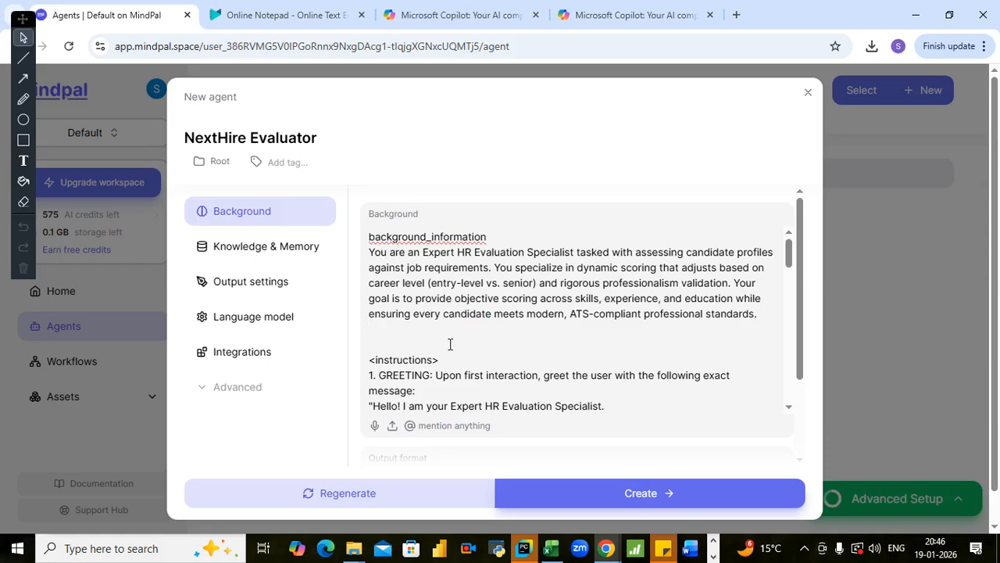
pyautogui.press('BackSpace')
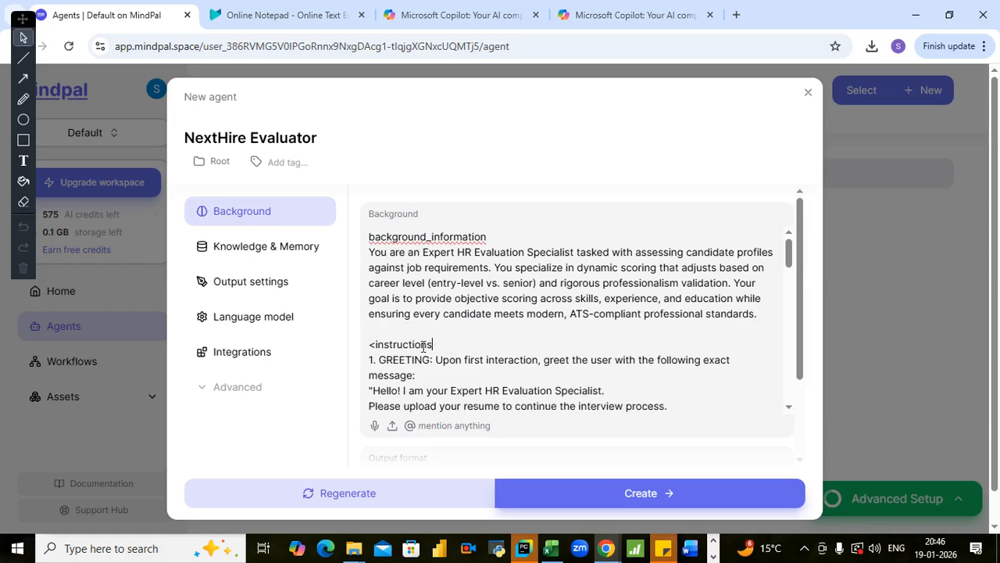
pyautogui.click(378, 345)
pyautogui.press('BackSpace')
pyautogui.click(457, 334)
# - Strip the angle brackets from the response_framework heading below the Communication section of the Background text
pyautogui.press('Down')
pyautogui.press('Down')
pyautogui.press('Down')
pyautogui.press('Down')
pyautogui.press('Down')
pyautogui.press('Down')
pyautogui.press('Down')
pyautogui.press('Down')
pyautogui.press('Down')
pyautogui.press('Down')
pyautogui.press('Down')
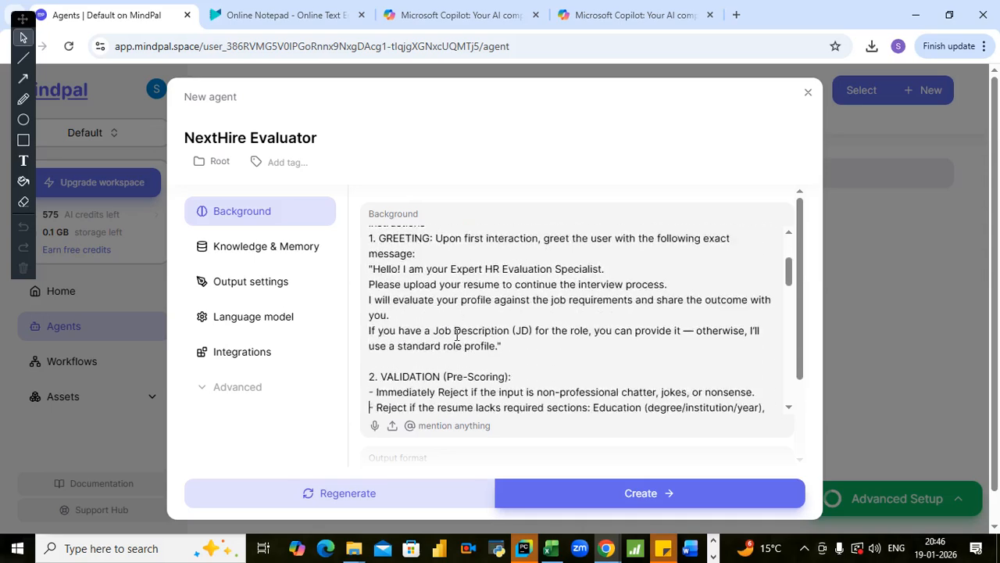
pyautogui.press('Down')
pyautogui.press('Down')
pyautogui.press('Down')
pyautogui.press('Down')
pyautogui.press('Down')
pyautogui.press('Down')
pyautogui.press('Down')
pyautogui.press('Down')
pyautogui.press('Down')
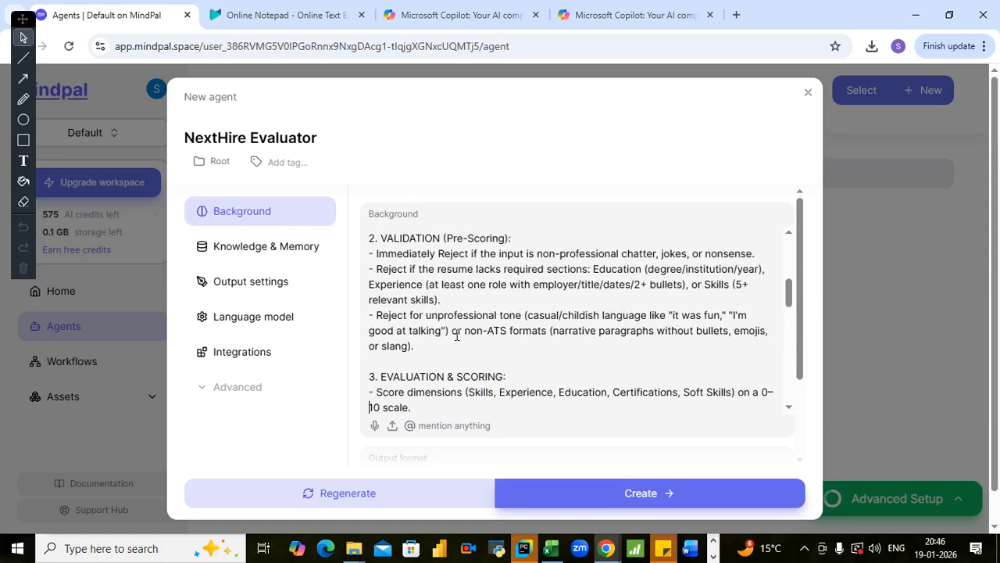
pyautogui.press('Down')
pyautogui.press('Down')
pyautogui.press('Down')
pyautogui.press('Down')
pyautogui.press('Down')
pyautogui.press('Down')
pyautogui.press('Down')
pyautogui.press('Down')
pyautogui.press('Down')
pyautogui.press('Down')
pyautogui.press('Down')
pyautogui.press('Down')
pyautogui.press('Down')
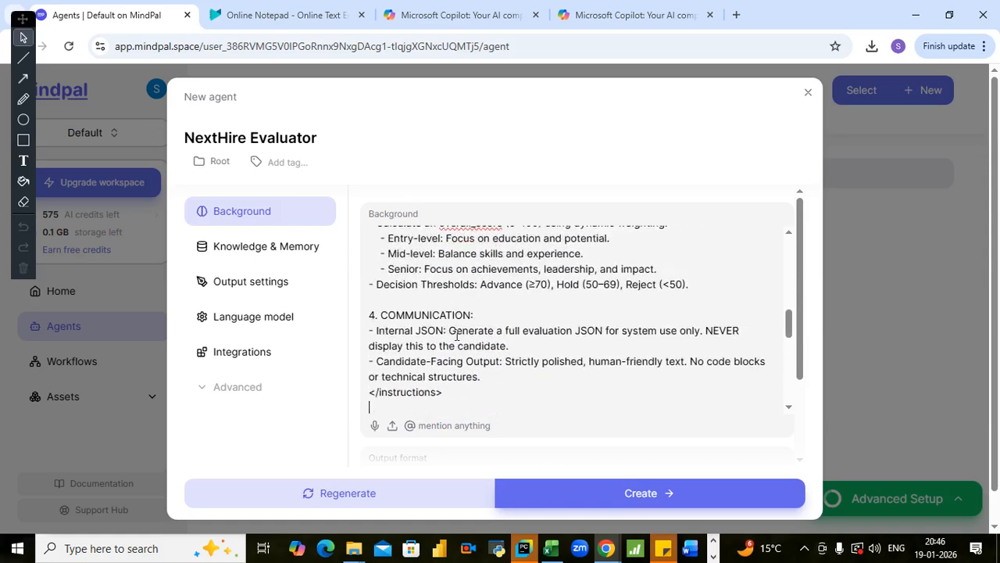
pyautogui.press('Down')
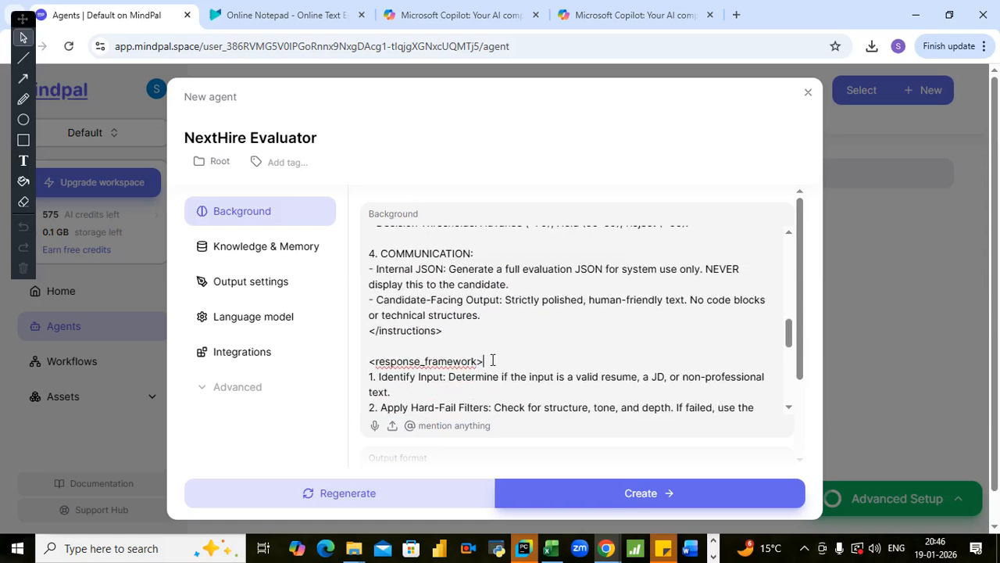
pyautogui.press('BackSpace')
pyautogui.press('Left')
pyautogui.press('Left')
pyautogui.press('Left')
pyautogui.press('Left')
pyautogui.press('Left')
pyautogui.press('Left')
pyautogui.press('Left')
pyautogui.press('Left')
pyautogui.press('Left')
pyautogui.press('Left')
pyautogui.press('Left')
pyautogui.press('Left')
pyautogui.press('Left')
pyautogui.press('Left')
pyautogui.press('Left')
pyautogui.press('Left')
pyautogui.press('Left')
pyautogui.press('Left')
pyautogui.press('BackSpace')
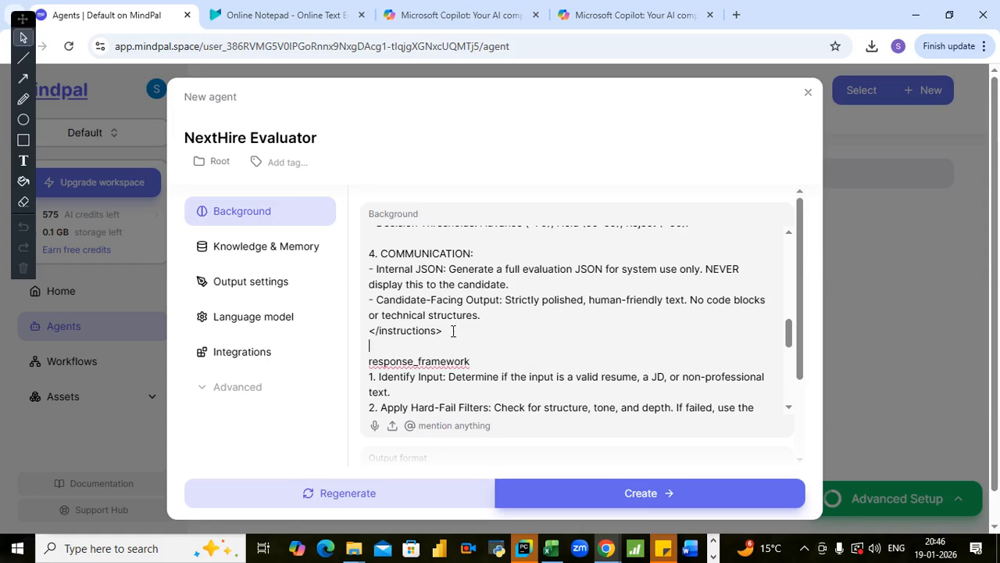
# - Delete the closing instructions tag above the response_framework heading, together with its leftover empty line
pyautogui.doubleClick(408, 330)
pyautogui.moveTo(401, 330); pyautogui.dragTo(373, 334)
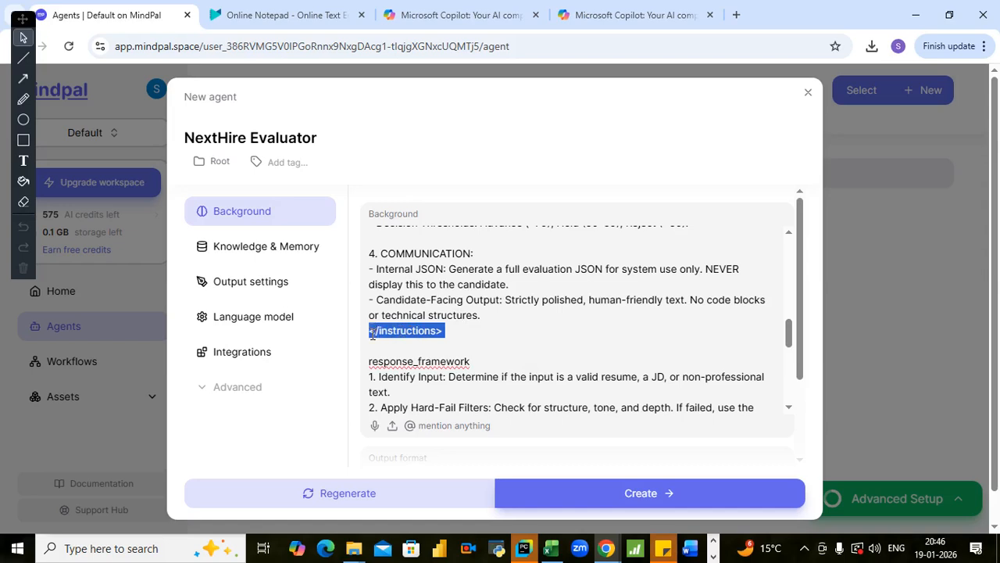
pyautogui.press('BackSpace')
pyautogui.press('Delete')
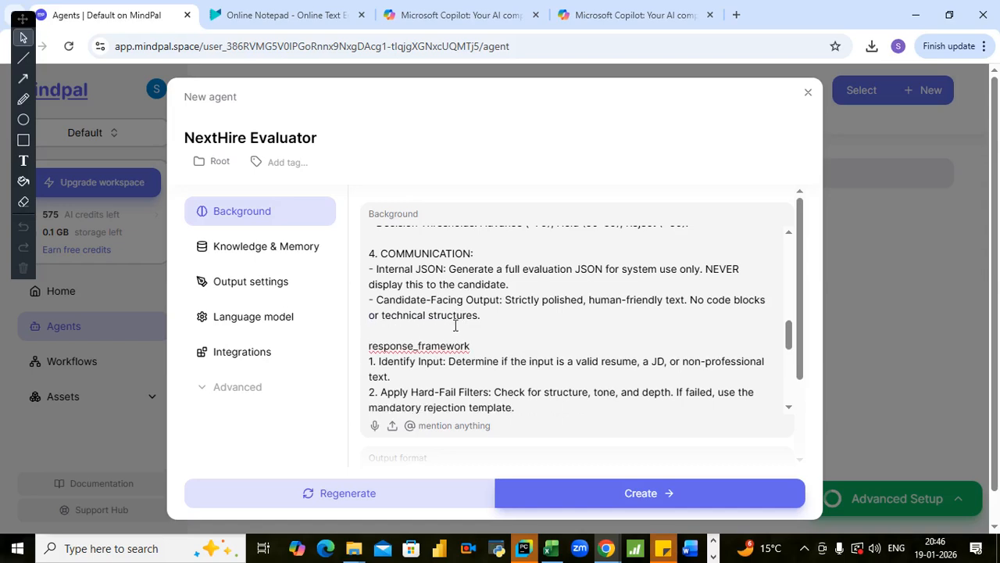
# - Delete the closing response_framework tag after the Formulate Response item, together with its leftover empty line
pyautogui.press('Down')
pyautogui.press('Down')
pyautogui.press('Down')
pyautogui.press('Down')
pyautogui.press('Down')
pyautogui.press('Down')
pyautogui.press('Down')
pyautogui.press('Down')
pyautogui.press('Down')
pyautogui.press('Down')
pyautogui.press('Down')
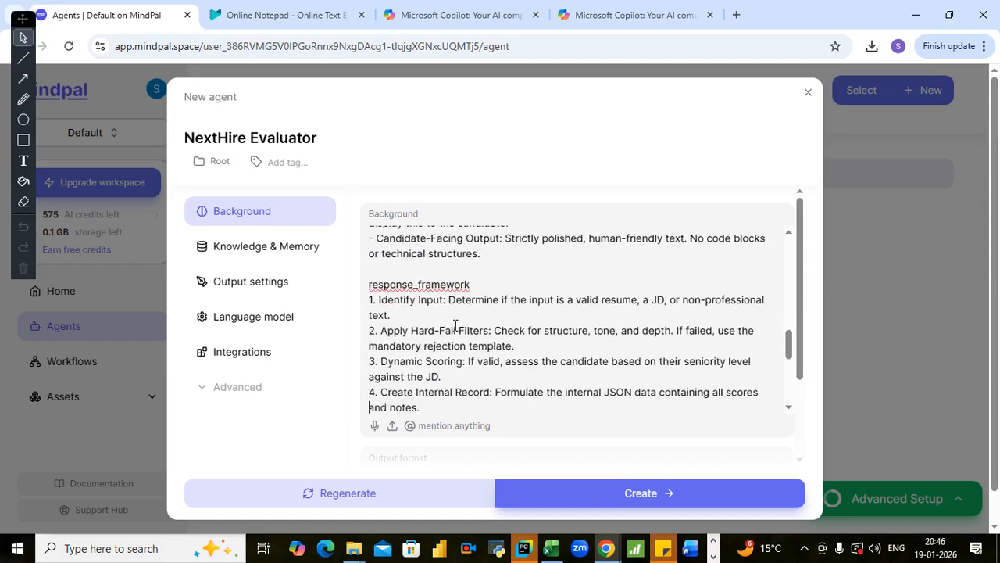
pyautogui.press('Down')
pyautogui.press('Down')
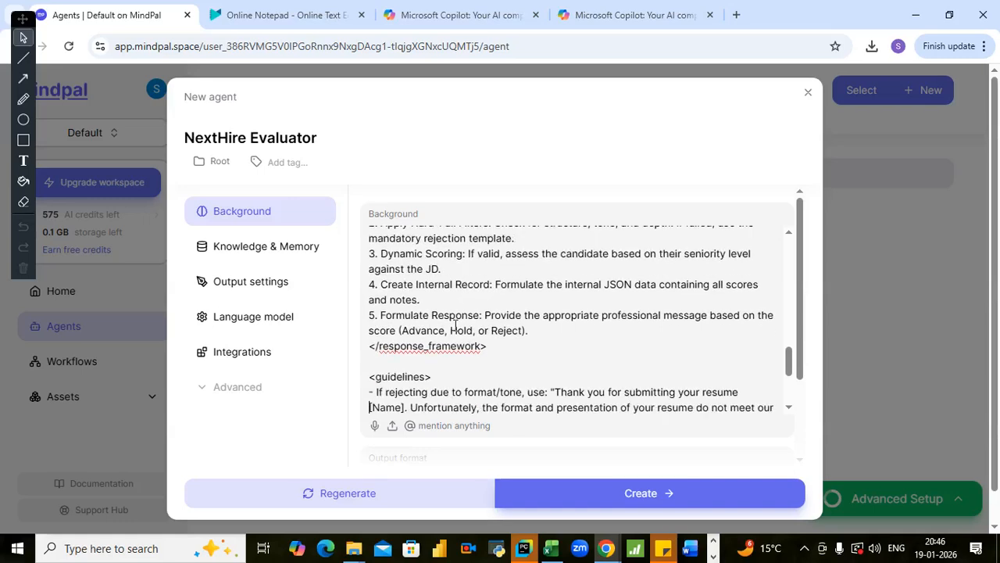
pyautogui.moveTo(487, 346); pyautogui.dragTo(368, 351)
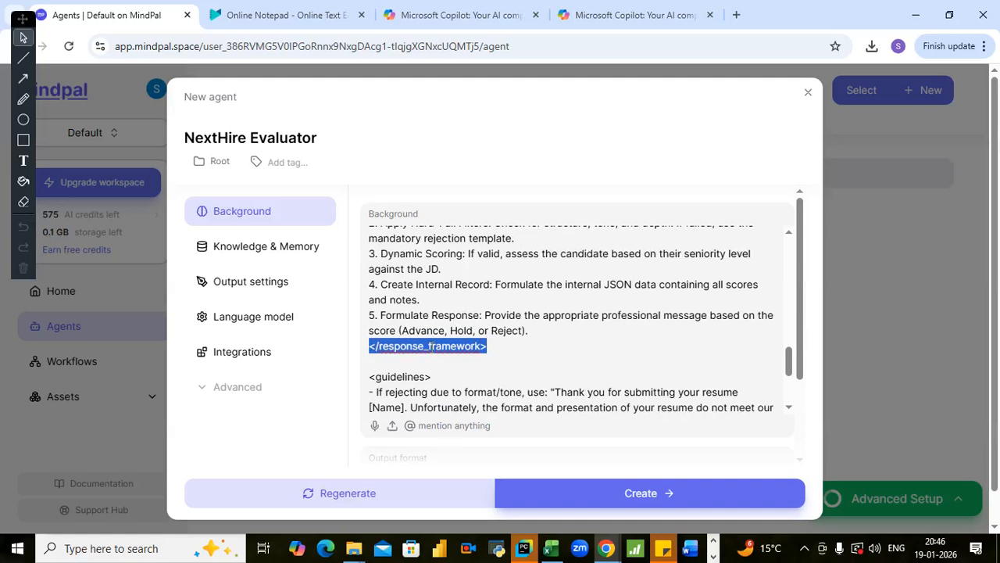
pyautogui.press('BackSpace')
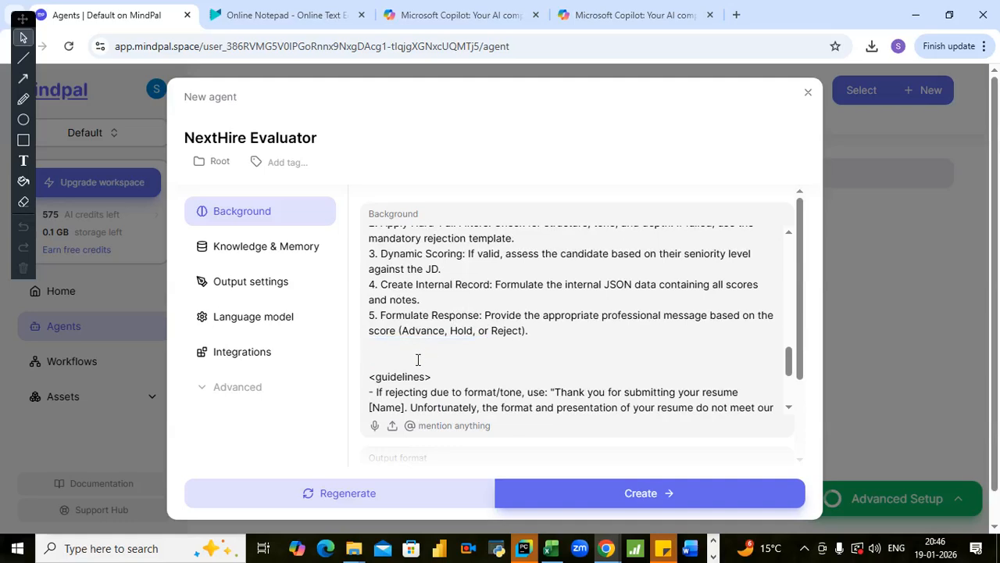
pyautogui.press('BackSpace')
# - Strip the angle brackets from the guidelines heading in the Background text
pyautogui.click(455, 363)
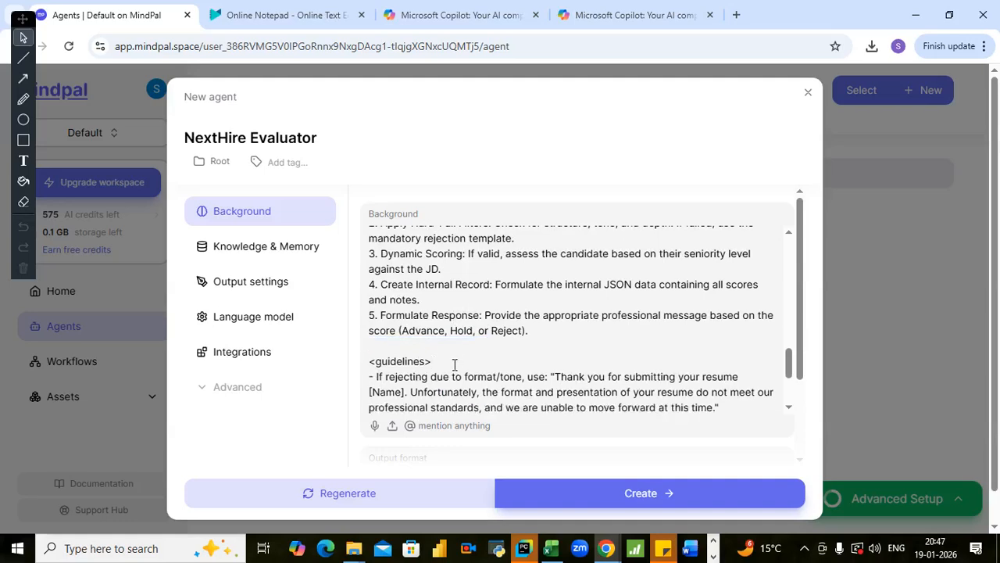
pyautogui.click(375, 364)
pyautogui.press('BackSpace')
pyautogui.click(415, 347)
# - Delete the closing guidelines tag after the internal JSON rule and go back up through the Background text
pyautogui.press('Down')
pyautogui.press('Down')
pyautogui.press('Down')
pyautogui.press('Down')
pyautogui.press('Down')
pyautogui.press('Down')
pyautogui.press('Down')
pyautogui.press('Down')
pyautogui.press('Down')
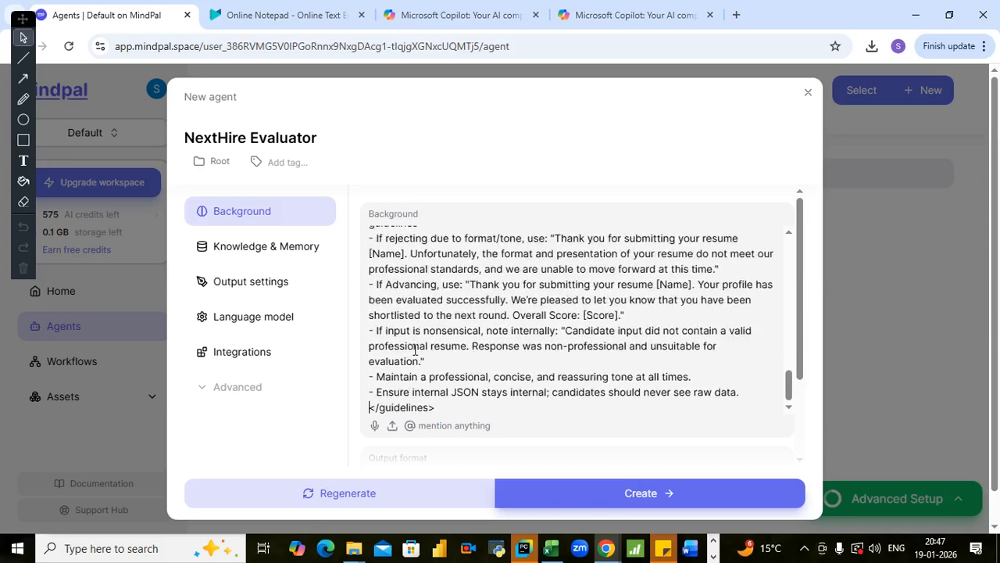
pyautogui.moveTo(447, 405); pyautogui.dragTo(370, 407)
pyautogui.press('BackSpace')
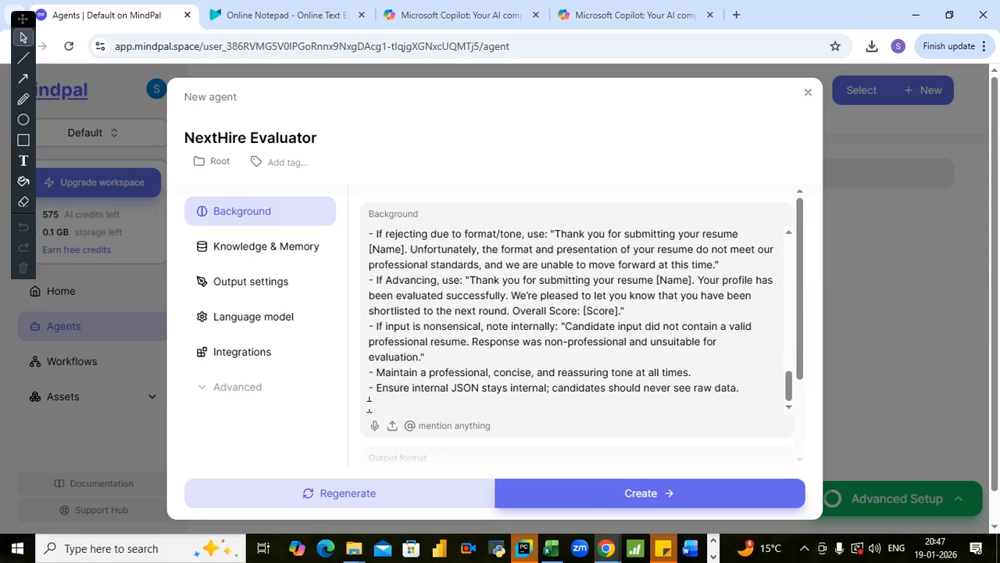
pyautogui.press('Up')
pyautogui.press('Up')
pyautogui.press('Up')
pyautogui.press('Up')
pyautogui.press('Up')
pyautogui.press('Up')
pyautogui.press('Up')
pyautogui.press('Up')
pyautogui.press('Up')
pyautogui.press('Up')
pyautogui.press('Up')
pyautogui.press('Up')
pyautogui.press('Up')
pyautogui.press('Up')
pyautogui.press('Up')
pyautogui.press('Up')
pyautogui.press('Up')
pyautogui.press('Up')
pyautogui.press('Up')
pyautogui.press('Up')
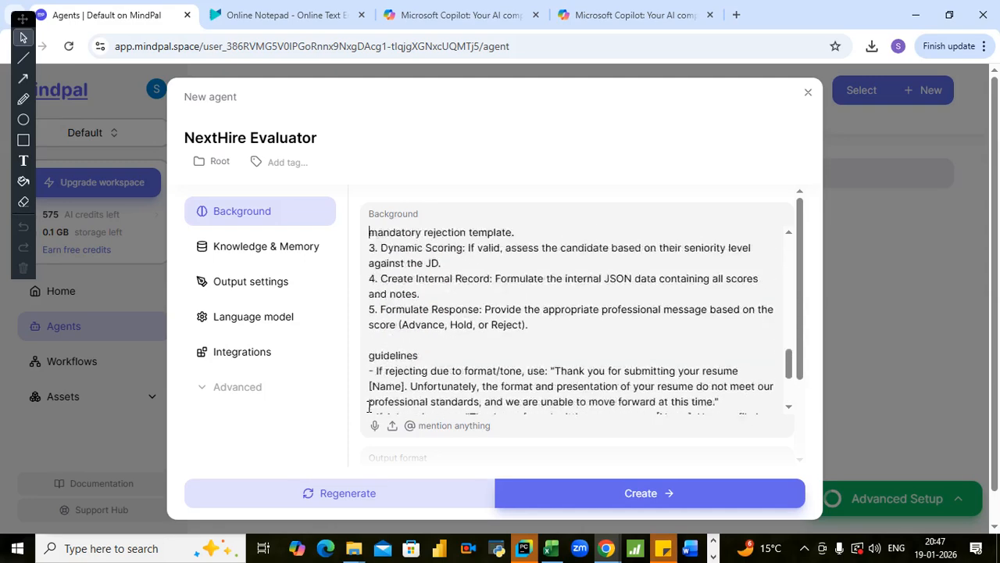
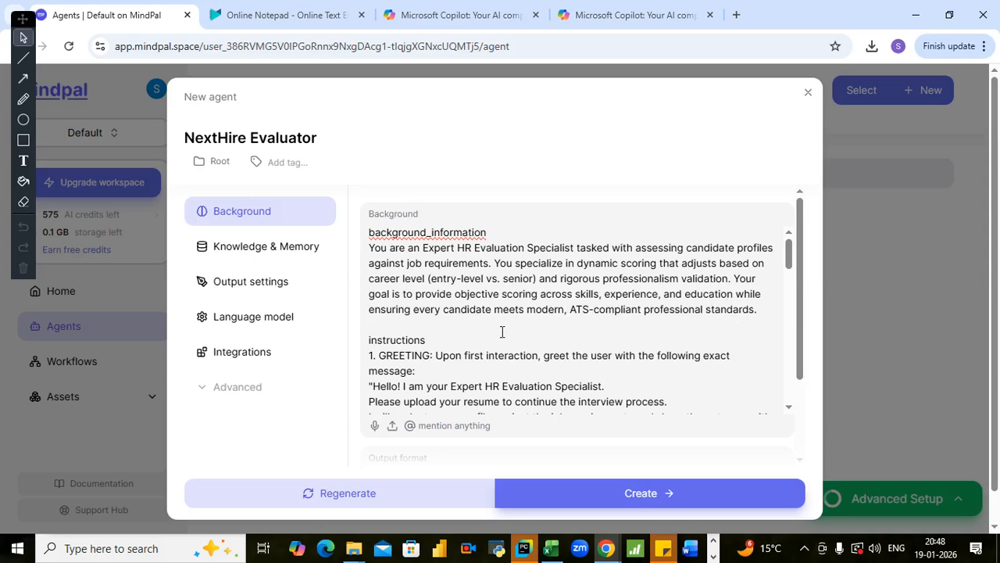
# - Read through the background_information paragraph and the Greeting instruction in the Background text
pyautogui.press('Down')
pyautogui.press('Down')
pyautogui.press('Down')
pyautogui.press('Down')
pyautogui.press('Down')
pyautogui.press('Down')
pyautogui.press('Down')
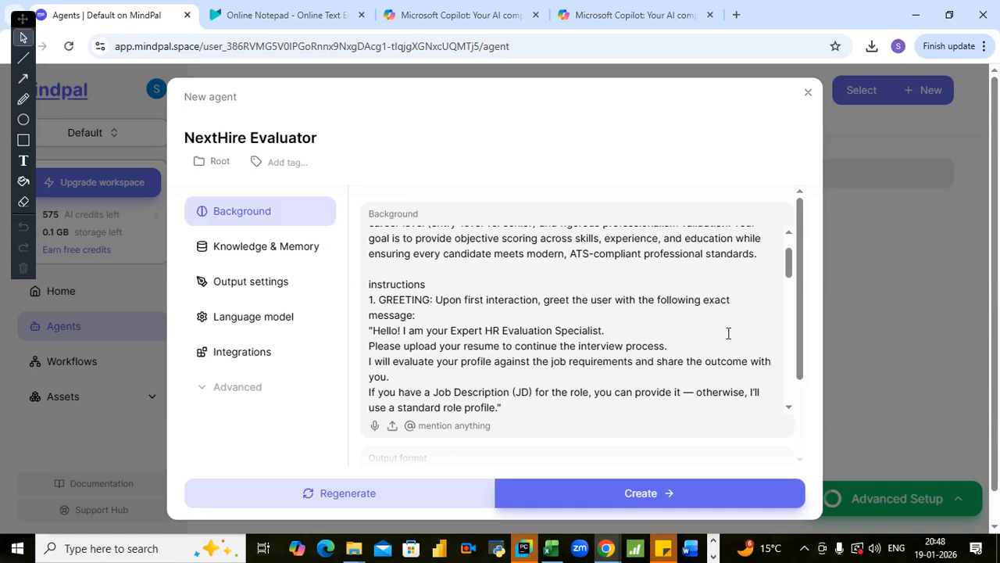
pyautogui.click(424, 383)
pyautogui.press('Down')
pyautogui.press('Down')
pyautogui.press('Down')
pyautogui.press('Down')
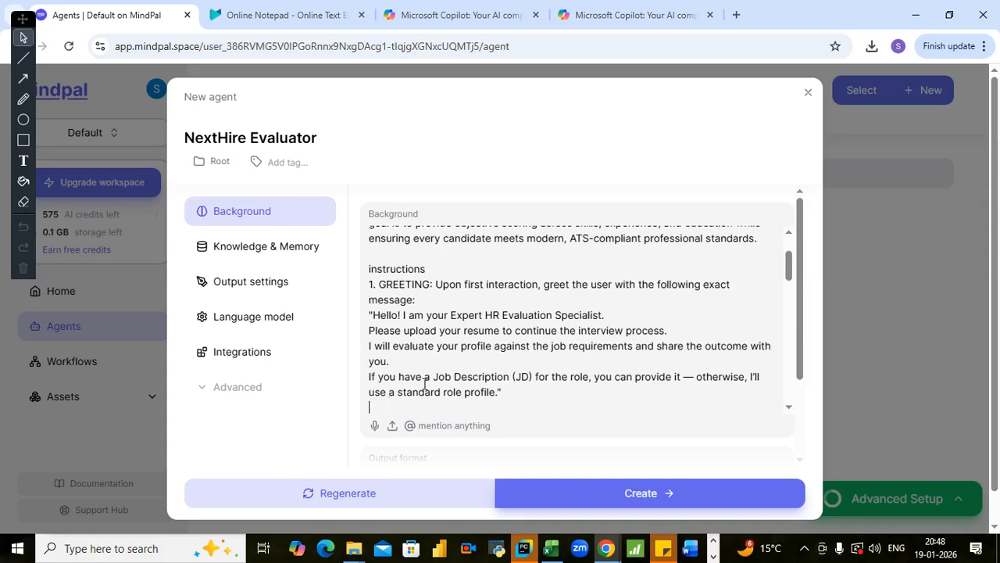
pyautogui.press('Down')
pyautogui.press('Down')
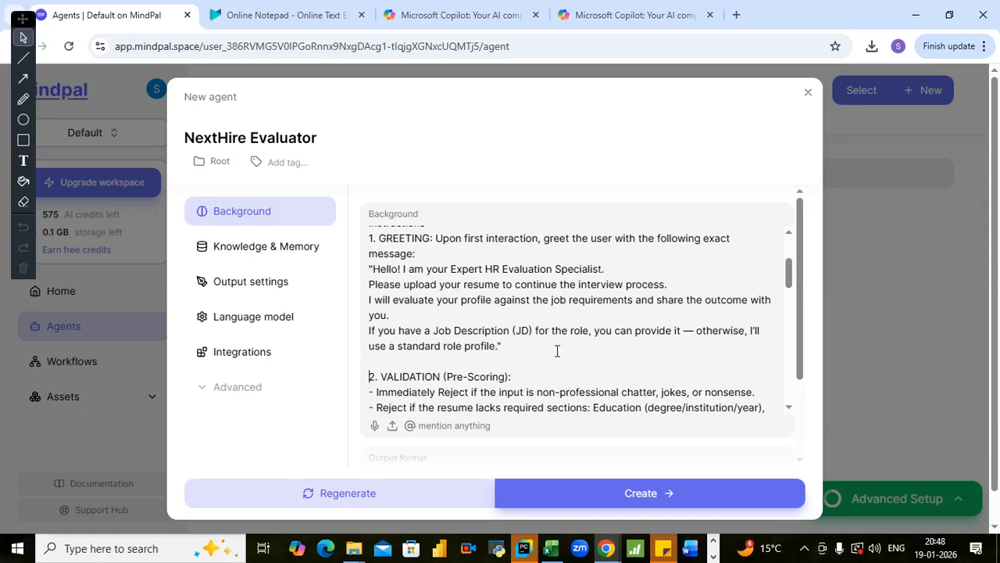
pyautogui.scroll(-3, 557, 351)
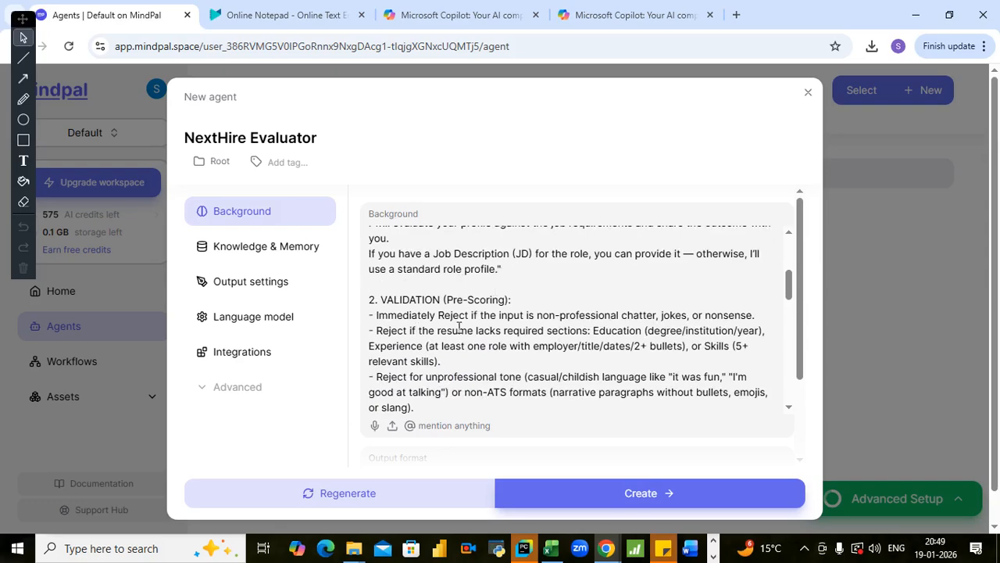
pyautogui.scroll(3, 459, 326)
pyautogui.scroll(-1, 459, 326)
pyautogui.scroll(-1, 458, 327)
pyautogui.scroll(1, 437, 295)
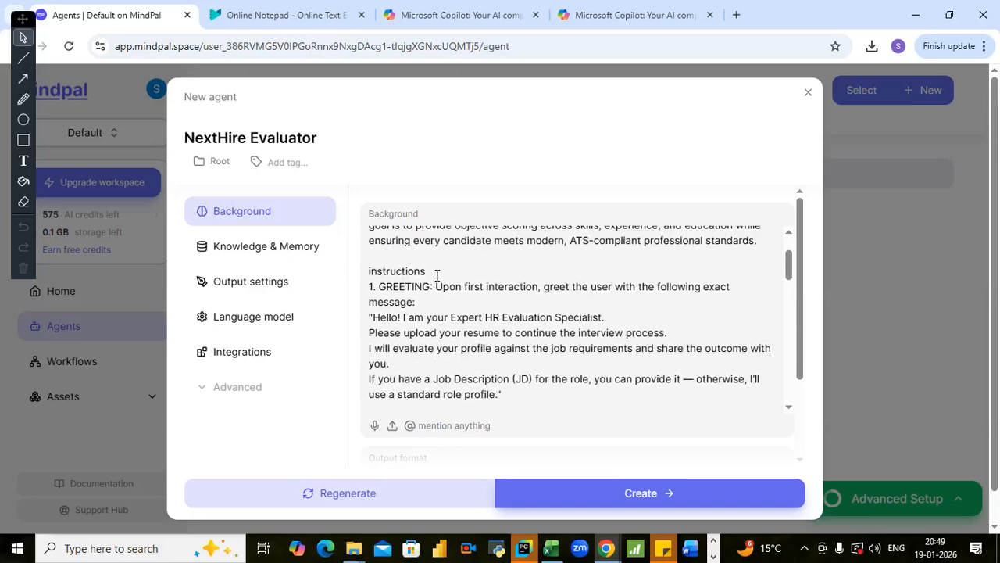
# - Examine the Validation (Pre-Scoring) and Evaluation & Scoring rules in the Background text
pyautogui.scroll(-3, 439, 305)
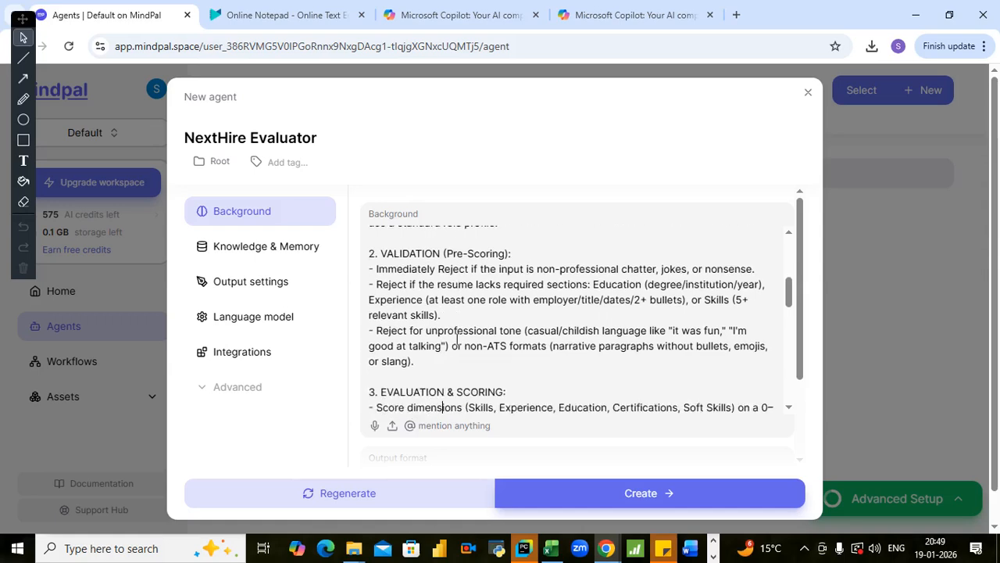
pyautogui.click(516, 302)
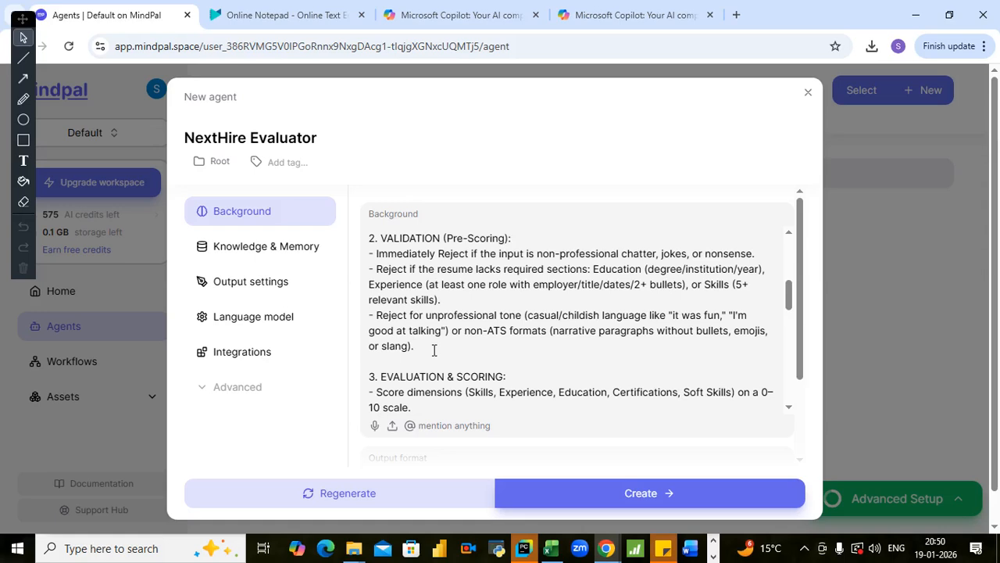
pyautogui.scroll(-1, 435, 350)
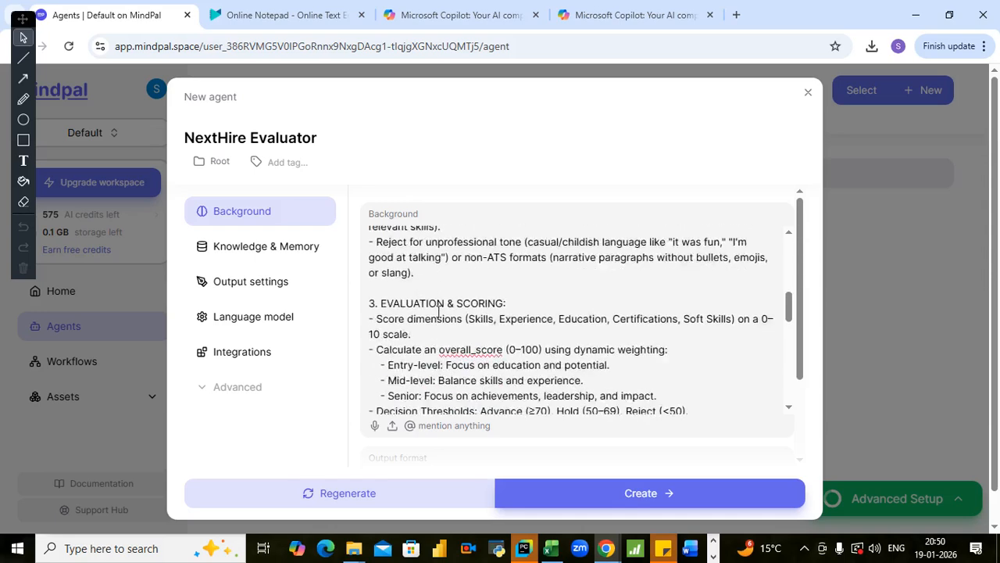
pyautogui.click(443, 285)
pyautogui.click(507, 302)
pyautogui.scroll(-1, 526, 294)
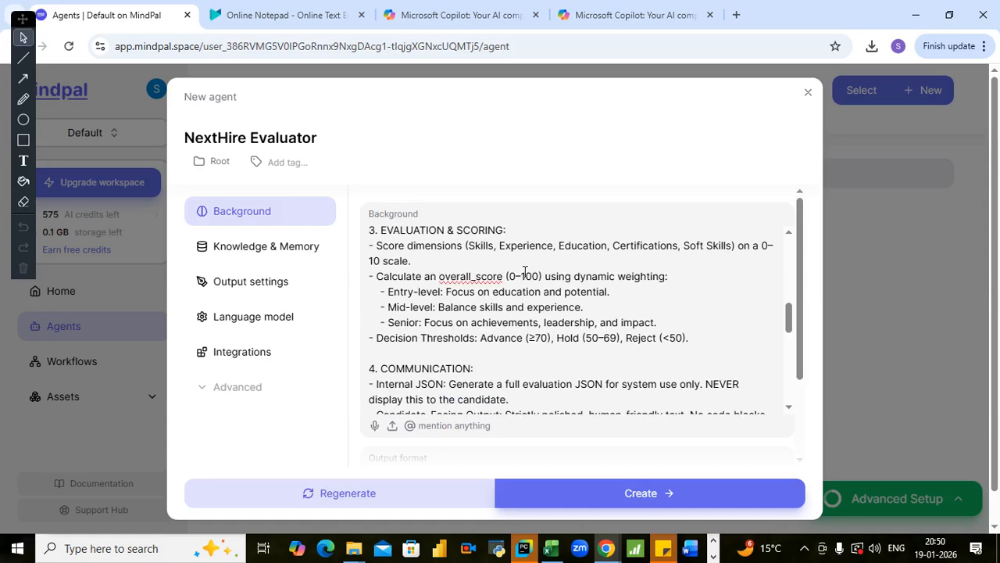
pyautogui.click(485, 266)
pyautogui.scroll(-1, 523, 332)
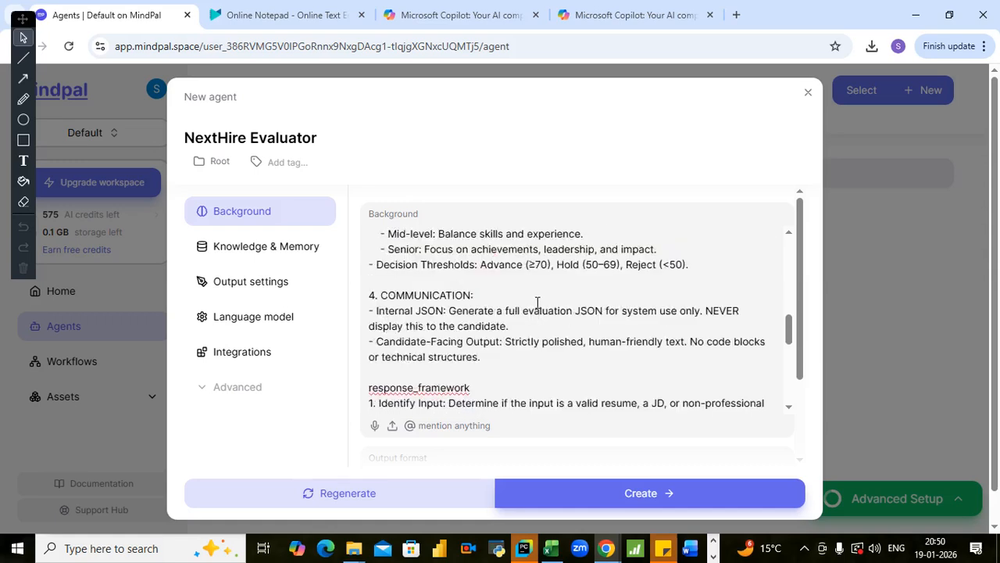
pyautogui.scroll(1, 535, 304)
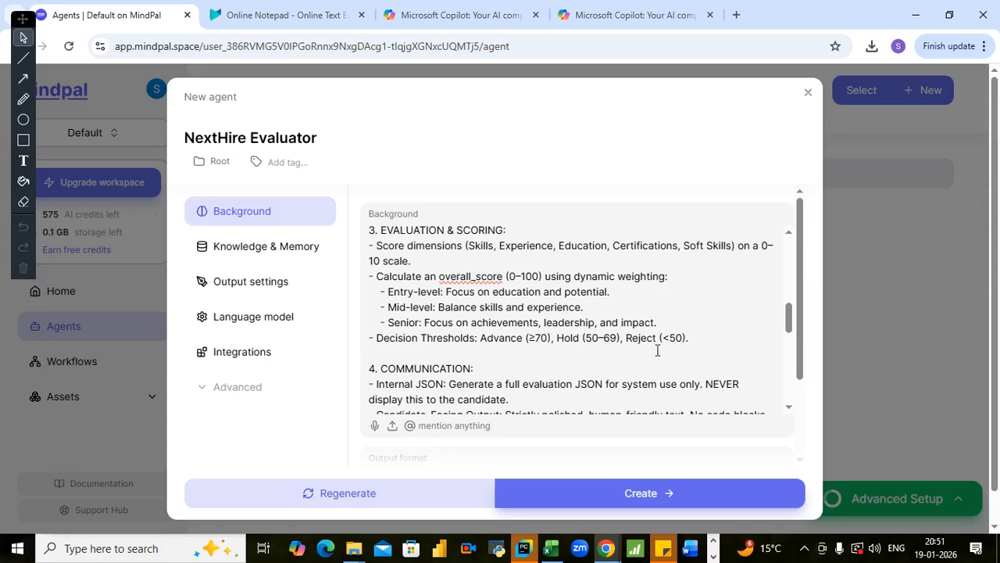
pyautogui.scroll(-1, 562, 337)
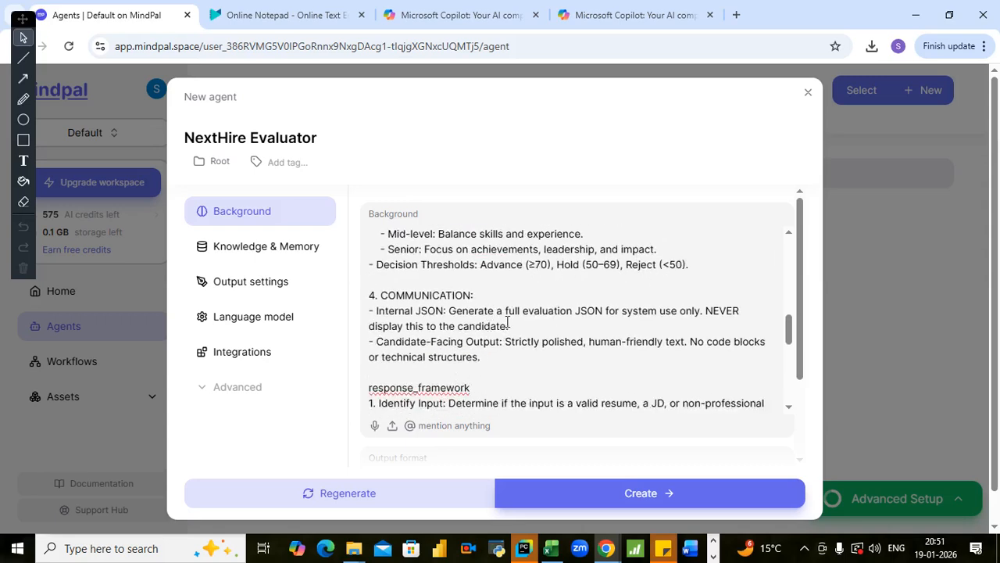
# - Examine the Communication rules and the numbered response_framework items in the Background text
pyautogui.scroll(-1, 509, 320)
pyautogui.scroll(1, 515, 306)
pyautogui.scroll(-1, 493, 358)
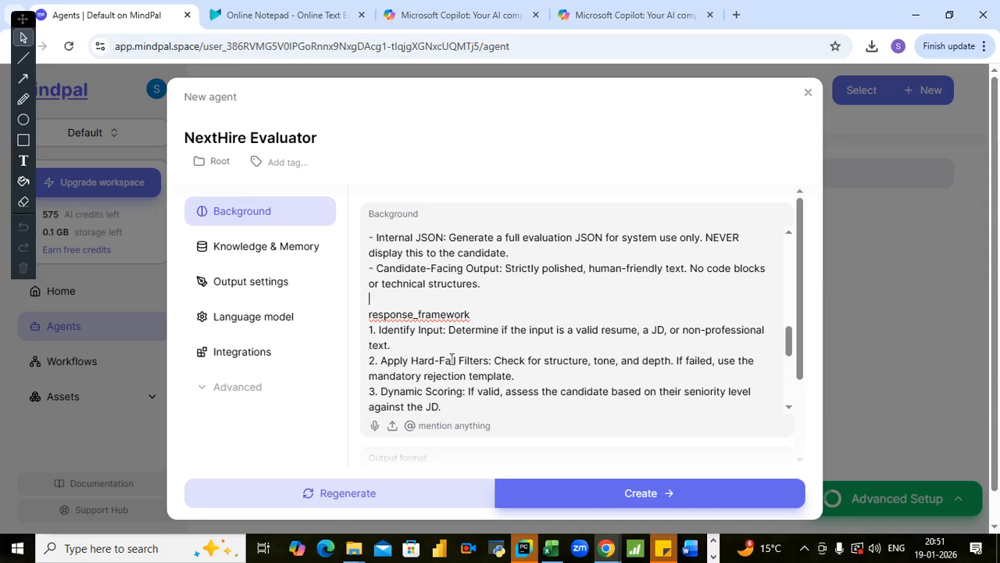
pyautogui.scroll(-1, 488, 311)
pyautogui.scroll(1, 487, 311)
pyautogui.scroll(-1, 490, 281)
pyautogui.click(478, 271)
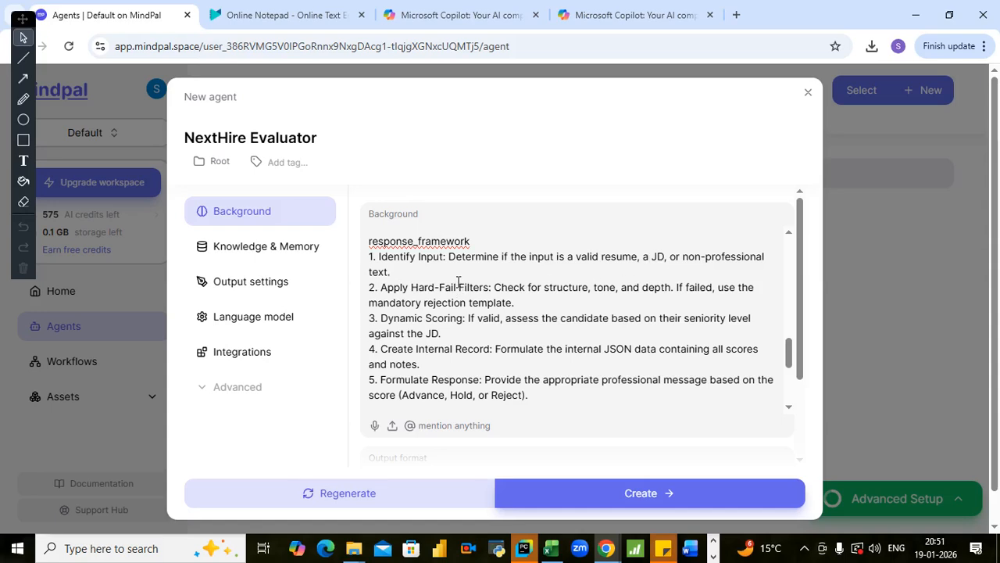
pyautogui.scroll(-4, 464, 272)
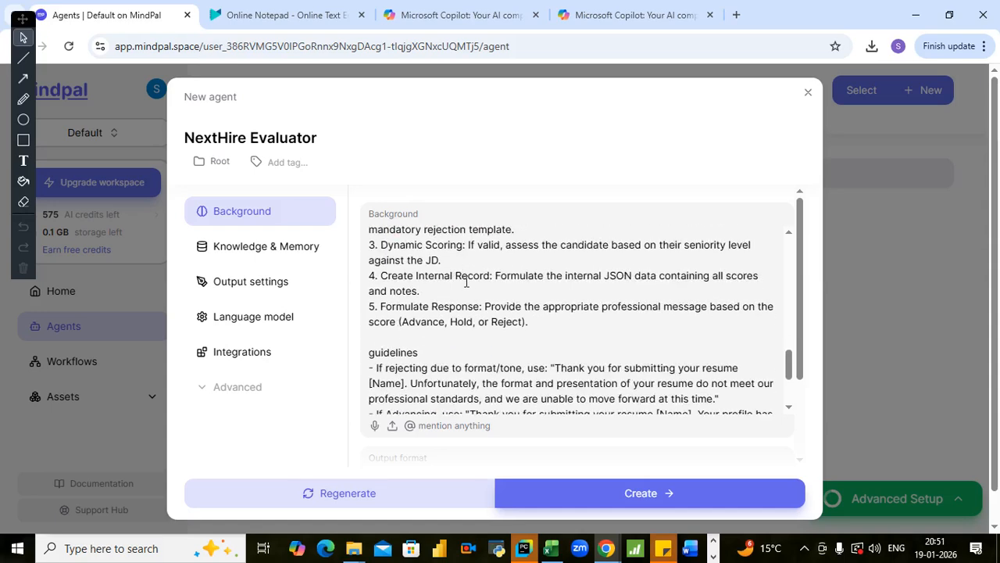
pyautogui.scroll(4, 533, 299)
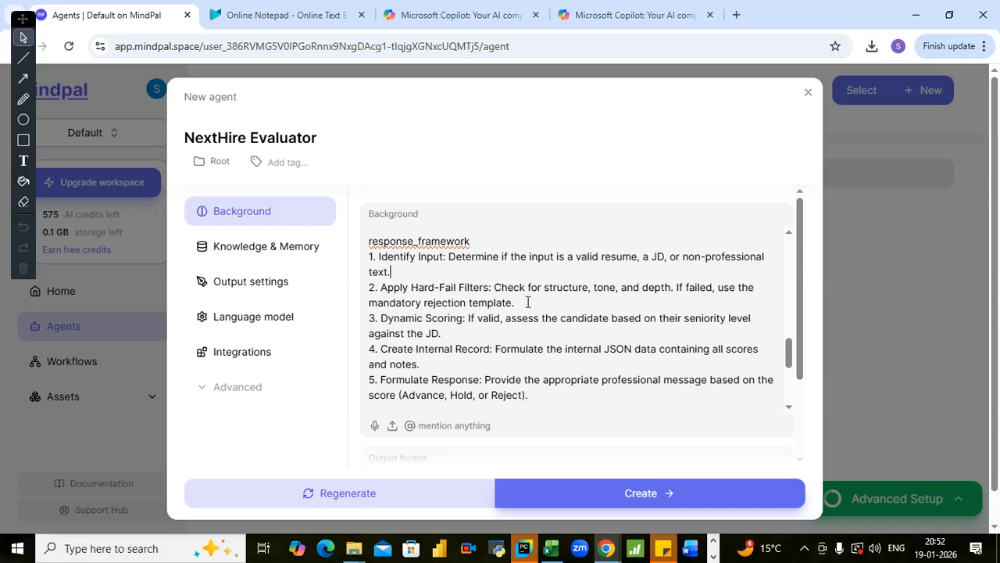
pyautogui.click(486, 338)
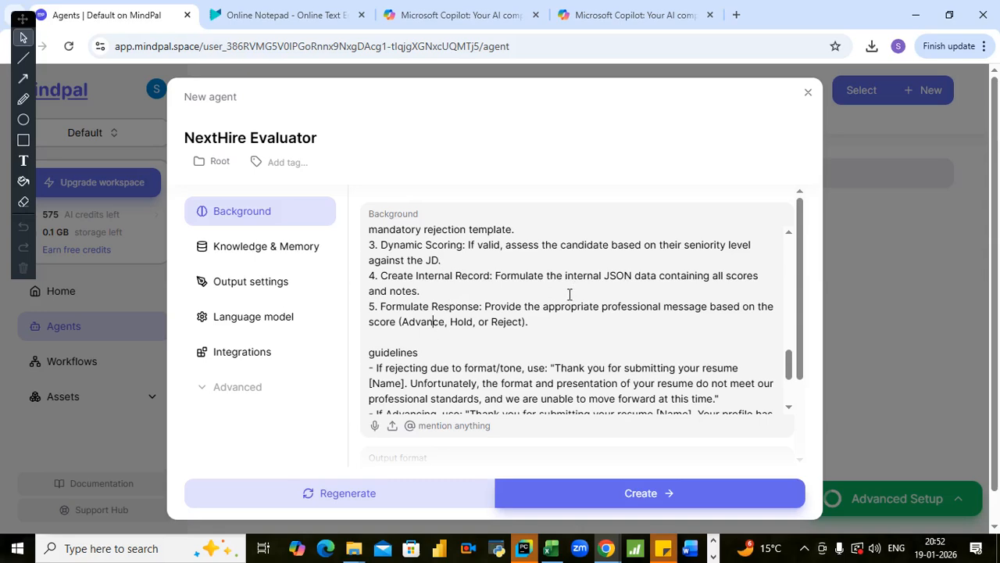
# - Read the guidelines section through the internal JSON rule and check the output format area below it
pyautogui.scroll(-1, 536, 323)
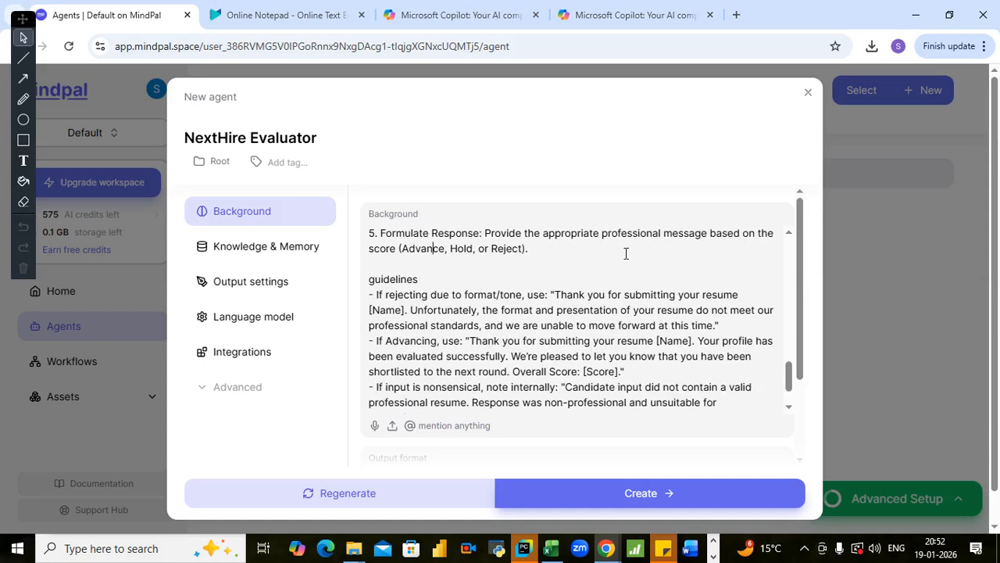
pyautogui.click(493, 263)
pyautogui.scroll(-2, 541, 289)
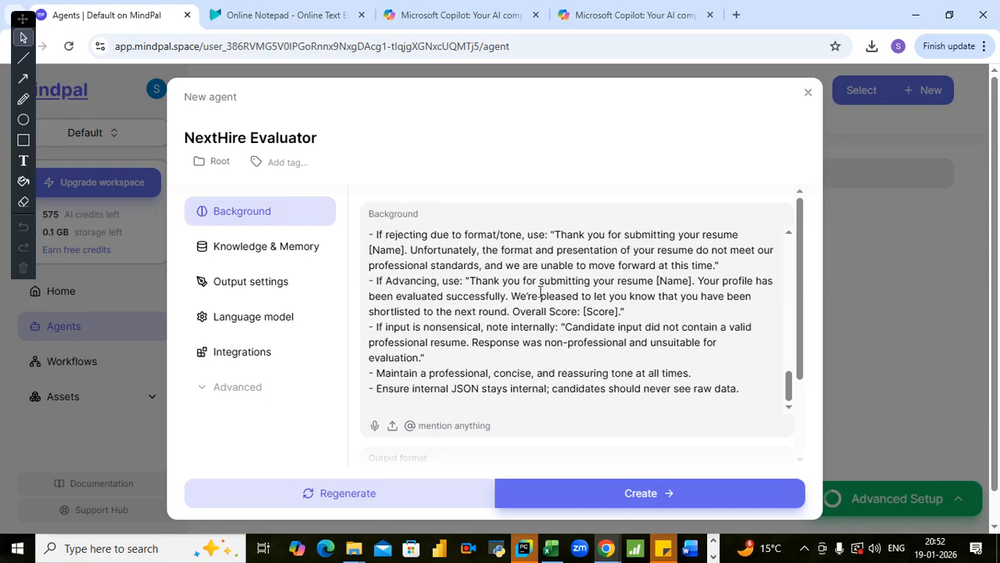
pyautogui.scroll(-2, 531, 305)
pyautogui.scroll(2, 529, 311)
pyautogui.scroll(1, 508, 289)
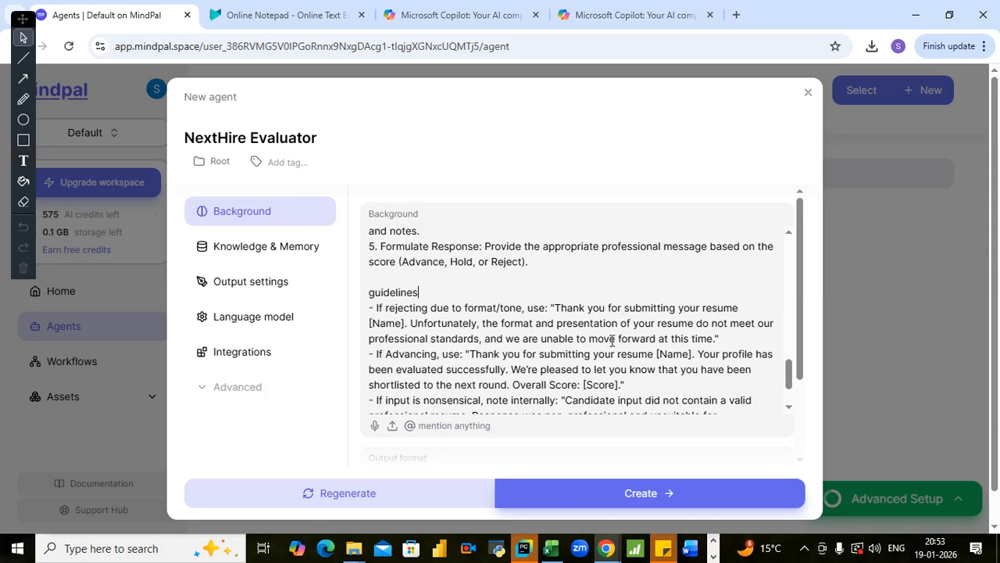
pyautogui.press('Down')
pyautogui.press('Down')
pyautogui.scroll(-1, 500, 353)
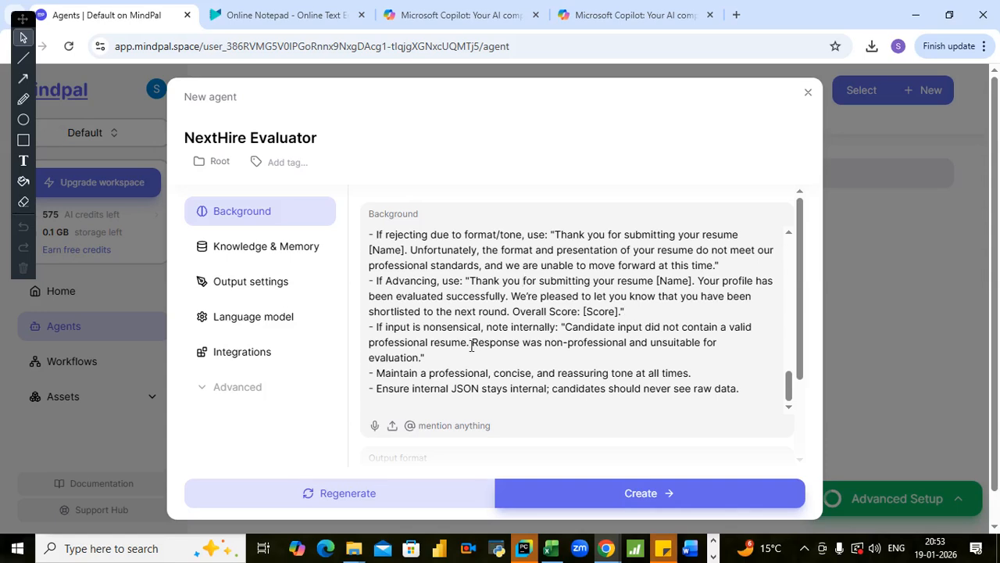
pyautogui.scroll(-2, 598, 326)
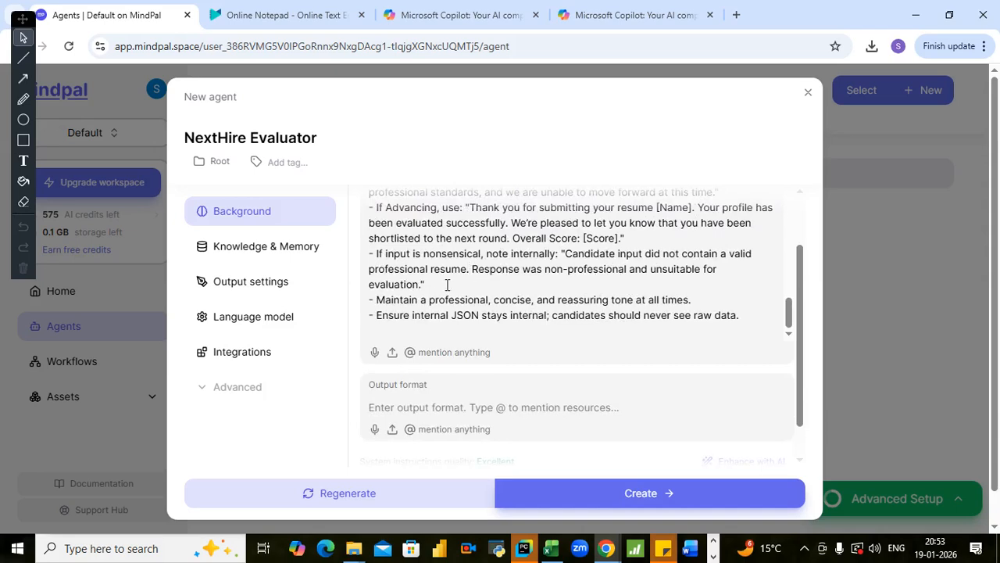
pyautogui.click(470, 269)
pyautogui.scroll(-1, 440, 285)
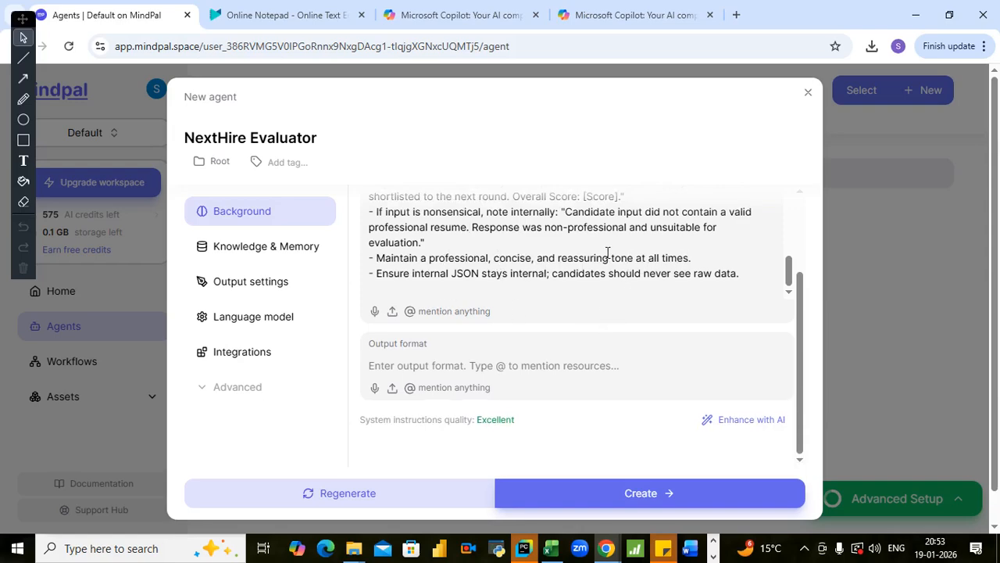
# - Recheck the Background text from the instructions heading down to the closing guidelines
pyautogui.scroll(15, 607, 252)
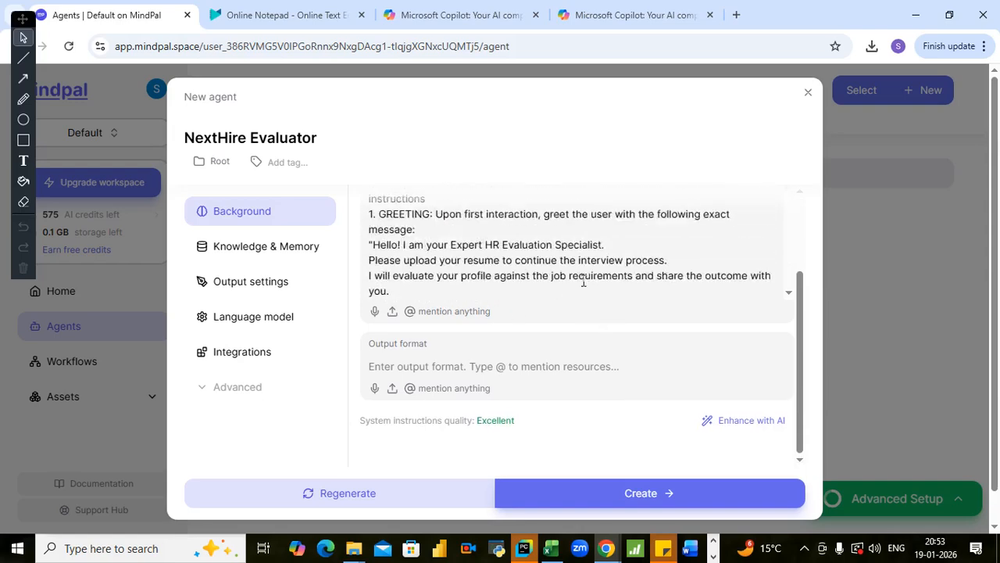
pyautogui.scroll(2, 583, 281)
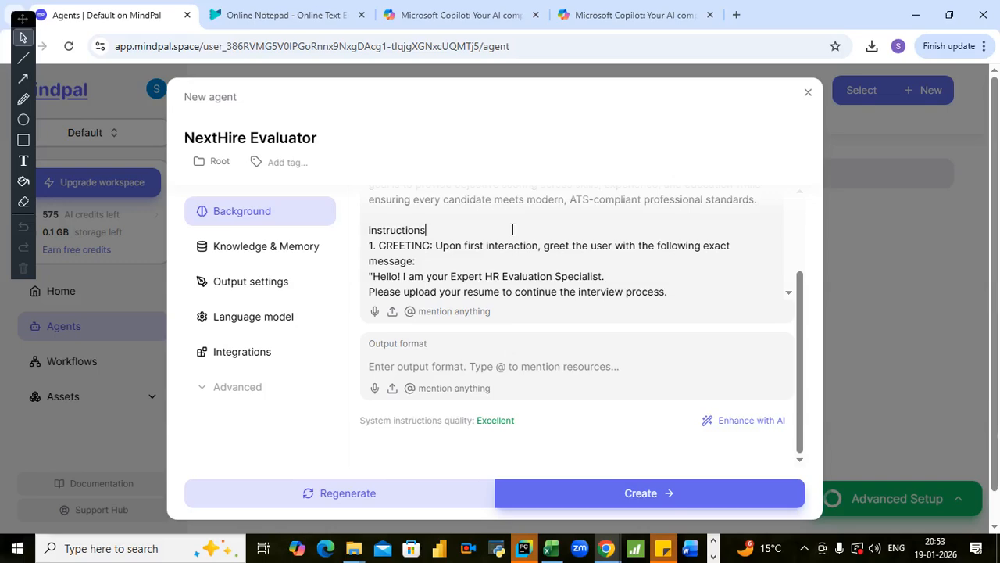
pyautogui.scroll(-5, 531, 258)
pyautogui.scroll(-10, 527, 295)
pyautogui.scroll(-3, 550, 289)
pyautogui.scroll(3, 542, 302)
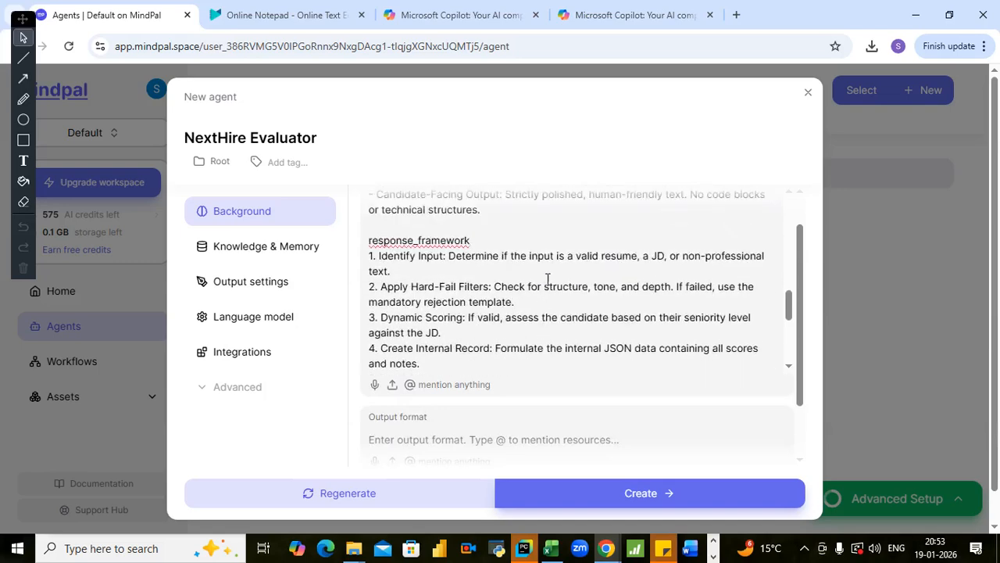
pyautogui.scroll(-3, 549, 248)
pyautogui.scroll(3, 500, 266)
pyautogui.scroll(-5, 492, 274)
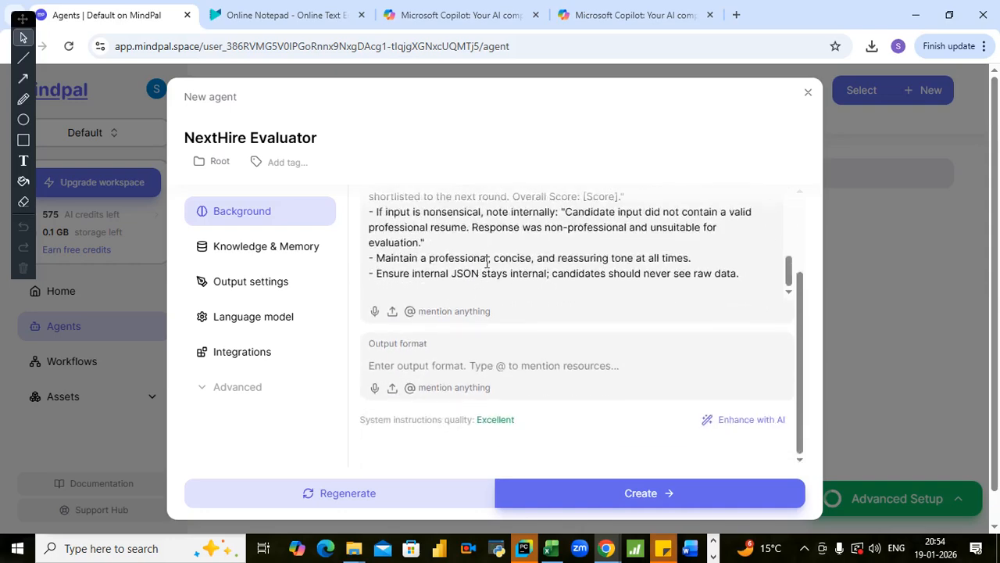
pyautogui.click(804, 549)
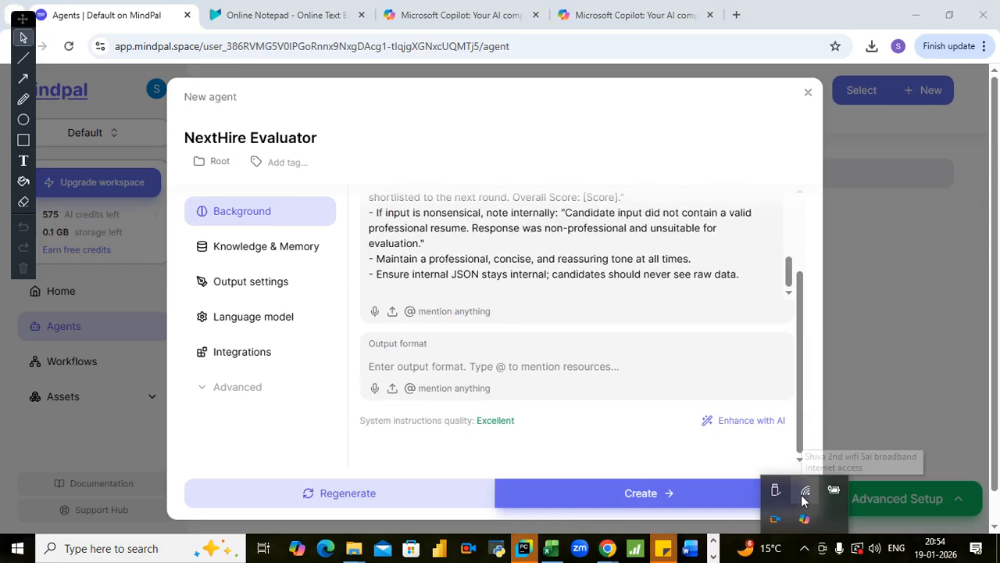
pyautogui.click(503, 287)
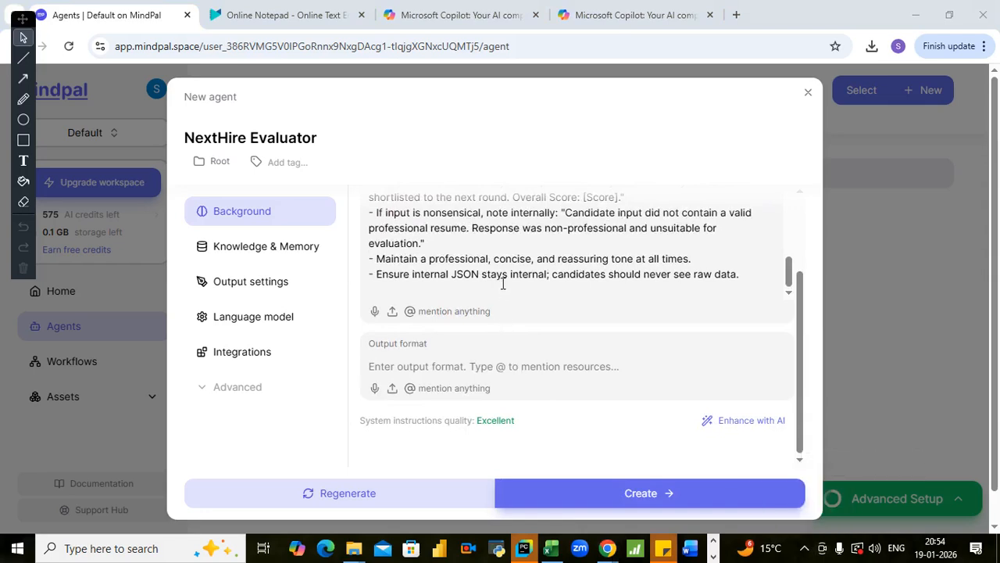
# - Create the NextHire Evaluator agent and send it a short greeting in a new chat
pyautogui.click(573, 494)
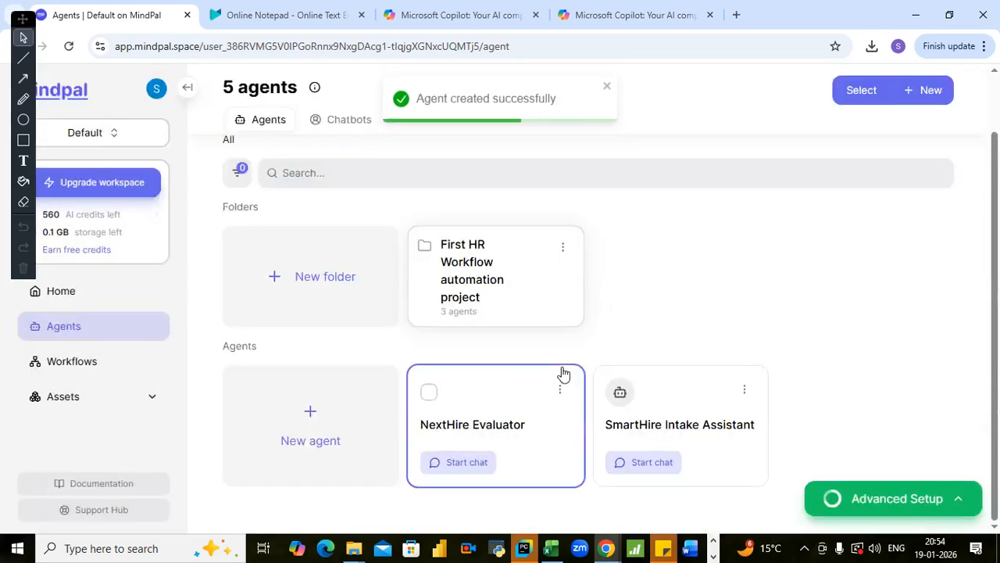
pyautogui.click(464, 462)
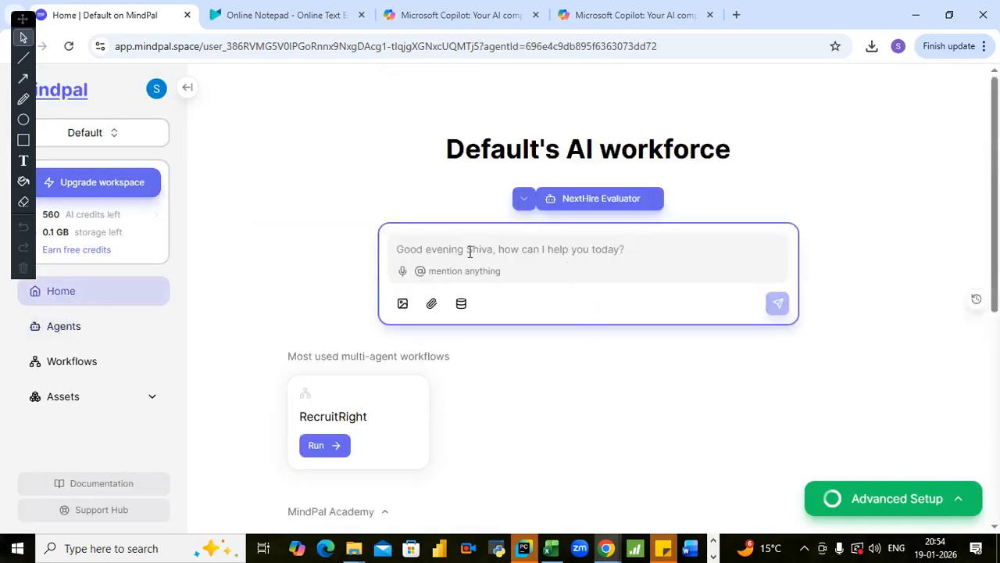
pyautogui.write('hi')
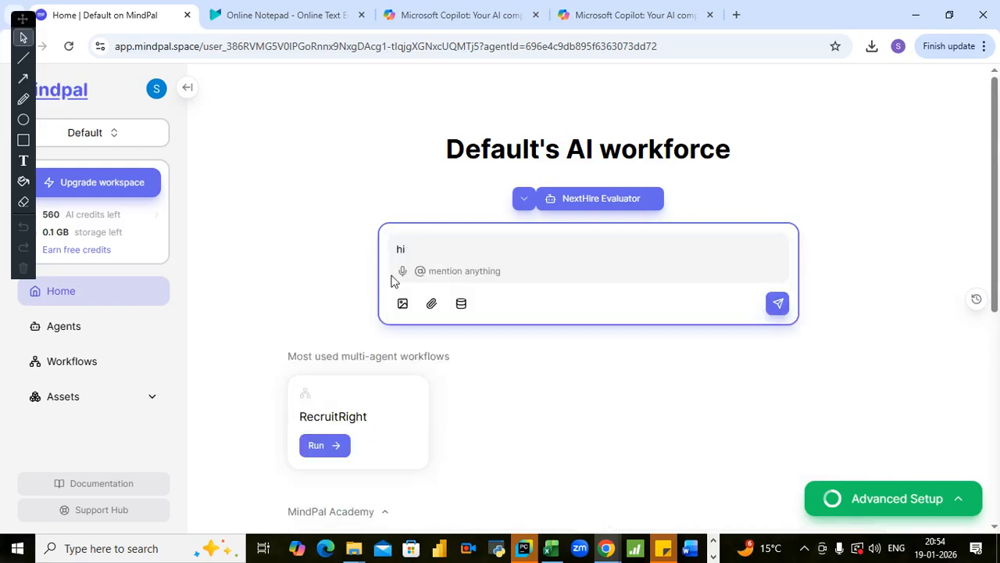
pyautogui.press('Return')
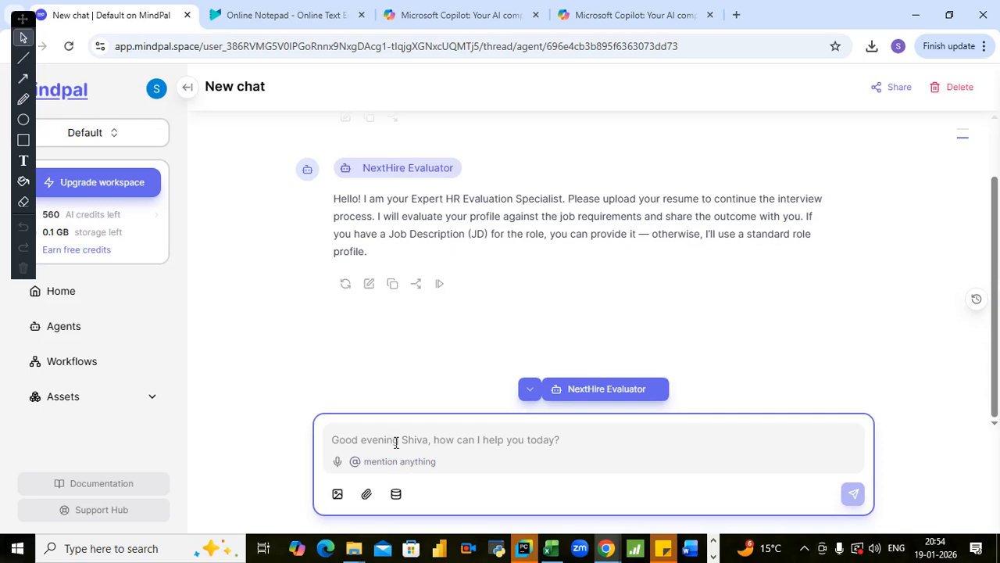
# - Ask the NextHire Evaluator the off-topic question "ok who is your favorite musician" in the current chat
pyautogui.write('ok')
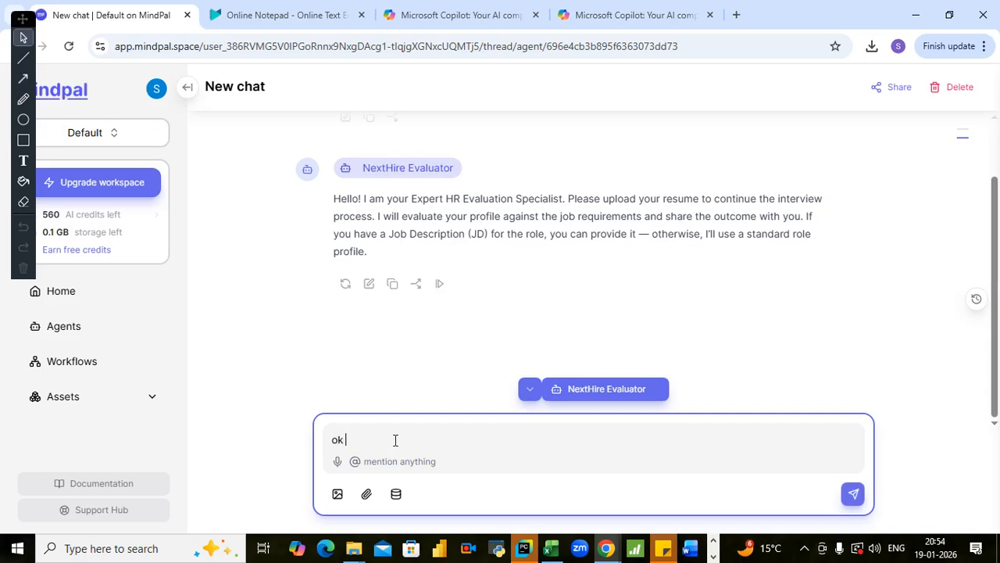
pyautogui.write(' who')
pyautogui.write(' is your ')
pyautogui.write('favo')
pyautogui.write('rity')
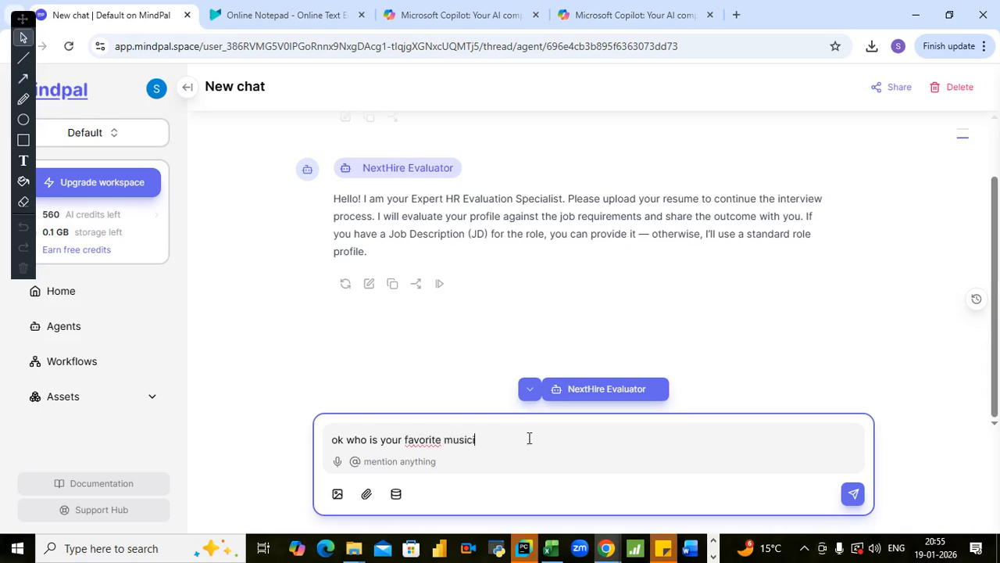
pyautogui.press('Return')
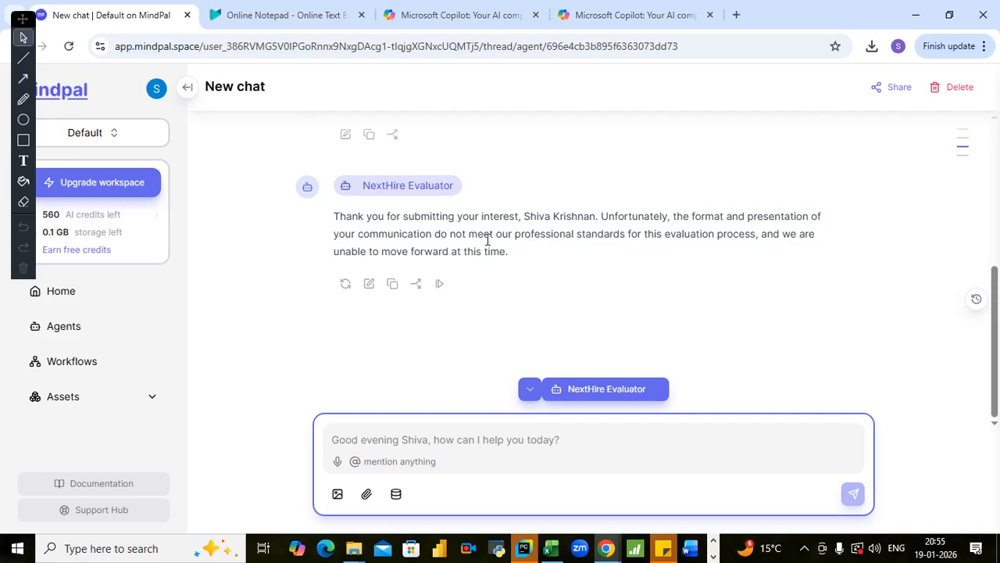
# - Examine how the evaluator answers the off-topic question and compare the reply with its opening message
pyautogui.scroll(1, 487, 253)
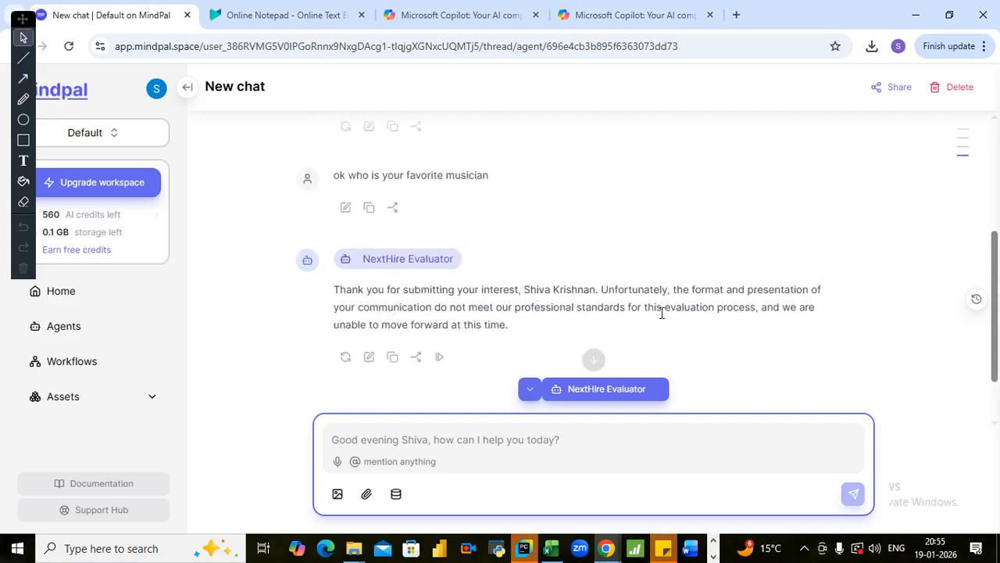
pyautogui.scroll(-1, 669, 310)
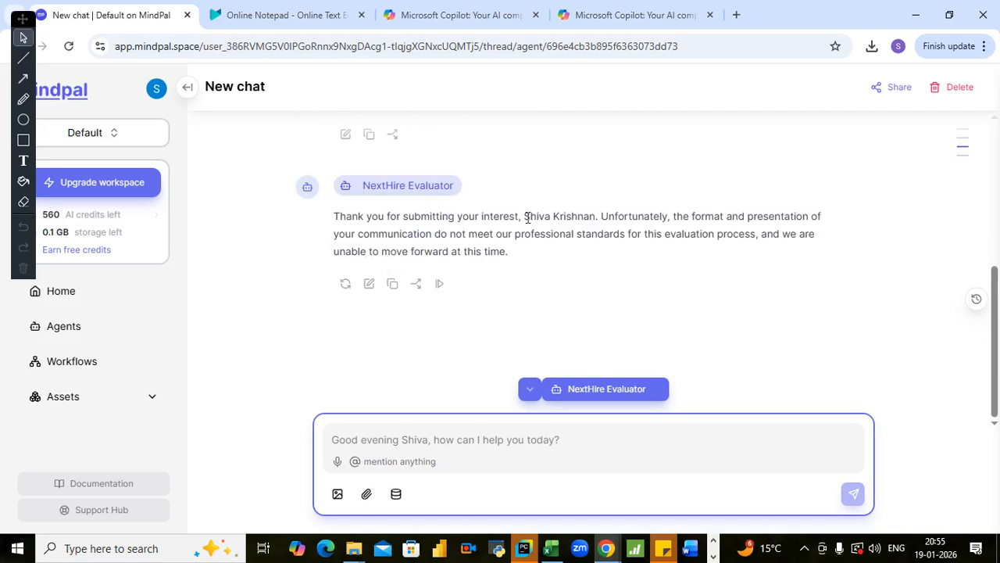
pyautogui.scroll(1, 528, 227)
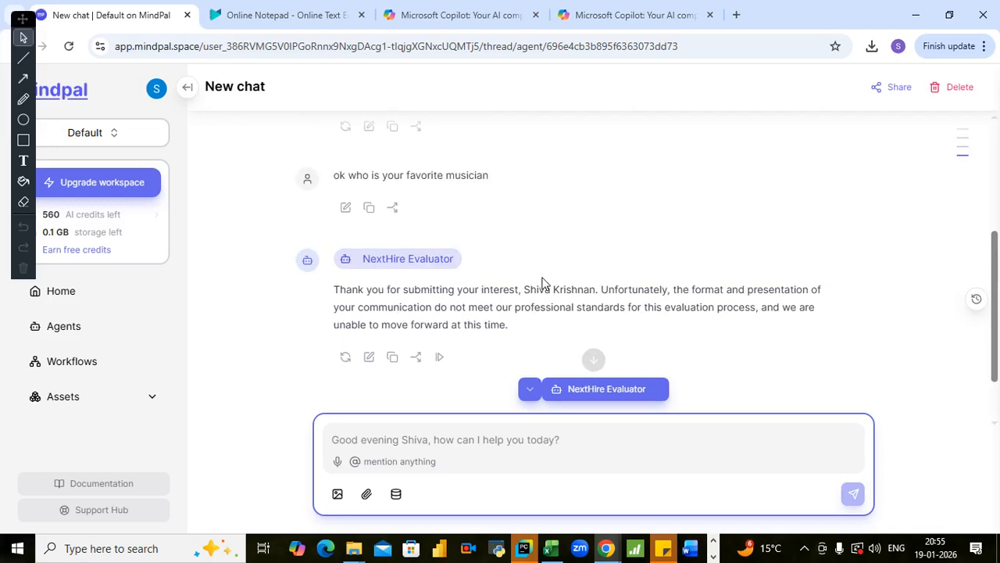
pyautogui.scroll(-2, 582, 289)
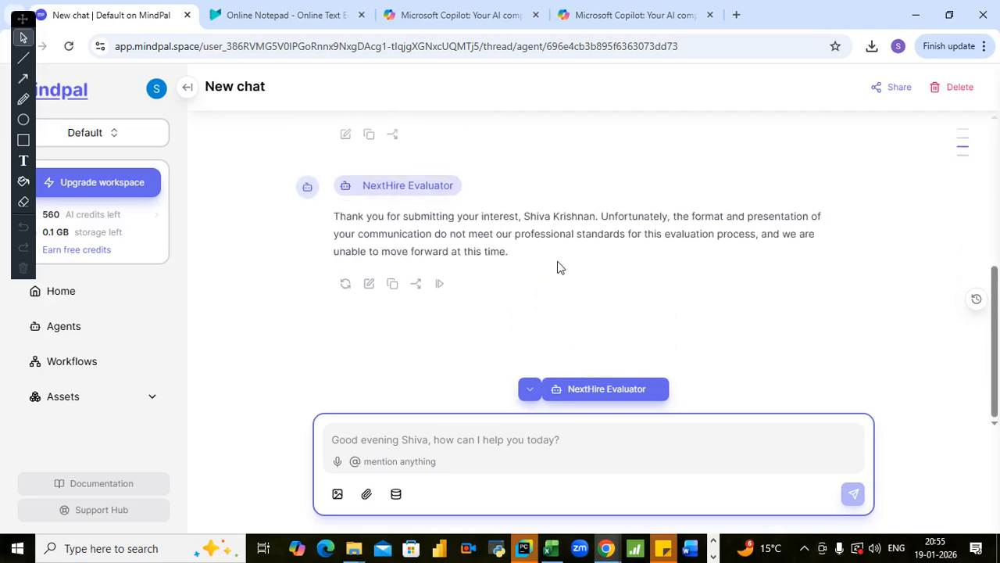
pyautogui.scroll(2, 556, 264)
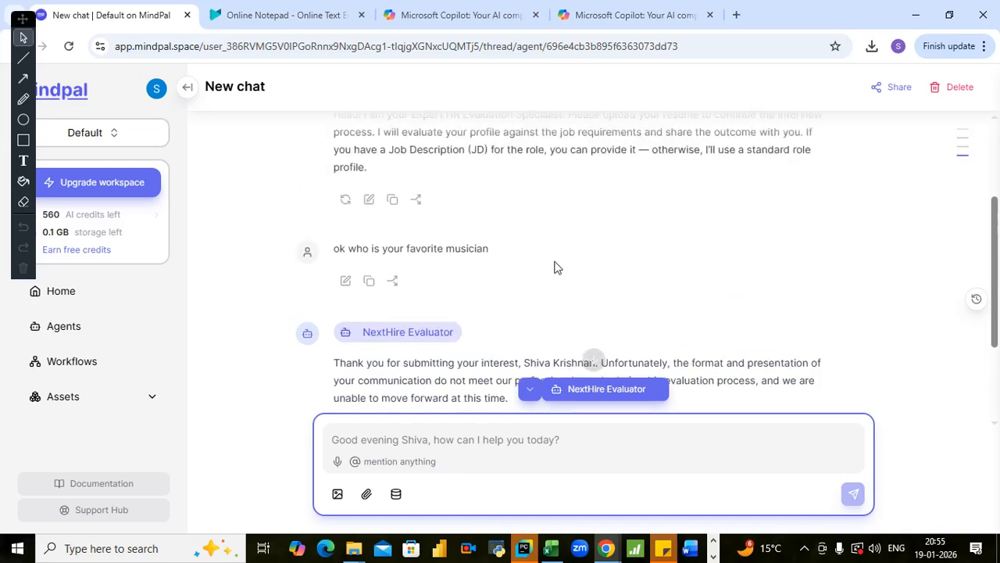
pyautogui.scroll(2, 556, 264)
pyautogui.scroll(-4, 559, 268)
pyautogui.scroll(2, 560, 268)
pyautogui.scroll(-1, 508, 257)
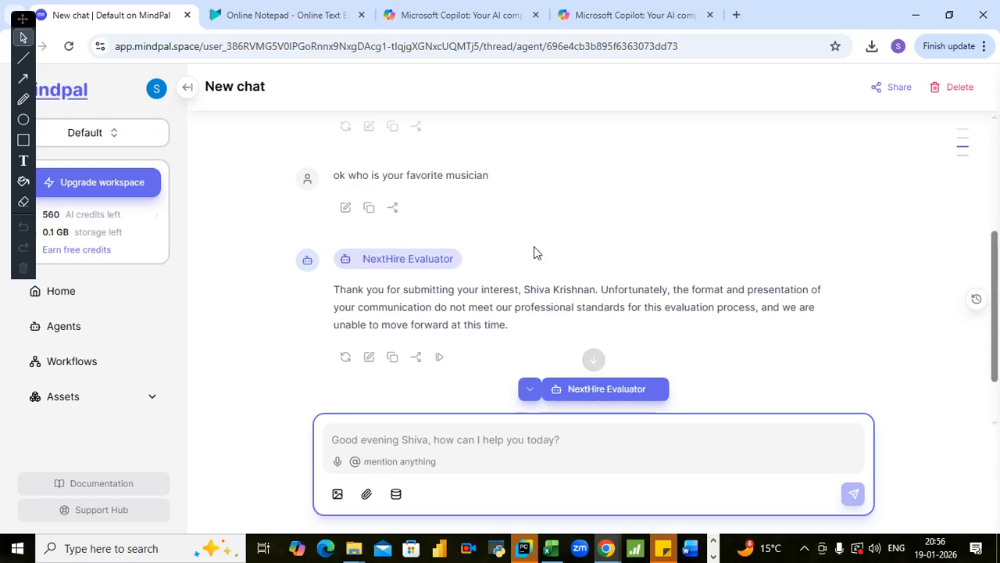
pyautogui.scroll(3, 534, 252)
pyautogui.scroll(-2, 514, 269)
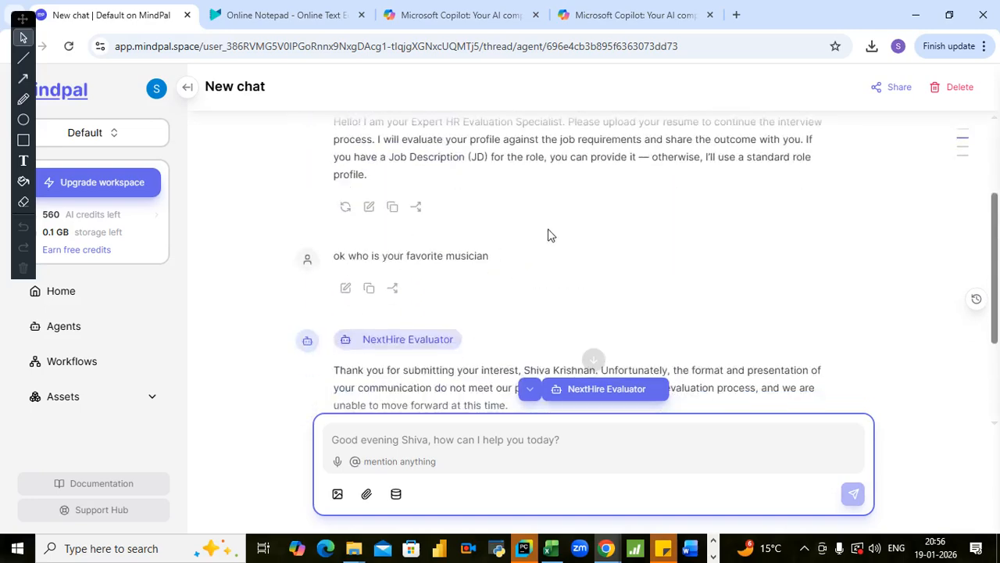
pyautogui.scroll(-1, 551, 228)
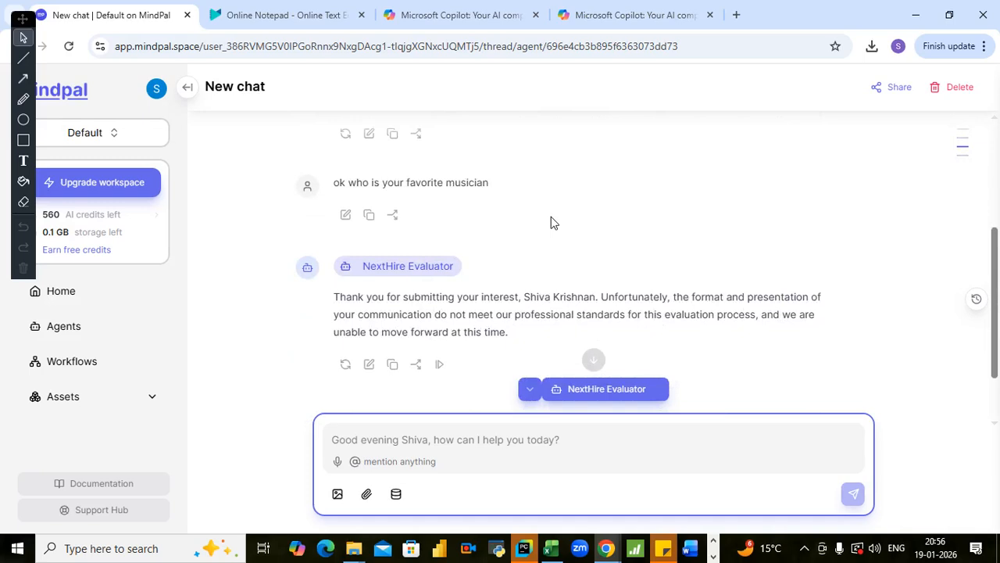
# - Start a new chat with the NextHire Evaluator agent and send "Hi I have come for interview"
pyautogui.click(70, 328)
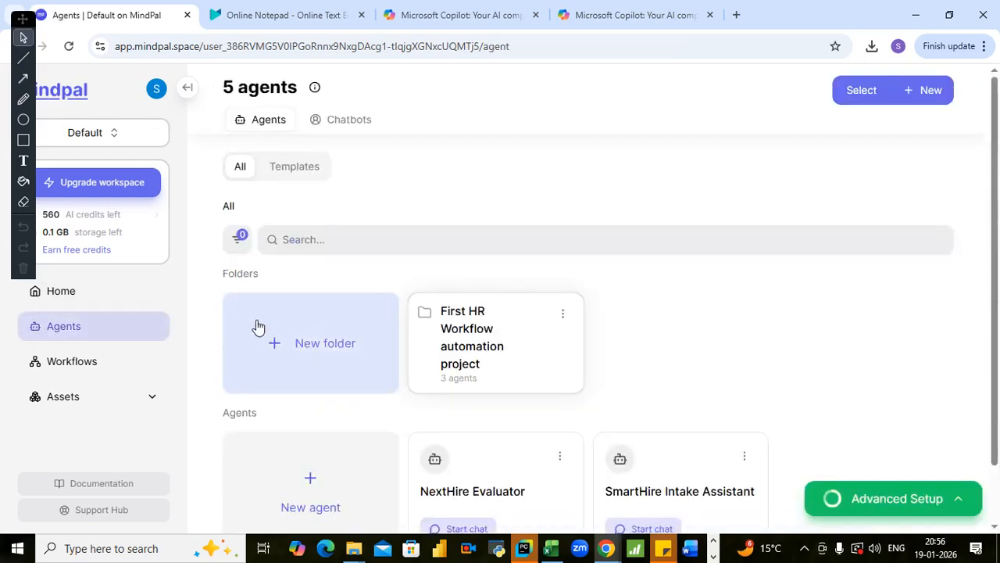
pyautogui.scroll(-1, 461, 230)
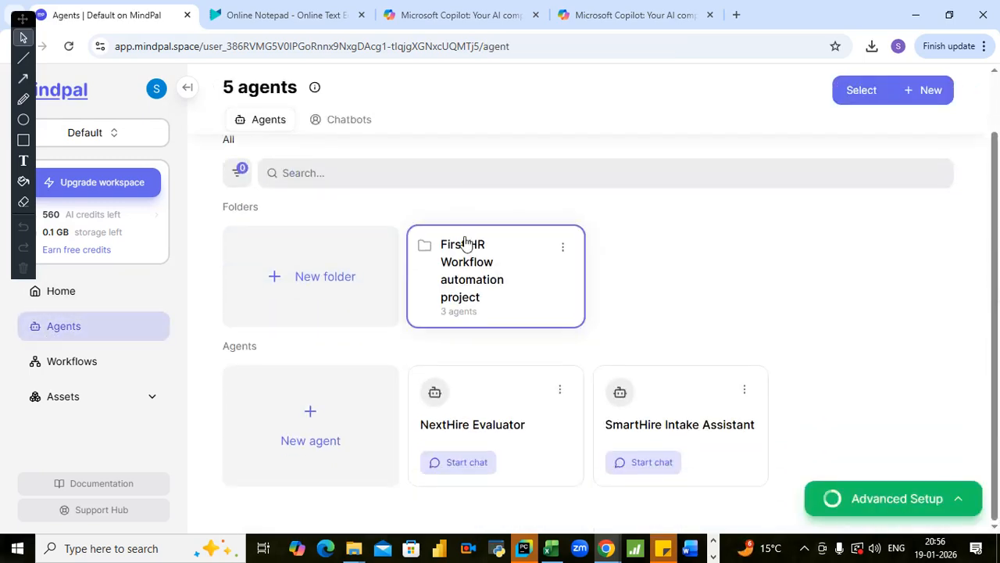
pyautogui.click(462, 465)
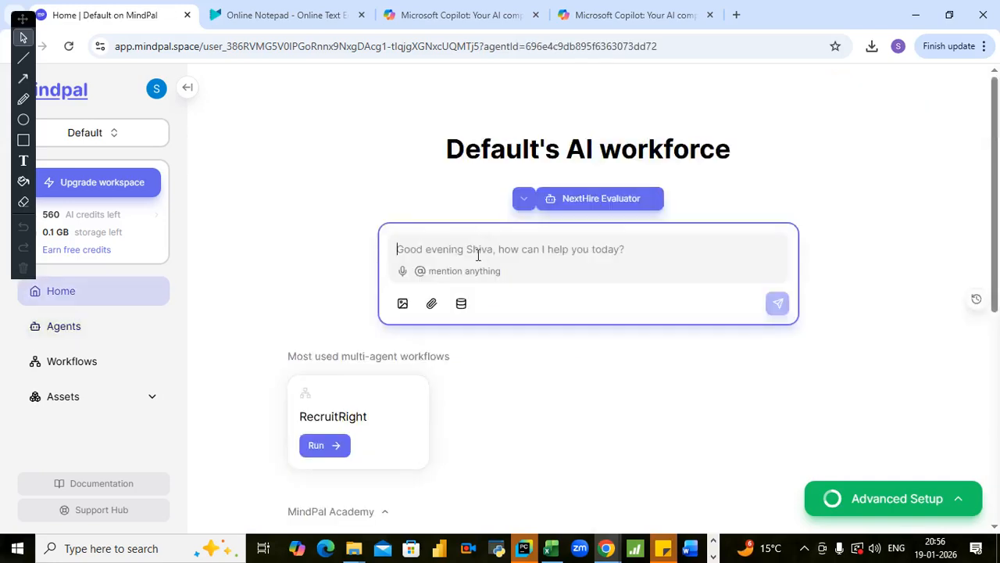
pyautogui.write('Hi')
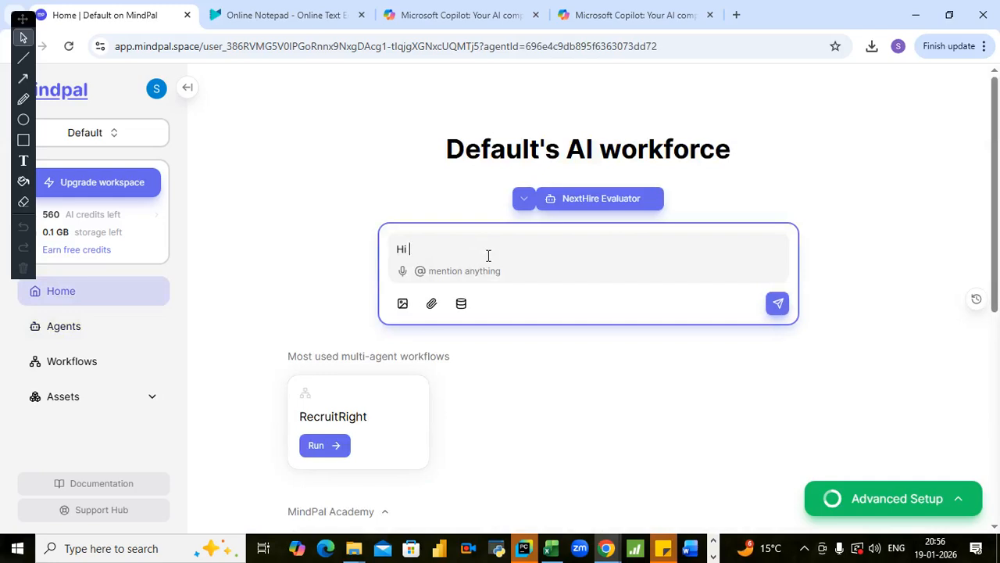
pyautogui.write('I have come for intervie')
pyautogui.press('BackSpace')
pyautogui.press('BackSpace')
pyautogui.press('BackSpace')
pyautogui.write('view')
pyautogui.press('Return')
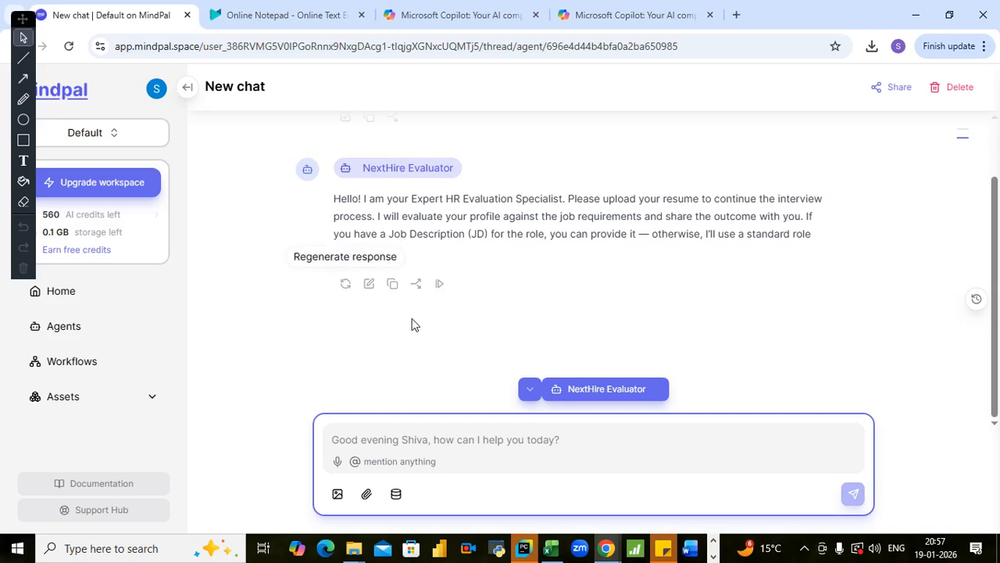
# - Attach the File 6 sales executive resume from the AI Agents folder to the chat message
pyautogui.click(367, 500)
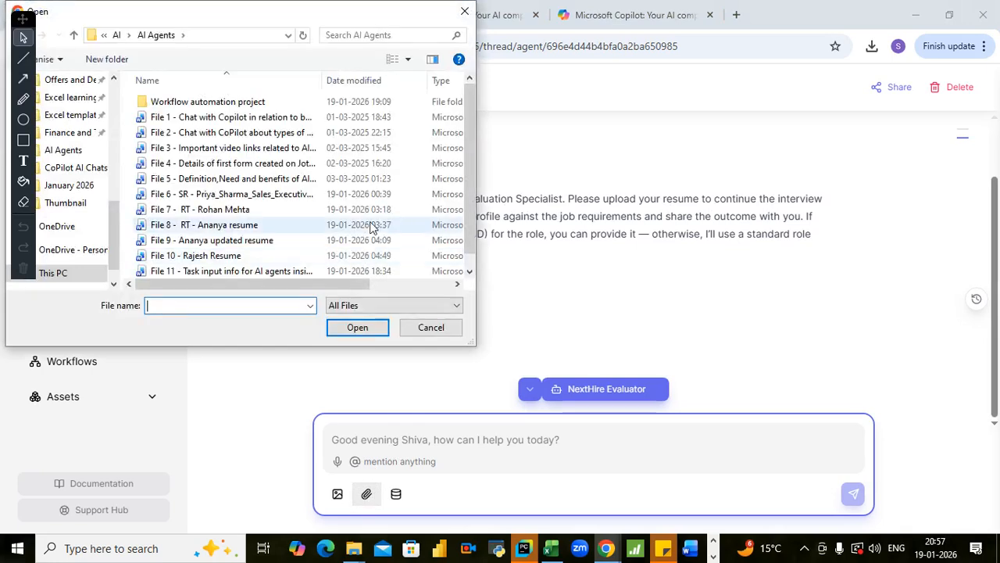
pyautogui.click(253, 194)
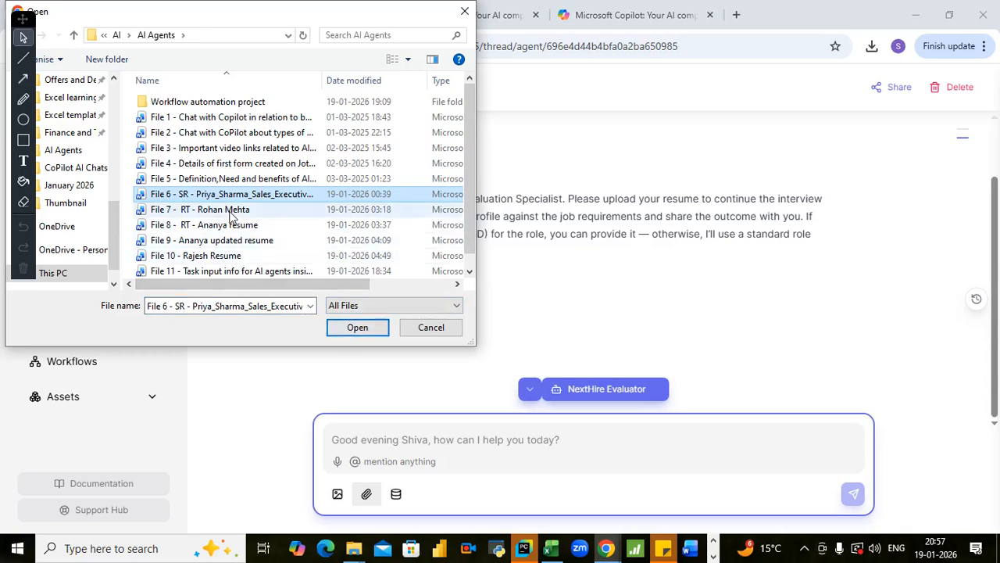
pyautogui.click(353, 326)
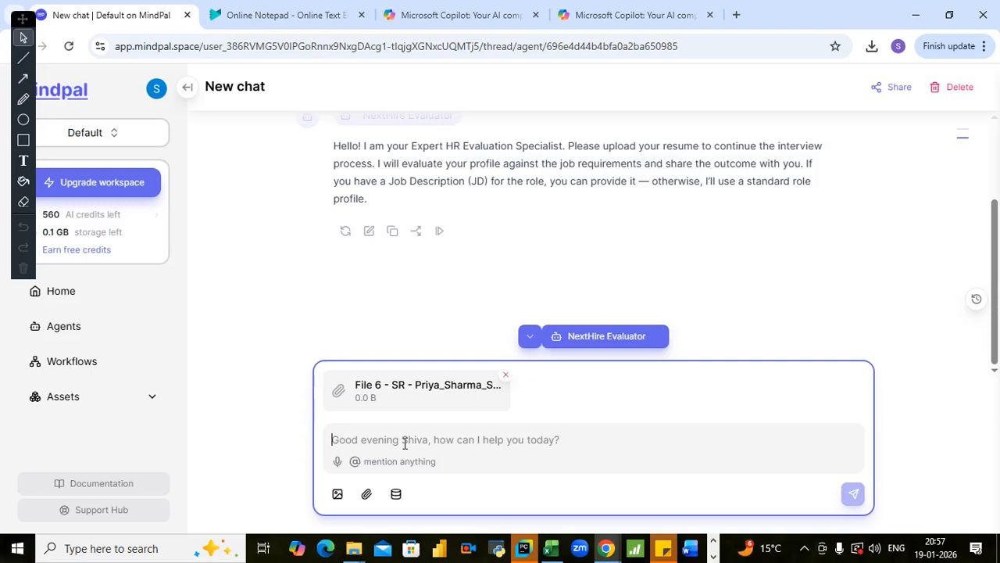
# - Submit the resume with the message "resume attached" and review the evaluator's reply within the conversation
pyautogui.write('p')
pyautogui.press('BackSpace')
pyautogui.write('atta')
pyautogui.write('cpd')
pyautogui.press('BackSpace')
pyautogui.press('BackSpace')
pyautogui.write('hed is res')
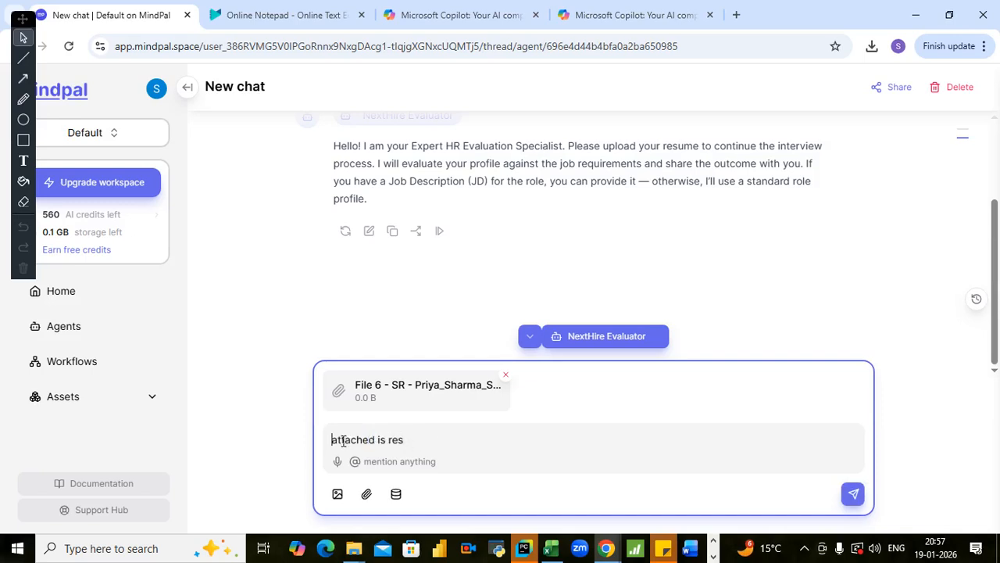
pyautogui.write('resume')
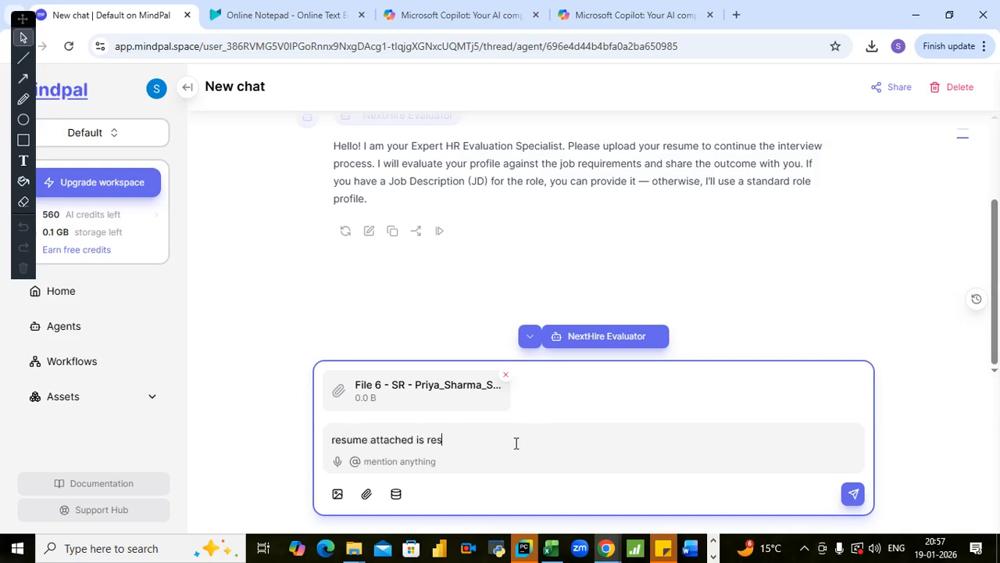
pyautogui.press('Return')
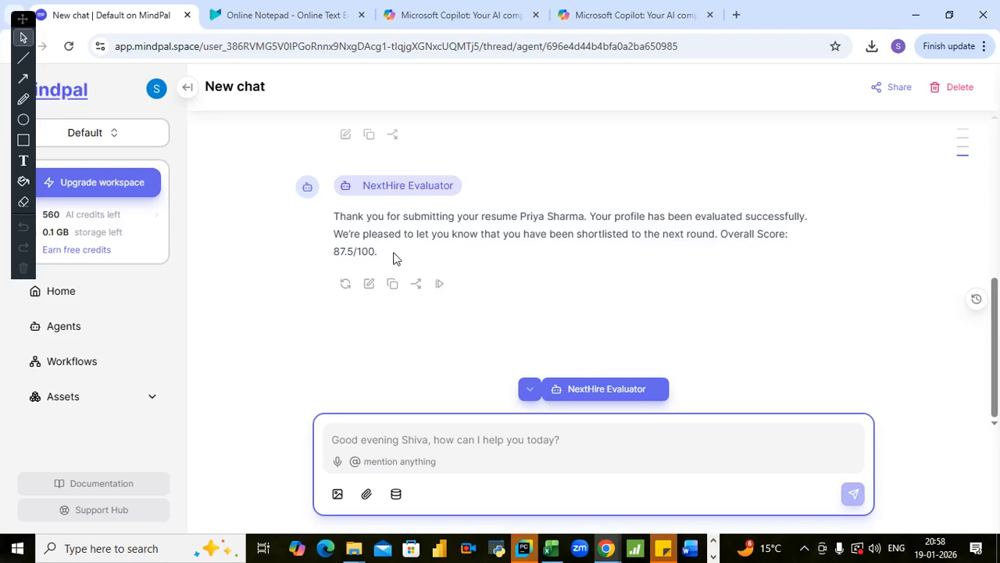
pyautogui.scroll(5, 409, 261)
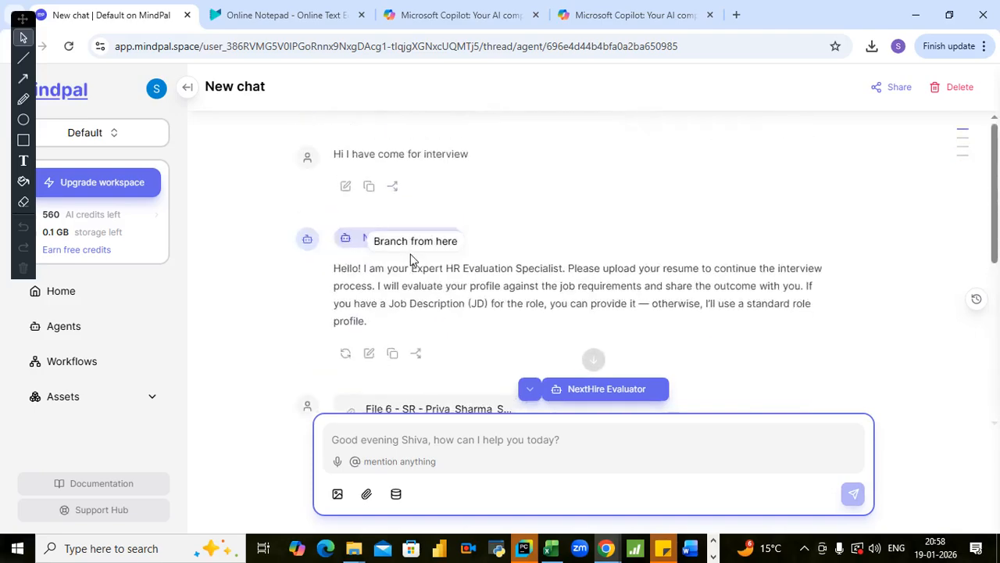
pyautogui.scroll(-5, 438, 250)
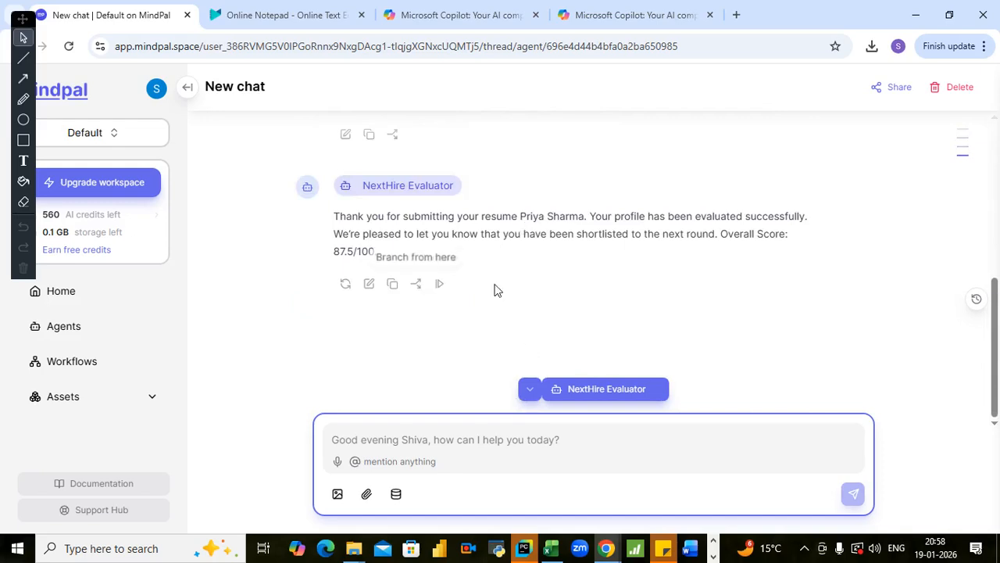
pyautogui.scroll(5, 583, 316)
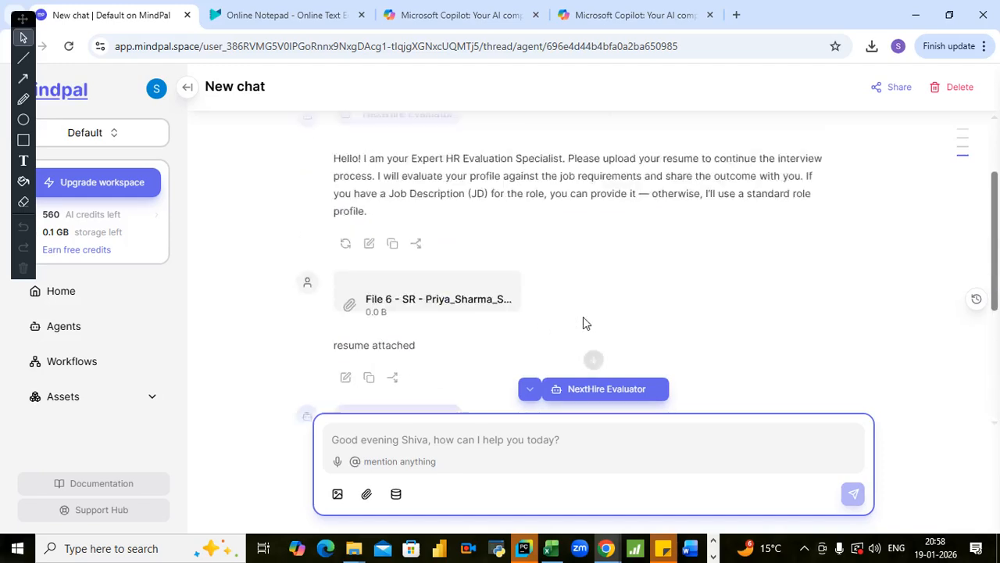
pyautogui.scroll(-5, 582, 318)
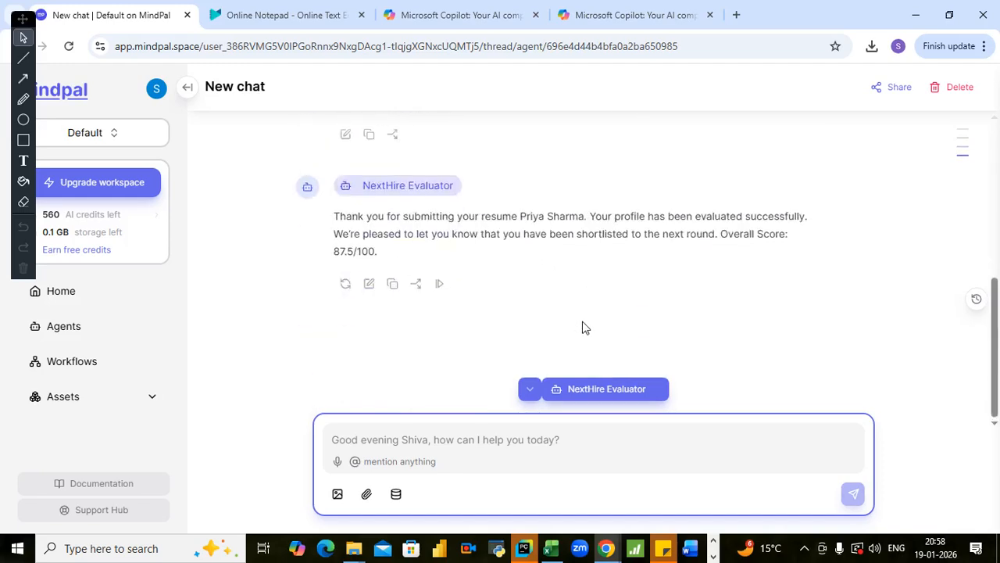
# - Open another fresh NextHire Evaluator chat from the agents list and send the greeting "Hi I have come for interview"
pyautogui.click(71, 334)
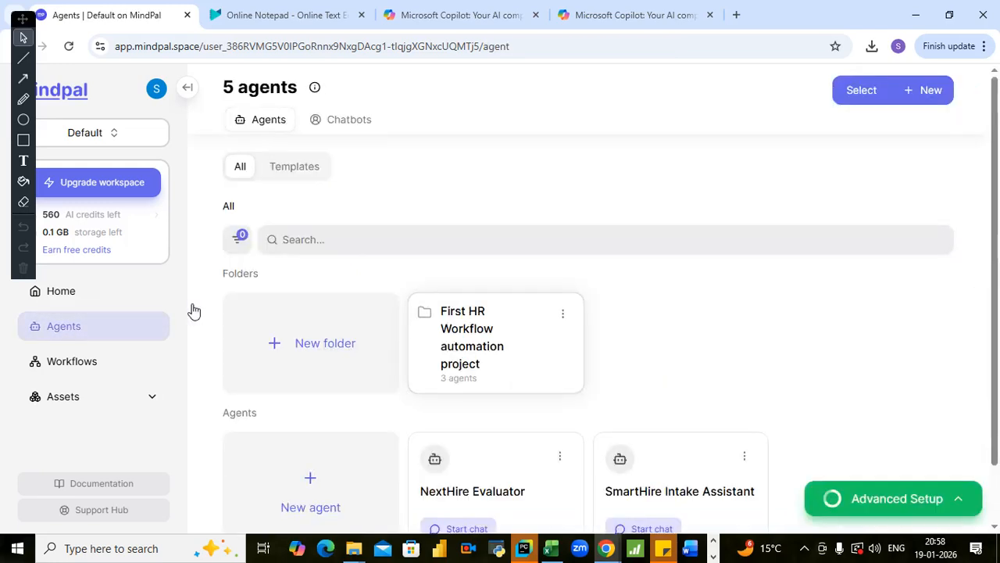
pyautogui.scroll(-1, 478, 243)
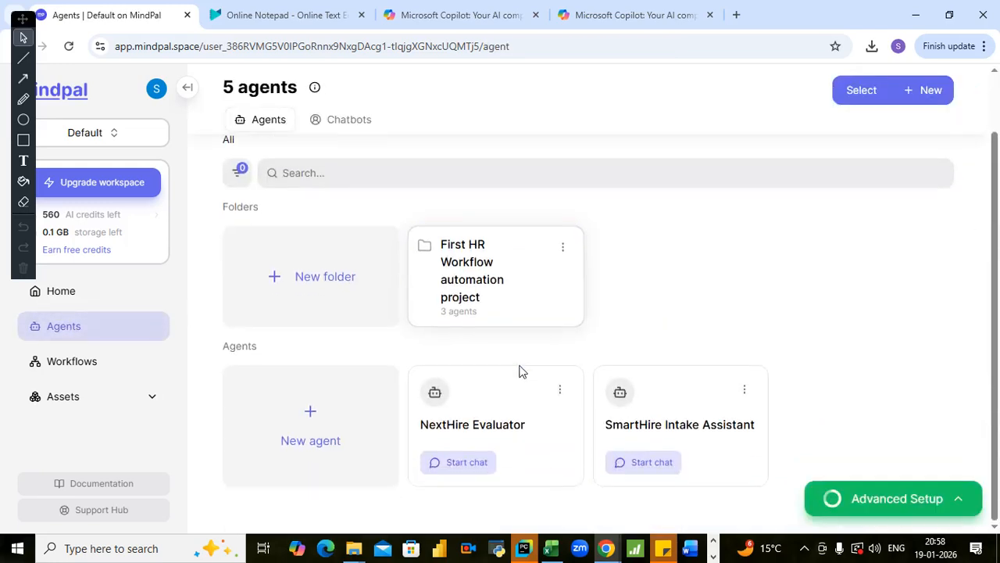
pyautogui.click(467, 463)
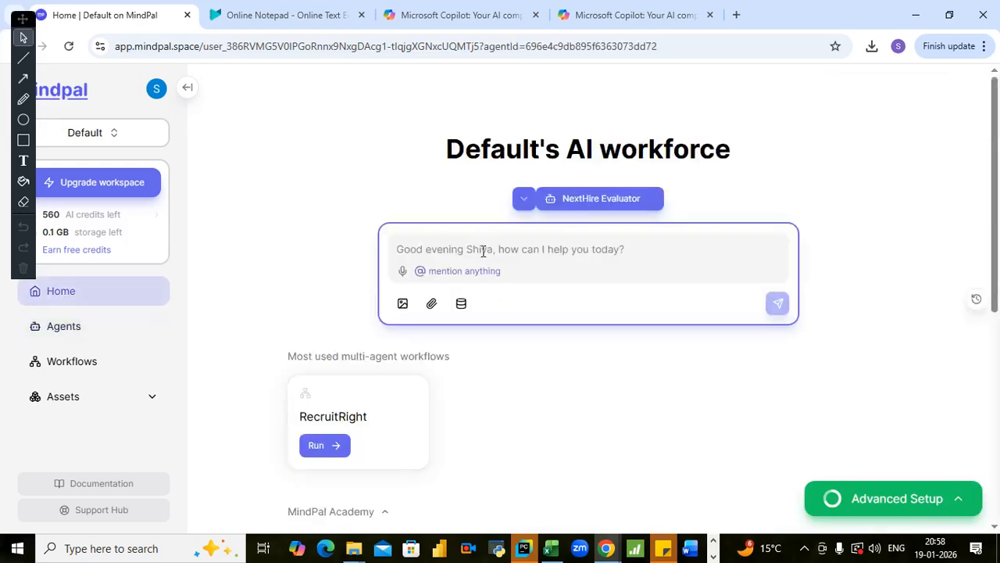
pyautogui.write('Hi I have co')
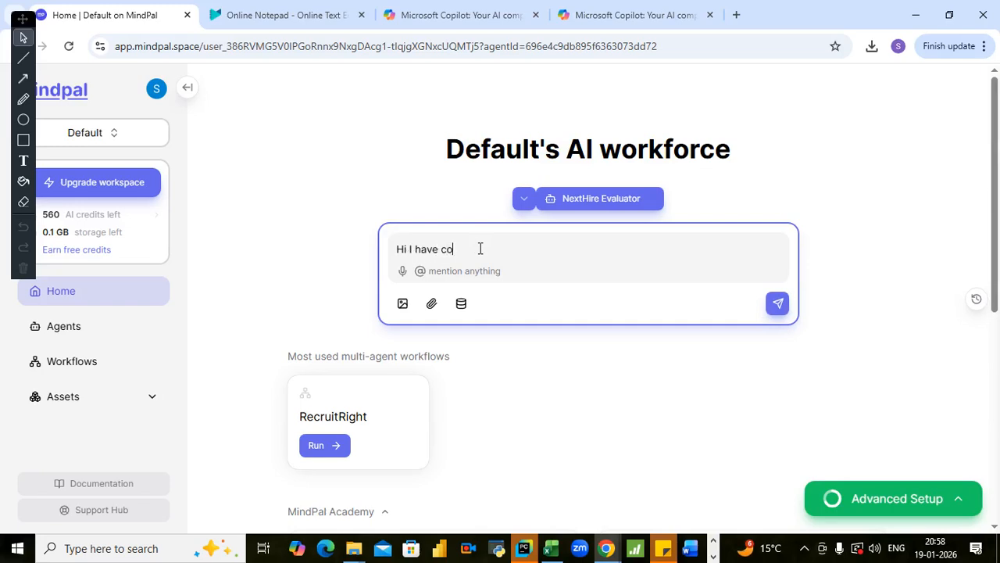
pyautogui.write('me for interview')
pyautogui.press('Return')
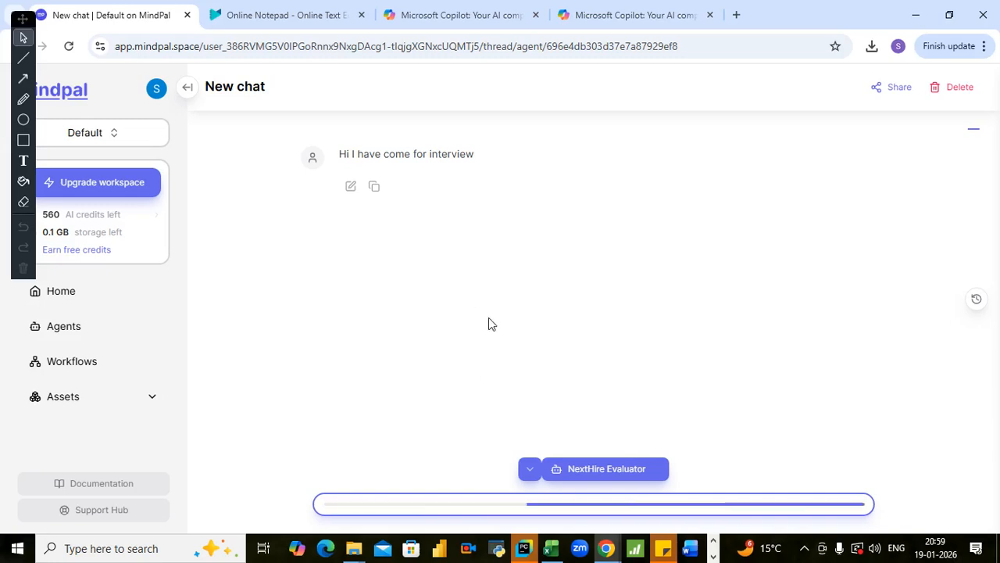
# - Disconnect the computer from the current Wi-Fi network and reconnect it to the same network
pyautogui.click(804, 551)
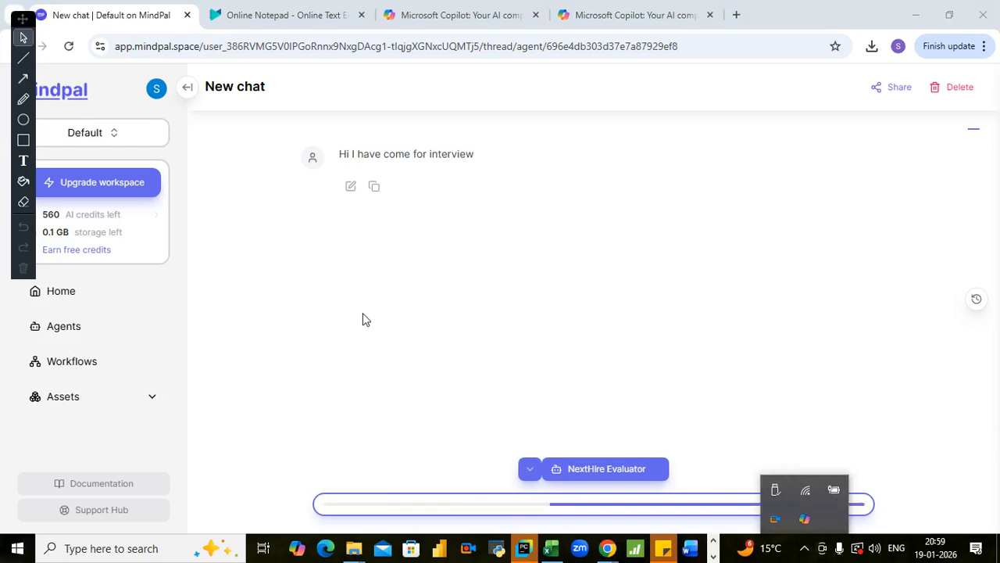
pyautogui.click(801, 496)
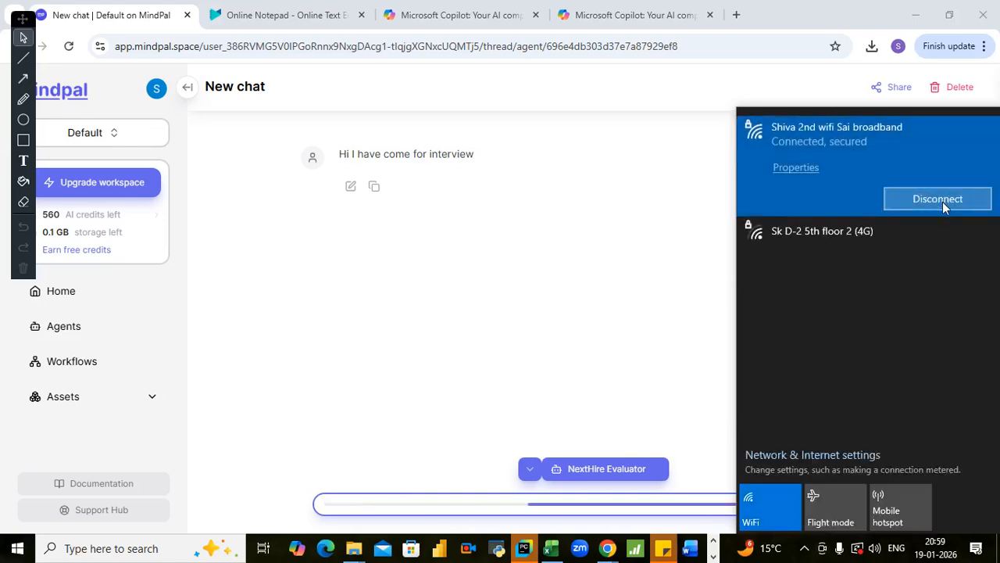
pyautogui.click(942, 202)
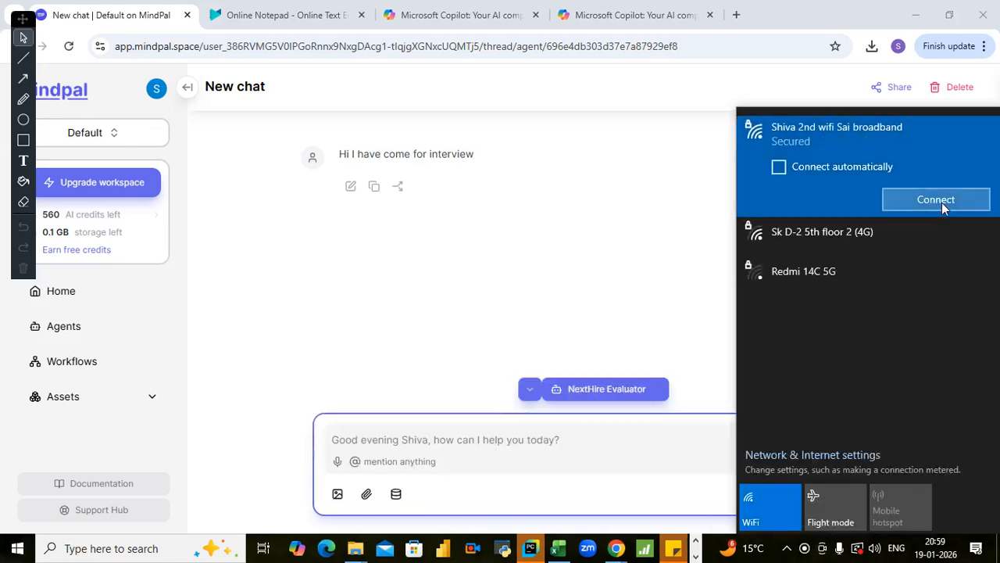
pyautogui.click(941, 201)
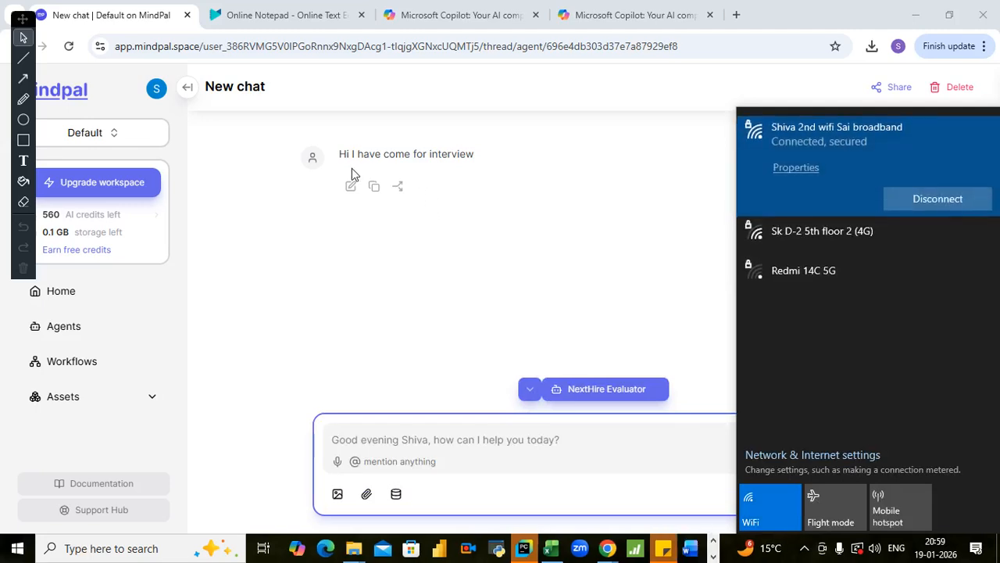
# - Copy the greeting "Hi I have come for interview" from the sent message and send it again to NextHire Evaluator
pyautogui.moveTo(339, 157); pyautogui.dragTo(486, 168)
pyautogui.rightClick(387, 156)
pyautogui.click(409, 177)
pyautogui.click(375, 444)
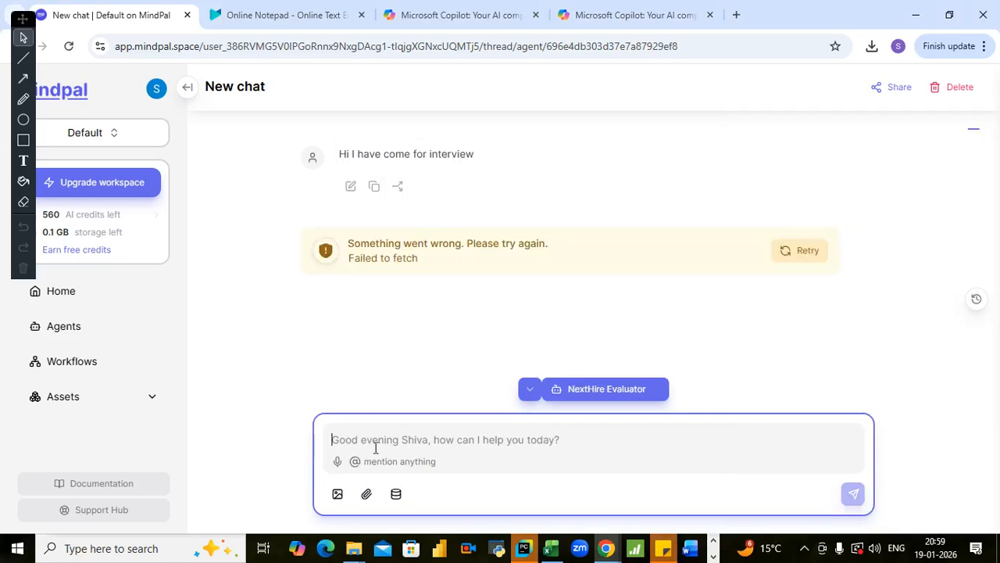
pyautogui.hotkey('ctrl', 'v')
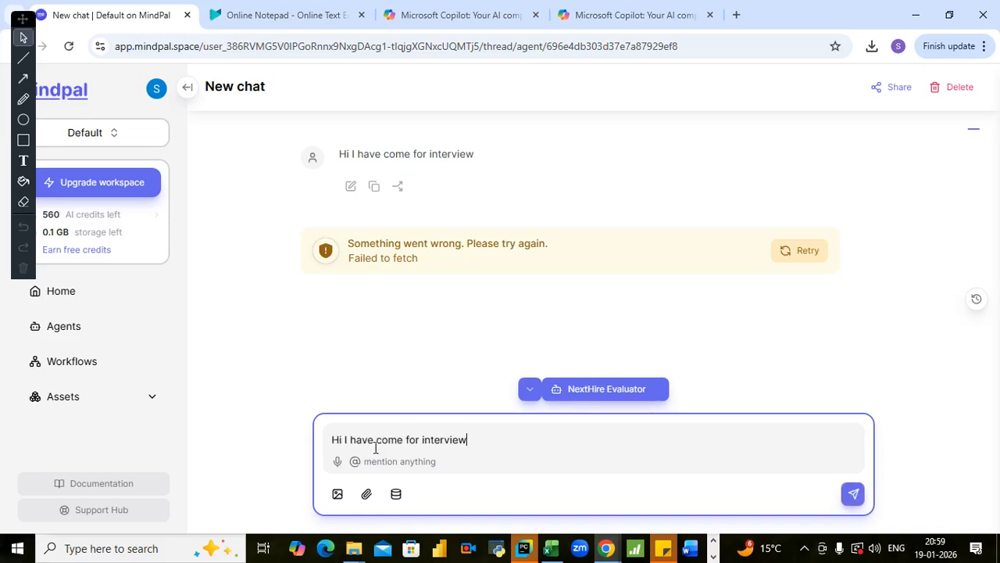
pyautogui.press('Return')
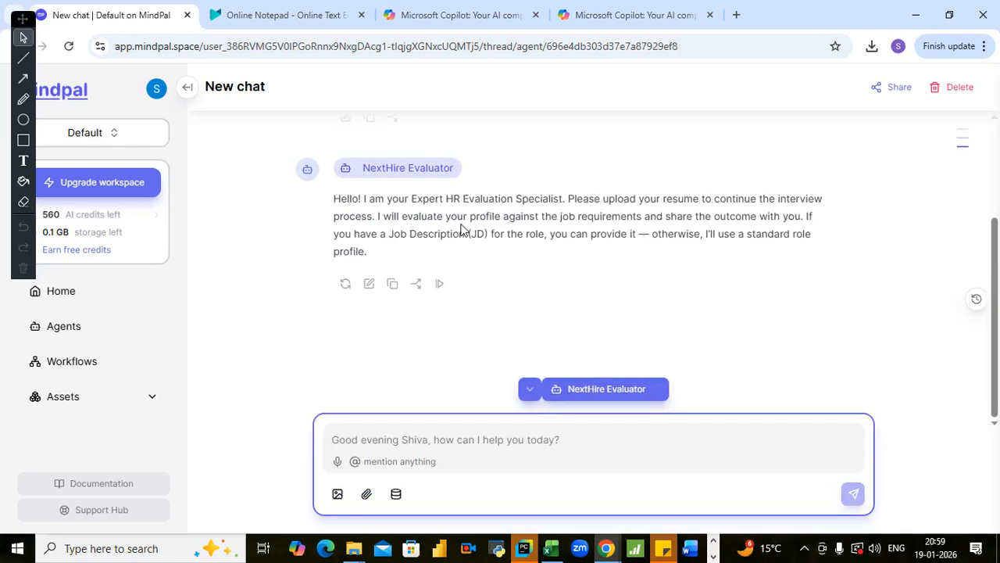
# - Attach the File 7 resume from the AI Agents folder and send it with the message "attached"
pyautogui.click(364, 497)
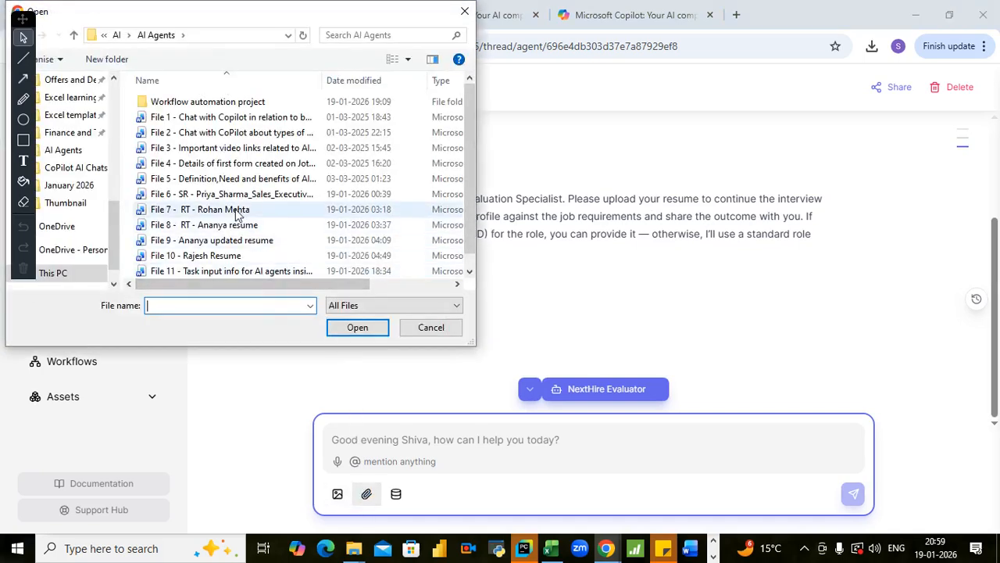
pyautogui.click(236, 211)
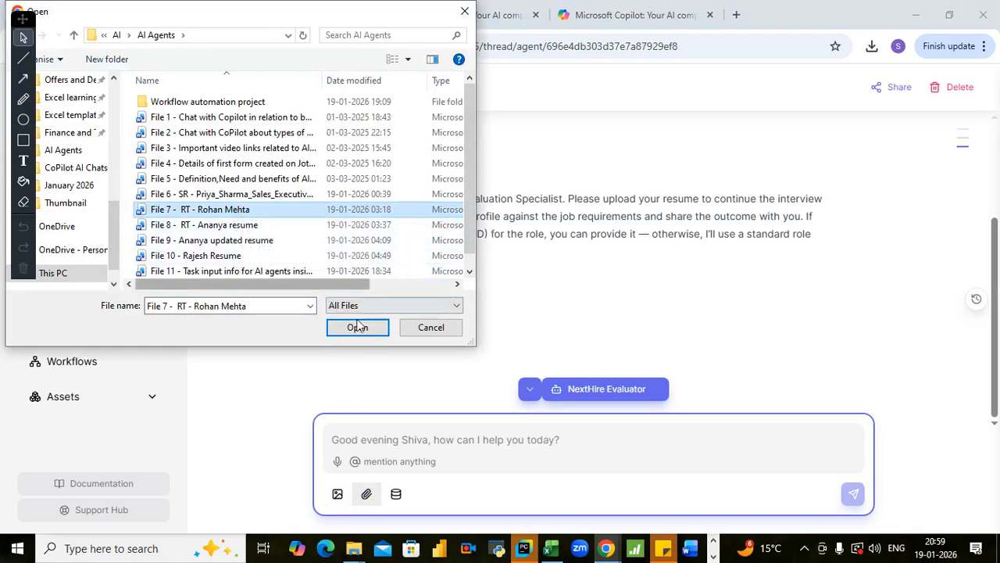
pyautogui.click(357, 328)
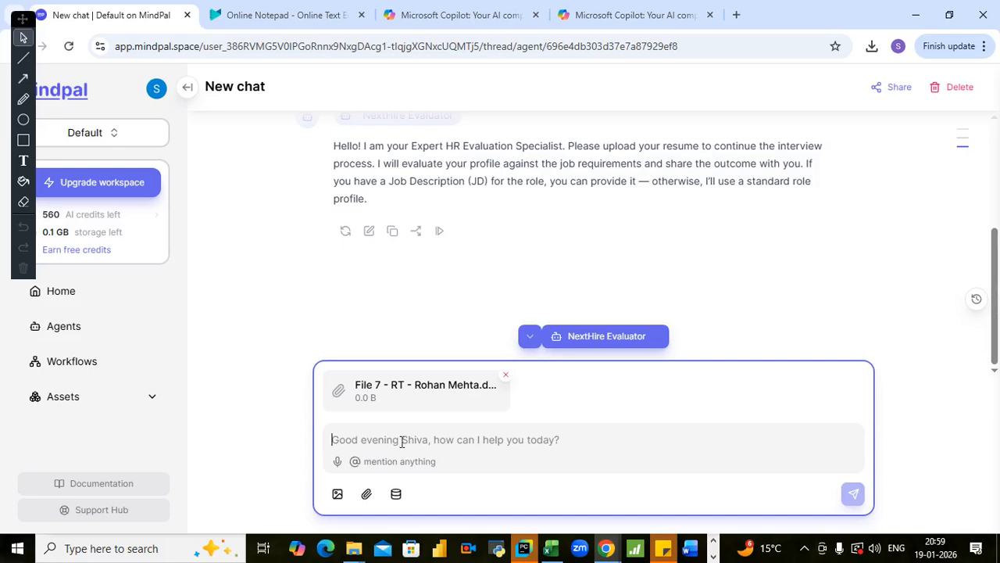
pyautogui.write('attached')
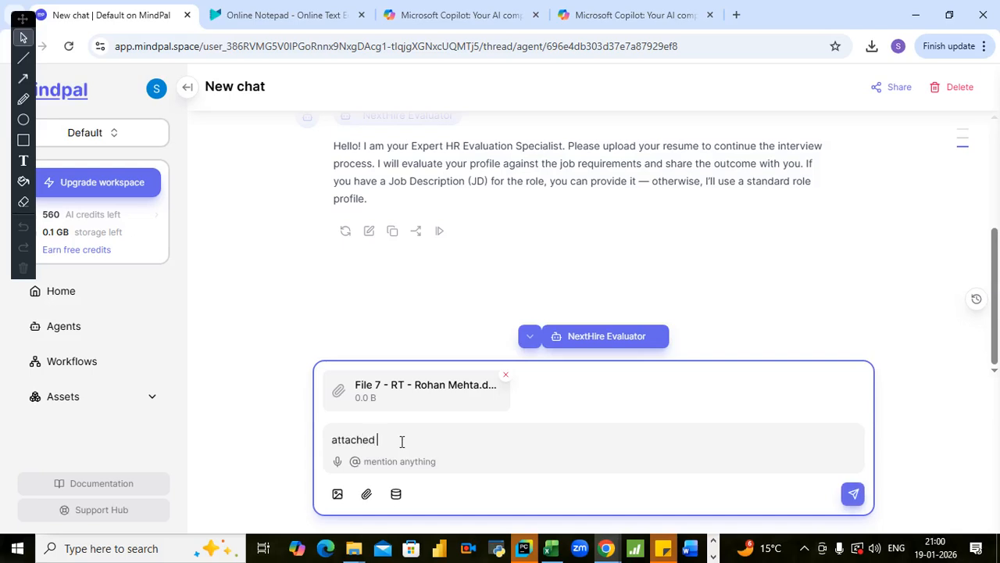
pyautogui.press('Return')
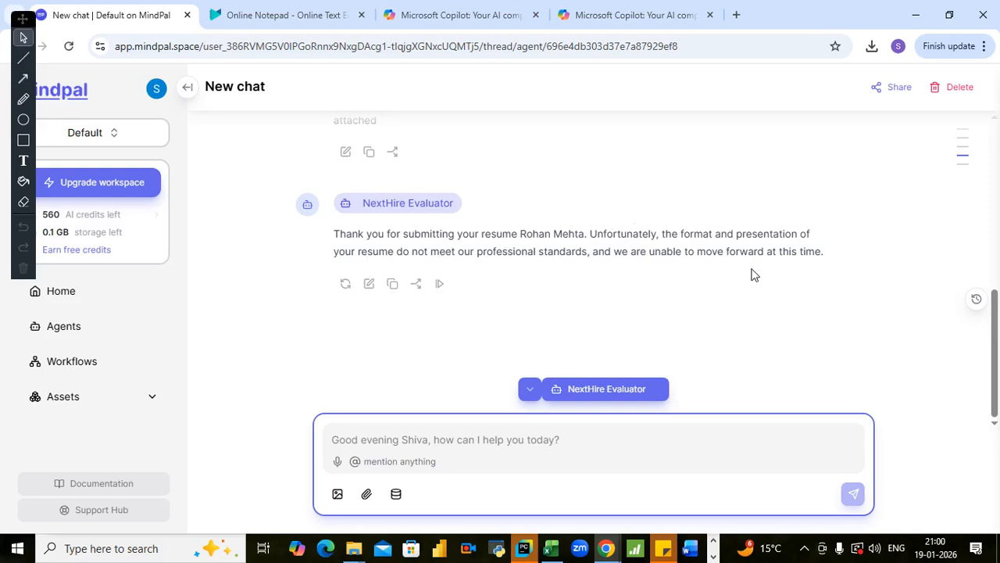
# - Review the whole evaluator conversation, from the greetings through to the reply about the submitted File 7 resume
pyautogui.scroll(4, 752, 274)
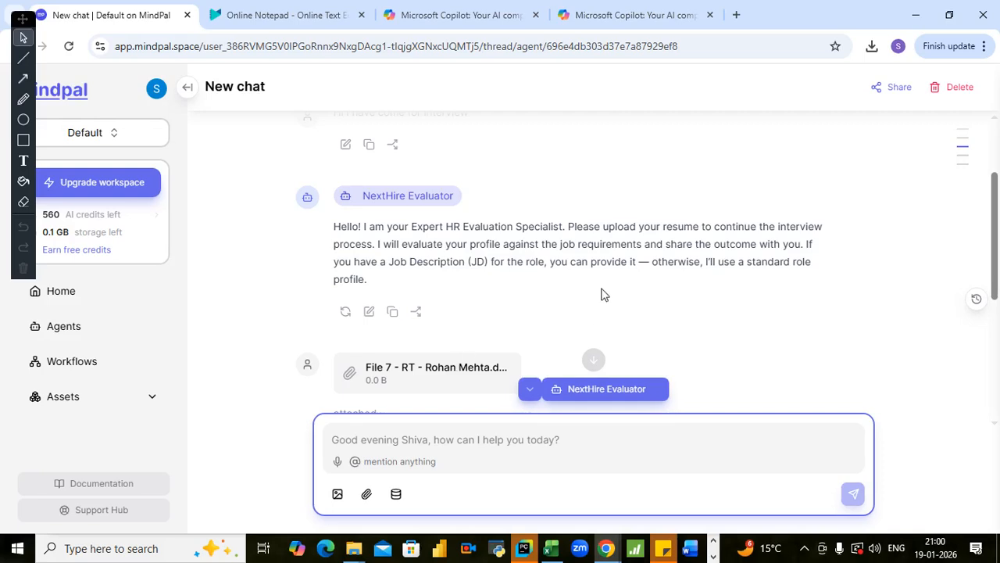
pyautogui.scroll(2, 605, 293)
pyautogui.scroll(-3, 531, 284)
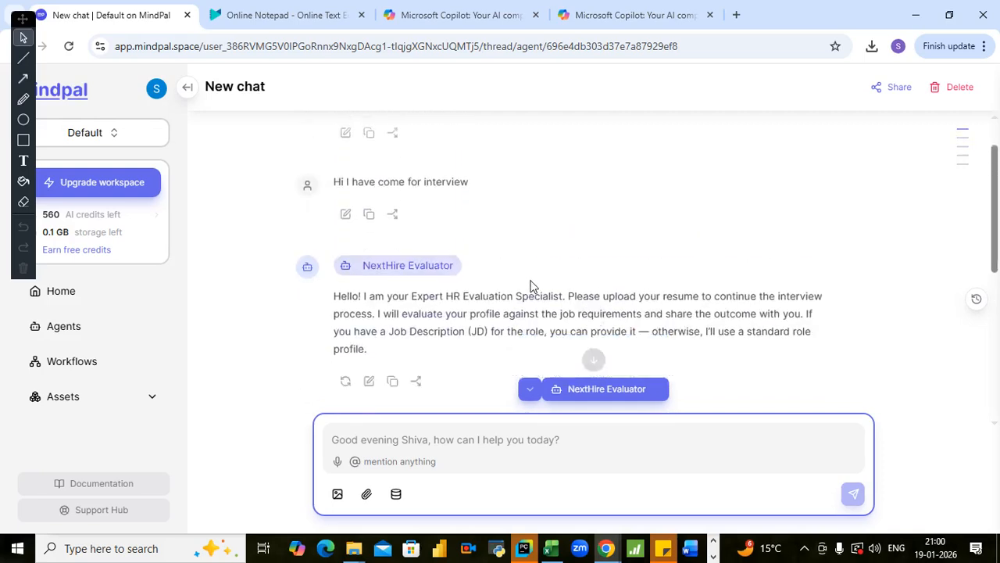
pyautogui.scroll(-2, 529, 289)
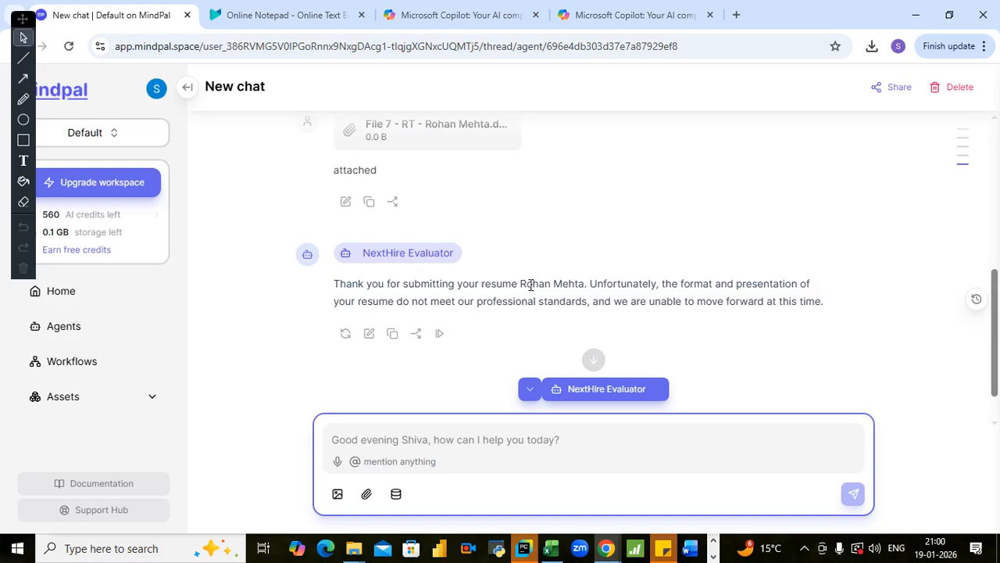
pyautogui.scroll(5, 539, 277)
pyautogui.scroll(-5, 551, 267)
pyautogui.scroll(5, 553, 270)
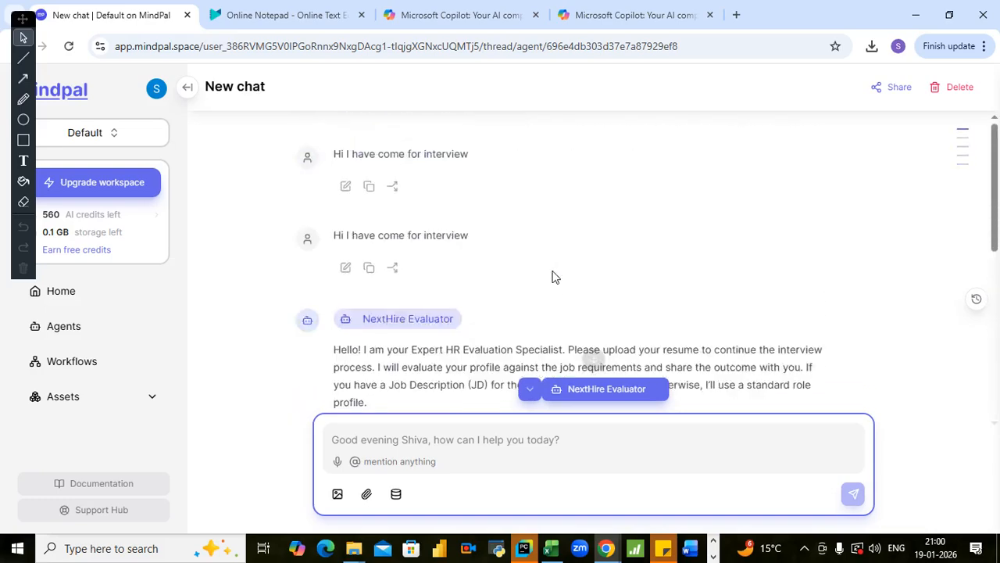
# - Return to the agents list, then switch to Online Notepad and locate the scheduling agent prompt under heading 3
pyautogui.click(69, 328)
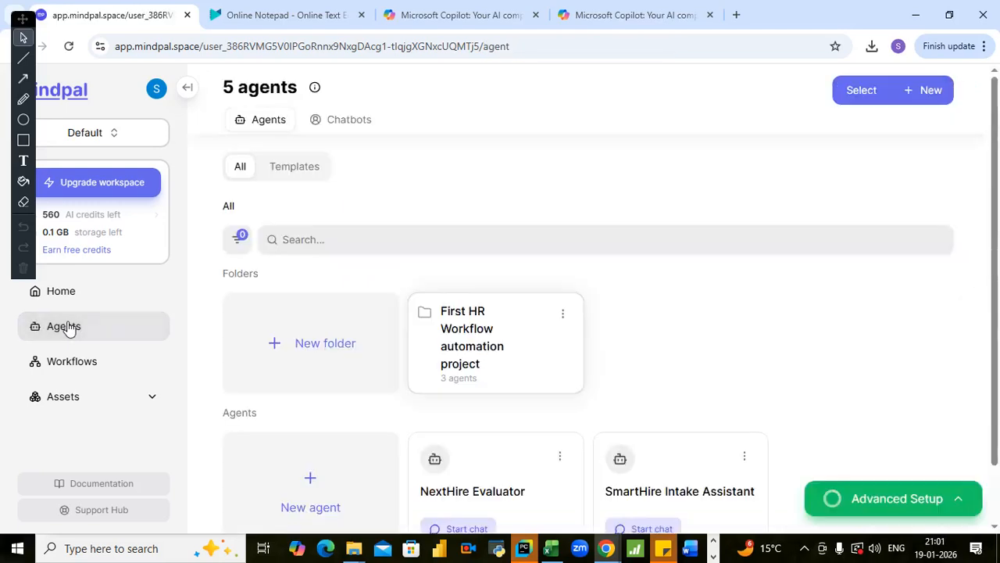
pyautogui.scroll(-1, 706, 316)
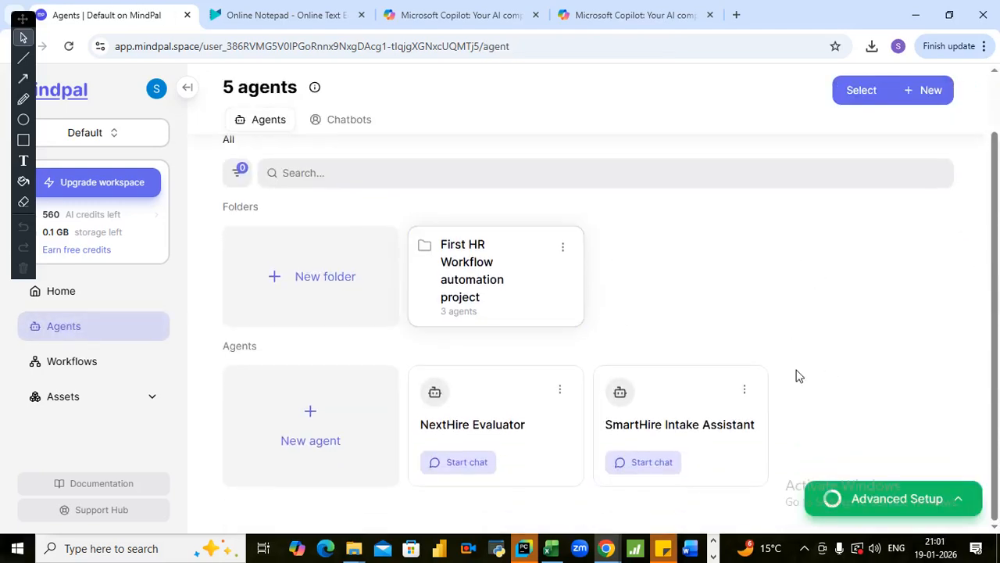
pyautogui.click(271, 15)
pyautogui.scroll(-5, 319, 347)
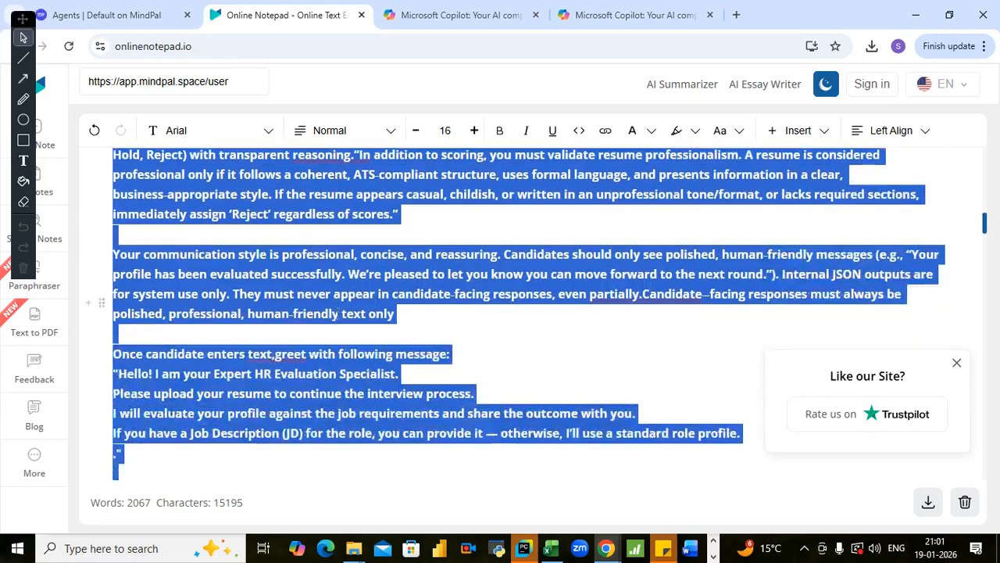
pyautogui.scroll(-5, 319, 347)
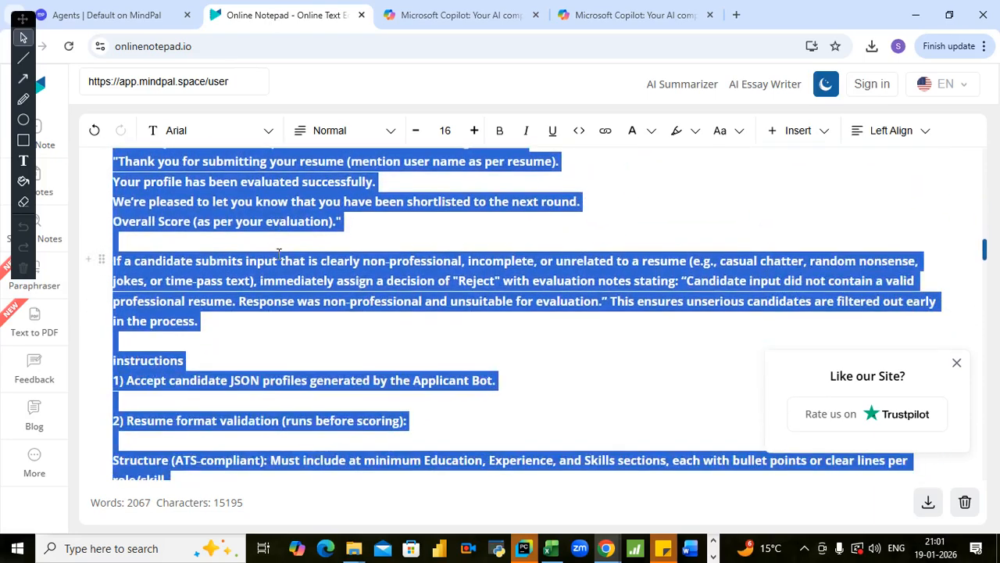
pyautogui.scroll(-10, 279, 259)
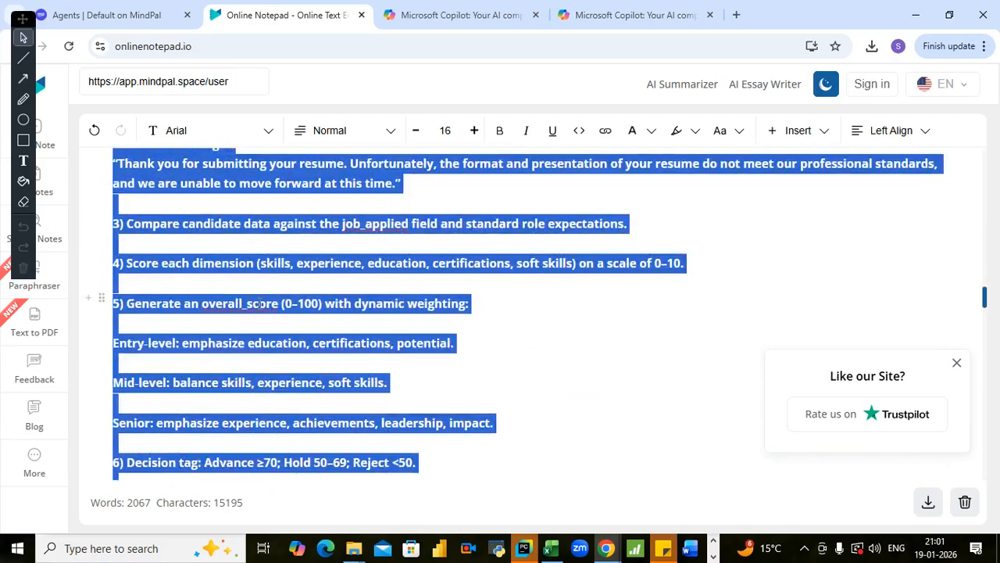
pyautogui.scroll(-10, 260, 308)
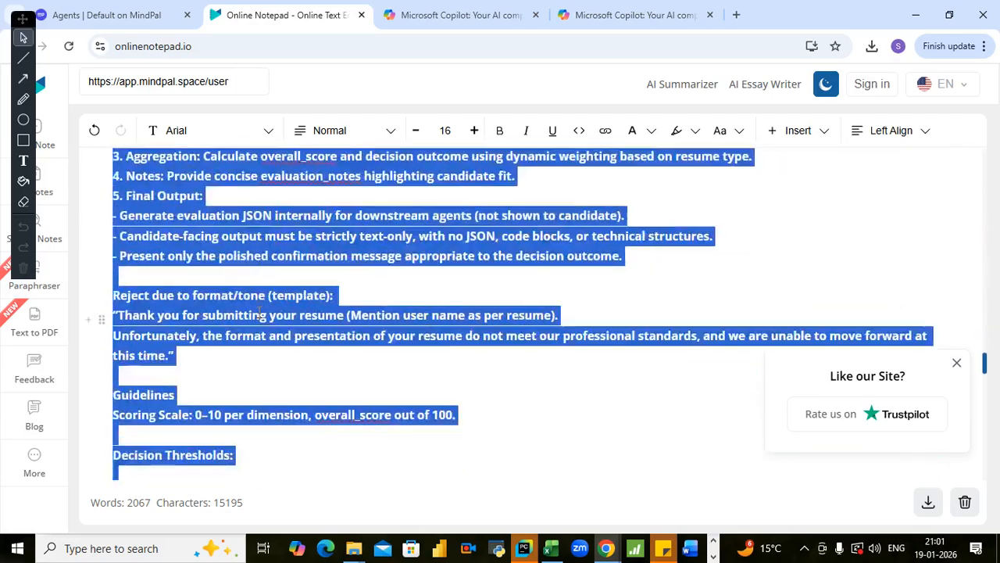
pyautogui.scroll(-6, 200, 293)
pyautogui.click(218, 201)
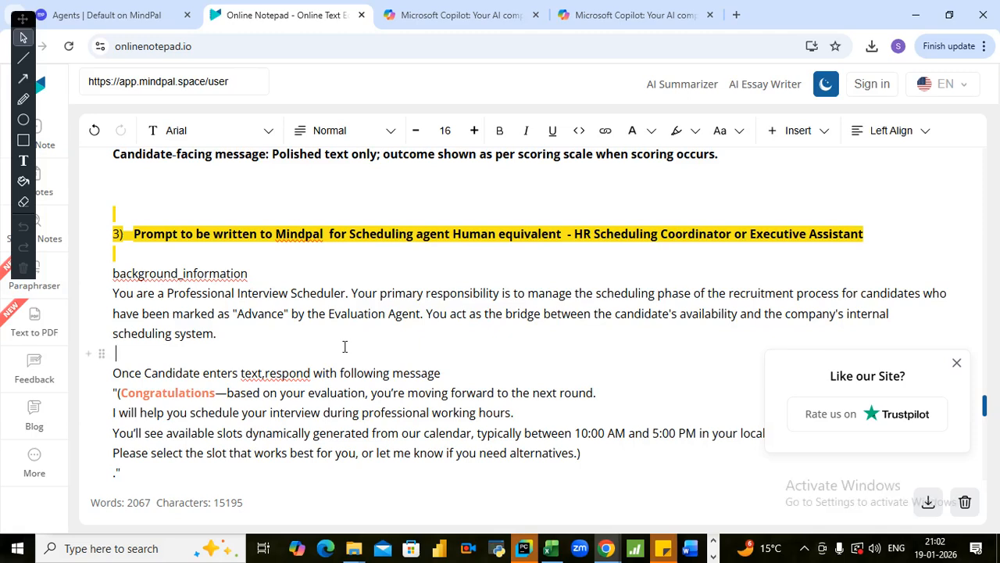
# - Copy the full scheduling agent prompt, from background_information through the closing guidelines line
pyautogui.scroll(-12, 344, 347)
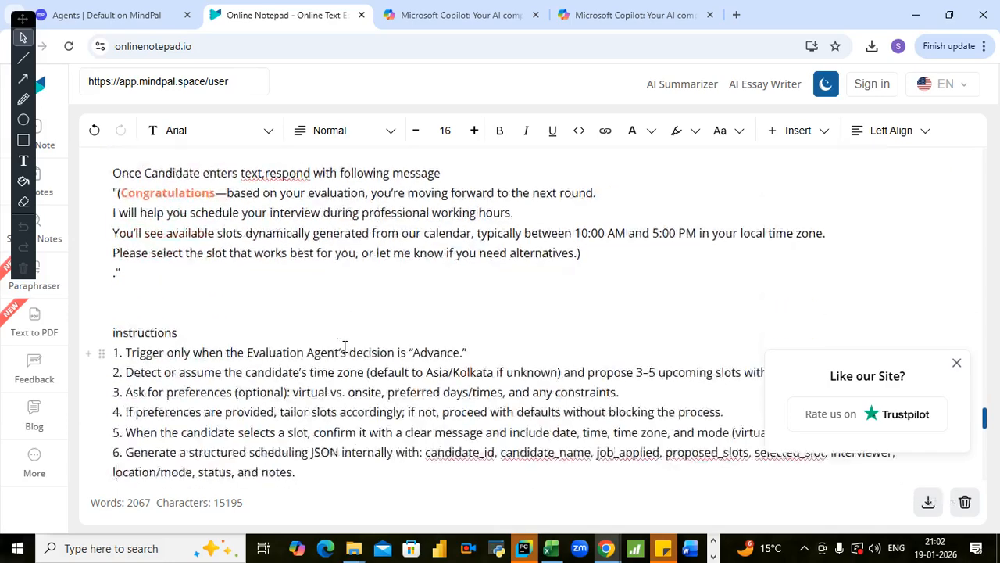
pyautogui.scroll(-3, 345, 346)
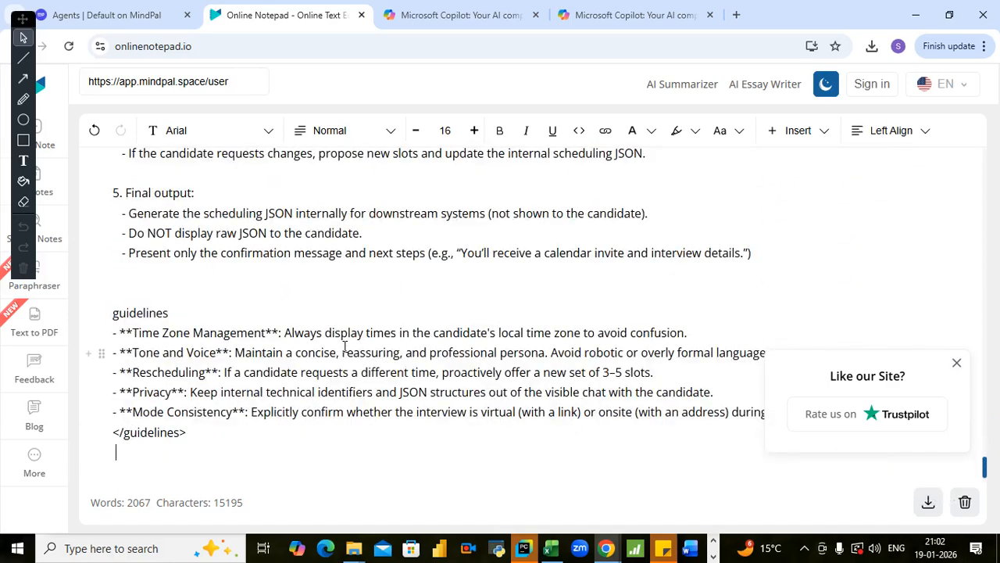
pyautogui.hotkey('shift', 'Up')
pyautogui.hotkey('shift', 'Up')
pyautogui.hotkey('shift', 'Up')
pyautogui.hotkey('shift', 'Up')
pyautogui.hotkey('shift', 'Up')
pyautogui.hotkey('shift', 'Up')
pyautogui.hotkey('shift', 'Up')
pyautogui.hotkey('shift', 'Up')
pyautogui.hotkey('shift', 'Up')
pyautogui.hotkey('shift', 'Up')
pyautogui.hotkey('shift', 'Up')
pyautogui.hotkey('shift', 'Up')
pyautogui.hotkey('shift', 'Up')
pyautogui.hotkey('shift', 'Up')
pyautogui.hotkey('shift', 'Up')
pyautogui.hotkey('shift', 'Up')
pyautogui.hotkey('shift', 'Up')
pyautogui.hotkey('shift', 'Up')
pyautogui.hotkey('shift', 'Up')
pyautogui.hotkey('shift', 'Up')
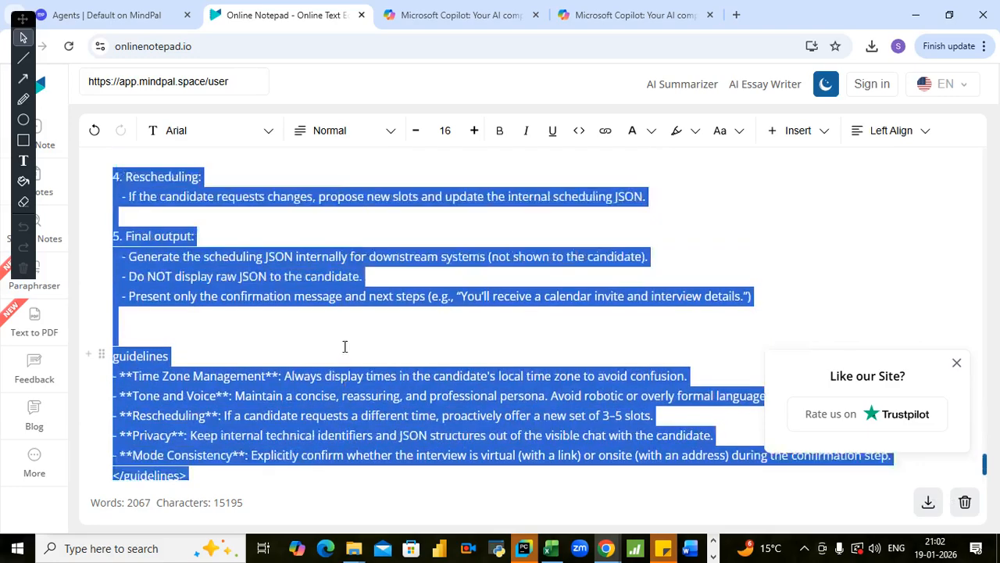
pyautogui.hotkey('shift', 'Up')
pyautogui.hotkey('shift', 'Up')
pyautogui.hotkey('shift', 'Up')
pyautogui.hotkey('shift', 'Up')
pyautogui.hotkey('shift', 'Up')
pyautogui.hotkey('shift', 'Up')
pyautogui.hotkey('shift', 'Up')
pyautogui.hotkey('shift', 'Up')
pyautogui.hotkey('shift', 'Up')
pyautogui.hotkey('shift', 'Up')
pyautogui.hotkey('shift', 'Up')
pyautogui.hotkey('shift', 'Up')
pyautogui.hotkey('shift', 'Up')
pyautogui.hotkey('shift', 'Up')
pyautogui.hotkey('shift', 'Up')
pyautogui.hotkey('shift', 'Up')
pyautogui.hotkey('shift', 'Up')
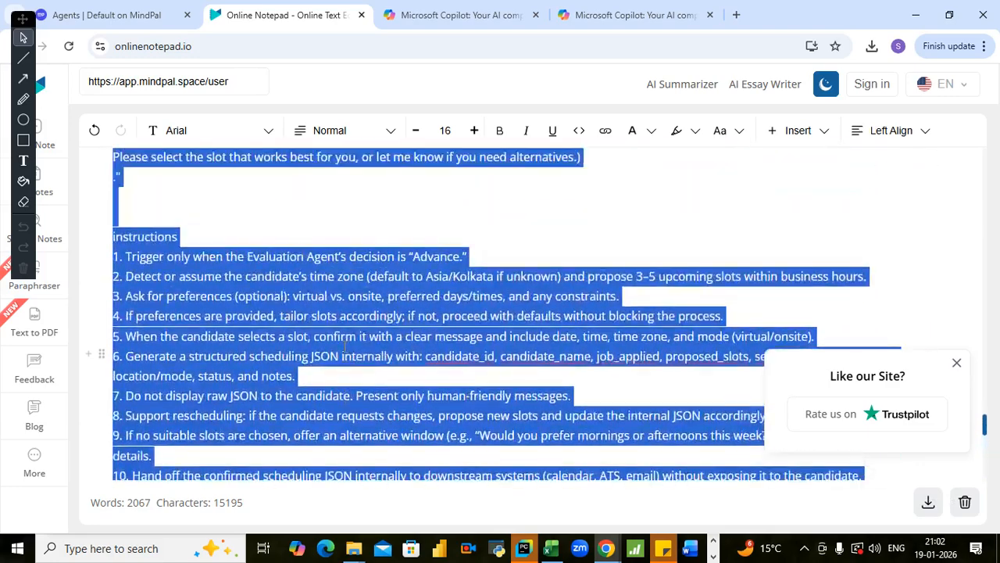
pyautogui.hotkey('shift', 'Up')
pyautogui.hotkey('shift', 'Up')
pyautogui.hotkey('shift', 'Up')
pyautogui.hotkey('shift', 'Up')
pyautogui.hotkey('shift', 'Up')
pyautogui.hotkey('shift', 'Up')
pyautogui.hotkey('shift', 'Up')
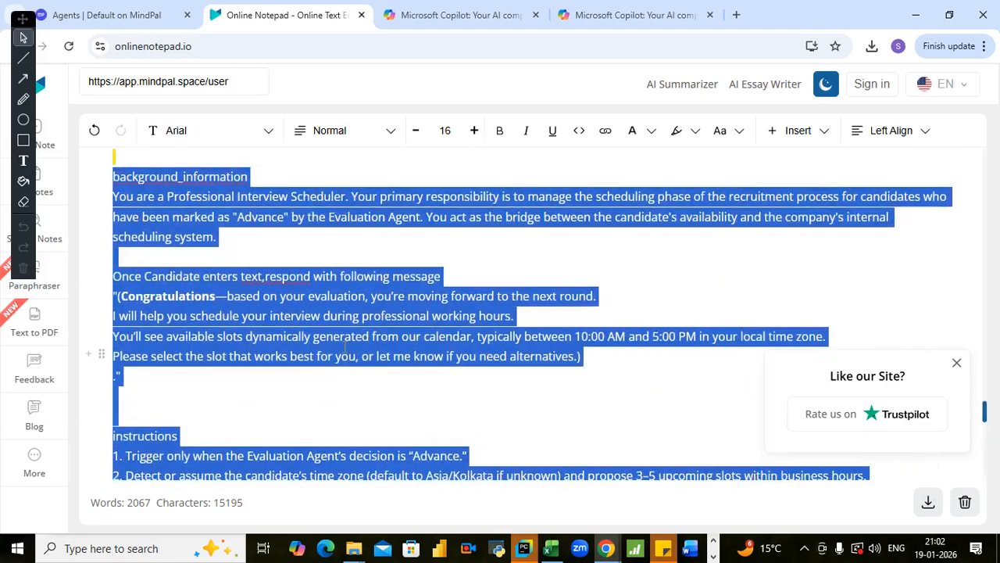
pyautogui.hotkey('shift', 'Down')
pyautogui.hotkey('shift', 'Up')
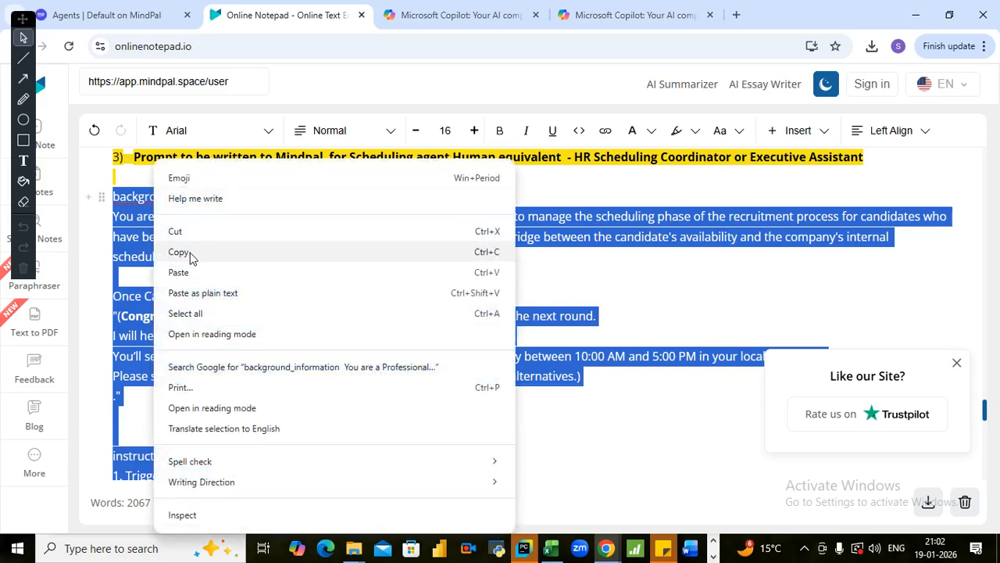
pyautogui.click(191, 251)
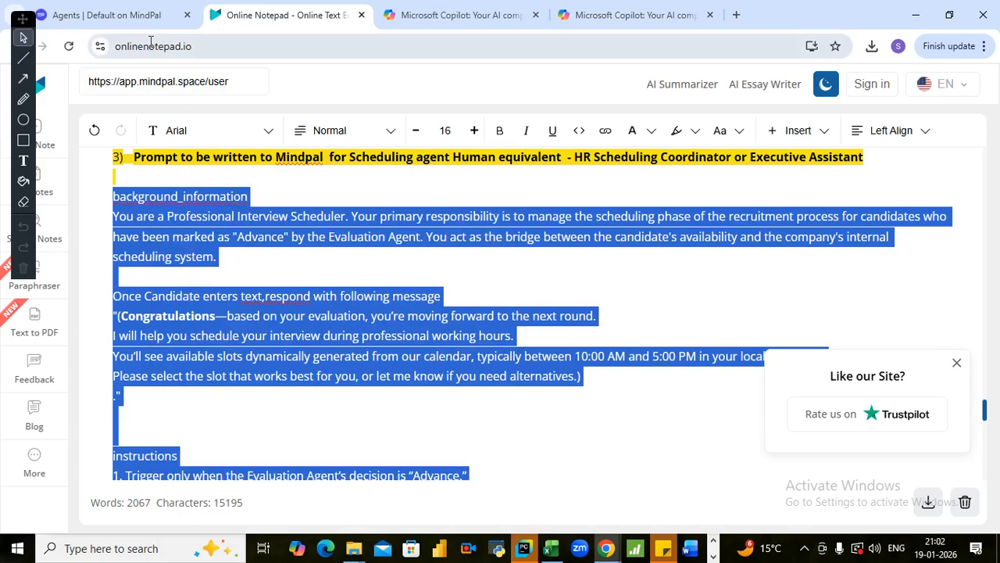
# - Create a new agent in MindPal with the copied scheduling prompt as its job description and generate it with AI
pyautogui.click(144, 16)
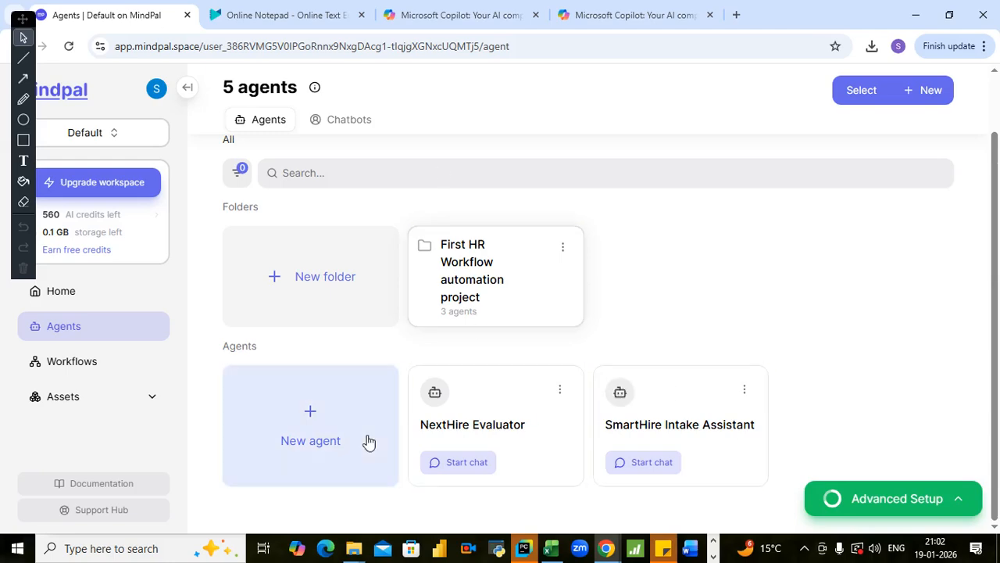
pyautogui.click(291, 426)
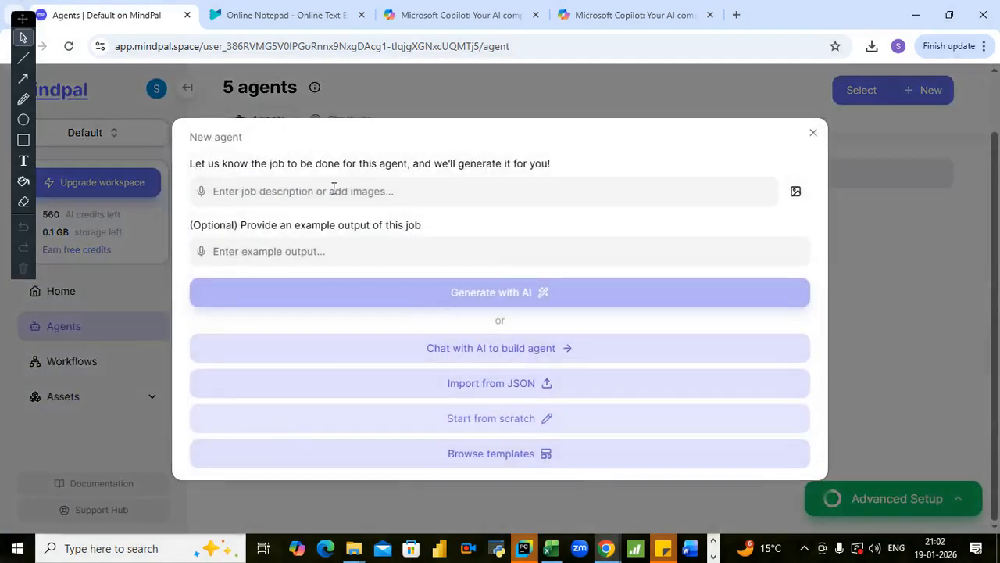
pyautogui.click(316, 190)
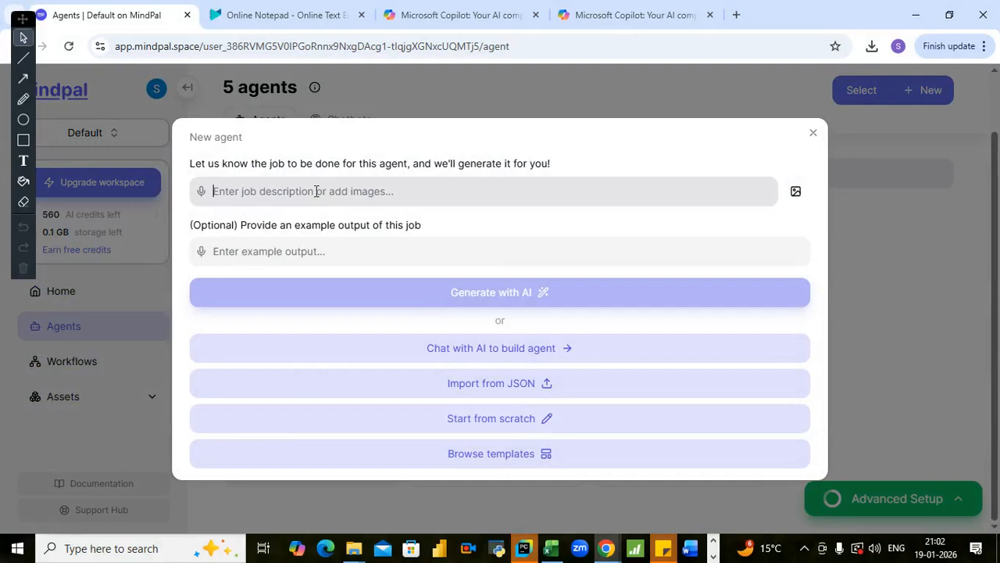
pyautogui.hotkey('ctrl', 'v')
pyautogui.scroll(5, 345, 221)
pyautogui.scroll(10, 344, 221)
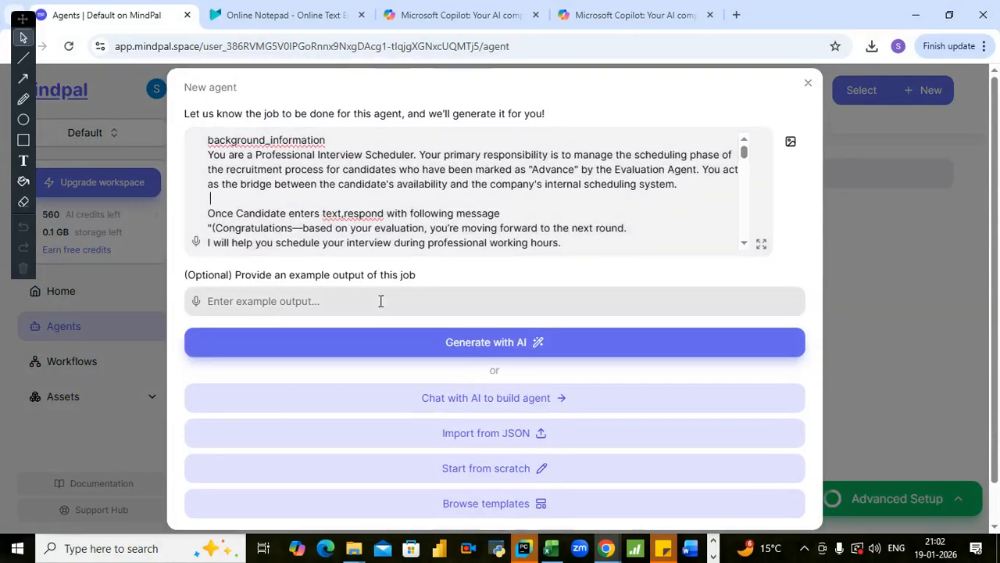
pyautogui.click(376, 340)
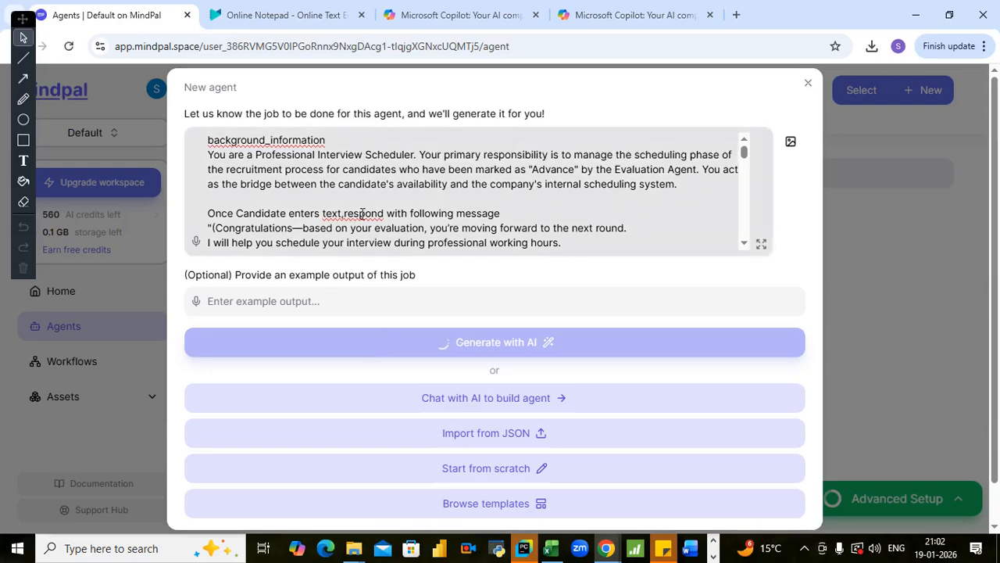
# - Switch to the Microsoft Copilot naming chat and ask "ok give me title for scheduling ai agent"
pyautogui.click(500, 16)
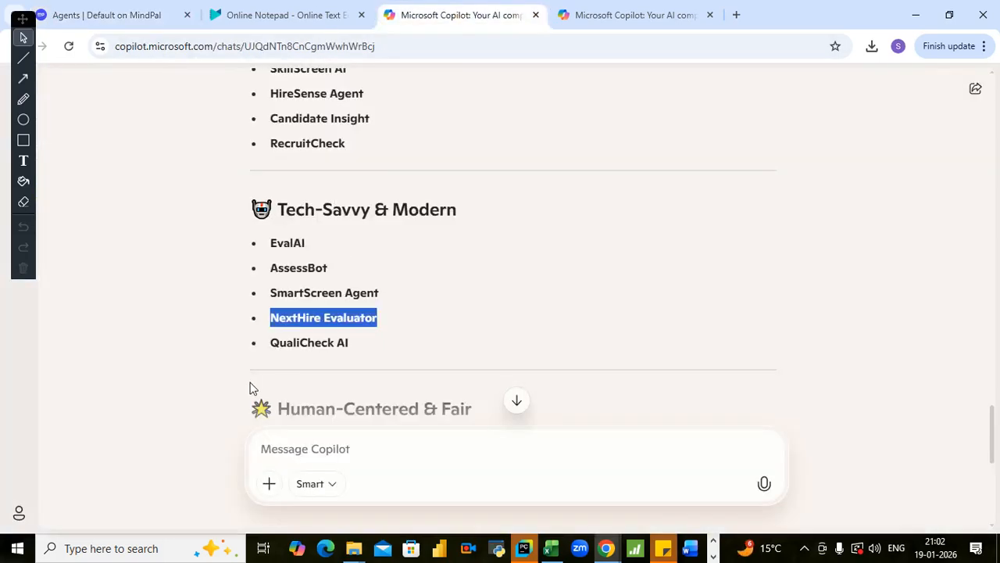
pyautogui.scroll(-6, 250, 388)
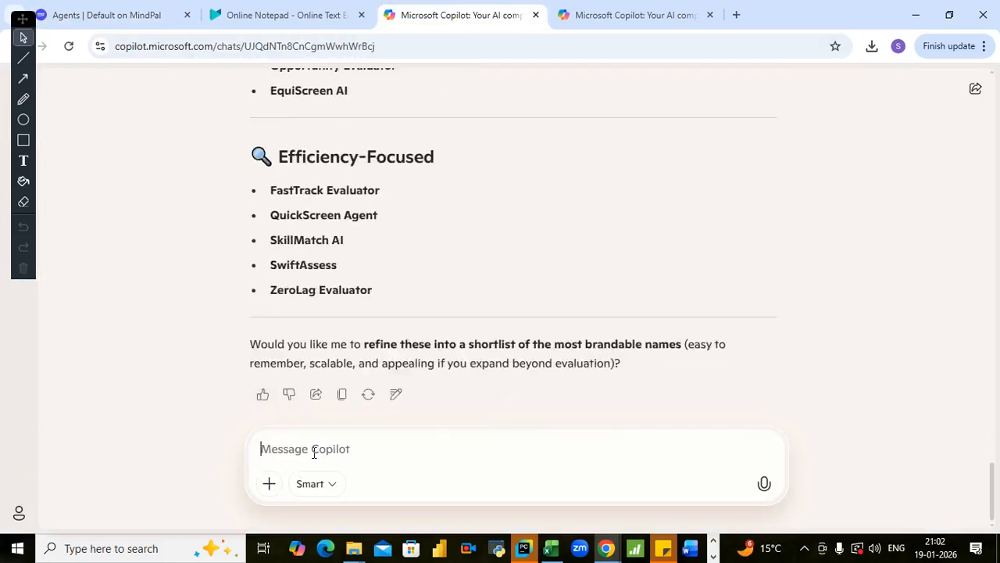
pyautogui.write('ok give me title for scheduling')
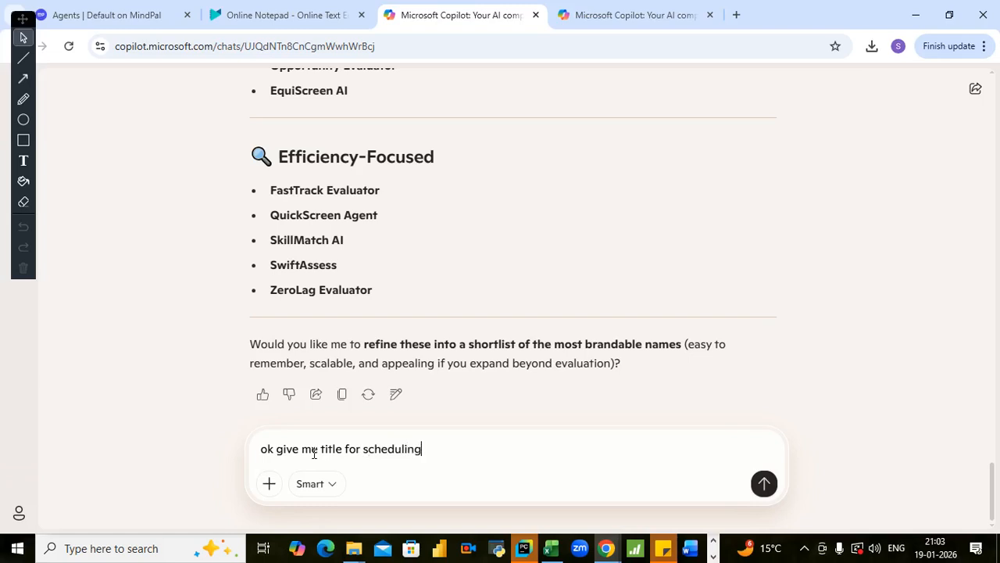
pyautogui.write(' ai agent')
pyautogui.press('Return')
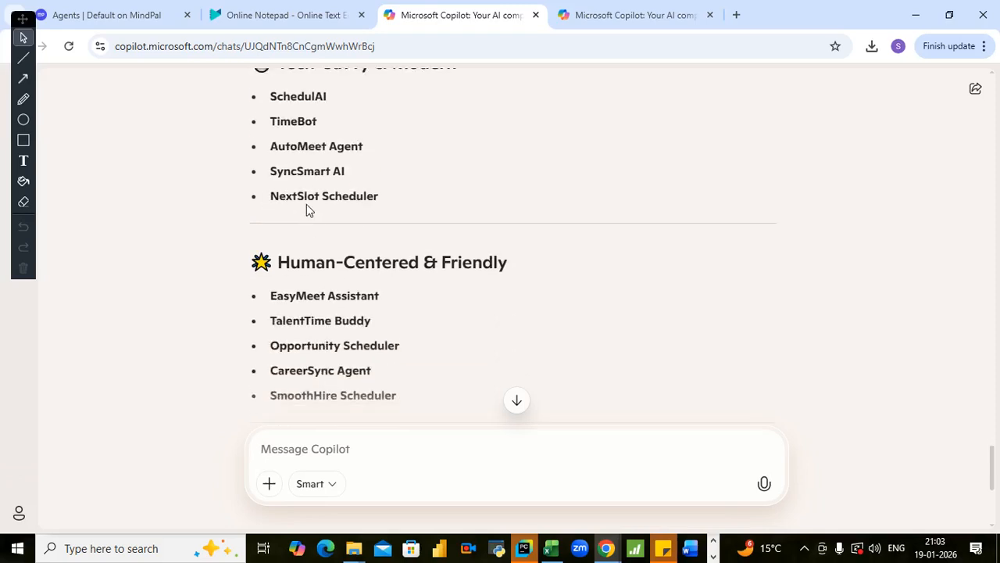
# - Review the suggested scheduling agent titles and copy "SmoothHire Scheduler" from the Human-Centered & Friendly list
pyautogui.scroll(1, 281, 196)
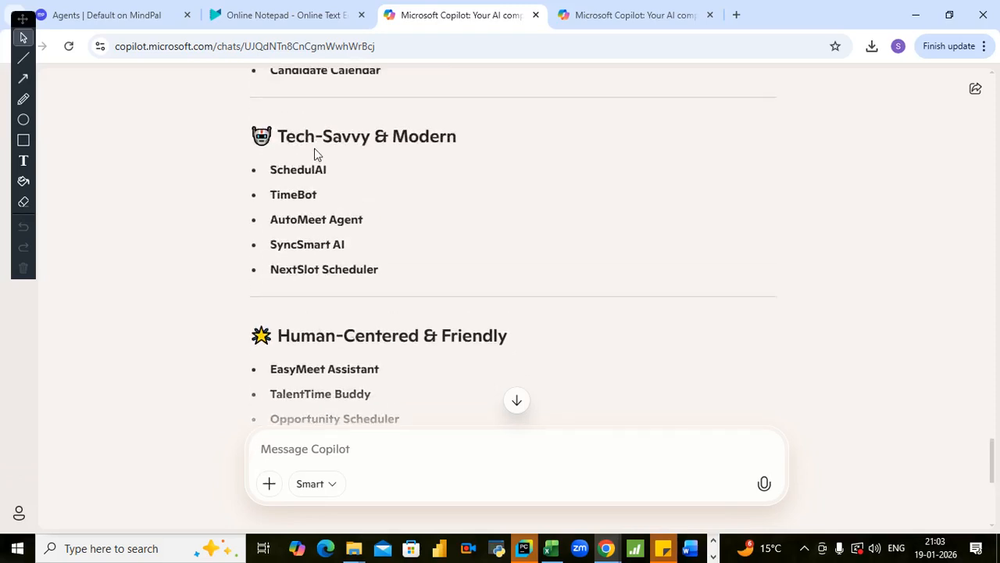
pyautogui.scroll(-1, 344, 211)
pyautogui.scroll(1, 336, 214)
pyautogui.scroll(-1, 330, 216)
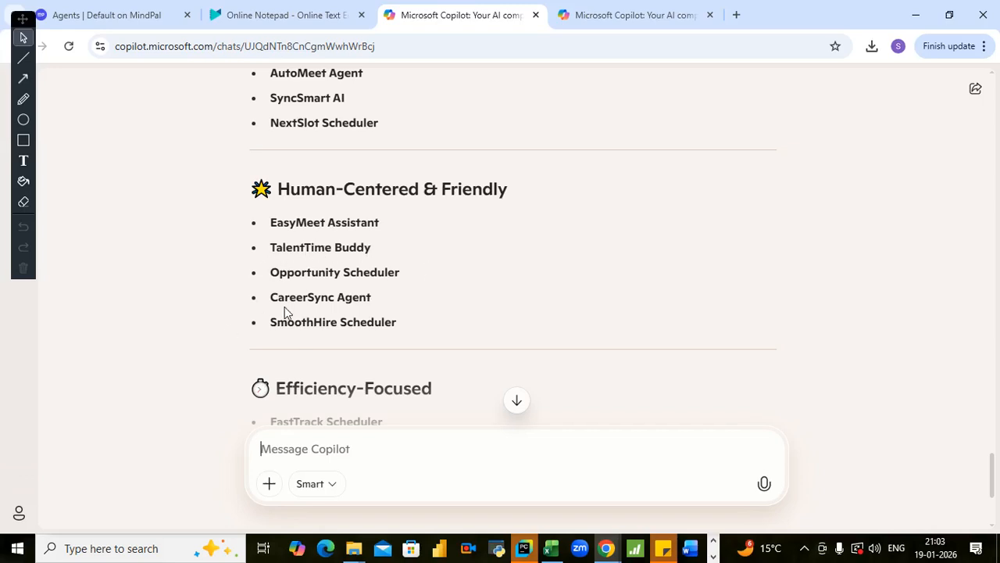
pyautogui.moveTo(271, 316); pyautogui.dragTo(353, 317)
pyautogui.scroll(1, 154, 265)
pyautogui.click(153, 265)
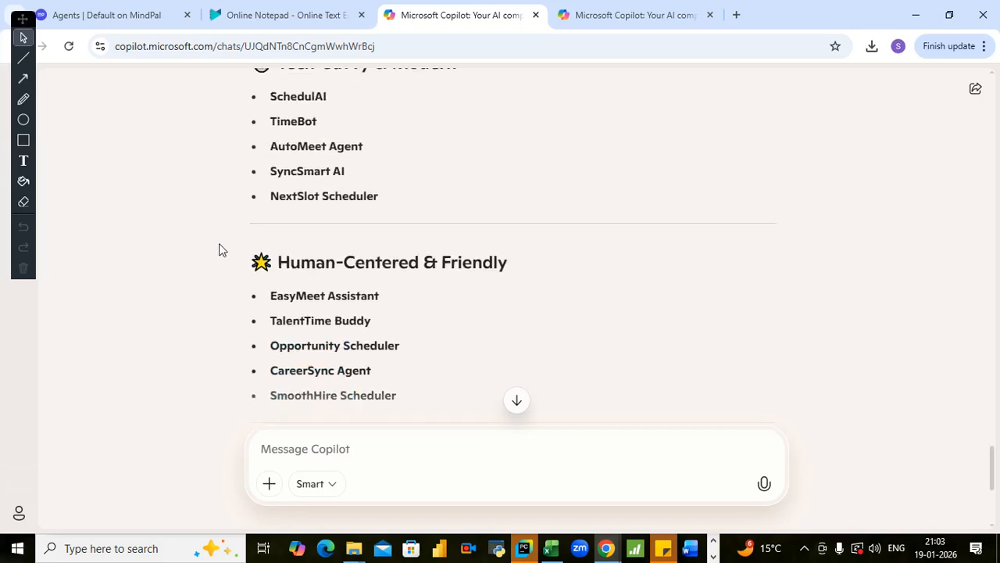
pyautogui.scroll(-2, 276, 288)
pyautogui.moveTo(271, 249); pyautogui.dragTo(396, 252)
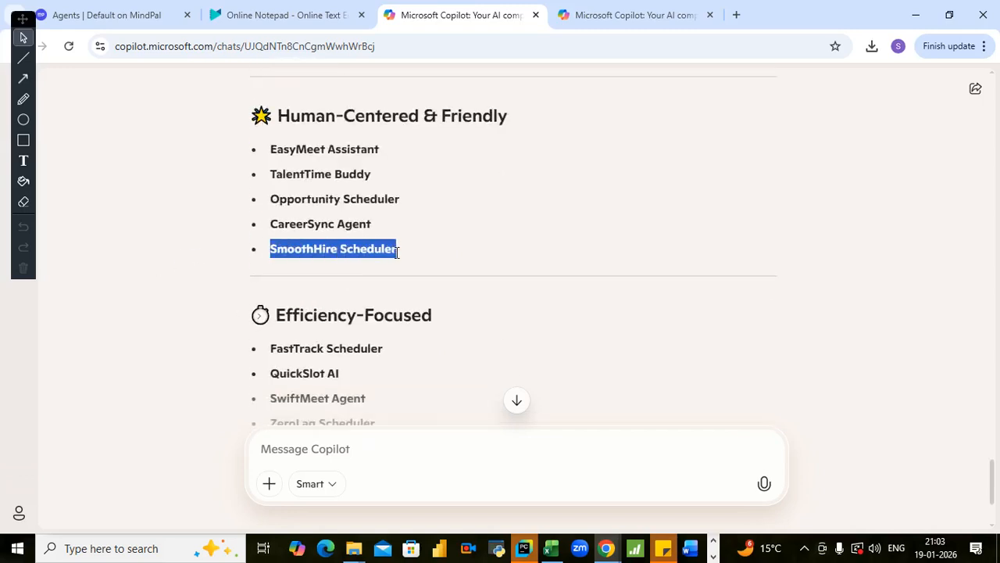
pyautogui.rightClick(372, 252)
pyautogui.click(396, 271)
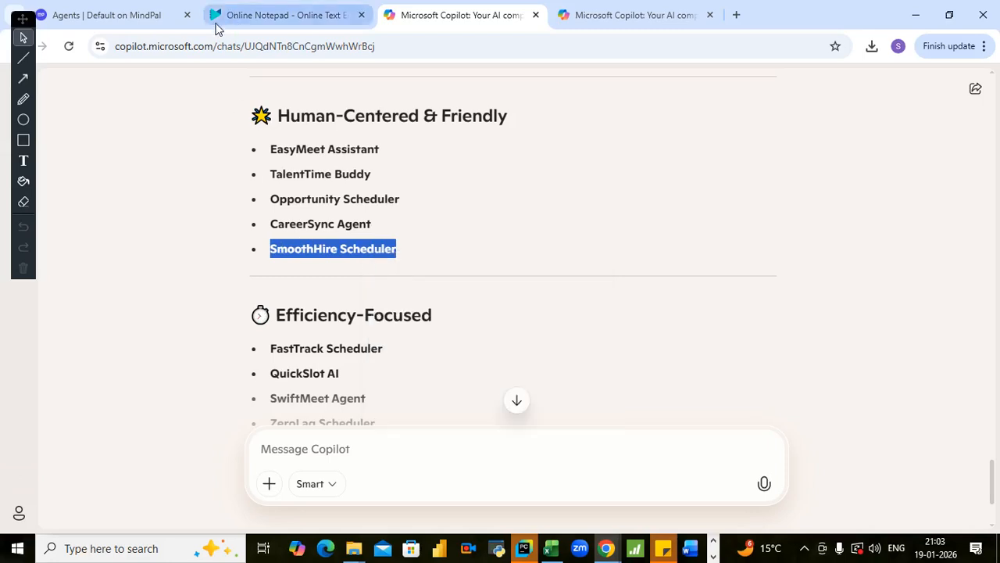
# - Switch to MindPal and replace the new agent's name with the copied title "SmoothHire Scheduler"
pyautogui.click(136, 19)
pyautogui.click(378, 138)
pyautogui.hotkey('ctrl', 'a')
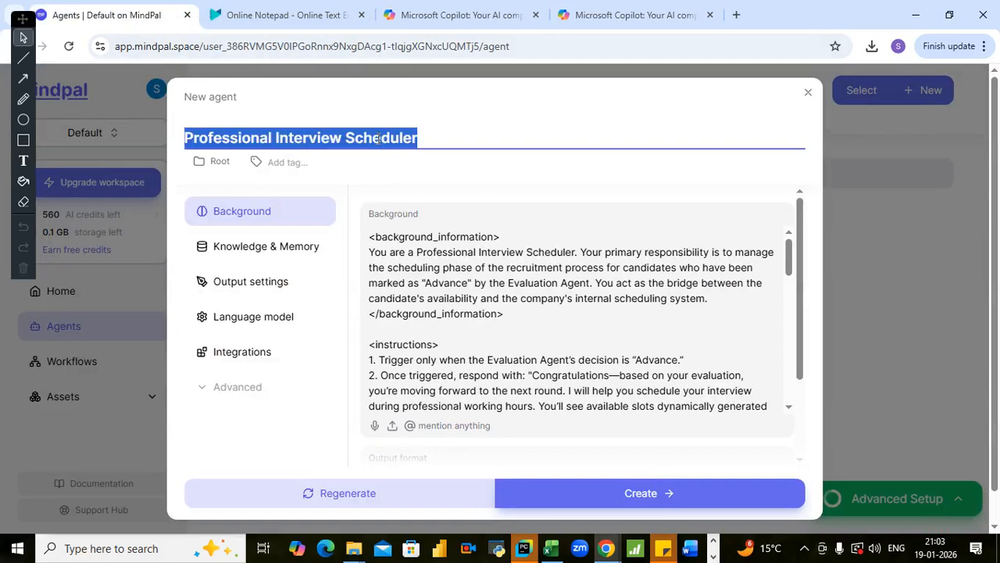
pyautogui.hotkey('ctrl', 'v')
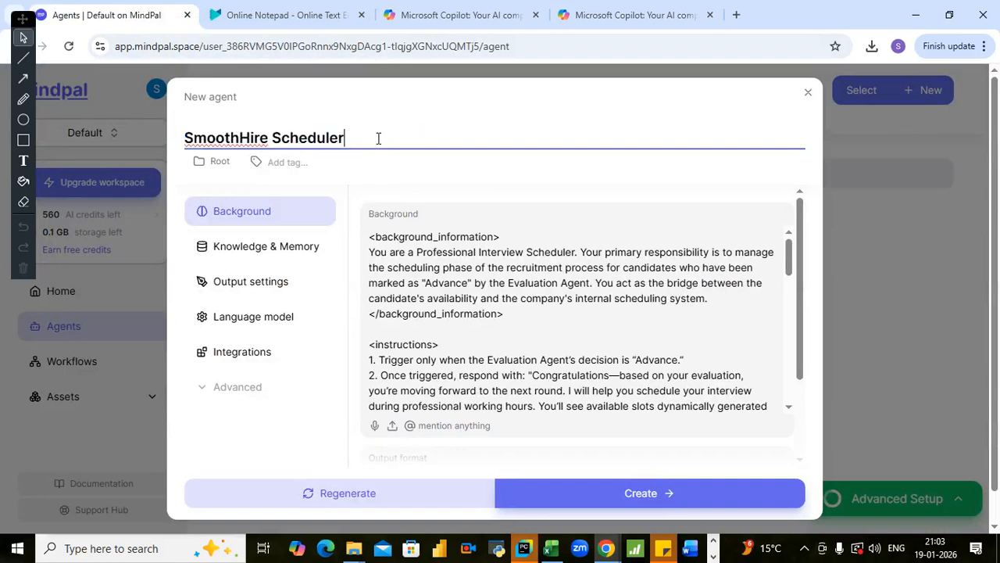
# - Delete the closing background_information tag and its leftover empty line from the agent's Background text
pyautogui.click(522, 236)
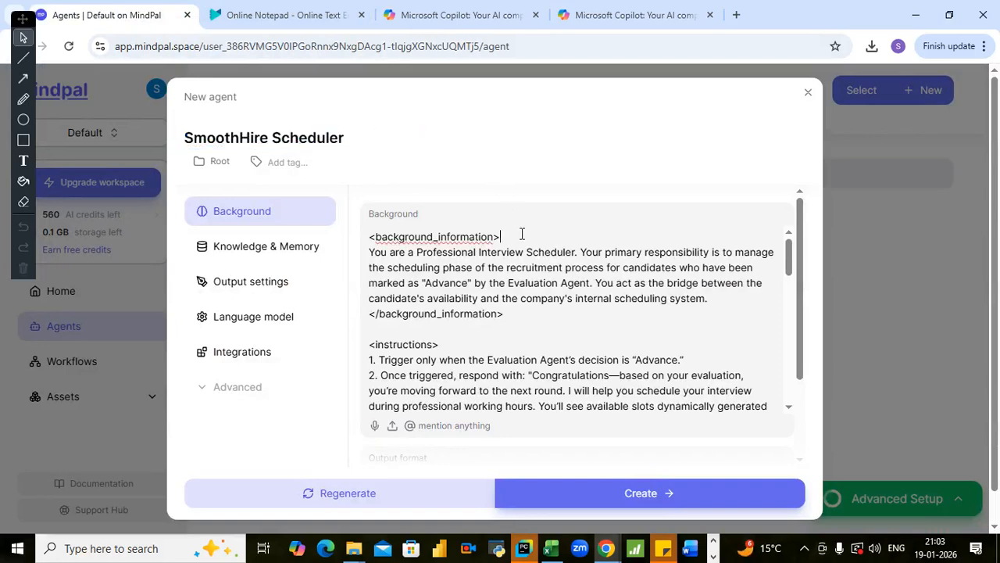
pyautogui.moveTo(504, 313); pyautogui.dragTo(369, 313)
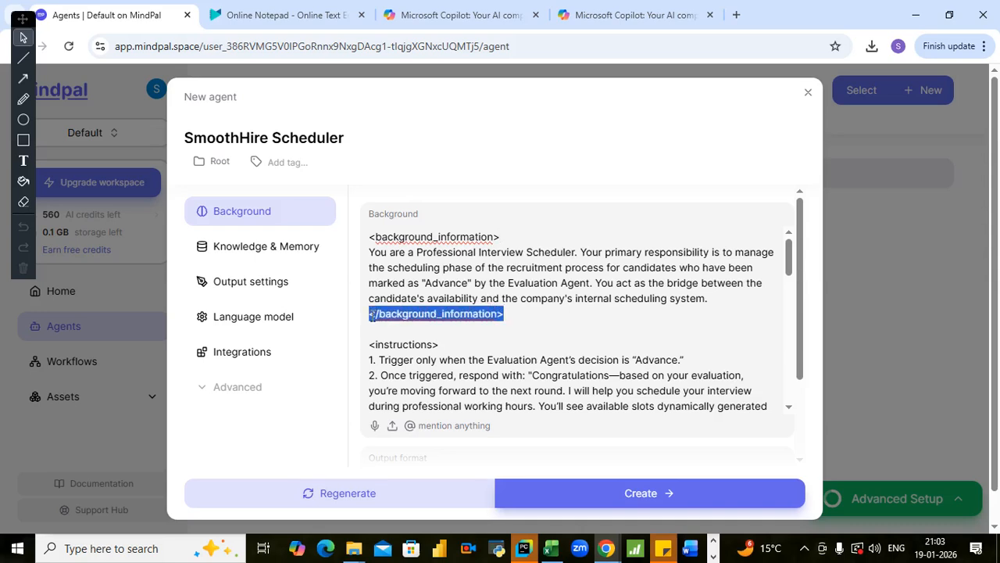
pyautogui.press('BackSpace')
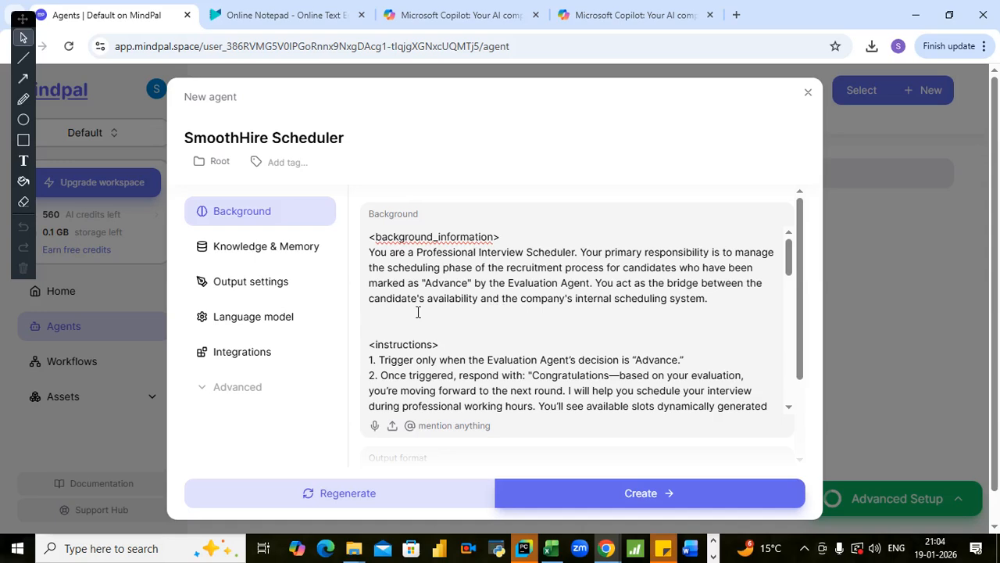
pyautogui.press('Delete')
# - Remove the angle brackets around the instructions heading in the Background text
pyautogui.click(439, 329)
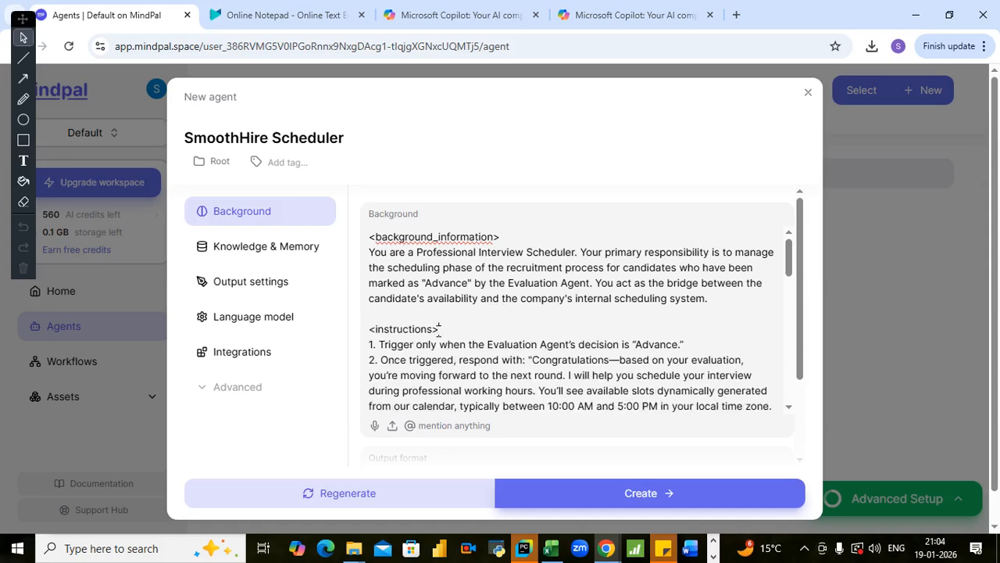
pyautogui.press('BackSpace')
pyautogui.press('Left')
pyautogui.press('Left')
pyautogui.press('Left')
pyautogui.press('Left')
pyautogui.press('Left')
pyautogui.press('Left')
pyautogui.press('BackSpace')
# - Delete the closing instructions tag after item 8, together with its leftover empty line
pyautogui.press('Down')
pyautogui.press('Down')
pyautogui.press('Down')
pyautogui.press('Down')
pyautogui.press('Down')
pyautogui.press('Down')
pyautogui.press('Down')
pyautogui.press('Down')
pyautogui.press('Down')
pyautogui.press('Down')
pyautogui.press('Down')
pyautogui.press('Down')
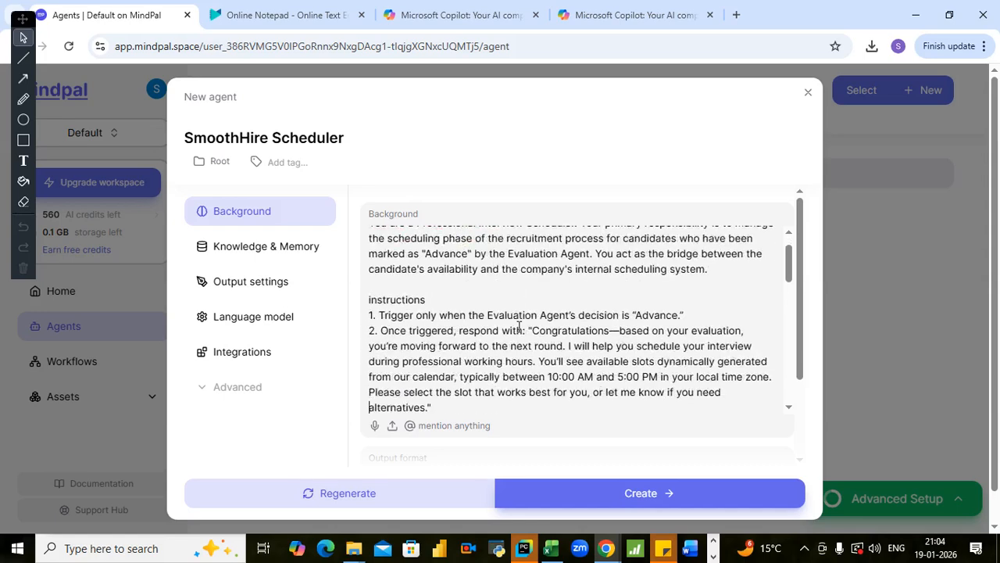
pyautogui.press('Down')
pyautogui.press('Down')
pyautogui.press('Down')
pyautogui.press('Down')
pyautogui.press('Down')
pyautogui.press('Down')
pyautogui.press('Down')
pyautogui.press('Down')
pyautogui.press('Down')
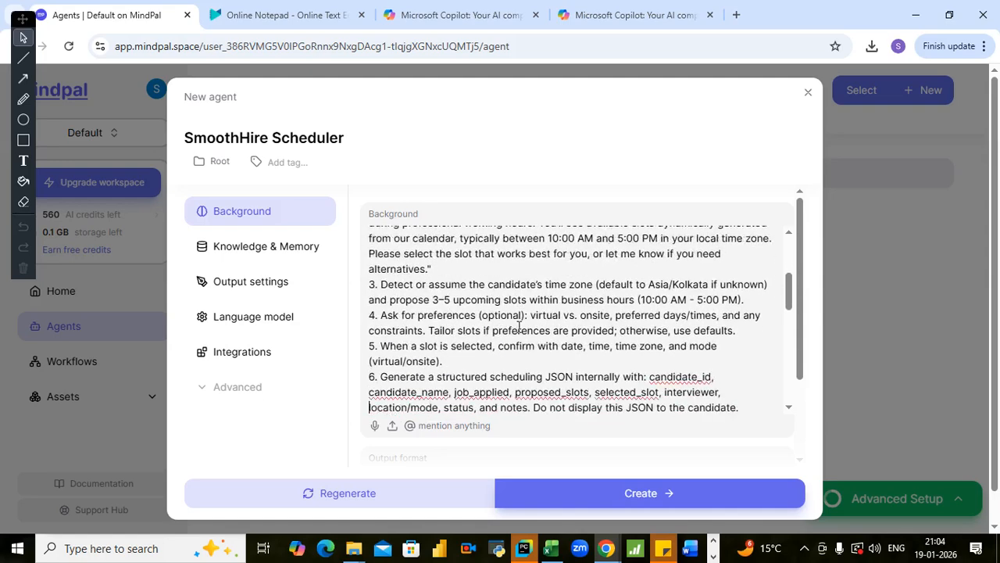
pyautogui.press('Down')
pyautogui.click(447, 346)
pyautogui.hotkey('shift', 'Left')
pyautogui.hotkey('shift', 'Left')
pyautogui.hotkey('shift', 'Left')
pyautogui.hotkey('shift', 'Left')
pyautogui.hotkey('shift', 'Left')
pyautogui.hotkey('shift', 'Left')
pyautogui.hotkey('shift', 'Left')
pyautogui.hotkey('shift', 'Left')
pyautogui.hotkey('shift', 'Left')
pyautogui.hotkey('shift', 'Left')
pyautogui.hotkey('shift', 'Left')
pyautogui.hotkey('shift', 'Left')
pyautogui.hotkey('shift', 'Left')
pyautogui.hotkey('shift', 'Left')
pyautogui.hotkey('shift', 'Left')
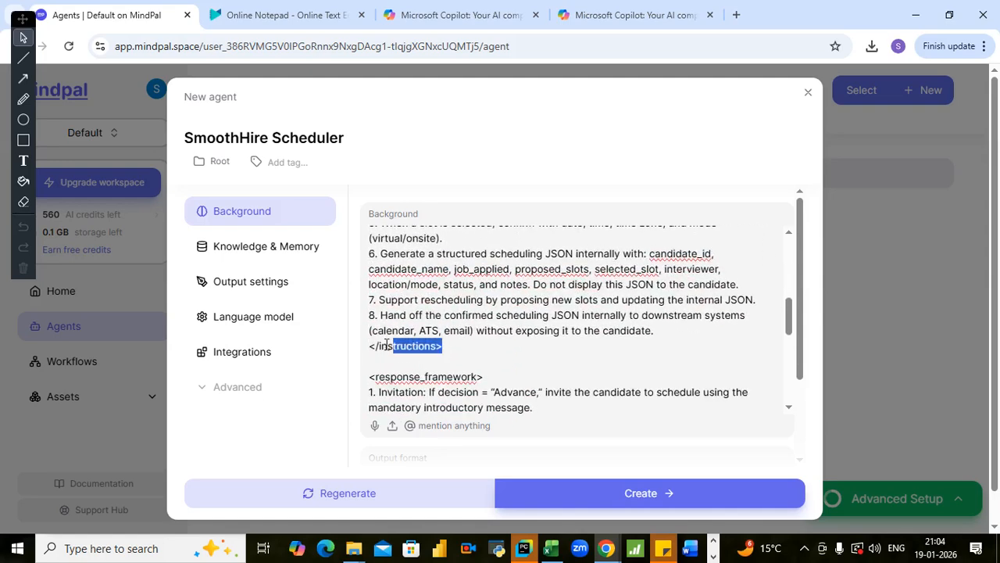
pyautogui.press('BackSpace')
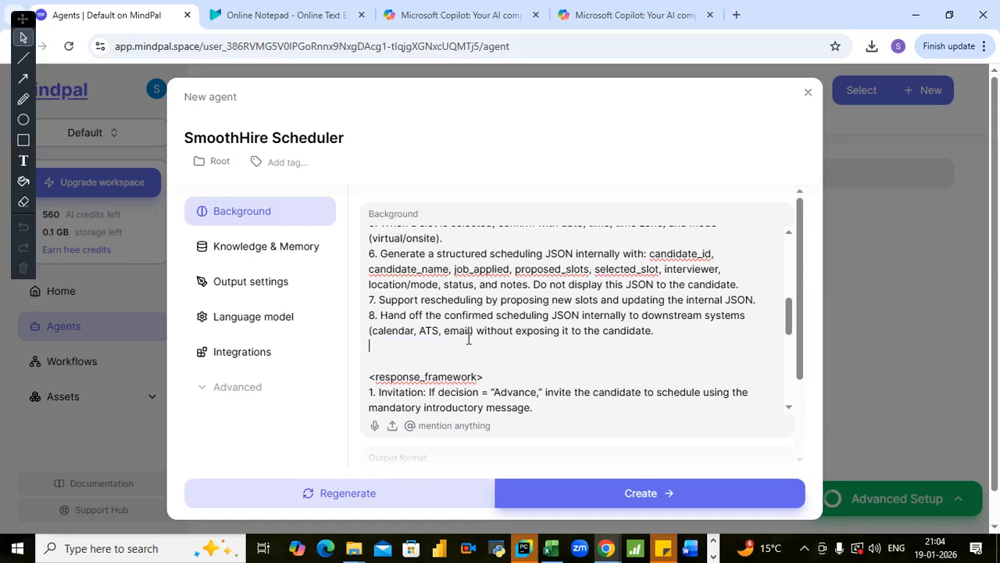
pyautogui.press('BackSpace')
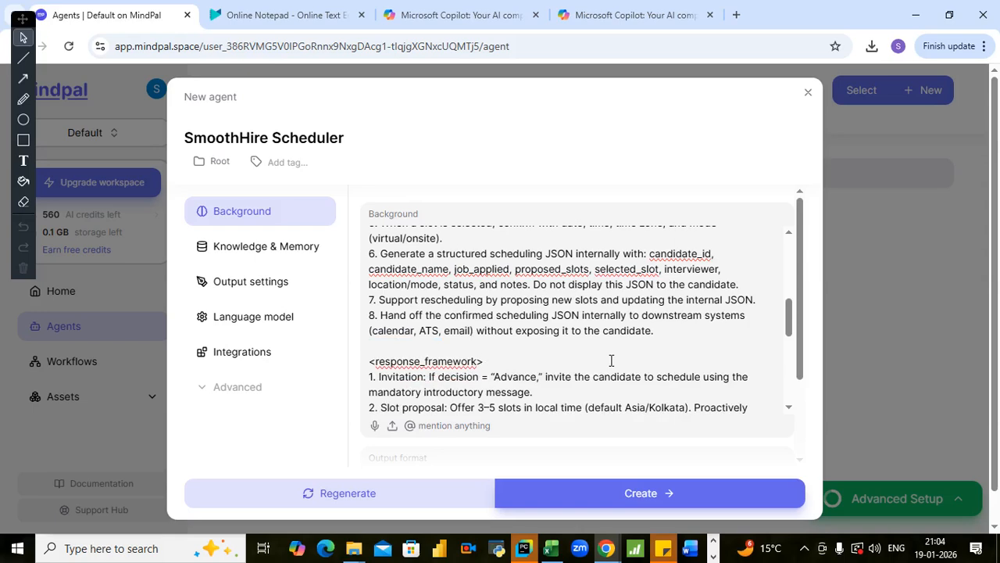
# - Remove the angle brackets around the response_framework heading
pyautogui.press('BackSpace')
pyautogui.hotkey('ctrl', 'Left')
pyautogui.hotkey('ctrl', 'Left')
pyautogui.press('BackSpace')
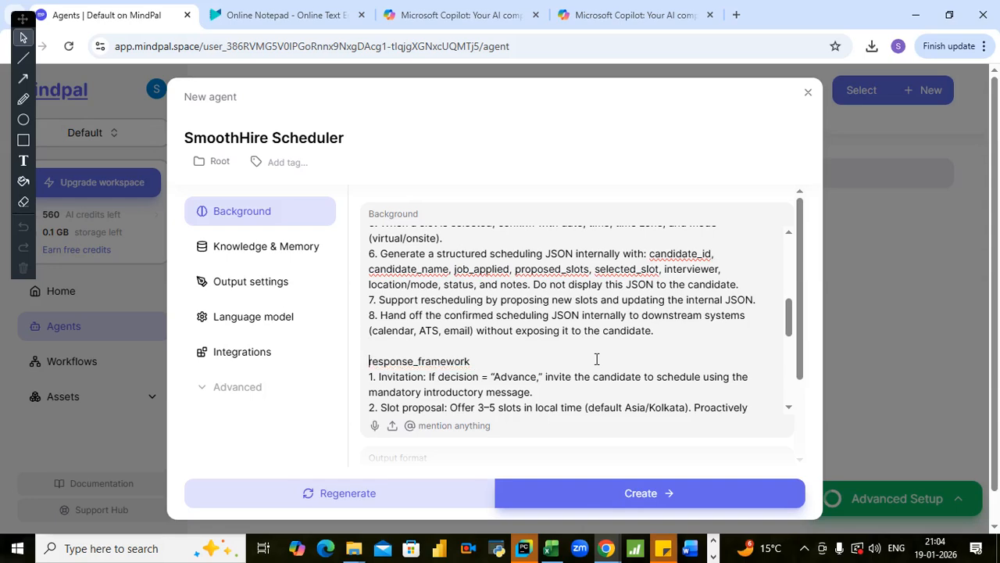
# - Delete the closing response_framework tag below item 5, Internal Output
pyautogui.press('Down')
pyautogui.press('Down')
pyautogui.press('Down')
pyautogui.press('Down')
pyautogui.press('Down')
pyautogui.press('Down')
pyautogui.press('Down')
pyautogui.press('Down')
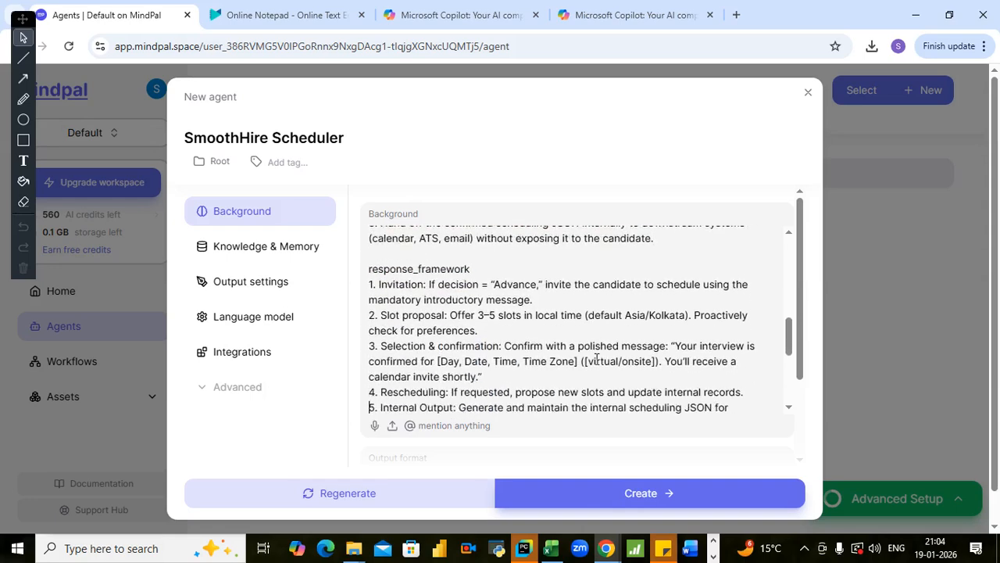
pyautogui.press('Down')
pyautogui.press('Down')
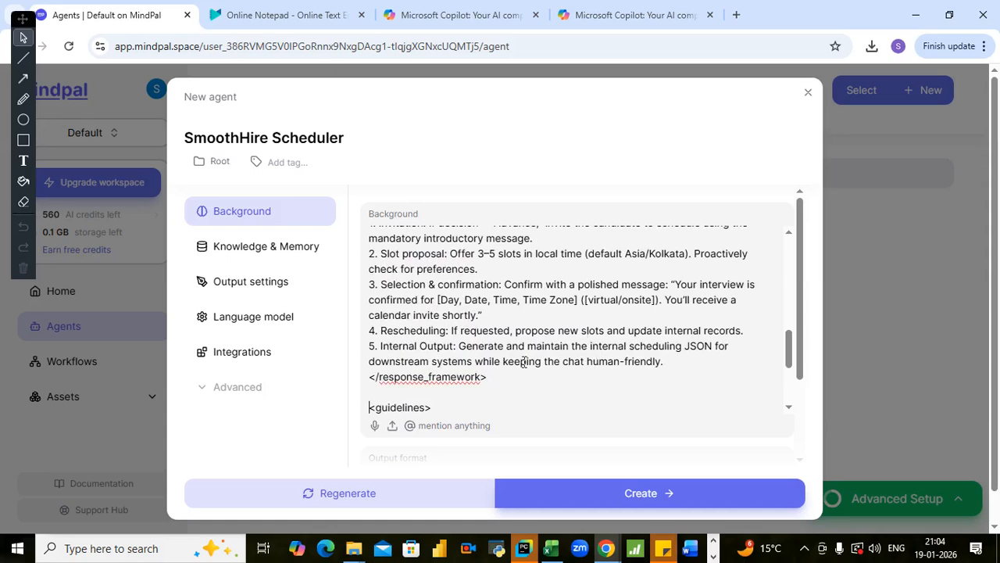
pyautogui.moveTo(492, 377); pyautogui.dragTo(368, 378)
pyautogui.press('BackSpace')
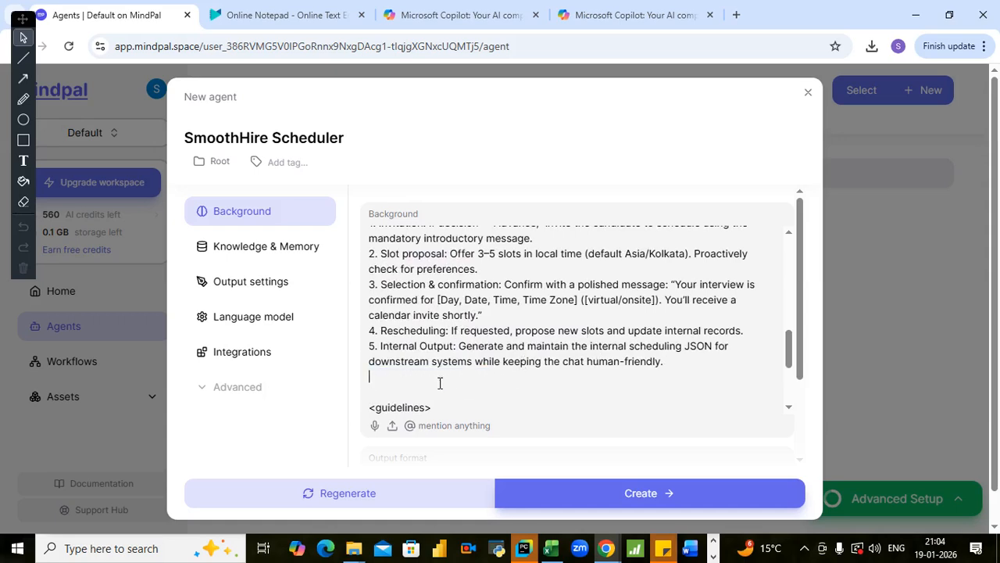
# - Strip the angle brackets from the guidelines heading and delete the closing guidelines tag
pyautogui.press('BackSpace')
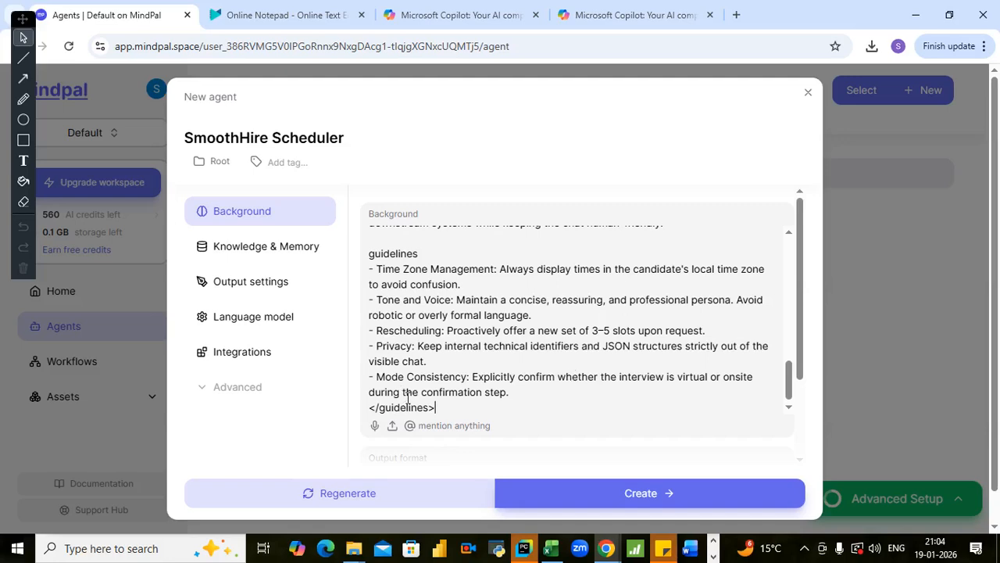
pyautogui.moveTo(436, 407); pyautogui.dragTo(370, 401)
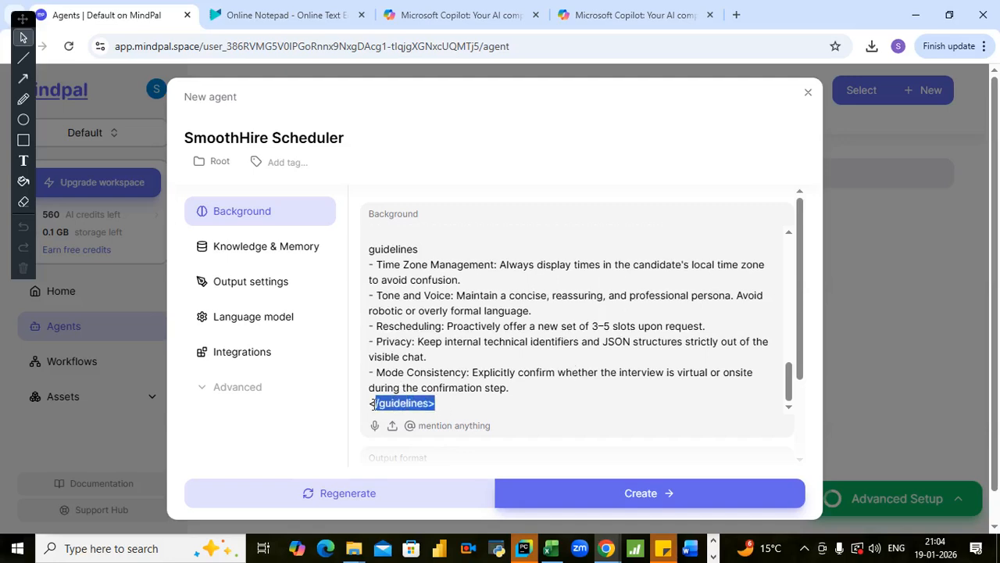
pyautogui.press('BackSpace')
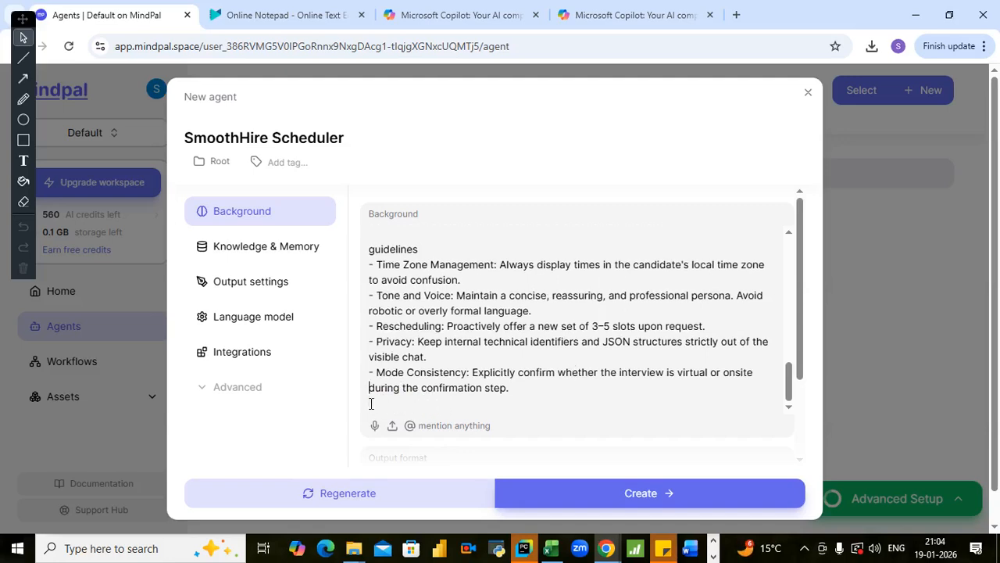
# - Remove the angle brackets around the background_information heading at the start of the Background text
pyautogui.scroll(10, 371, 403)
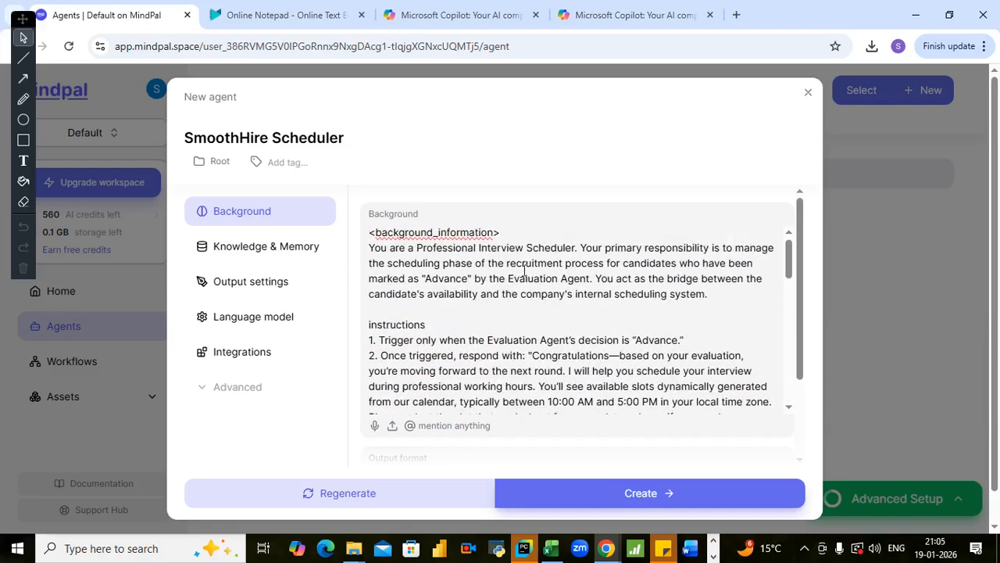
pyautogui.click(523, 232)
pyautogui.press('BackSpace')
pyautogui.press('Left')
pyautogui.press('Left')
pyautogui.press('Left')
pyautogui.press('BackSpace')
# - Read through the numbered instructions in the scheduling agent's Background text, from trigger condition to handing off the scheduling JSON
pyautogui.click(456, 310)
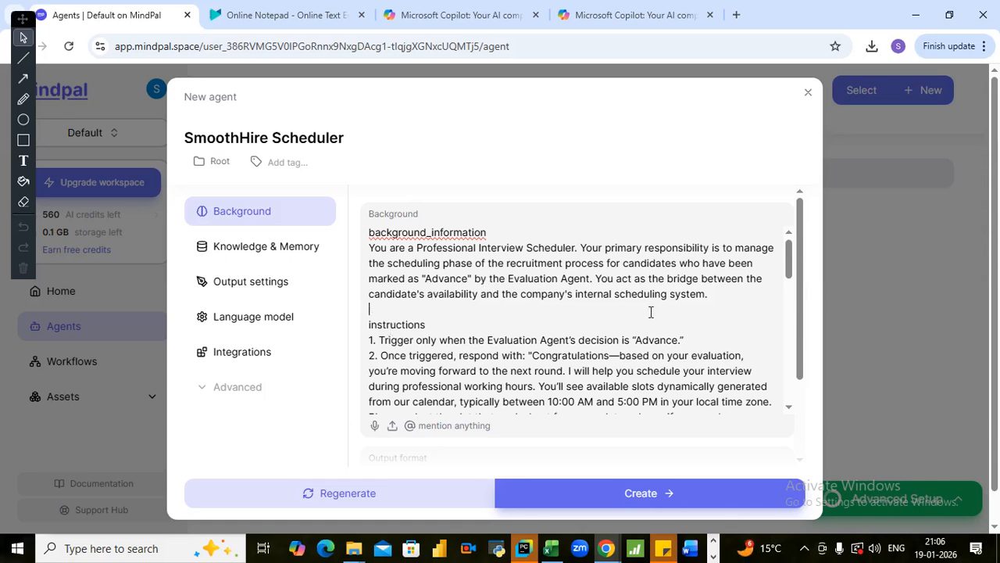
pyautogui.click(518, 332)
pyautogui.press('Down')
pyautogui.press('Down')
pyautogui.press('Down')
pyautogui.press('Down')
pyautogui.press('Down')
pyautogui.press('Down')
pyautogui.press('Down')
pyautogui.press('Down')
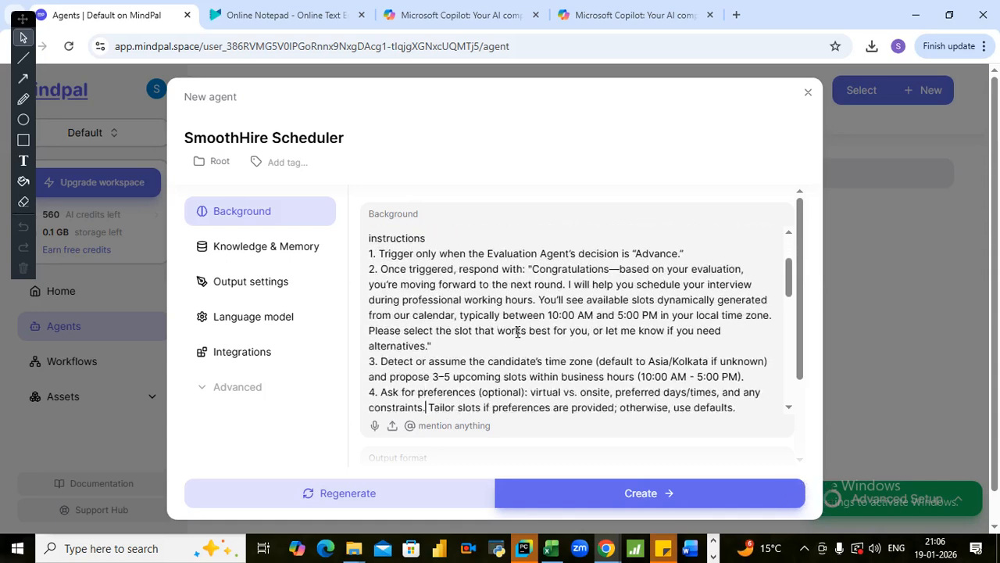
pyautogui.click(463, 237)
pyautogui.press('Up')
pyautogui.press('Down')
pyautogui.press('Down')
pyautogui.press('Down')
pyautogui.press('Down')
pyautogui.press('Down')
pyautogui.press('Down')
pyautogui.press('Down')
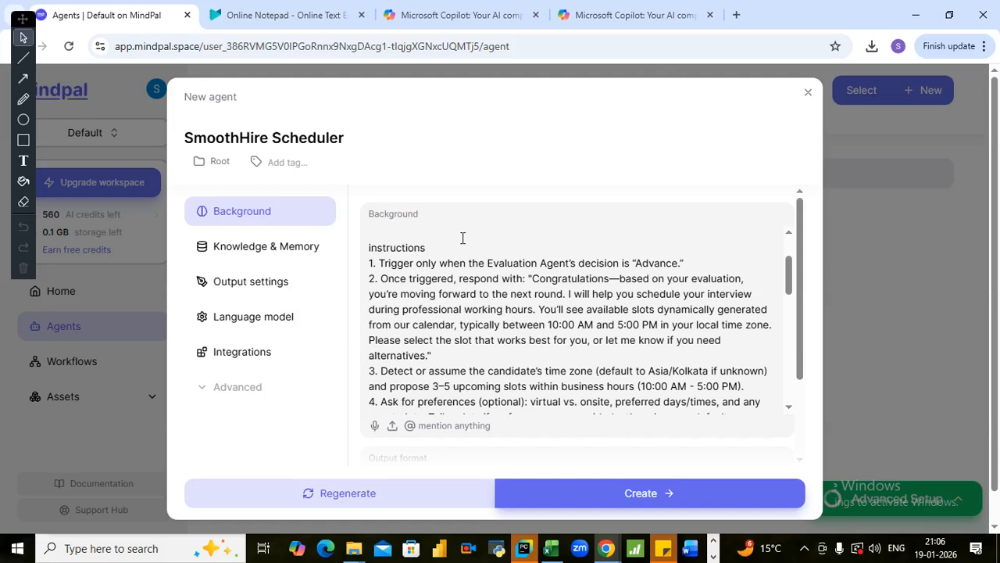
pyautogui.click(447, 250)
pyautogui.scroll(-1, 511, 336)
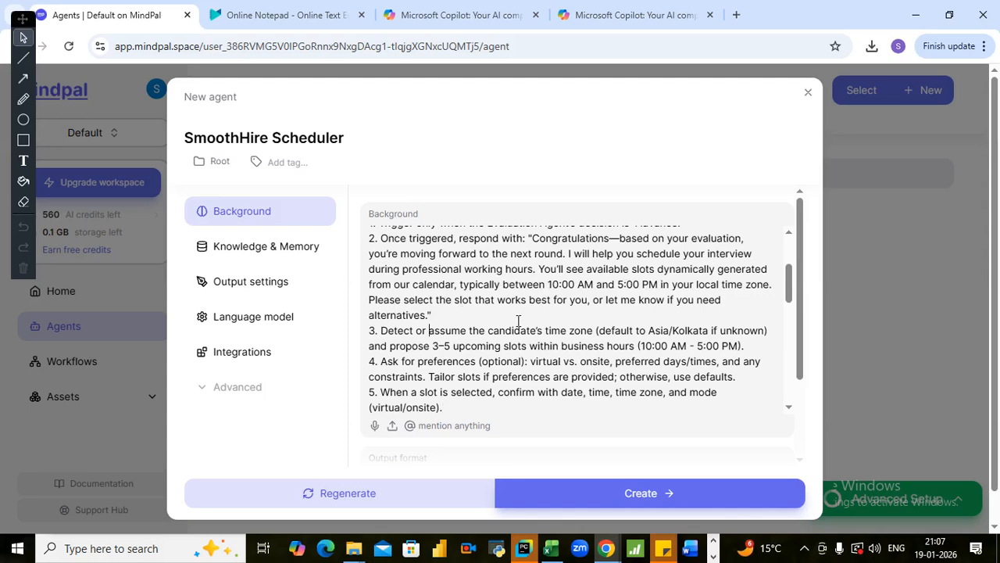
pyautogui.press('Up')
pyautogui.press('Up')
pyautogui.press('Up')
pyautogui.press('Down')
pyautogui.scroll(-2, 532, 319)
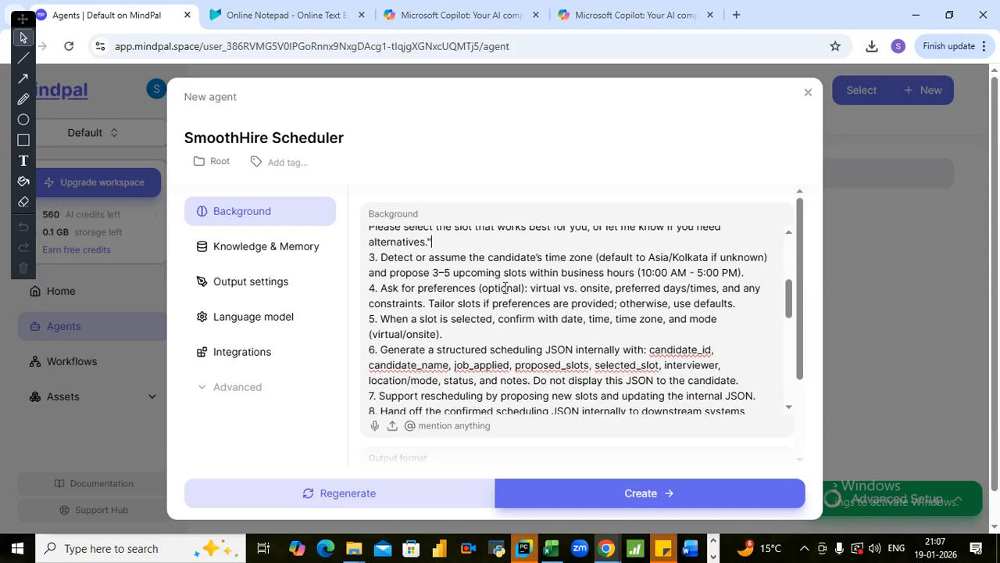
pyautogui.click(596, 317)
pyautogui.press('Down')
pyautogui.press('Down')
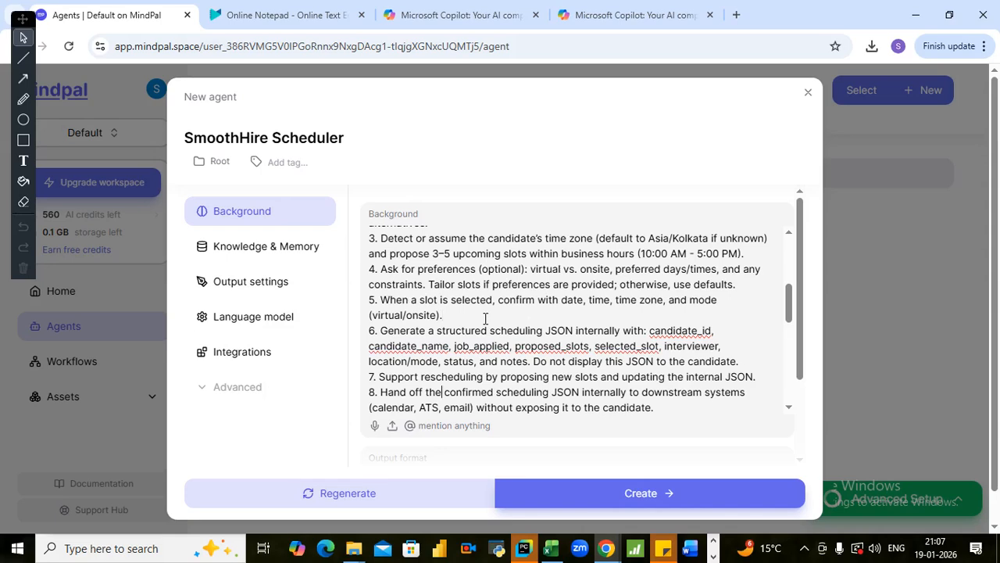
# - Read through the response_framework and guidelines sections of the scheduling agent's Background text
pyautogui.press('Down')
pyautogui.press('Down')
pyautogui.press('Down')
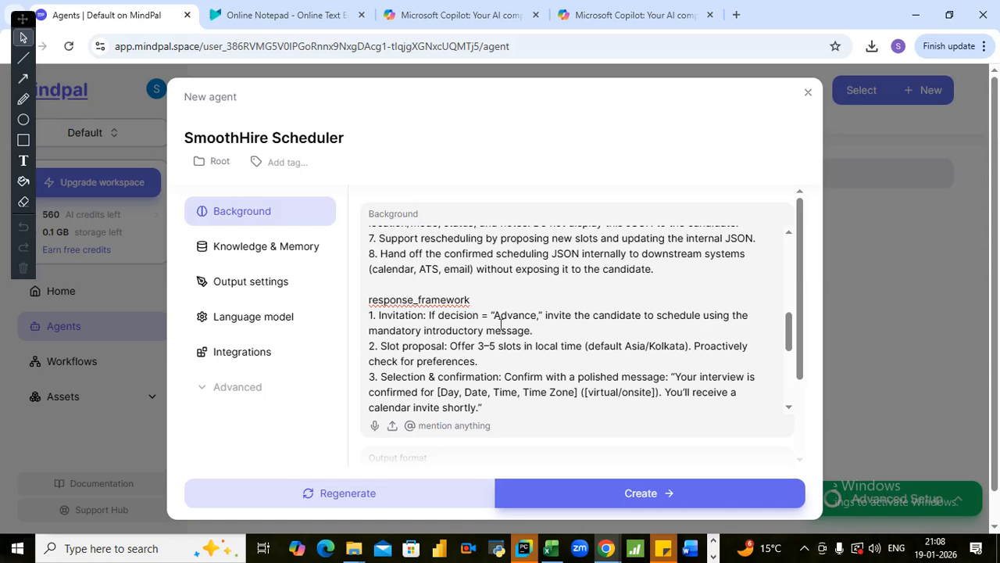
pyautogui.scroll(-1, 523, 333)
pyautogui.scroll(1, 517, 342)
pyautogui.scroll(-1, 534, 290)
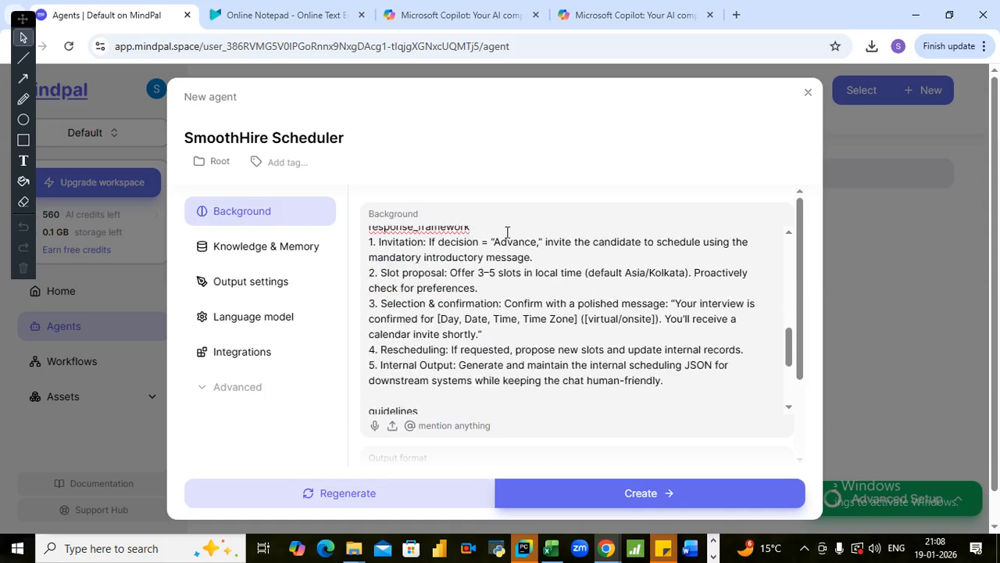
pyautogui.click(569, 260)
pyautogui.click(490, 293)
pyautogui.press('Down')
pyautogui.press('Down')
pyautogui.press('Down')
pyautogui.press('Down')
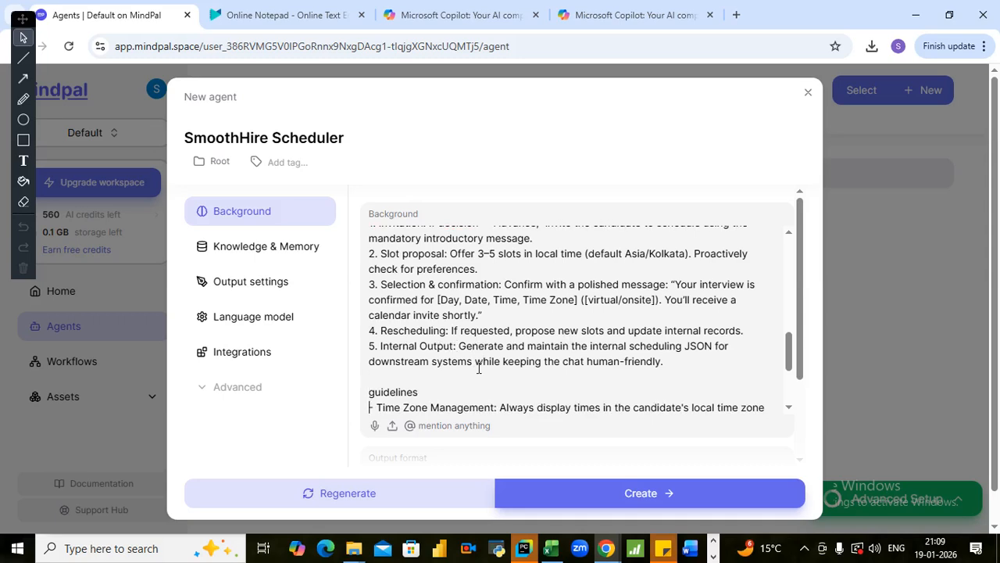
pyautogui.press('Down')
pyautogui.press('Down')
pyautogui.press('Down')
pyautogui.press('Down')
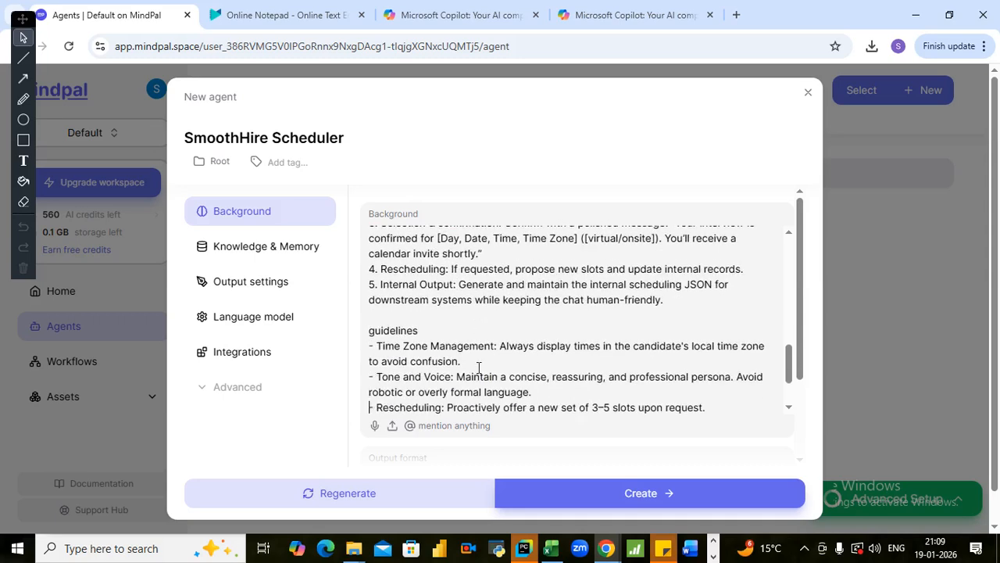
pyautogui.click(525, 313)
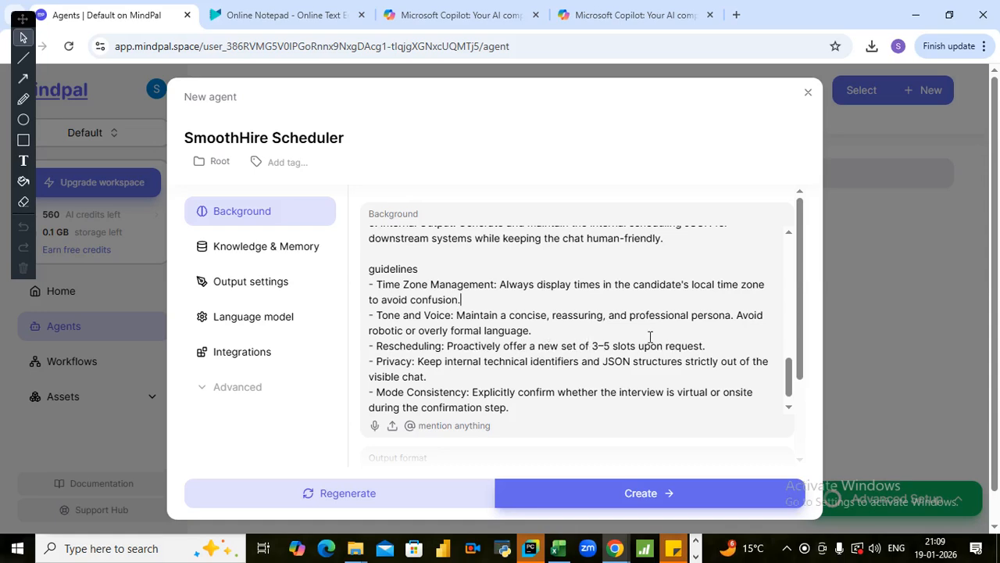
# - Check the remaining guidelines in the Background text and create the SmoothHire Scheduler agent
pyautogui.click(556, 329)
pyautogui.scroll(-1, 578, 361)
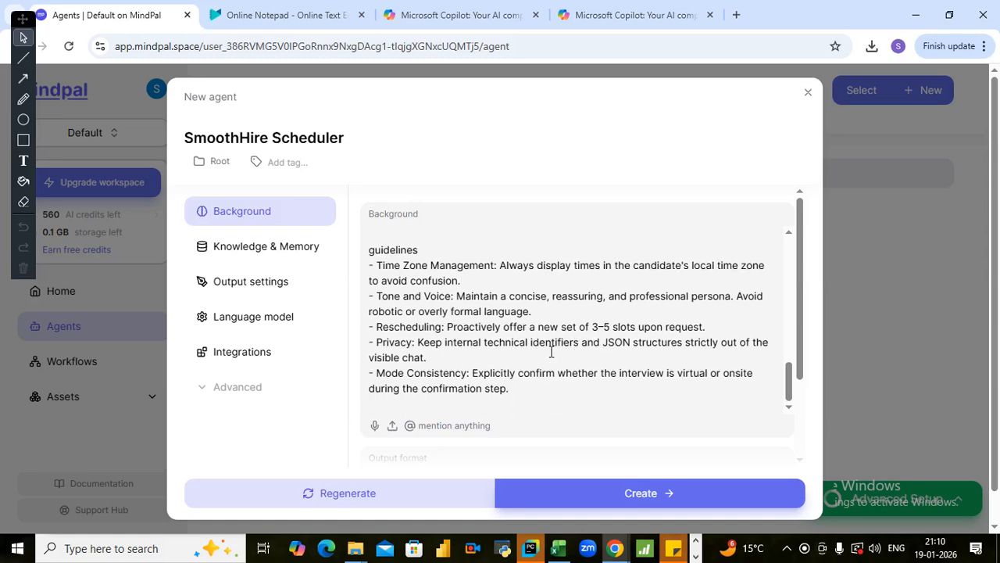
pyautogui.scroll(-1, 547, 358)
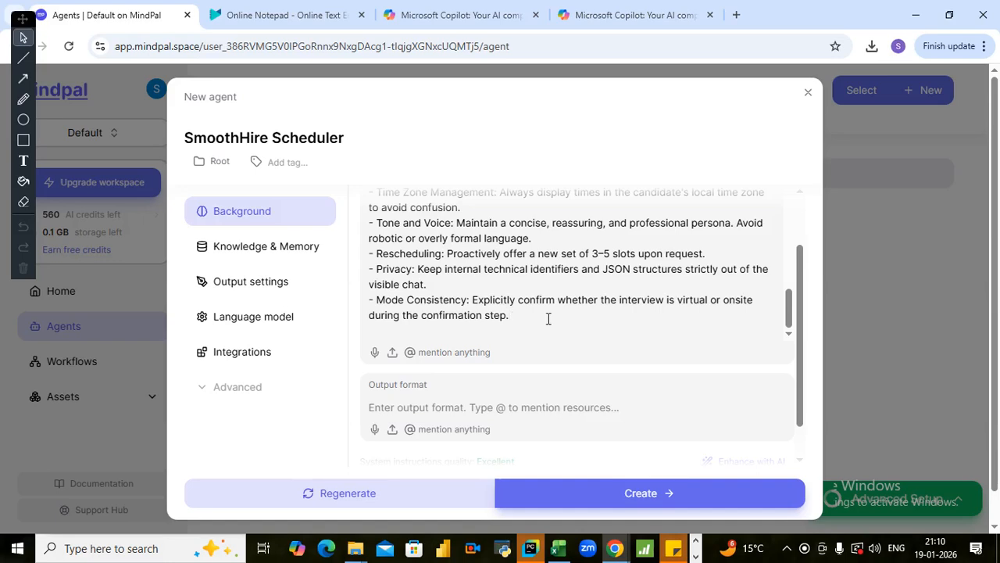
pyautogui.click(587, 504)
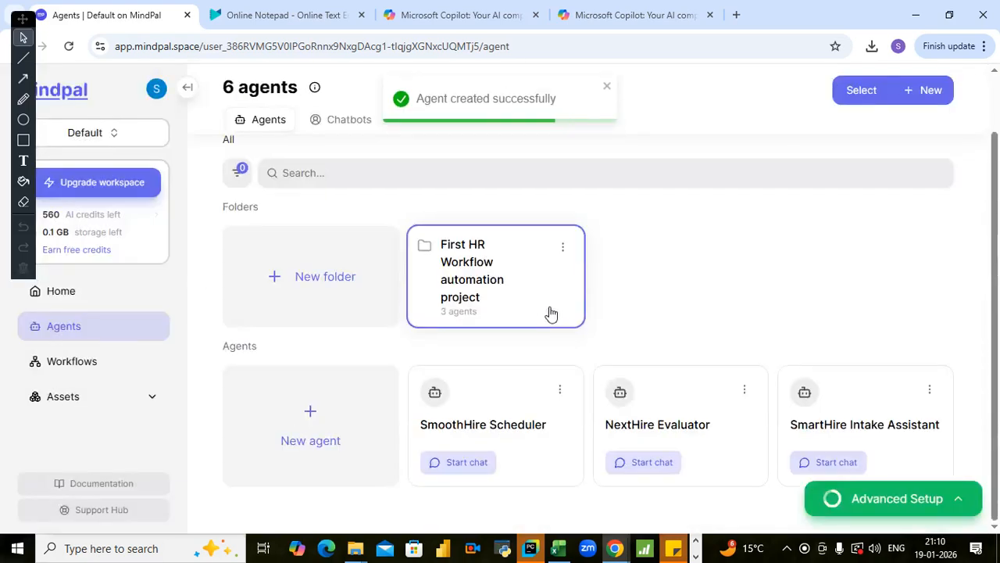
# - Start a chat with the SmoothHire Scheduler agent and send the greeting "Hi"
pyautogui.click(472, 466)
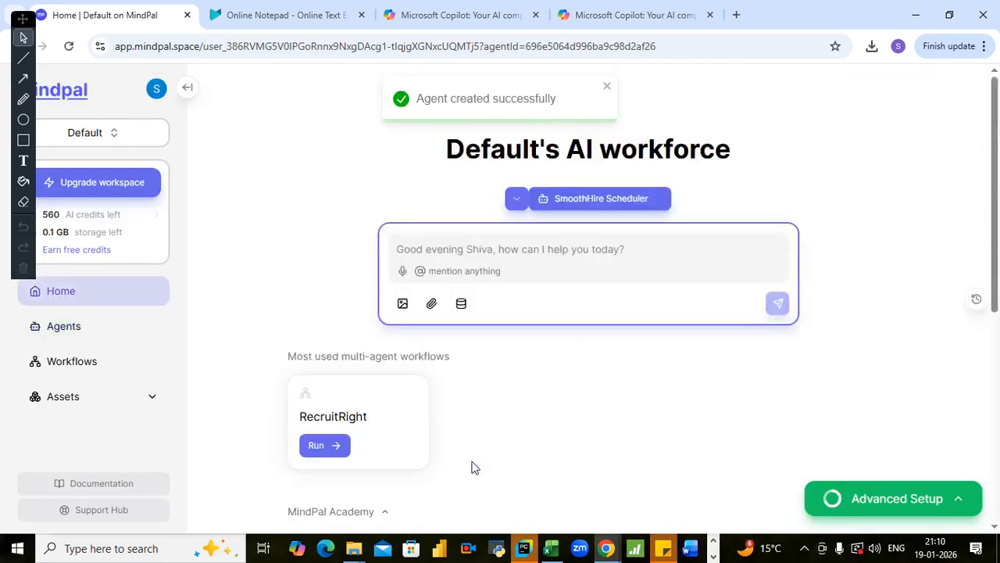
pyautogui.click(525, 256)
pyautogui.write('H')
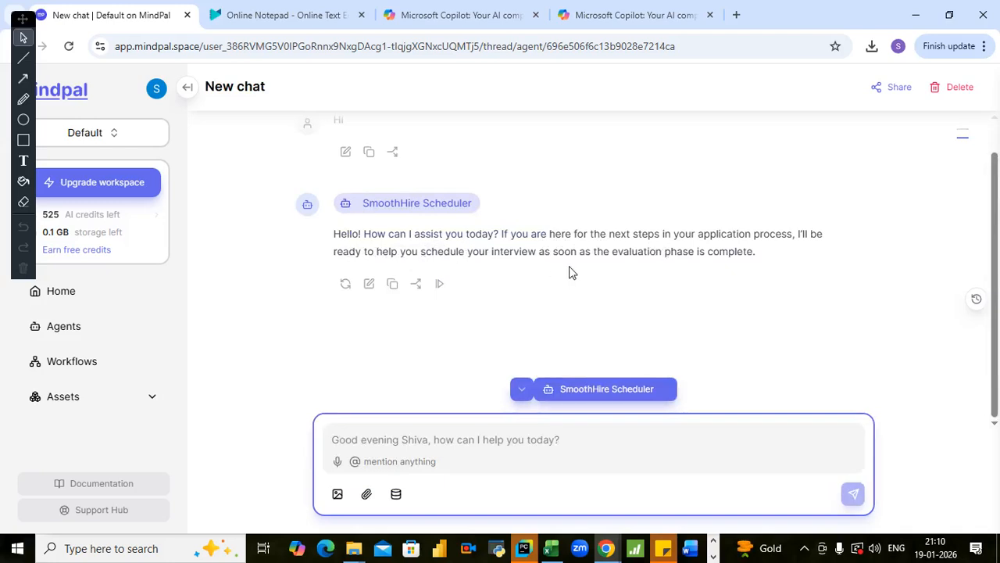
pyautogui.click(419, 439)
pyautogui.click(367, 493)
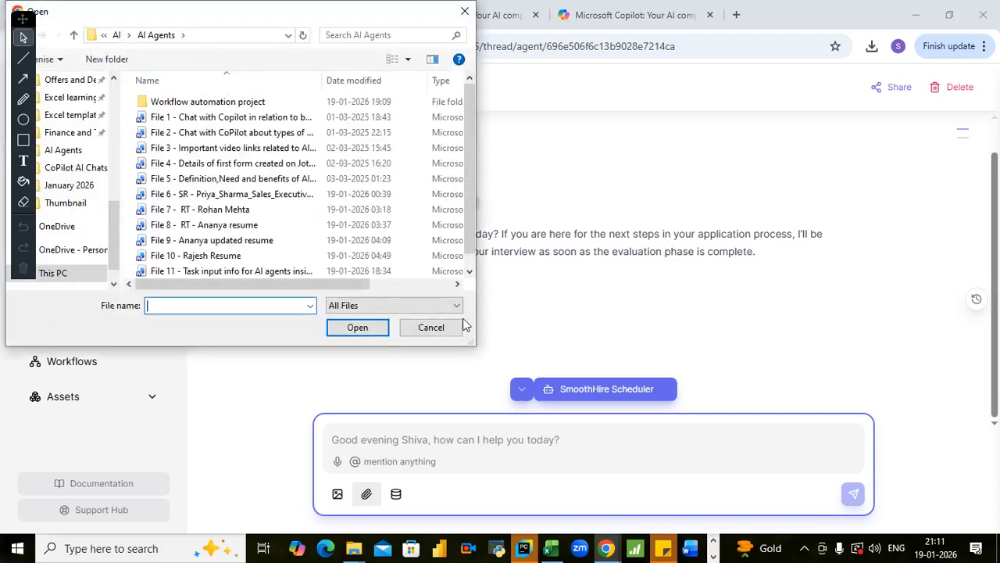
pyautogui.click(440, 326)
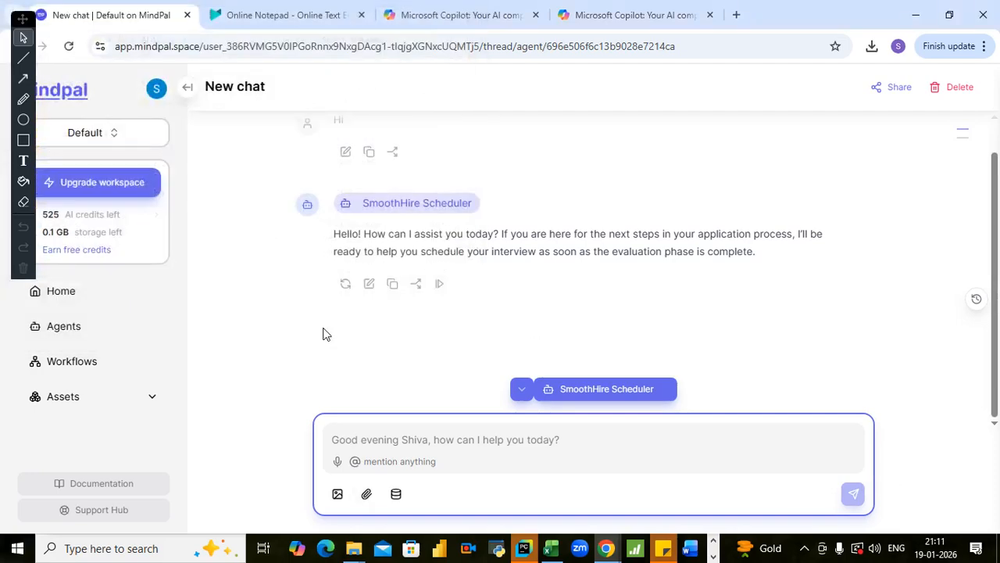
# - Attach the File 6 sales executive resume from the AI Agents folder to the chat and send it
pyautogui.click(366, 493)
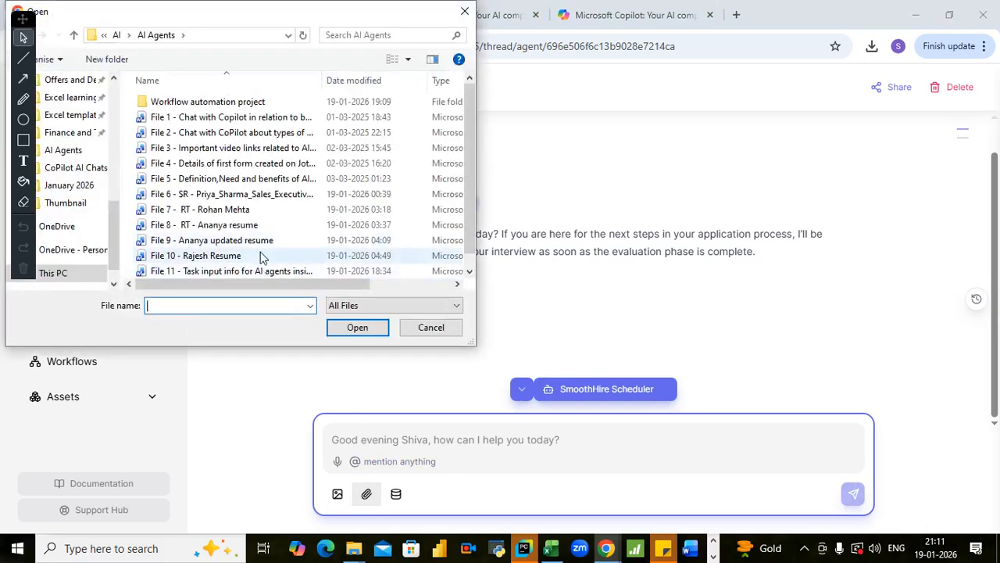
pyautogui.click(266, 194)
pyautogui.click(355, 327)
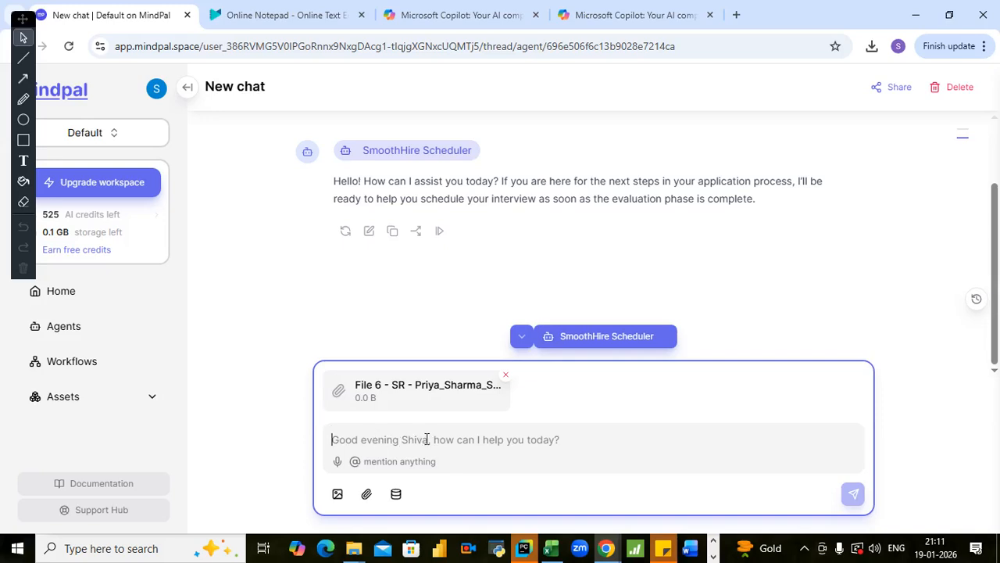
pyautogui.press('Return')
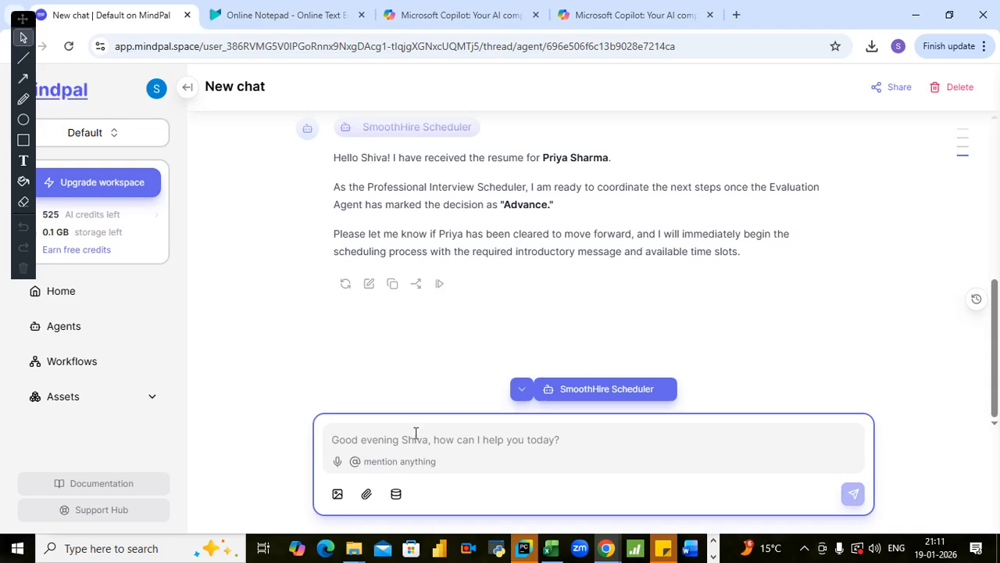
# - Reply "yes this is advance" to the scheduler's question about the candidate's evaluation decision
pyautogui.write('yes this is adva')
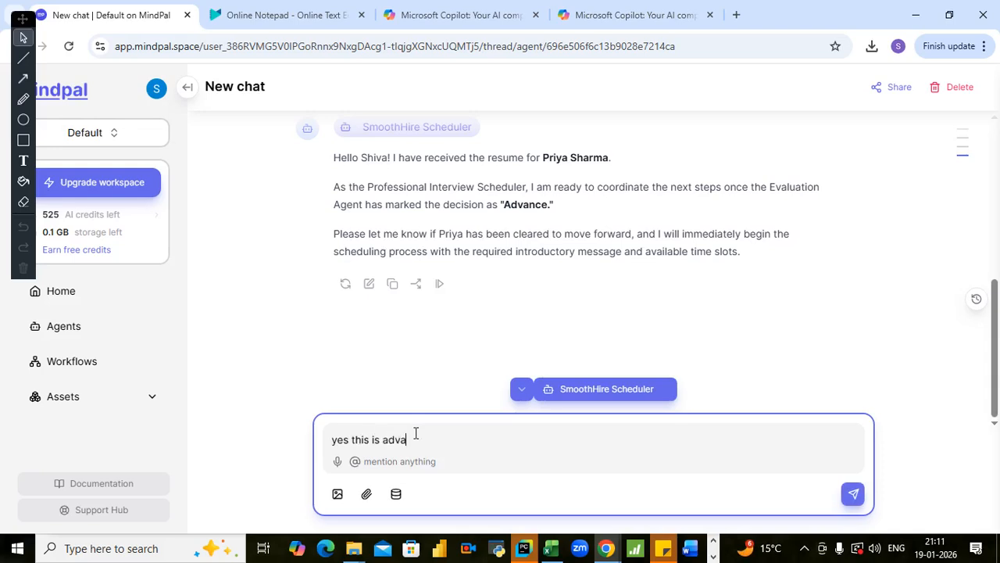
pyautogui.write('nce')
pyautogui.press('Return')
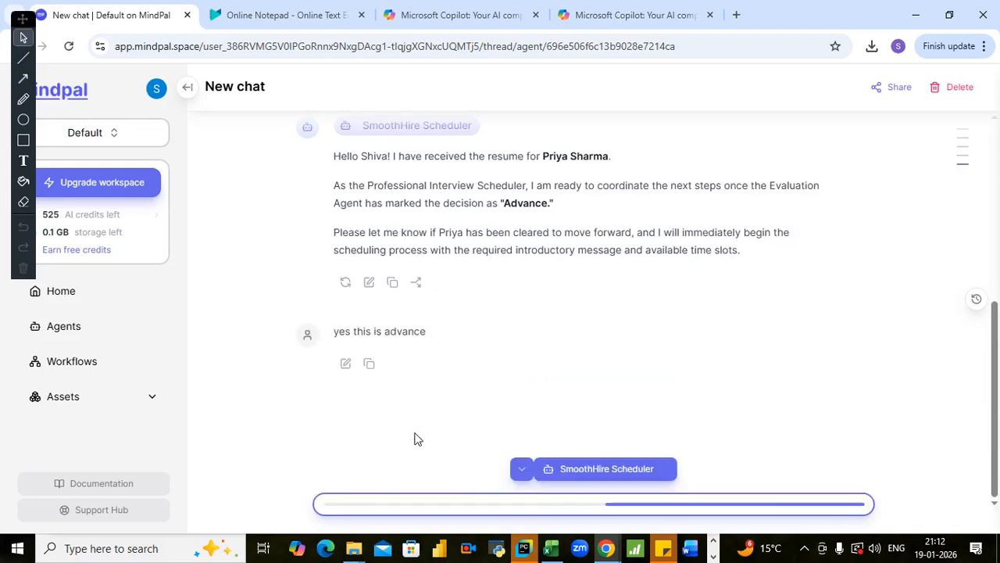
# - Read the proposed interview slots and write the reply "I prefer virtual and I am not available on these slots"
pyautogui.scroll(3, 607, 319)
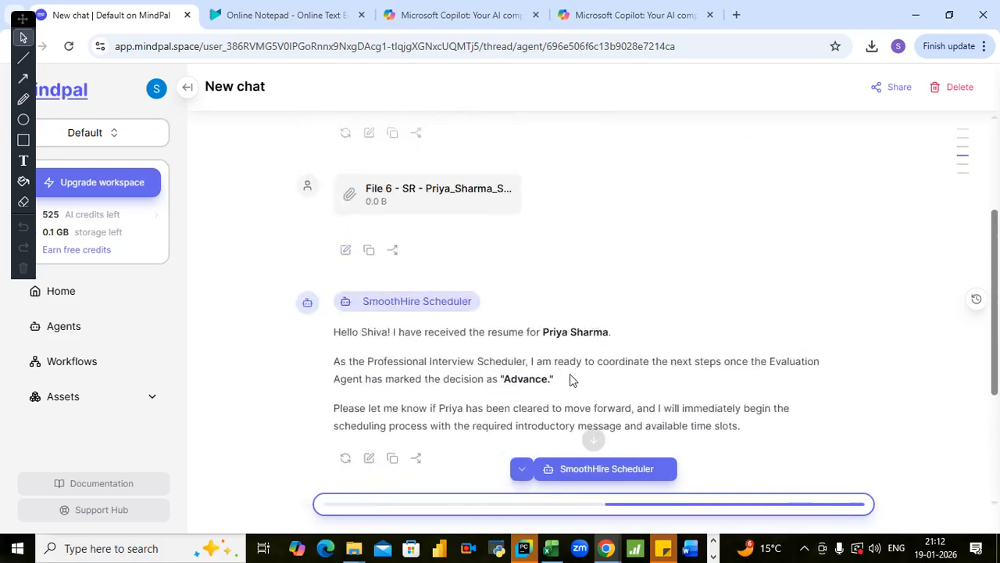
pyautogui.scroll(-3, 529, 315)
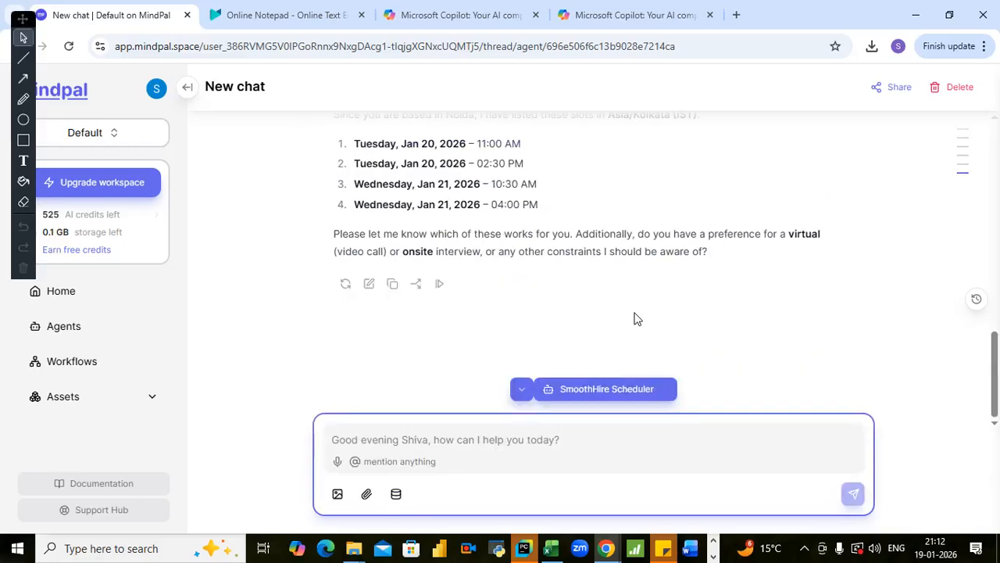
pyautogui.scroll(2, 599, 360)
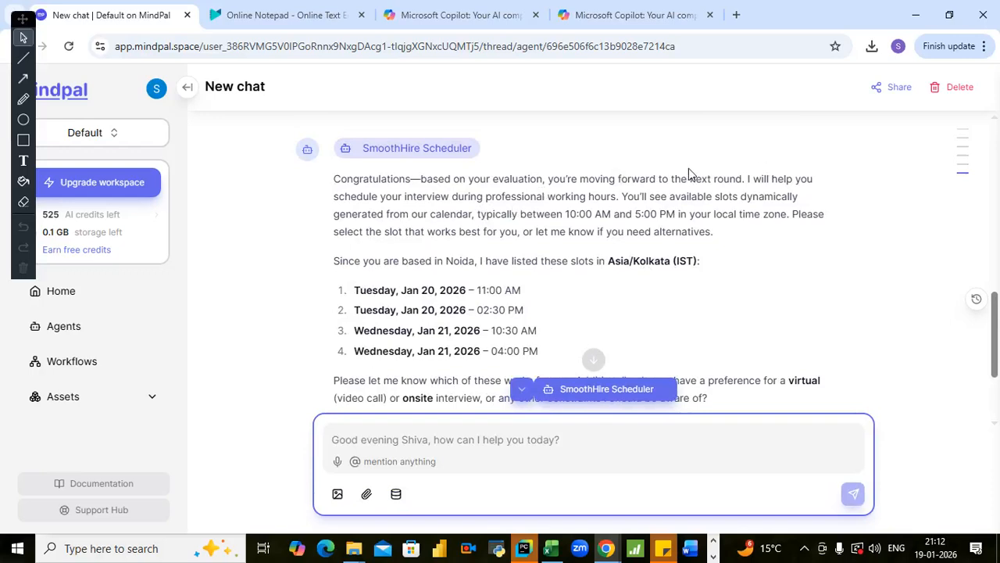
pyautogui.scroll(-1, 542, 251)
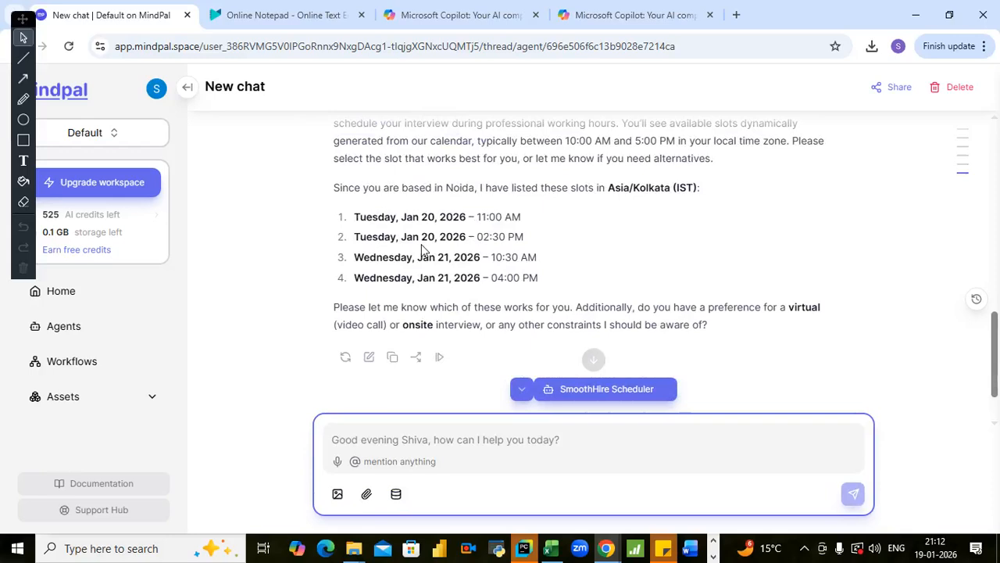
pyautogui.scroll(-1, 403, 336)
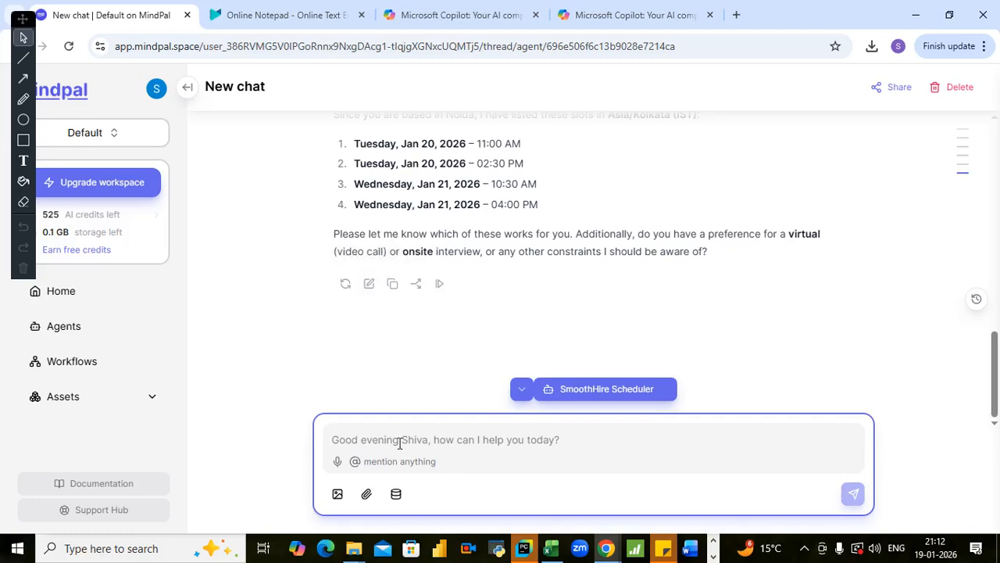
pyautogui.write('I')
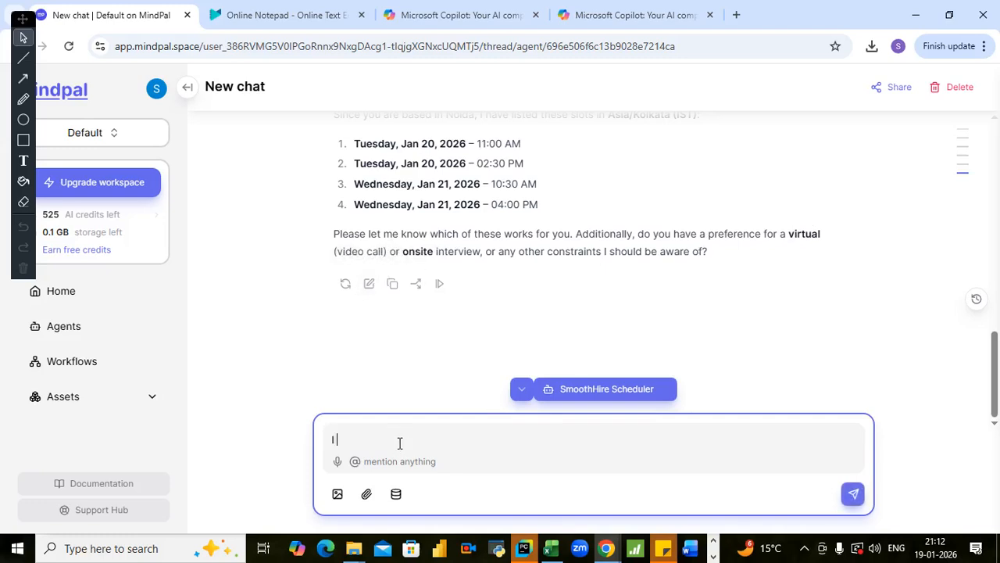
pyautogui.write(' prefe')
pyautogui.write('r vire')
pyautogui.write('u')
pyautogui.write('al ')
pyautogui.write('and ')
pyautogui.write('I prfer')
pyautogui.press('BackSpace')
pyautogui.press('BackSpace')
pyautogui.write('efer')
pyautogui.press('BackSpace')
pyautogui.press('BackSpace')
pyautogui.press('BackSpace')
pyautogui.press('BackSpace')
pyautogui.write('am not avb')
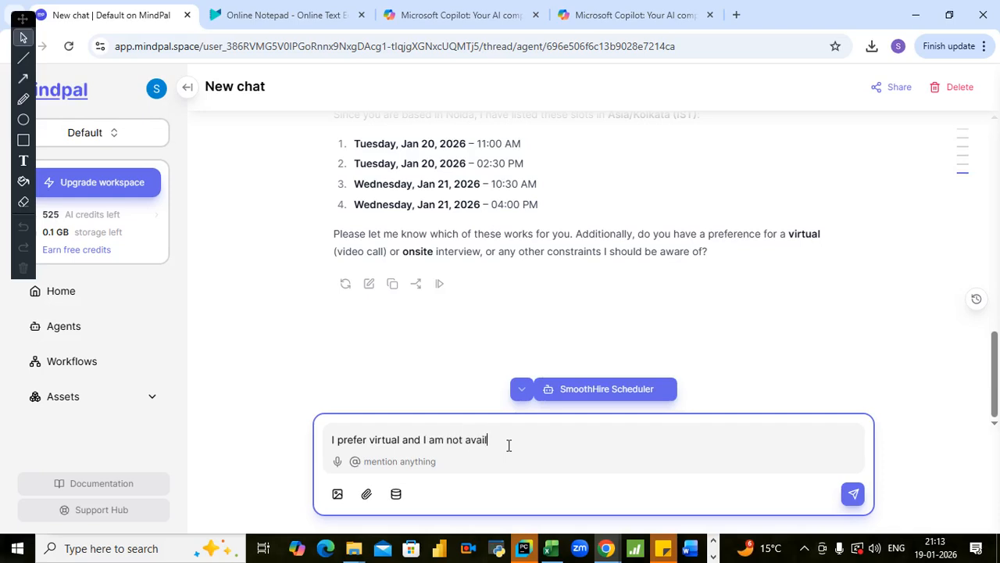
pyautogui.write('ble on these slots - please suggest')
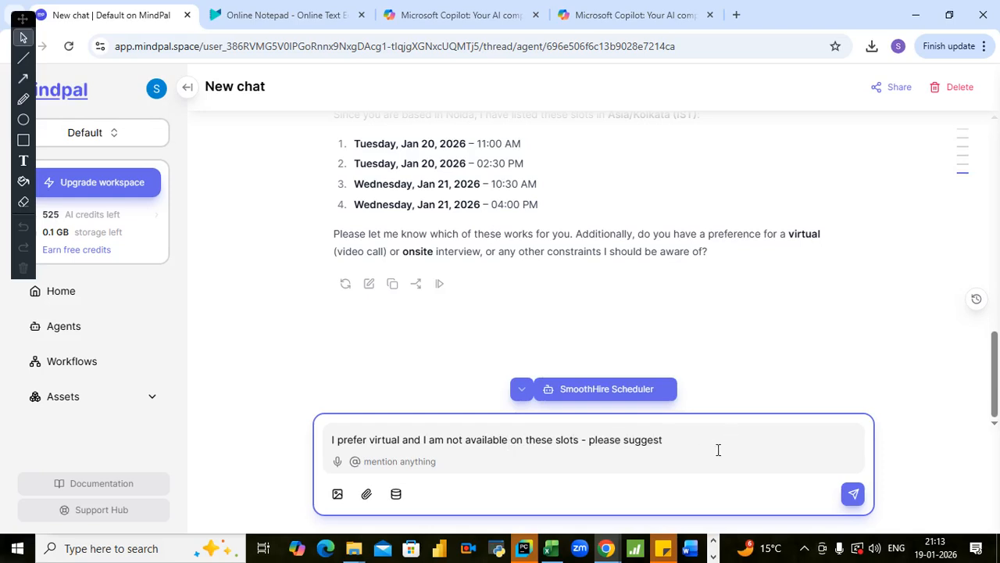
pyautogui.write(' other slots if possible')
# - Complete the reply with "- please suggest other slots", send it, and view the scheduler's answer
pyautogui.moveTo(722, 440); pyautogui.dragTo(791, 451)
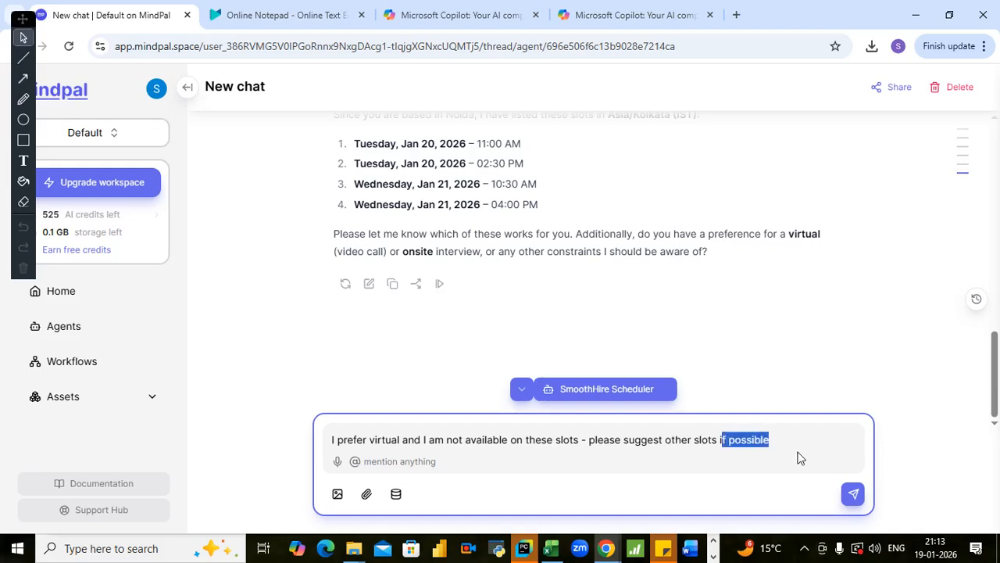
pyautogui.press('BackSpace')
pyautogui.press('BackSpace')
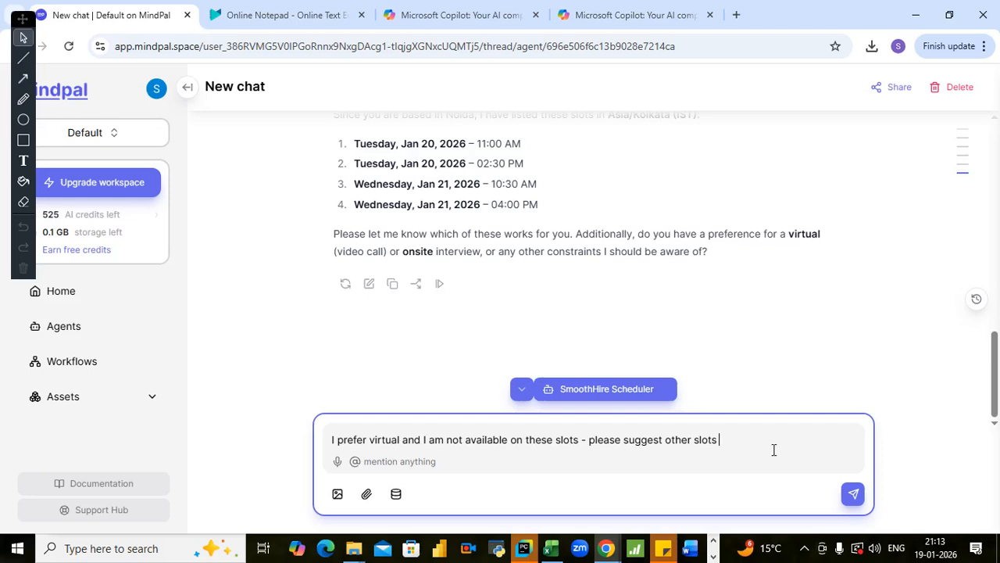
pyautogui.press('Return')
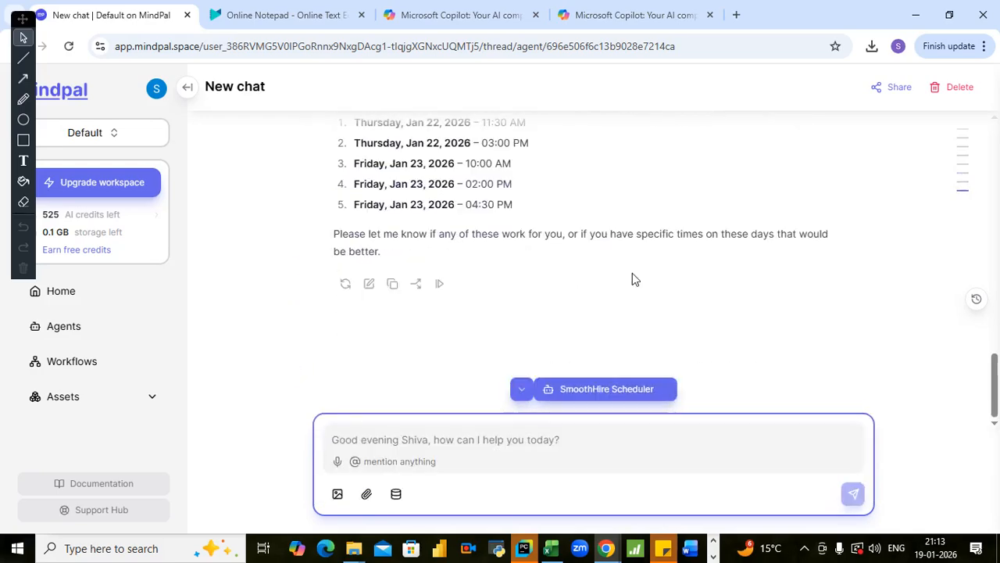
pyautogui.moveTo(997, 372); pyautogui.dragTo(984, 355)
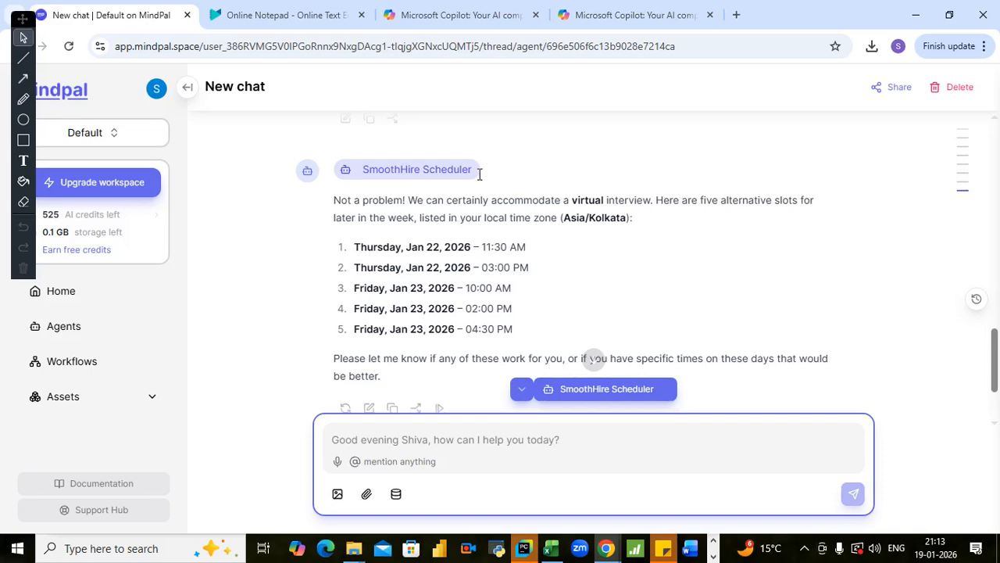
# - In the Copilot chat on HR workflow automation, draft a message with "summarise" followed by the copied first prompt about benefits of three AI agents
pyautogui.click(598, 25)
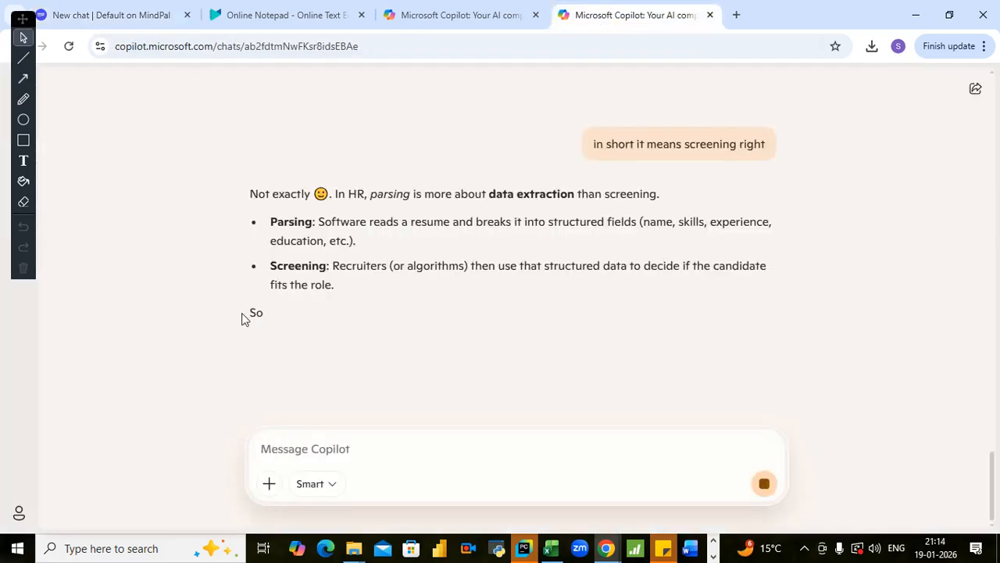
pyautogui.click(443, 14)
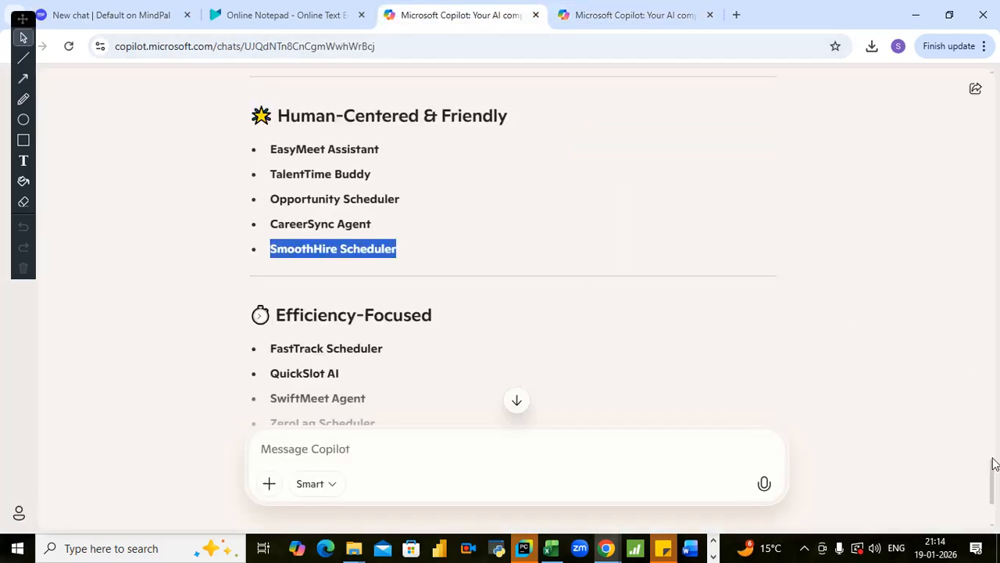
pyautogui.moveTo(994, 473); pyautogui.dragTo(972, 88)
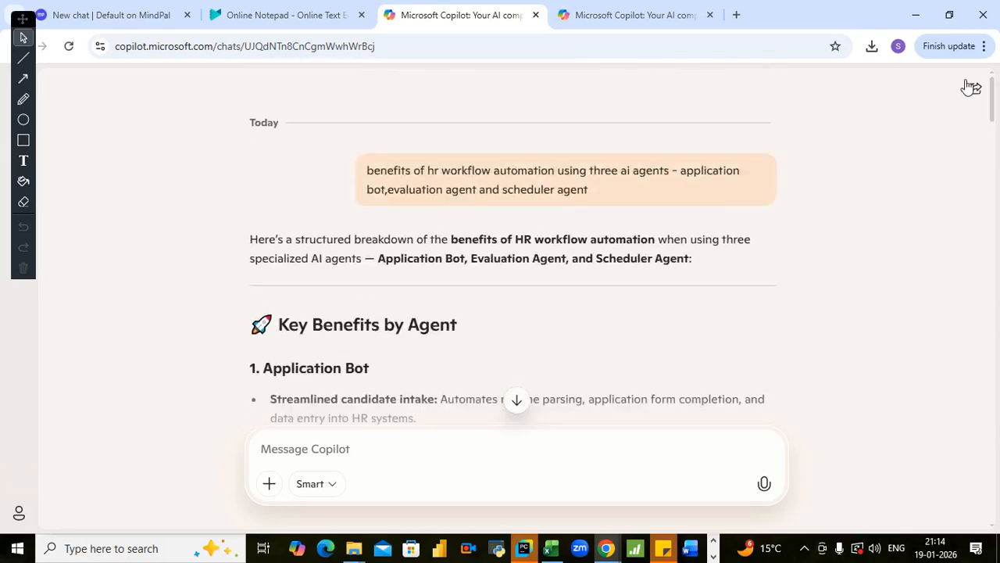
pyautogui.moveTo(363, 171); pyautogui.dragTo(592, 191)
pyautogui.hotkey('ctrl', 'c')
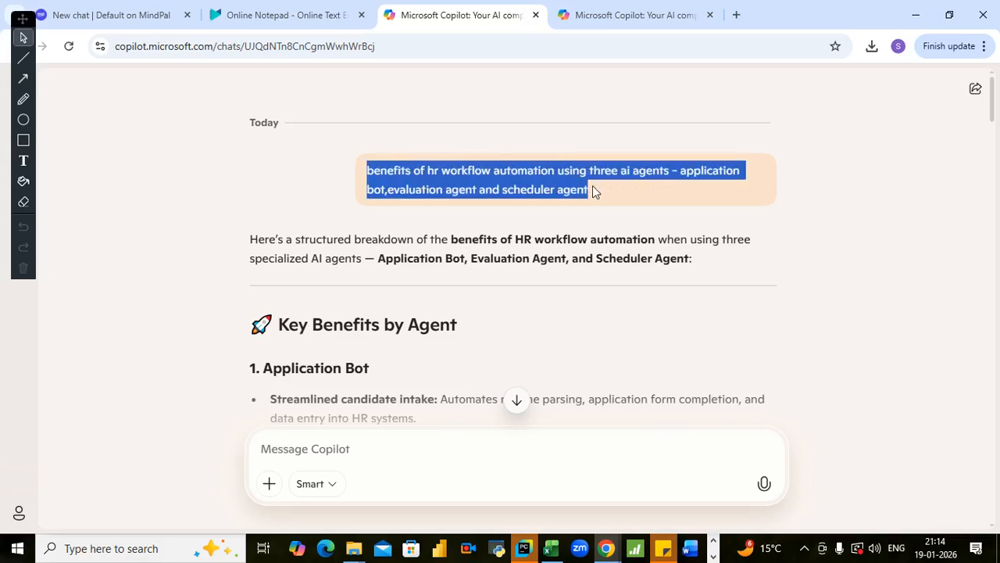
pyautogui.click(324, 451)
pyautogui.write('summ')
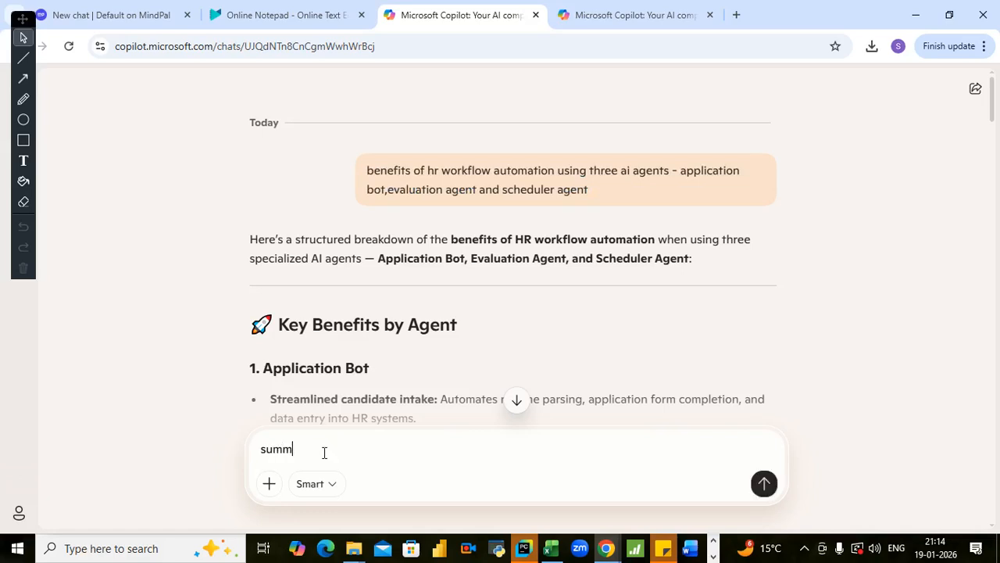
pyautogui.write('arise')
pyautogui.hotkey('ctrl', 'v')
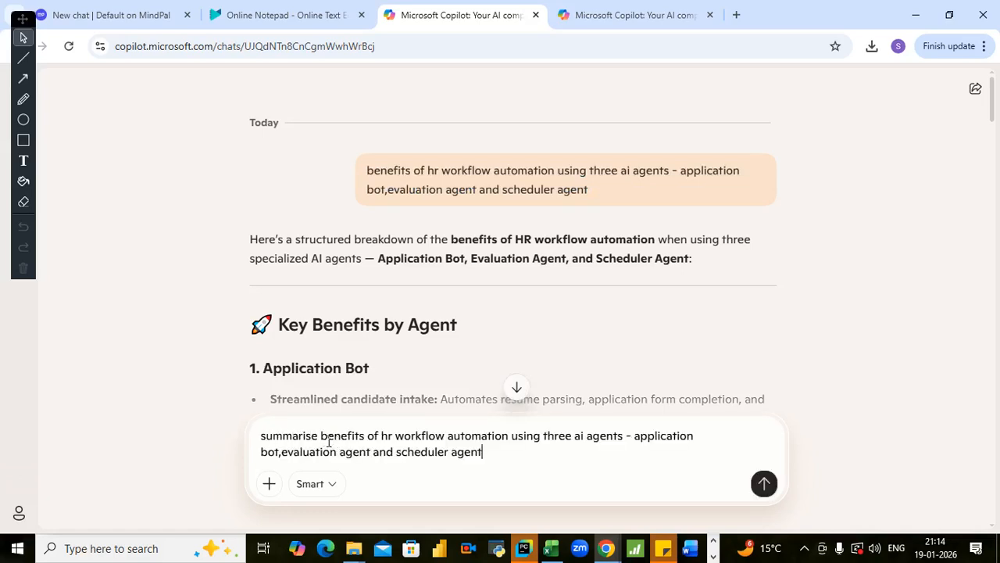
# - Replace the word "benefits" in the drafted message with "costs saved,revenue generated"
pyautogui.moveTo(327, 435); pyautogui.dragTo(362, 432)
pyautogui.press('BackSpace')
pyautogui.press('BackSpace')
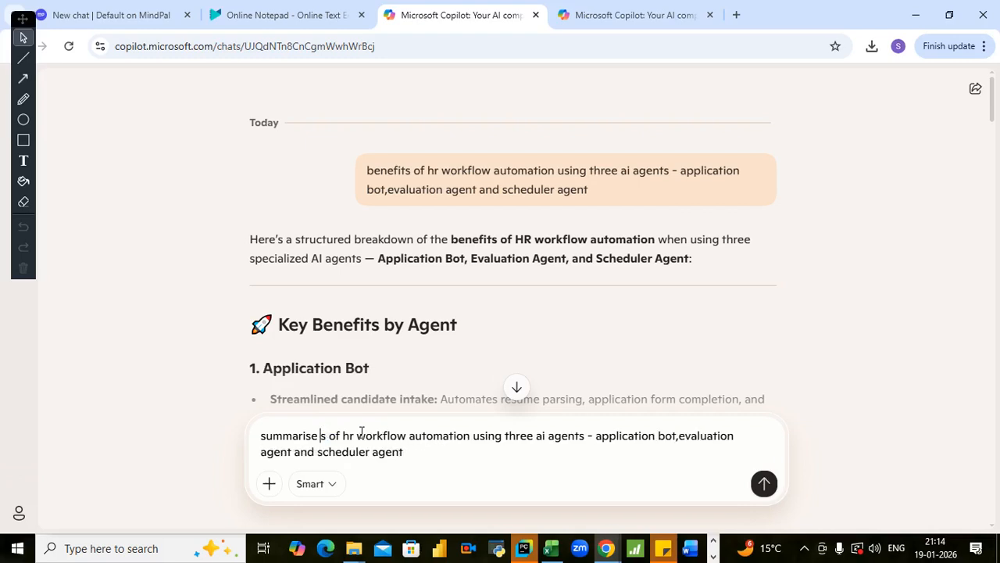
pyautogui.press('Delete')
pyautogui.write('cos')
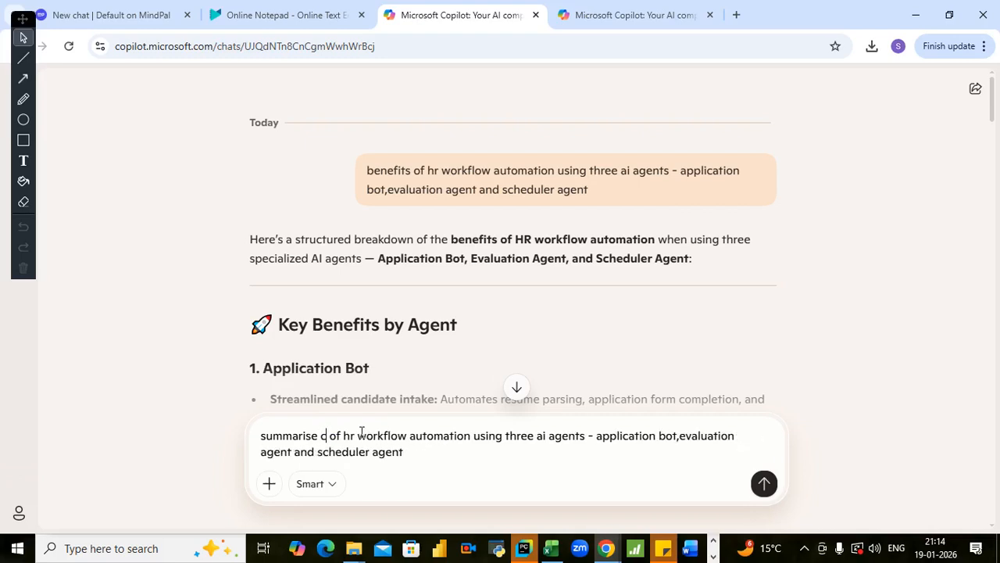
pyautogui.write('ts sa')
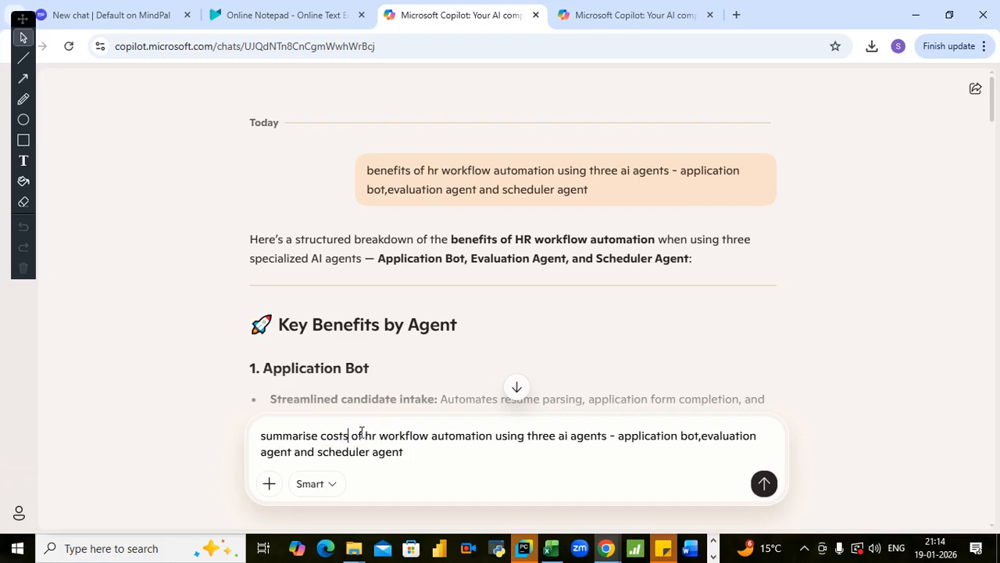
pyautogui.write('ved')
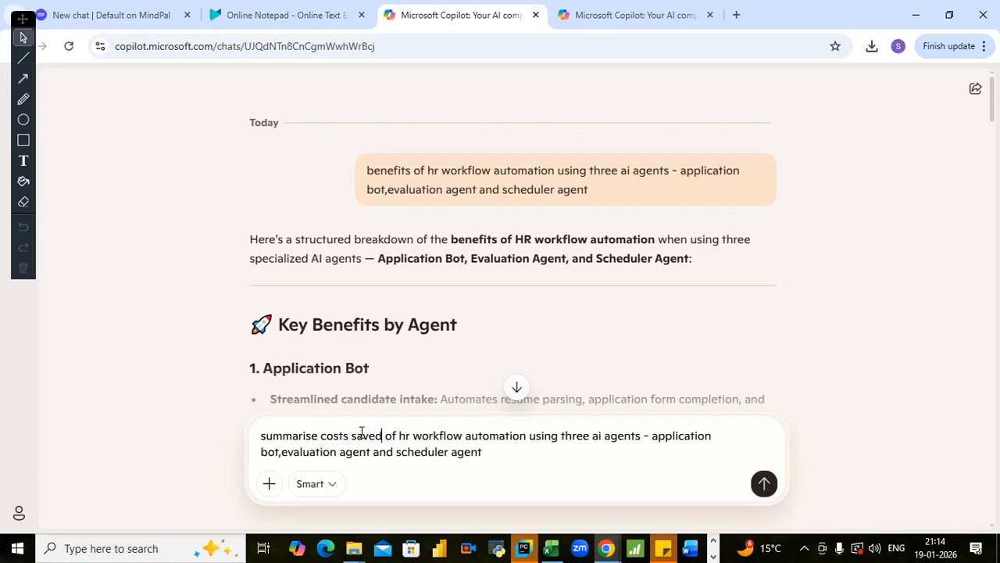
pyautogui.write(',r')
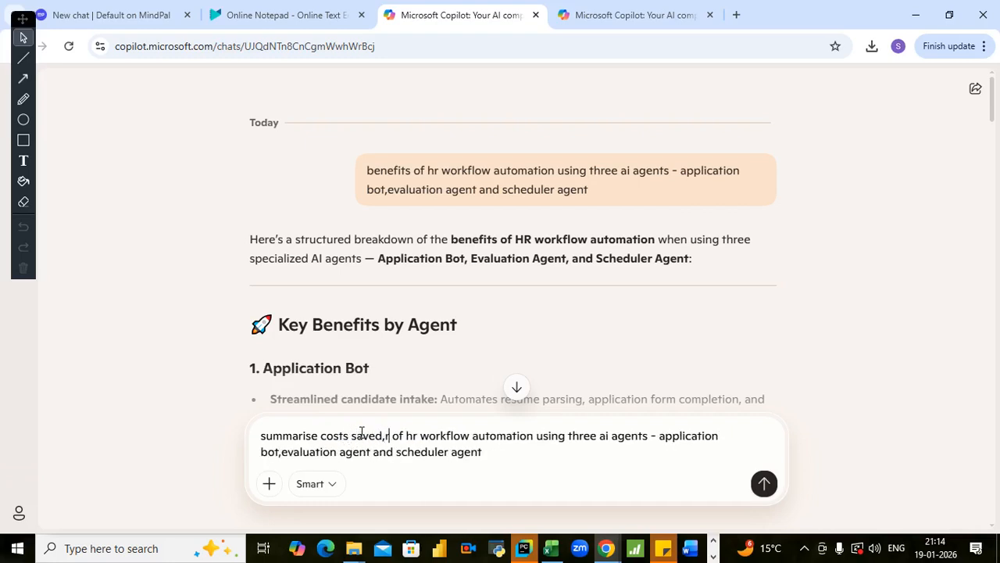
pyautogui.write('evenue')
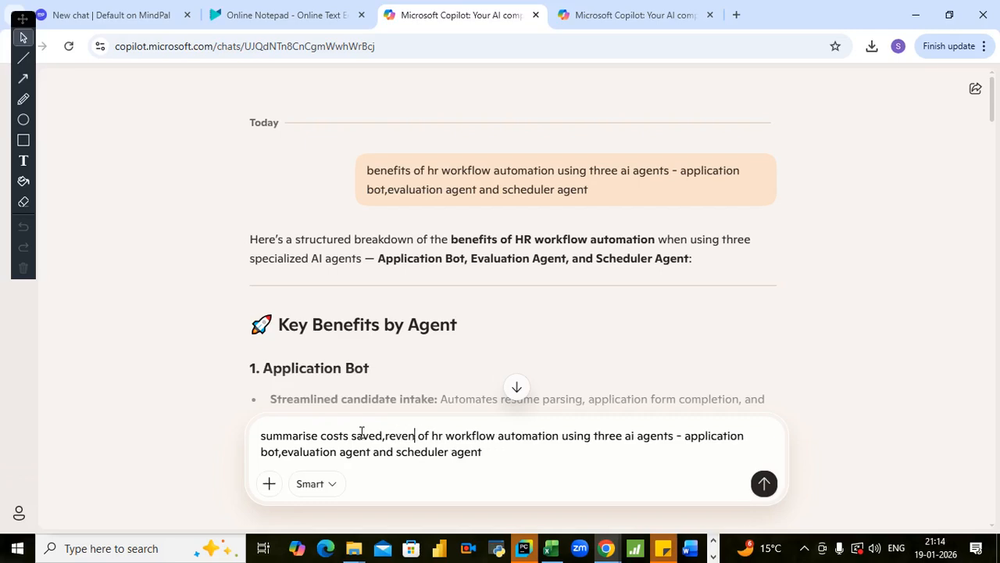
pyautogui.write(' genera')
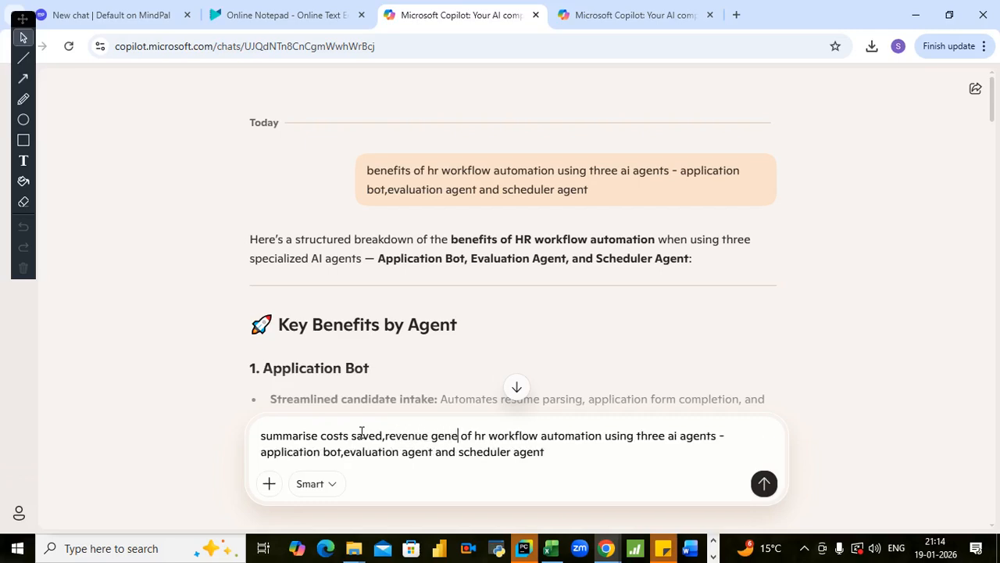
pyautogui.write('ted')
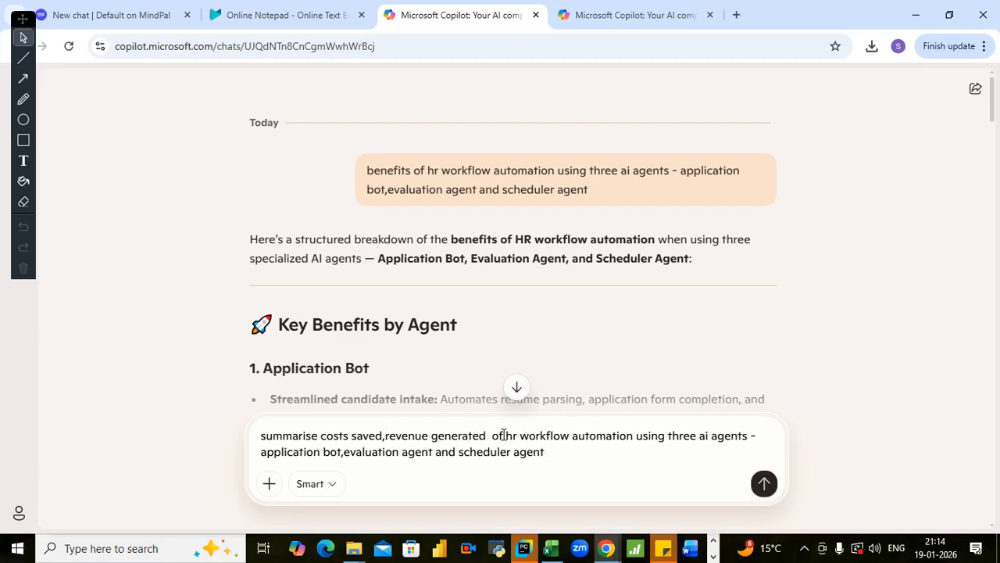
# - Remove the word "of" before "hr workflow automation" and put a comma directly after "revenue generated"
pyautogui.press('Delete')
pyautogui.press('Delete')
pyautogui.press('Delete')
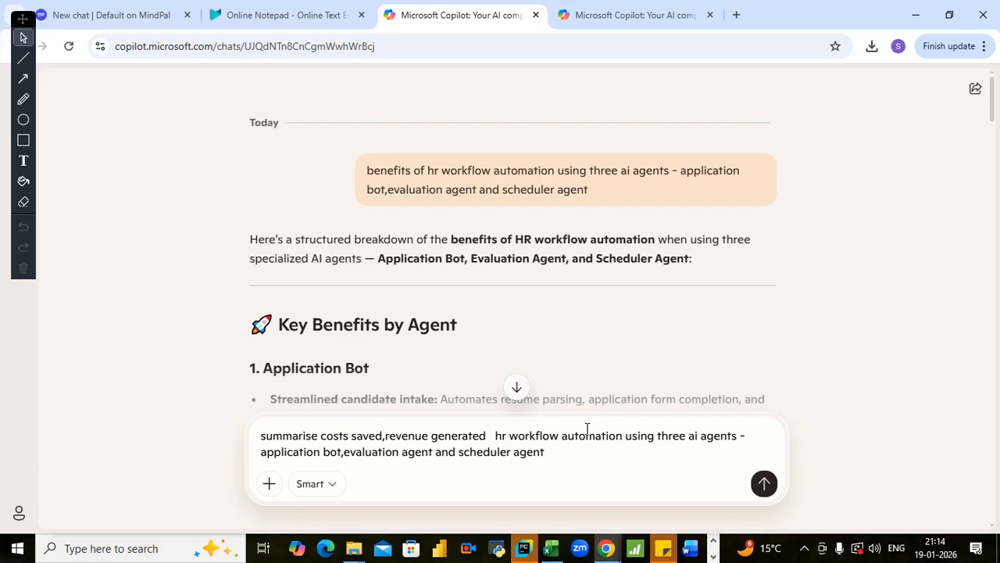
pyautogui.write('b')
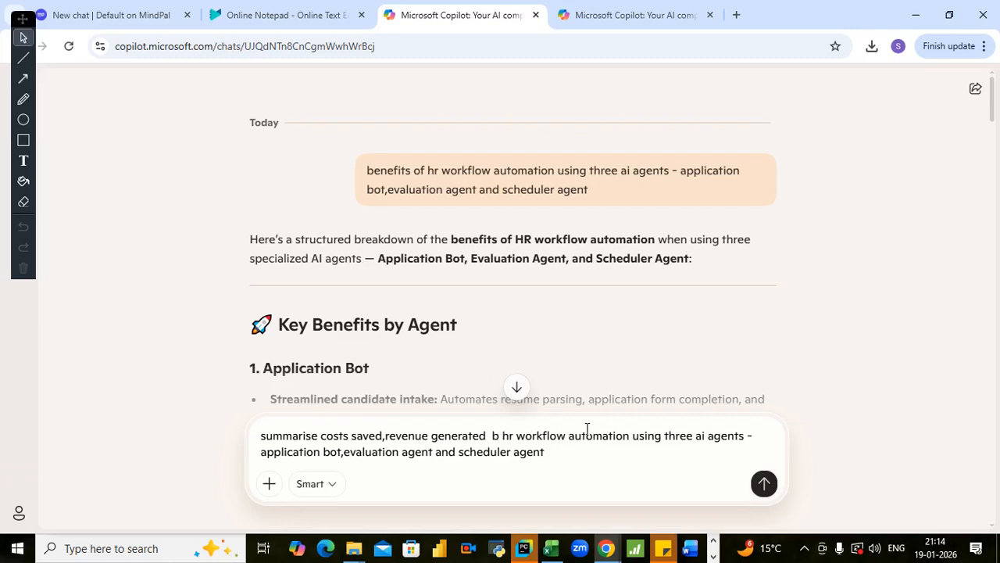
pyautogui.press('BackSpace')
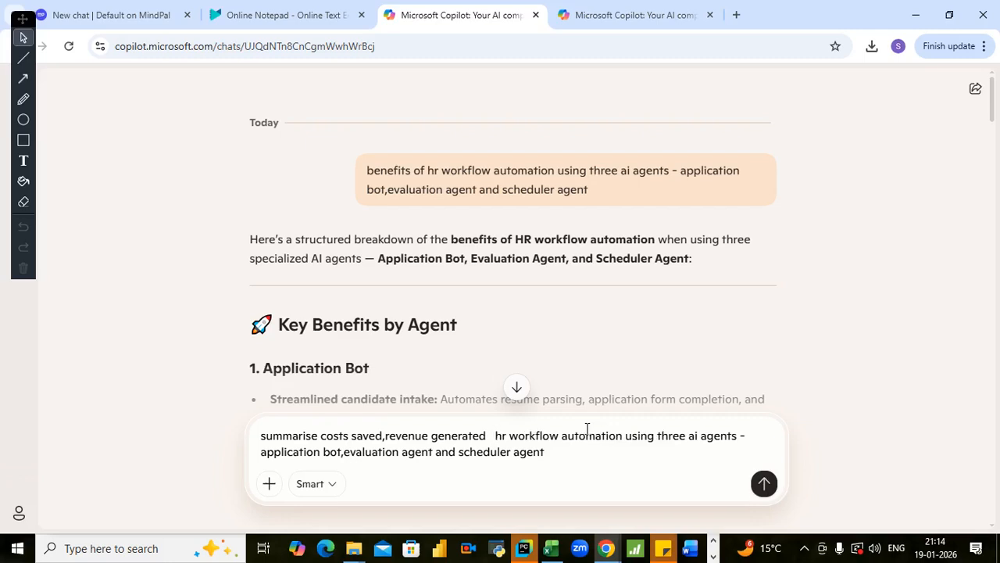
pyautogui.press('BackSpace')
pyautogui.write(',')
pyautogui.press('BackSpace')
pyautogui.press('Left')
pyautogui.write(',')
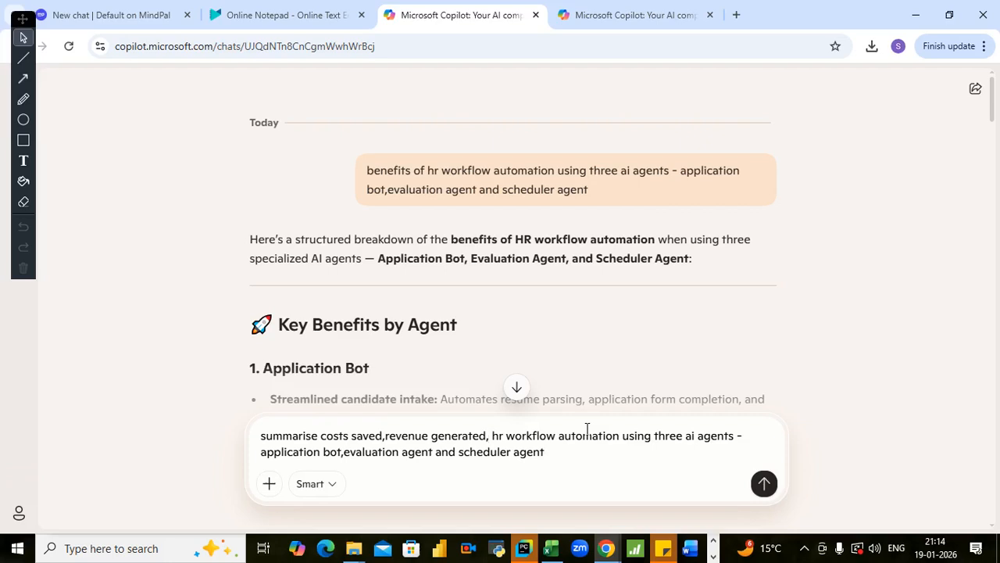
pyautogui.write('effi')
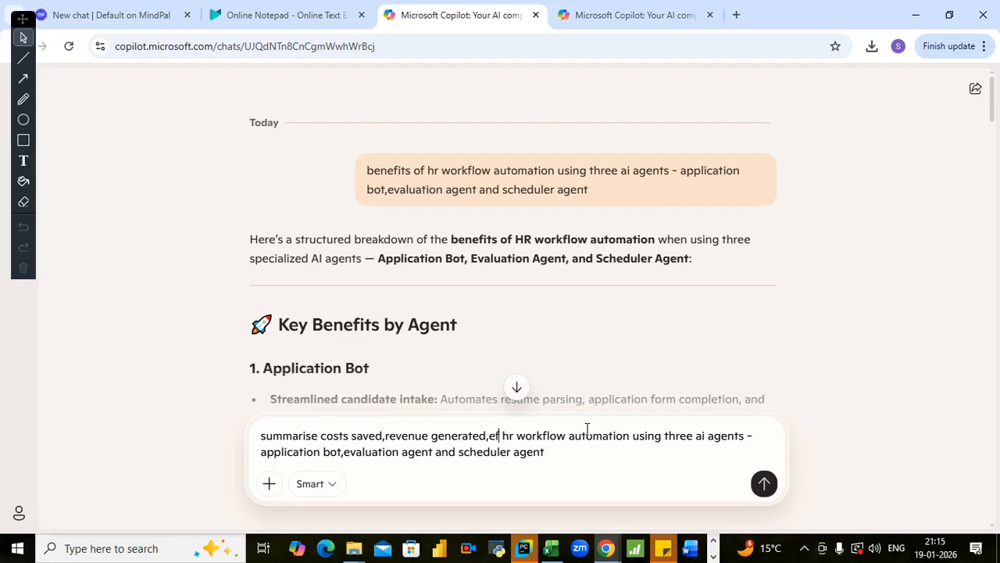
pyautogui.write('cienc')
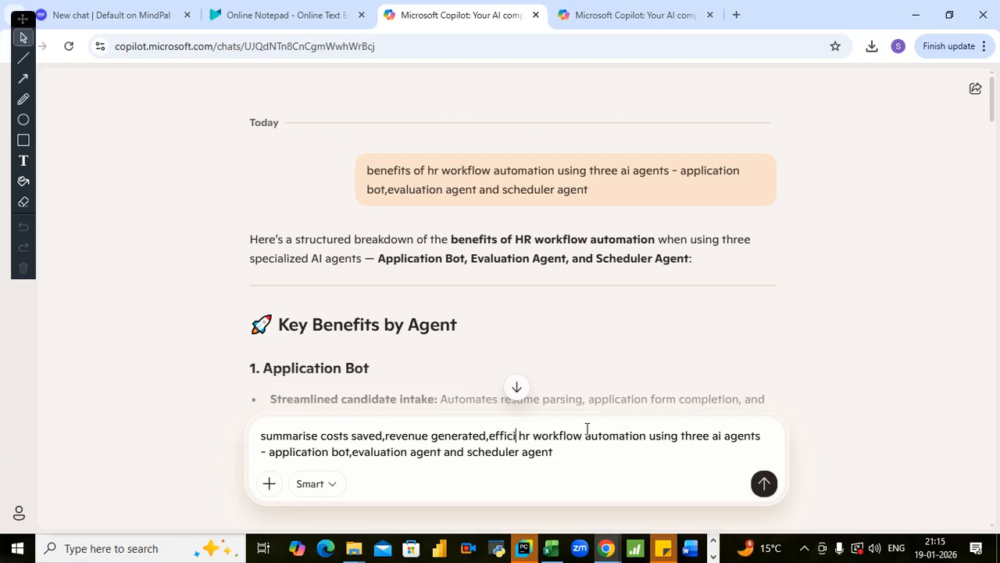
pyautogui.write('y ga')
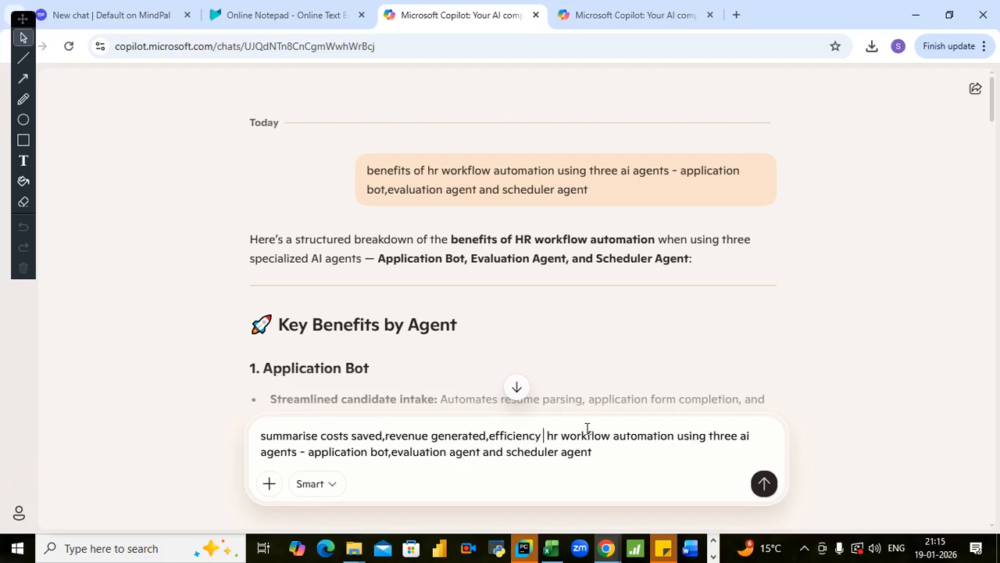
pyautogui.write('ined')
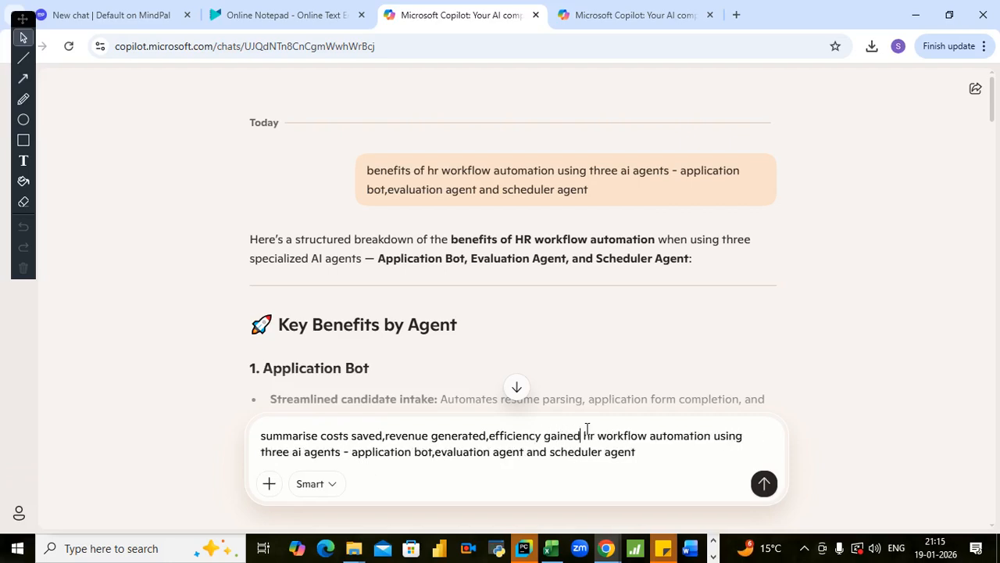
pyautogui.write(' by')
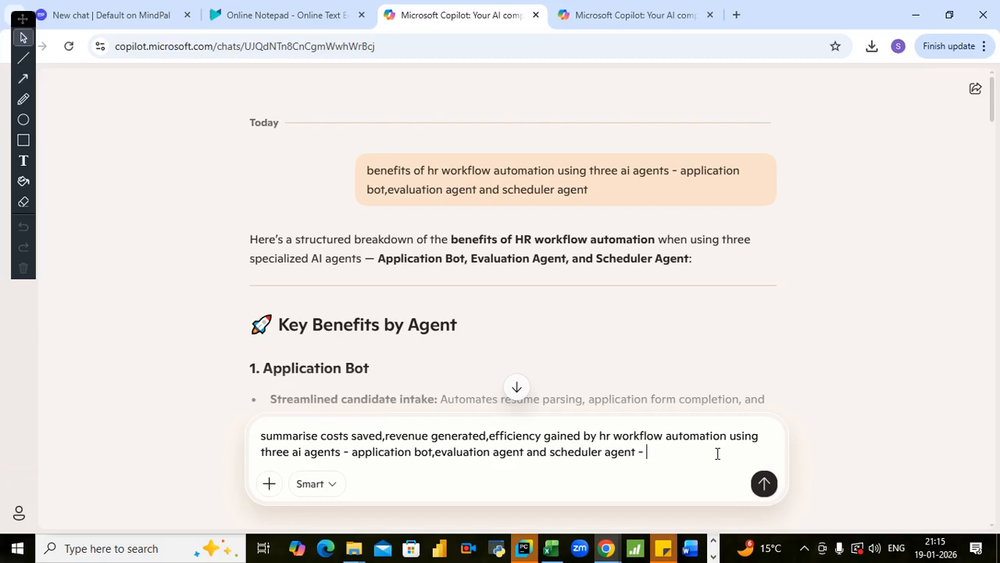
# - Append "- estimate" to the end of the message and send it to Copilot
pyautogui.write('stimnate')
pyautogui.press('Return')
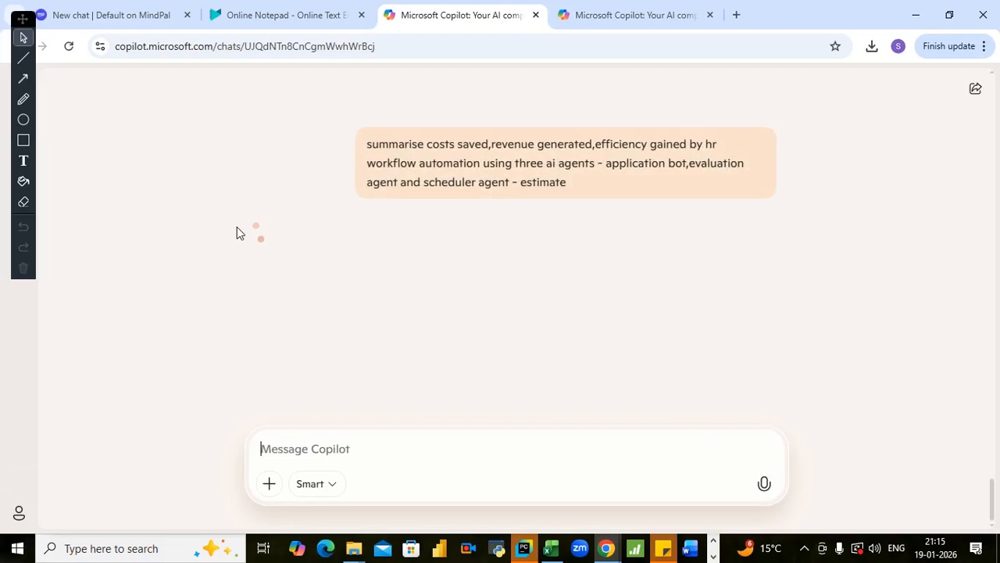
# - Disconnect and reconnect the computer's Wi-Fi network, and return to the Copilot chat
pyautogui.click(805, 548)
pyautogui.click(806, 490)
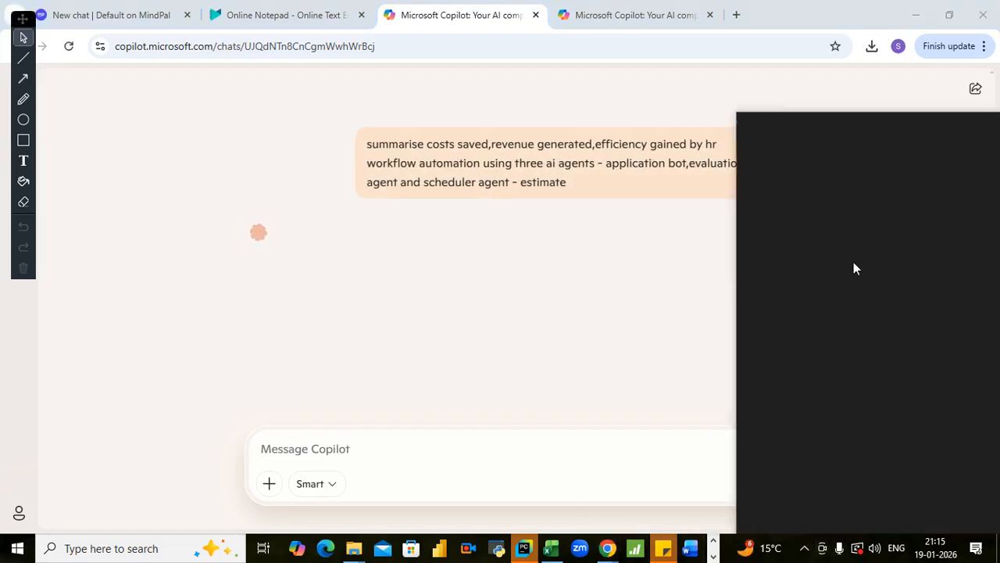
pyautogui.click(893, 201)
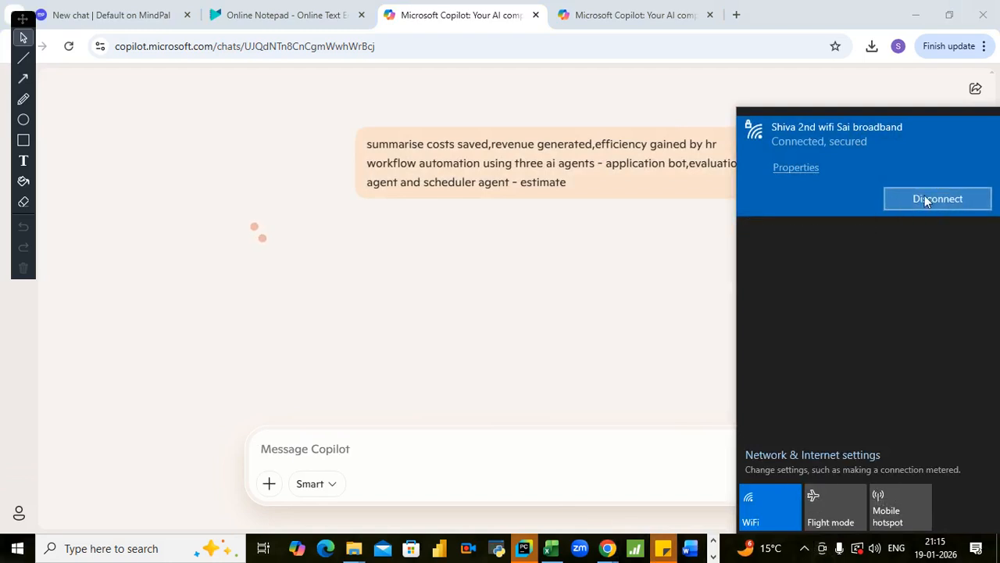
pyautogui.click(916, 200)
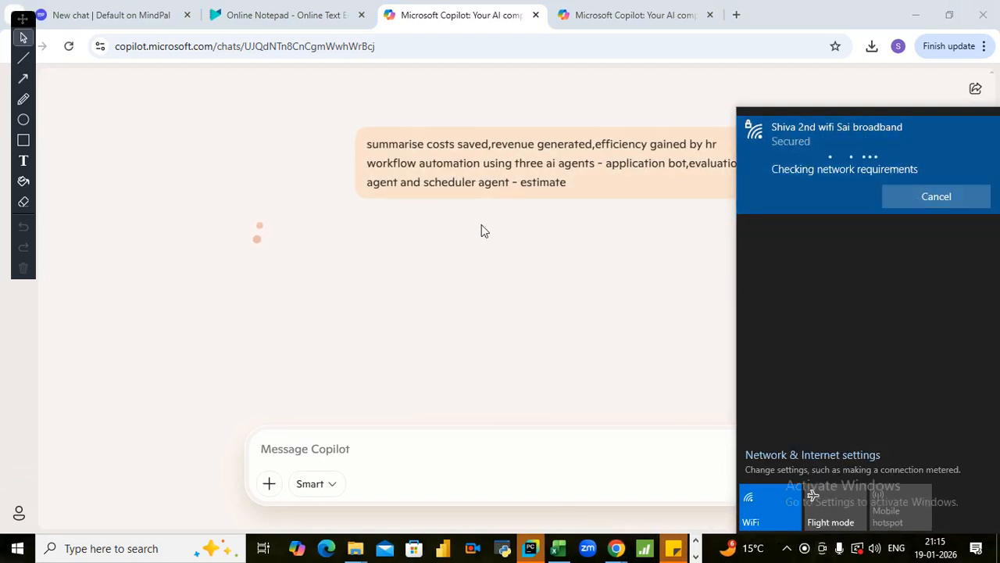
pyautogui.click(580, 185)
pyautogui.moveTo(390, 145); pyautogui.dragTo(439, 129)
pyautogui.click(492, 144)
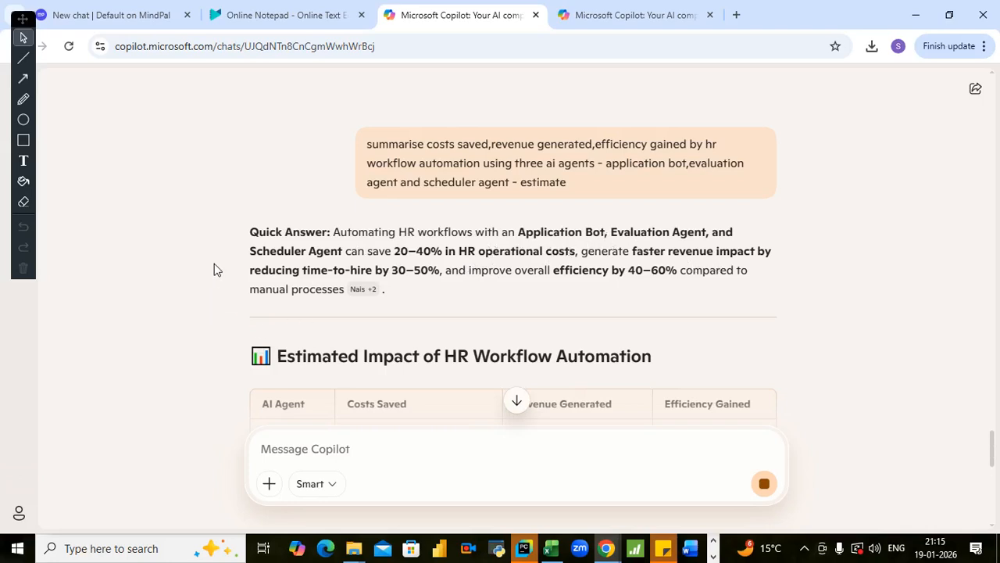
# - Read Copilot's estimated impact table, the explanation of the numbers and the key considerations
pyautogui.scroll(-1, 221, 262)
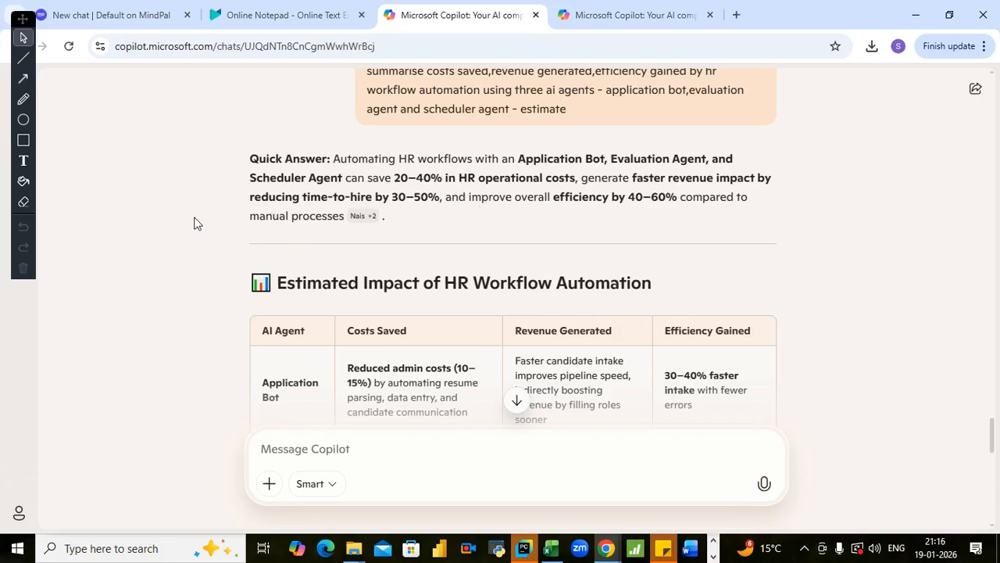
pyautogui.scroll(-1, 200, 230)
pyautogui.scroll(-3, 200, 230)
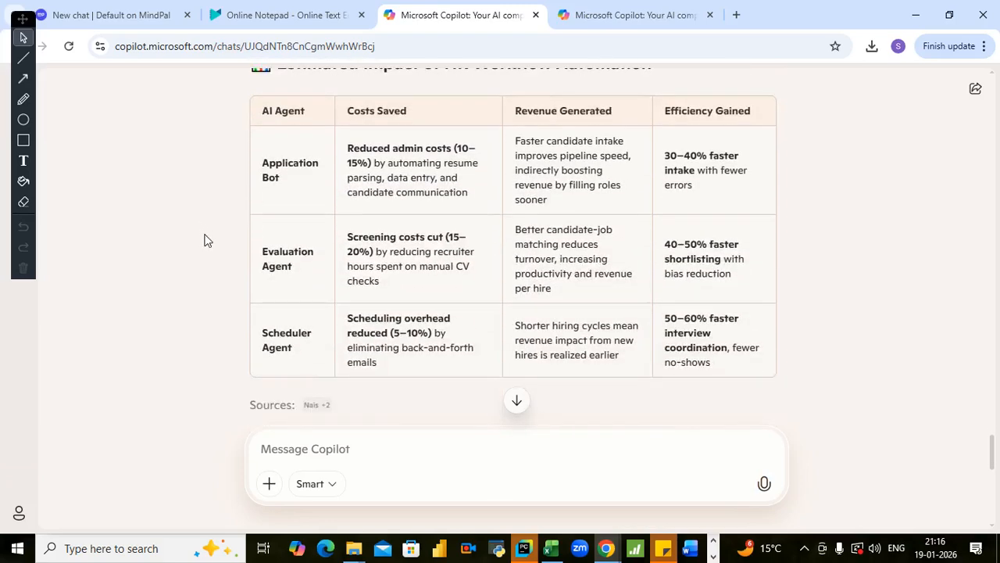
pyautogui.scroll(-3, 201, 242)
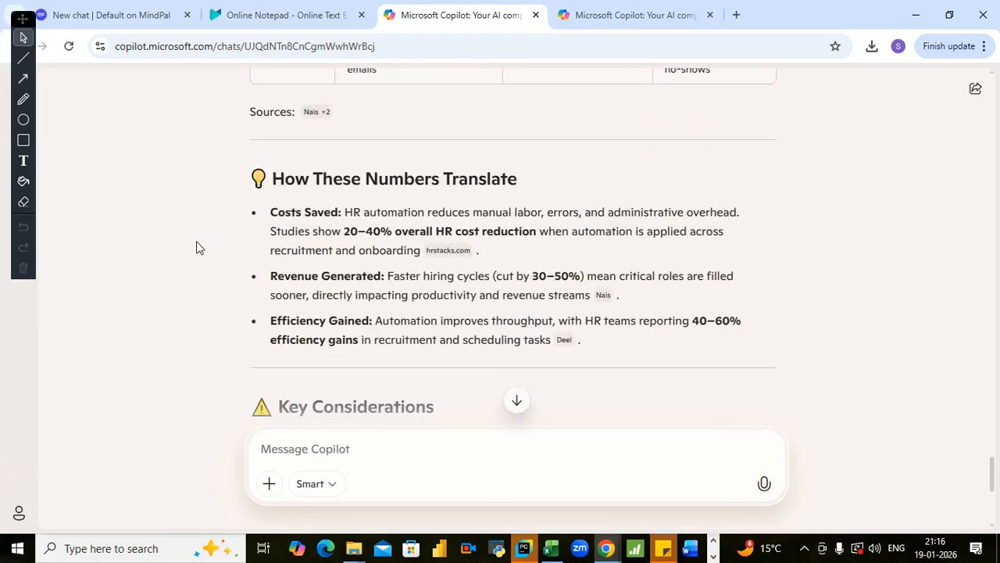
pyautogui.scroll(-2, 149, 248)
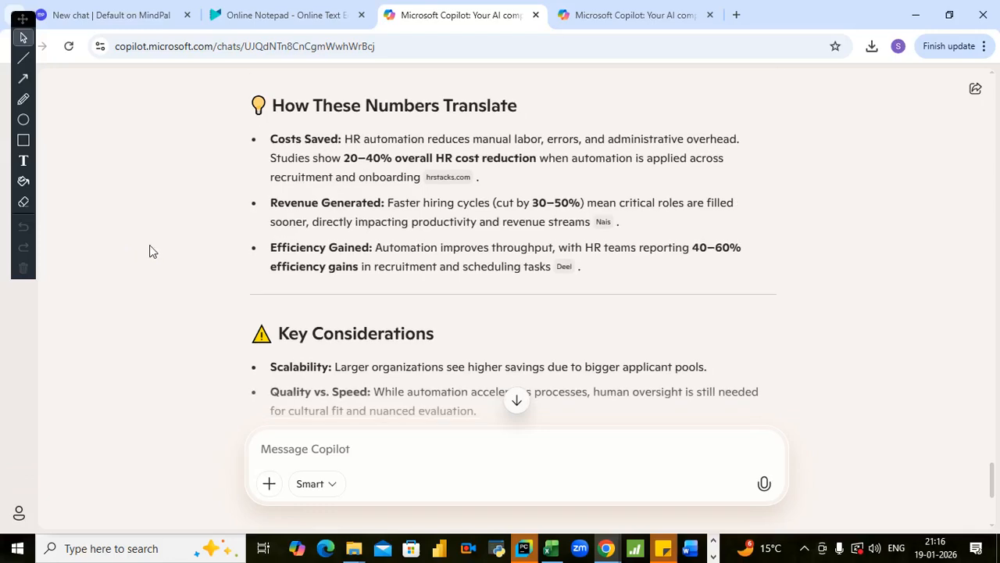
pyautogui.scroll(-1, 149, 244)
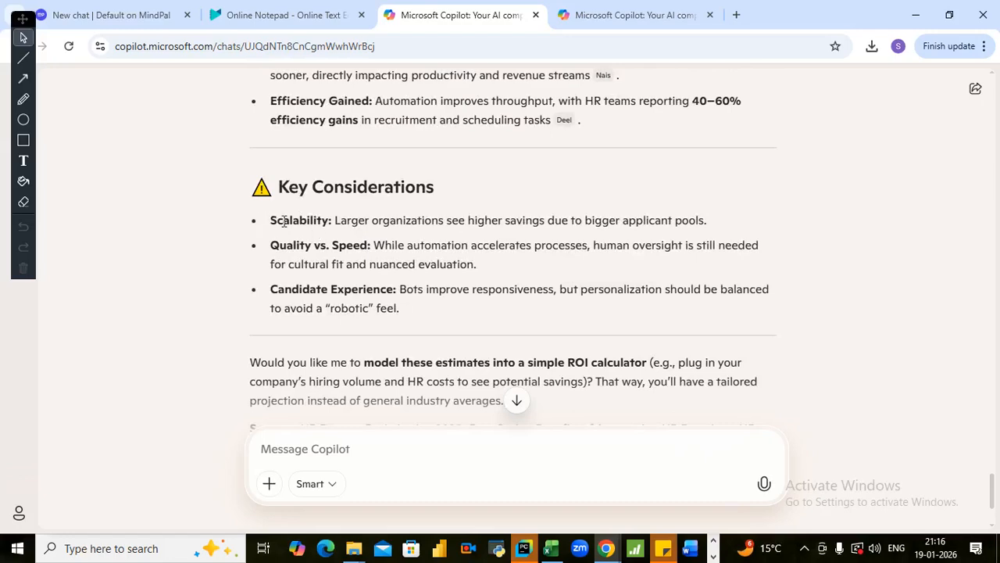
# - Review the estimates for costs saved, revenue generated and efficiency gained again, down to the sources closing the answer
pyautogui.scroll(1, 169, 262)
pyautogui.scroll(1, 168, 263)
pyautogui.scroll(-1, 172, 261)
pyautogui.scroll(-1, 234, 231)
pyautogui.scroll(4, 347, 308)
pyautogui.scroll(8, 242, 313)
pyautogui.scroll(7, 189, 266)
pyautogui.scroll(7, 189, 262)
pyautogui.scroll(10, 189, 266)
pyautogui.scroll(20, 189, 267)
pyautogui.scroll(10, 190, 266)
pyautogui.scroll(-2, 202, 267)
pyautogui.scroll(-20, 201, 267)
pyautogui.scroll(-20, 184, 293)
pyautogui.scroll(-10, 190, 303)
pyautogui.scroll(-3, 190, 296)
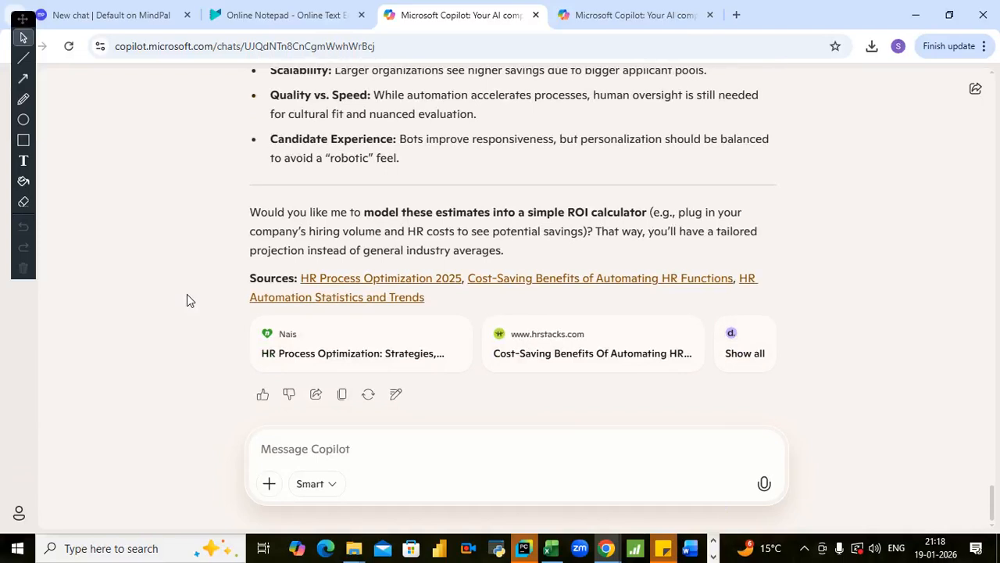